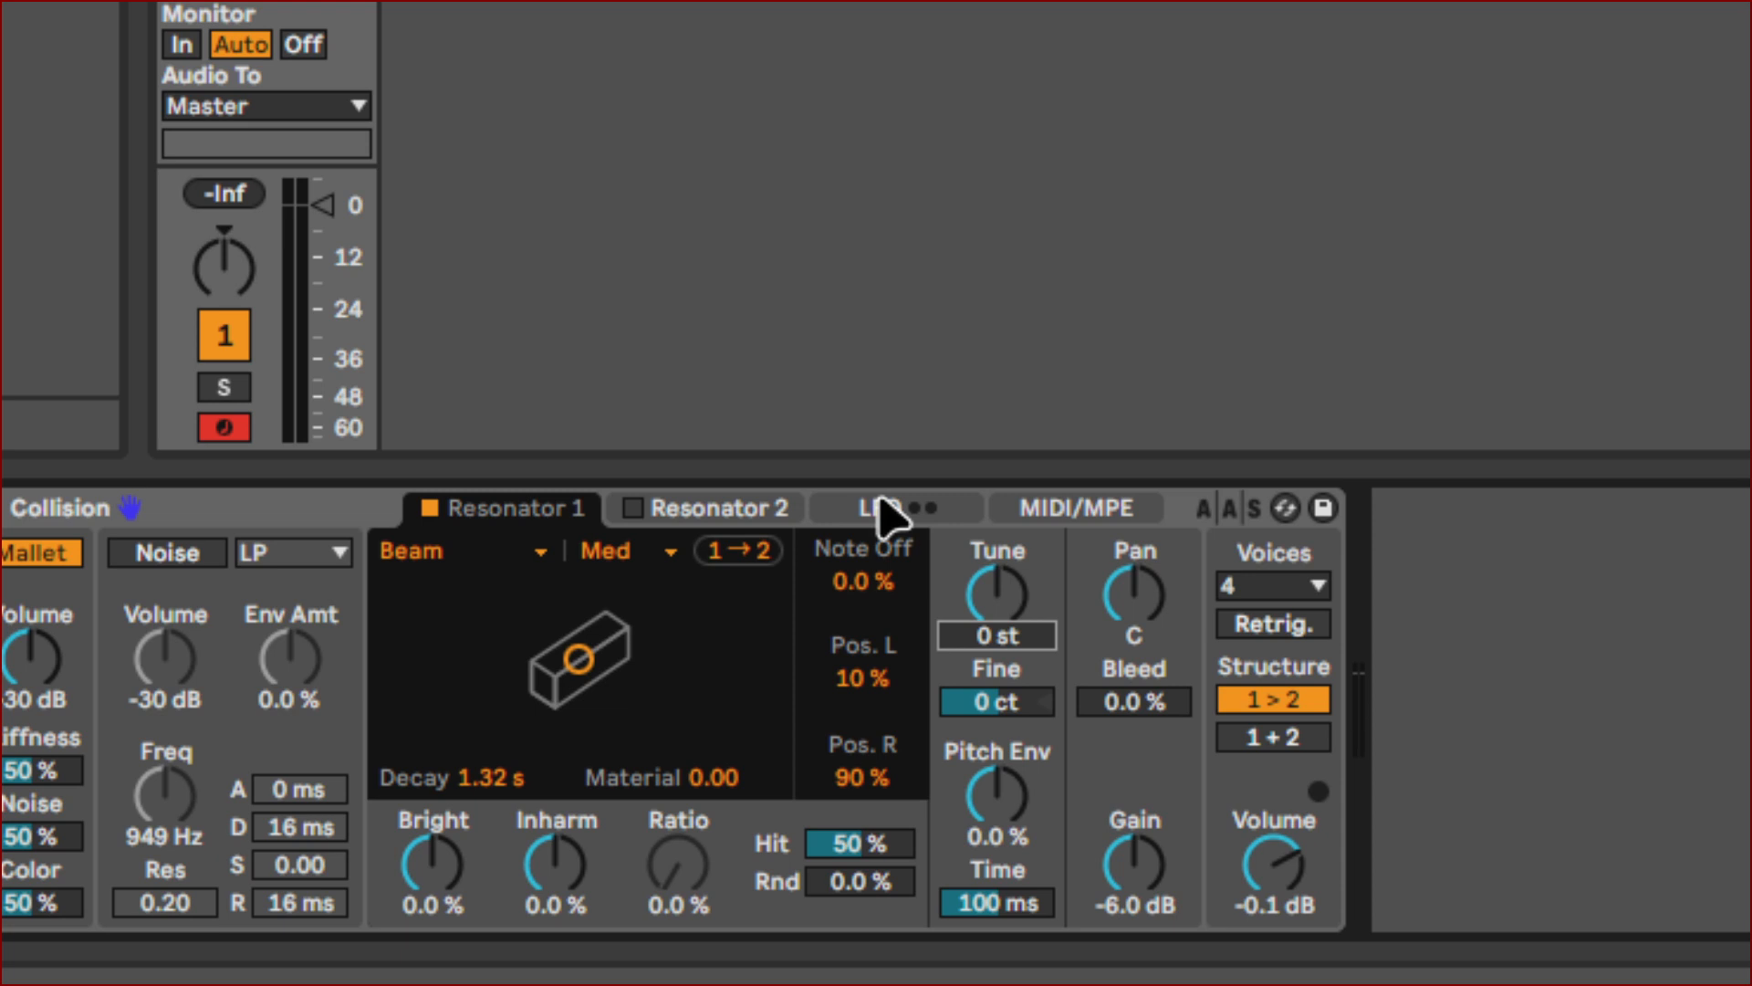
Look through Collision's LFO and MIDI/MPE settings, and return to the Resonator 1 settings.
{"action": "left_click", "coordinate": [880, 511]}
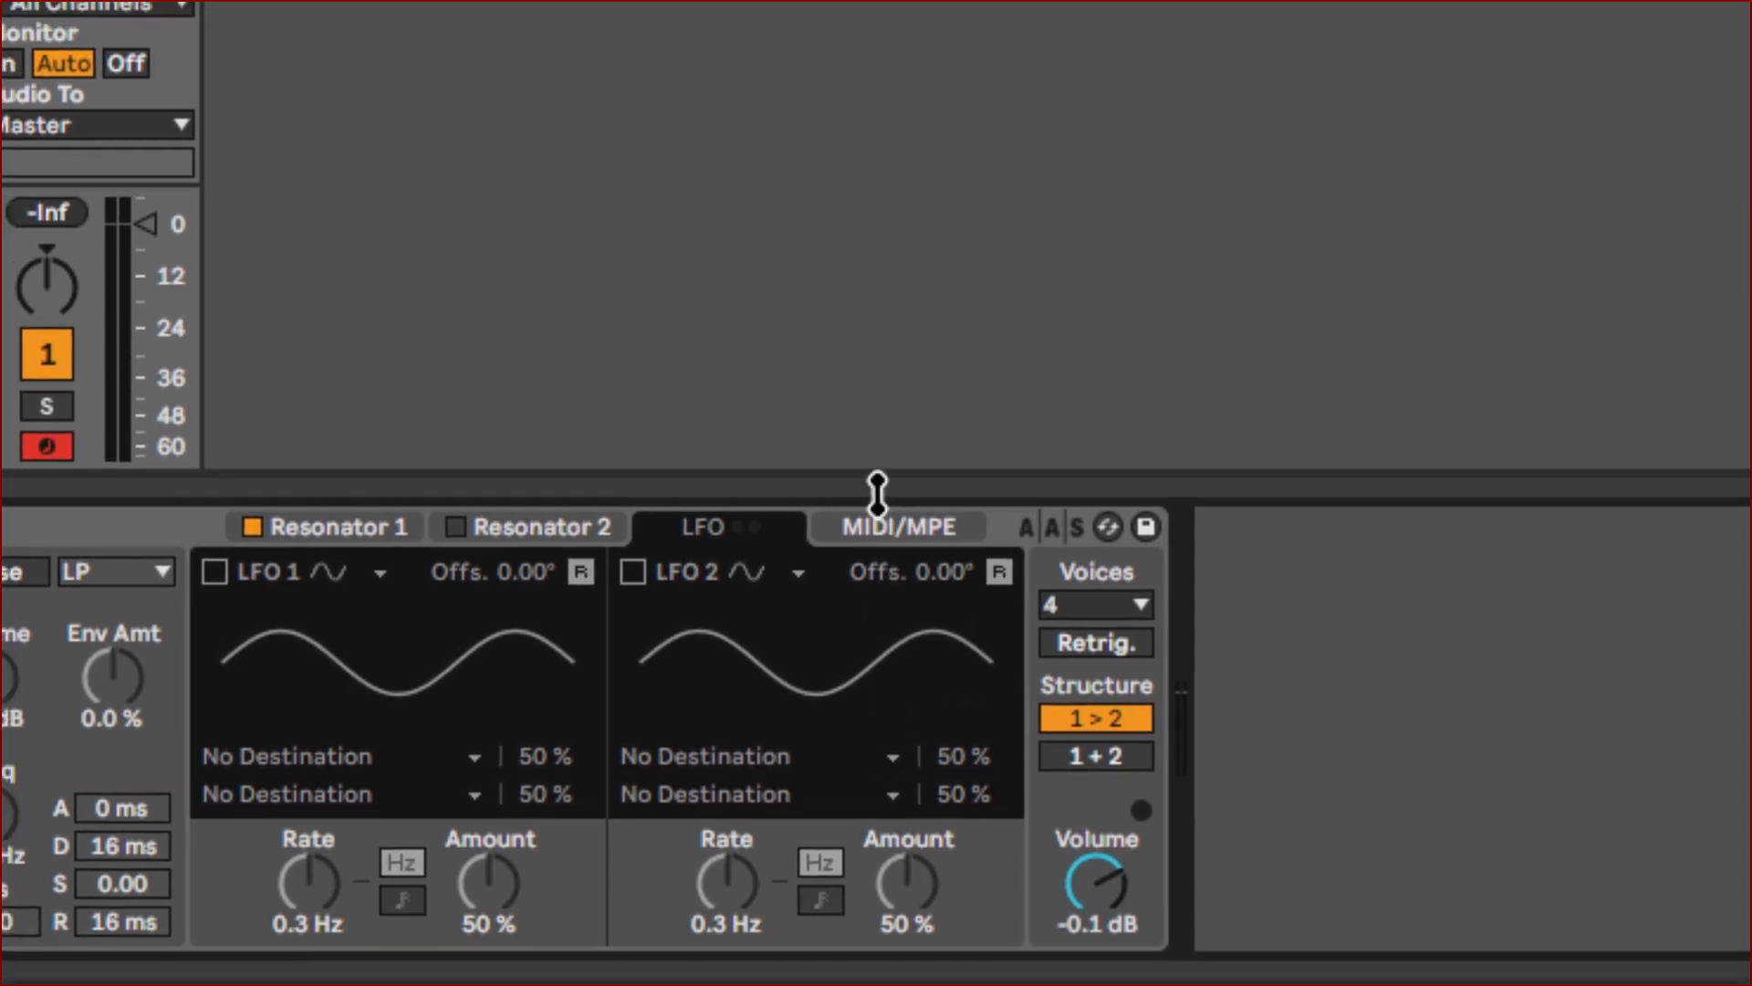
{"action": "left_click", "coordinate": [904, 531]}
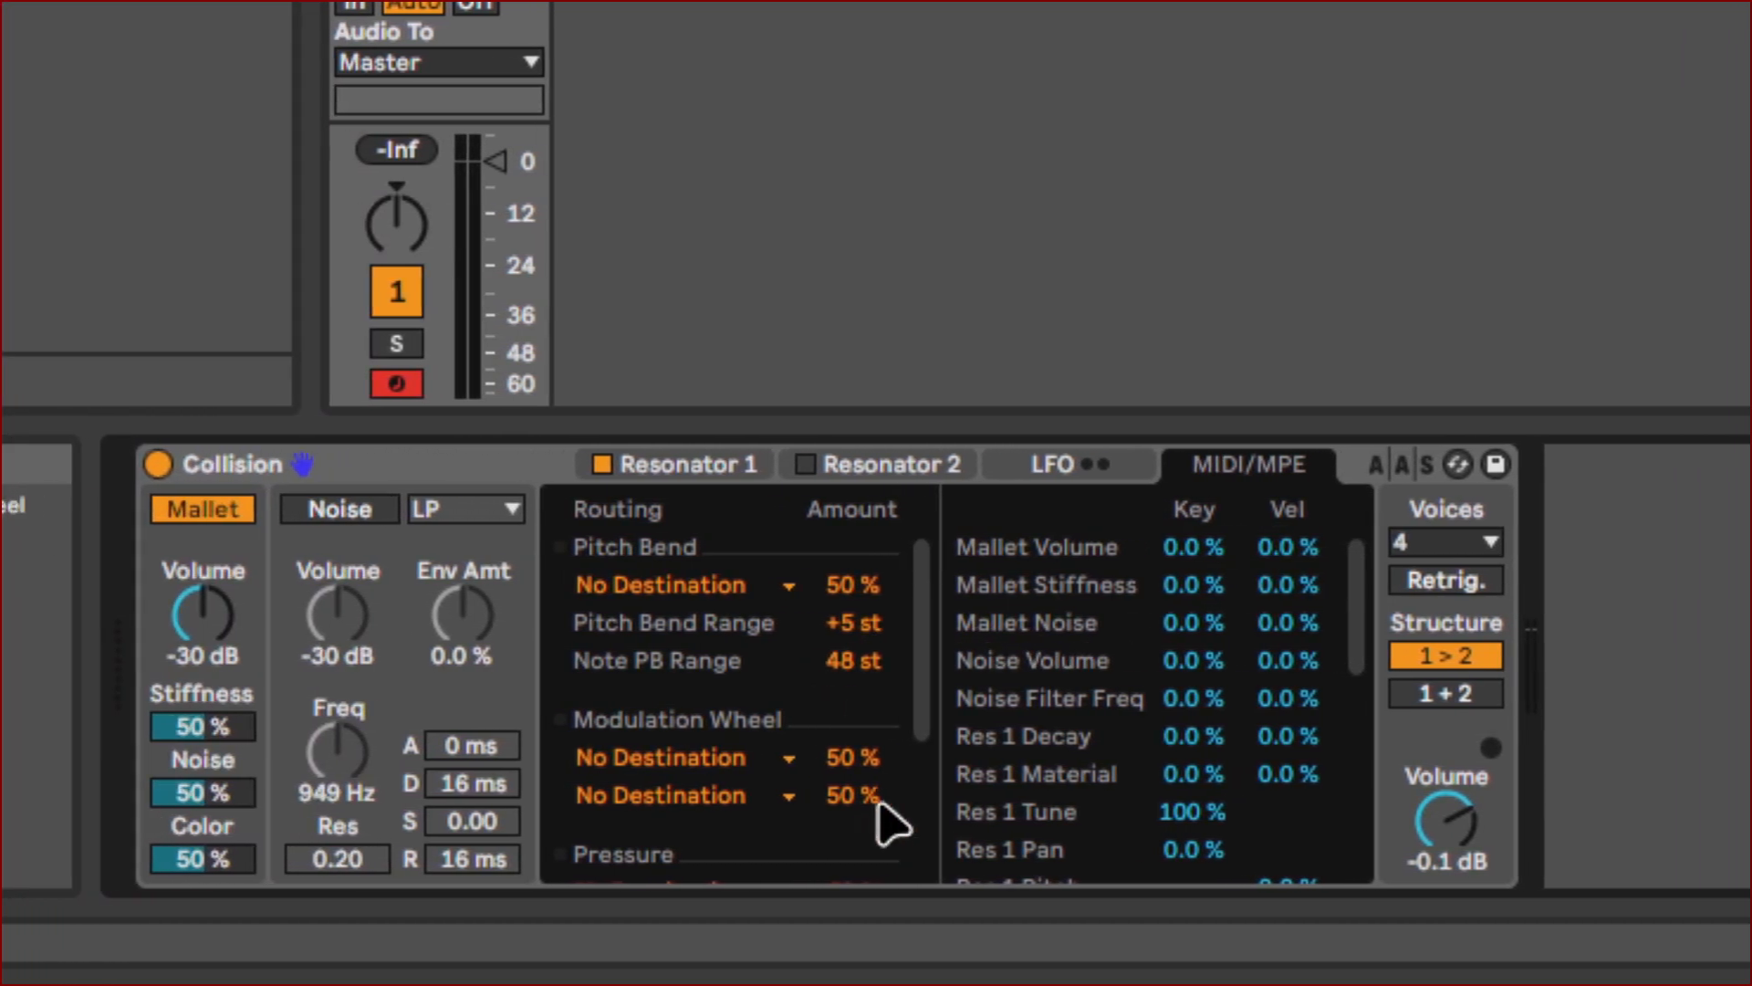
{"action": "scroll", "coordinate": [890, 810], "scroll_direction": "down", "scroll_amount": 3}
{"action": "scroll", "coordinate": [889, 534], "scroll_direction": "down", "scroll_amount": 4}
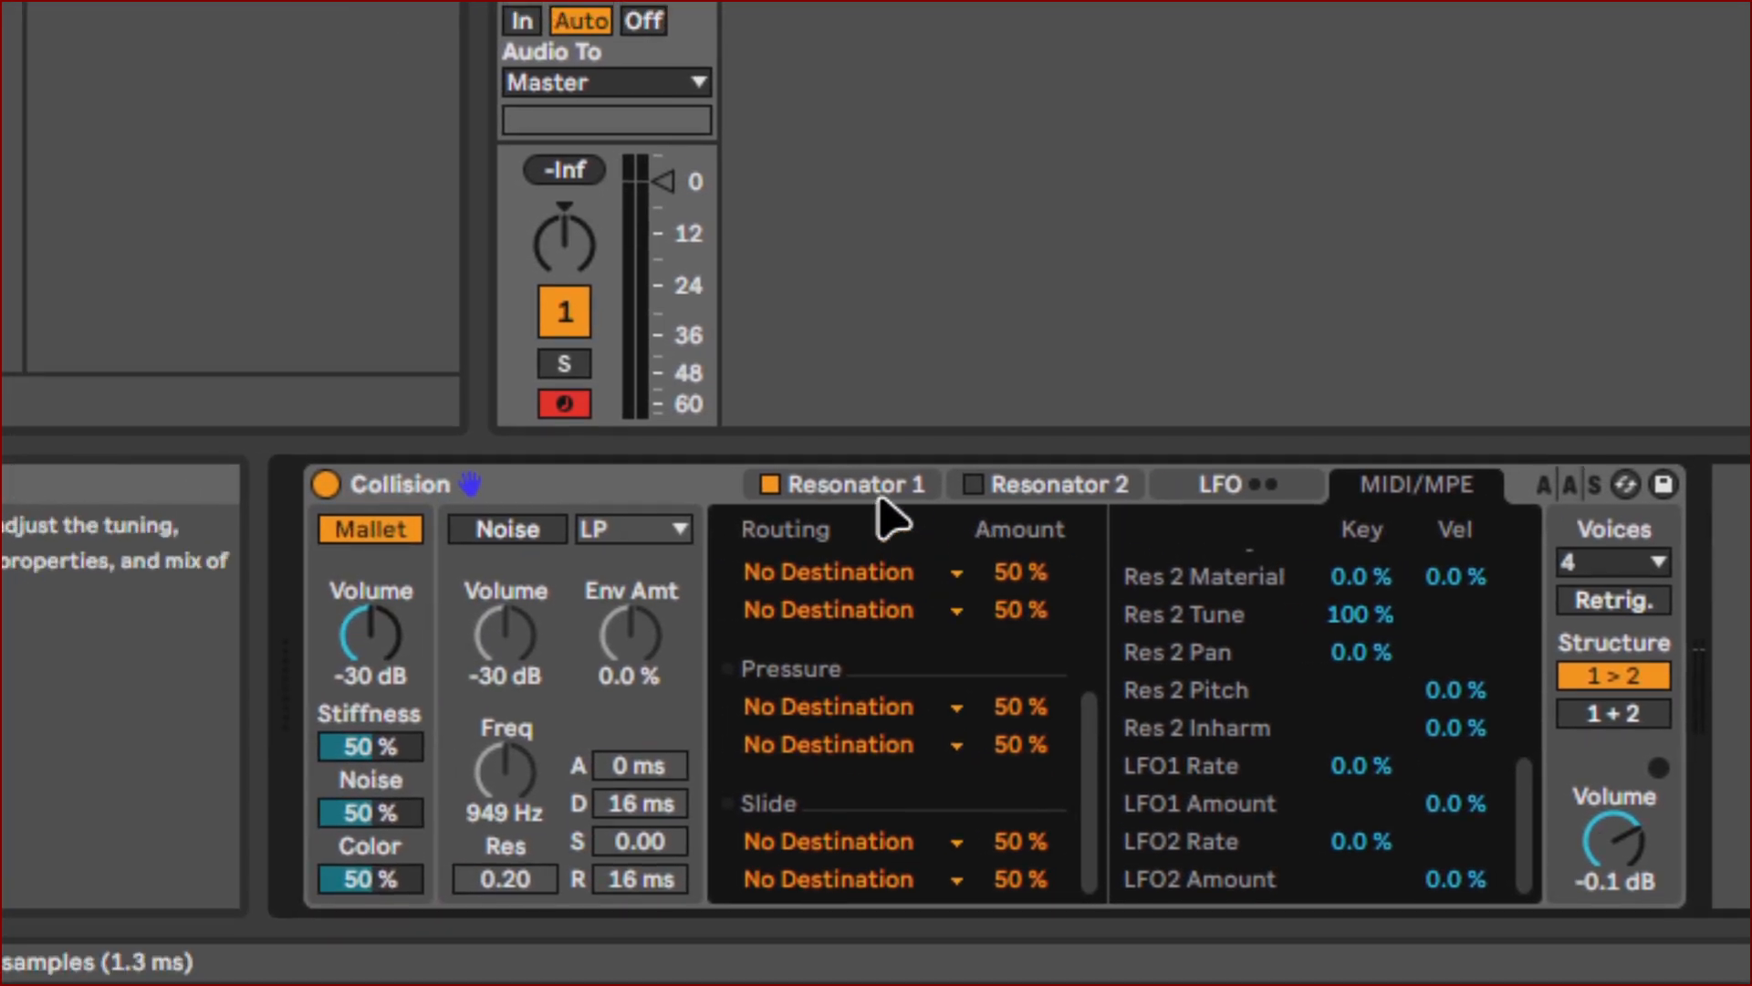
{"action": "left_click", "coordinate": [883, 478]}
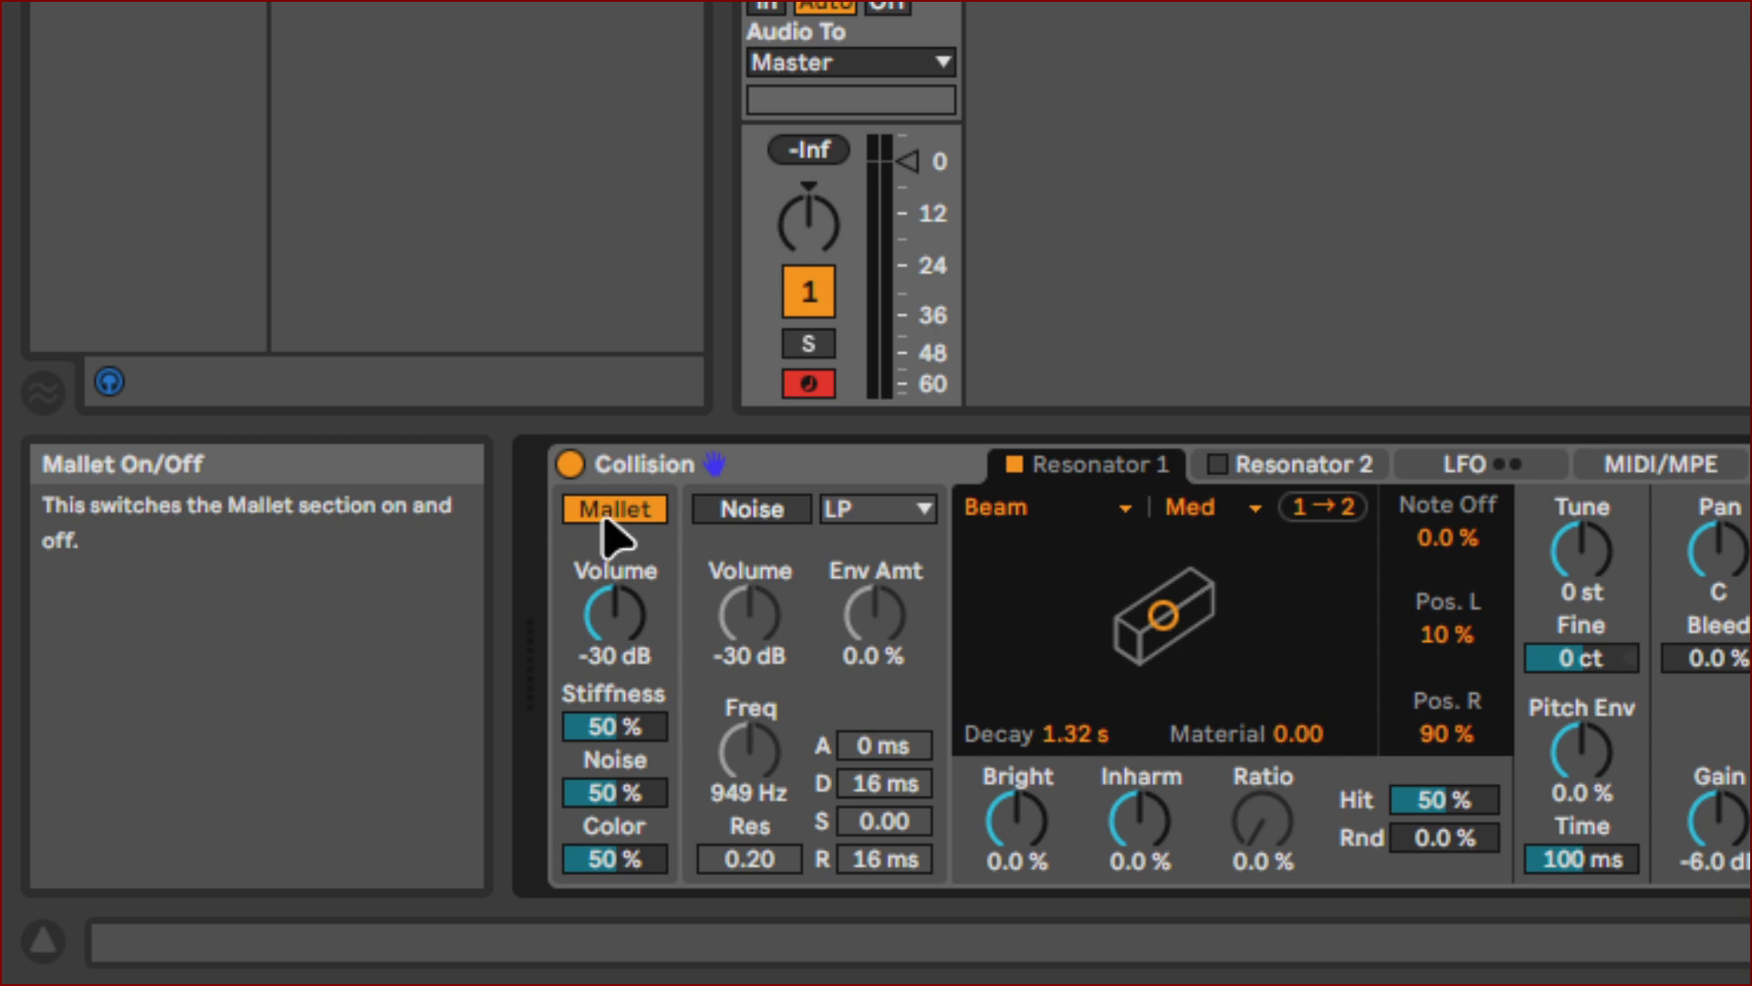
Toggle the Mallet section off and on, and try its Stiffness at 100 %, 20 %, 0 % and 7.8 %.
{"action": "left_click", "coordinate": [629, 511]}
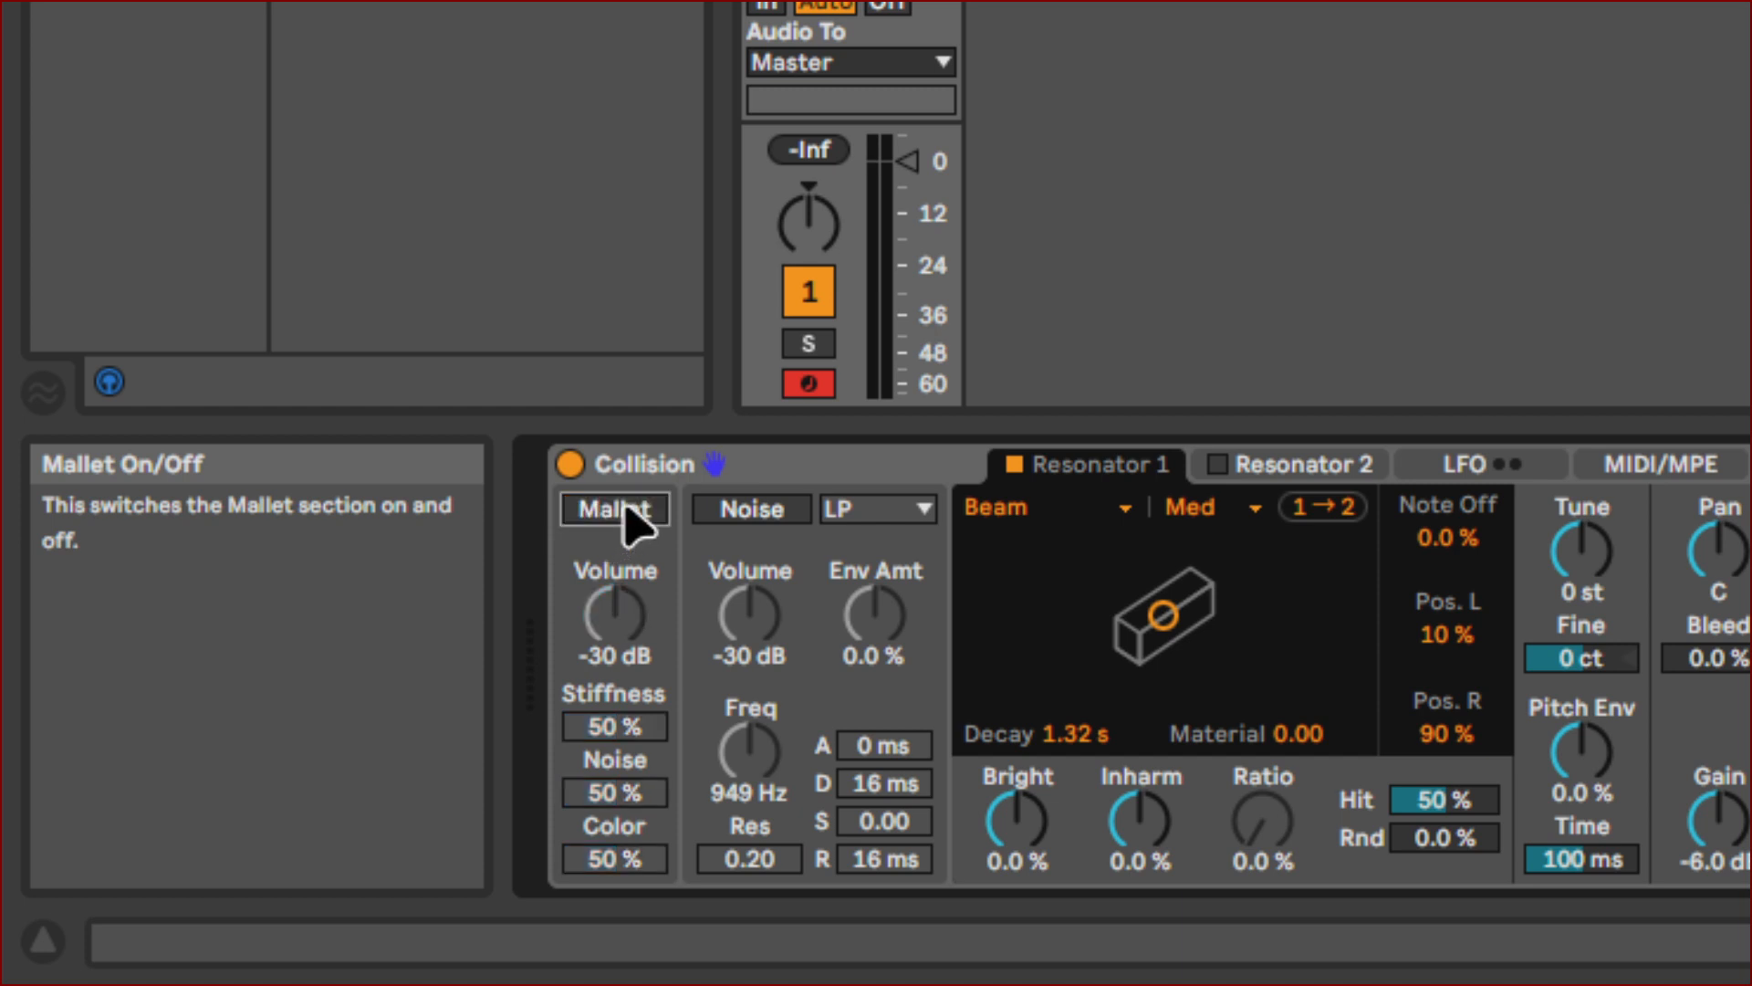
{"action": "left_click", "coordinate": [628, 513]}
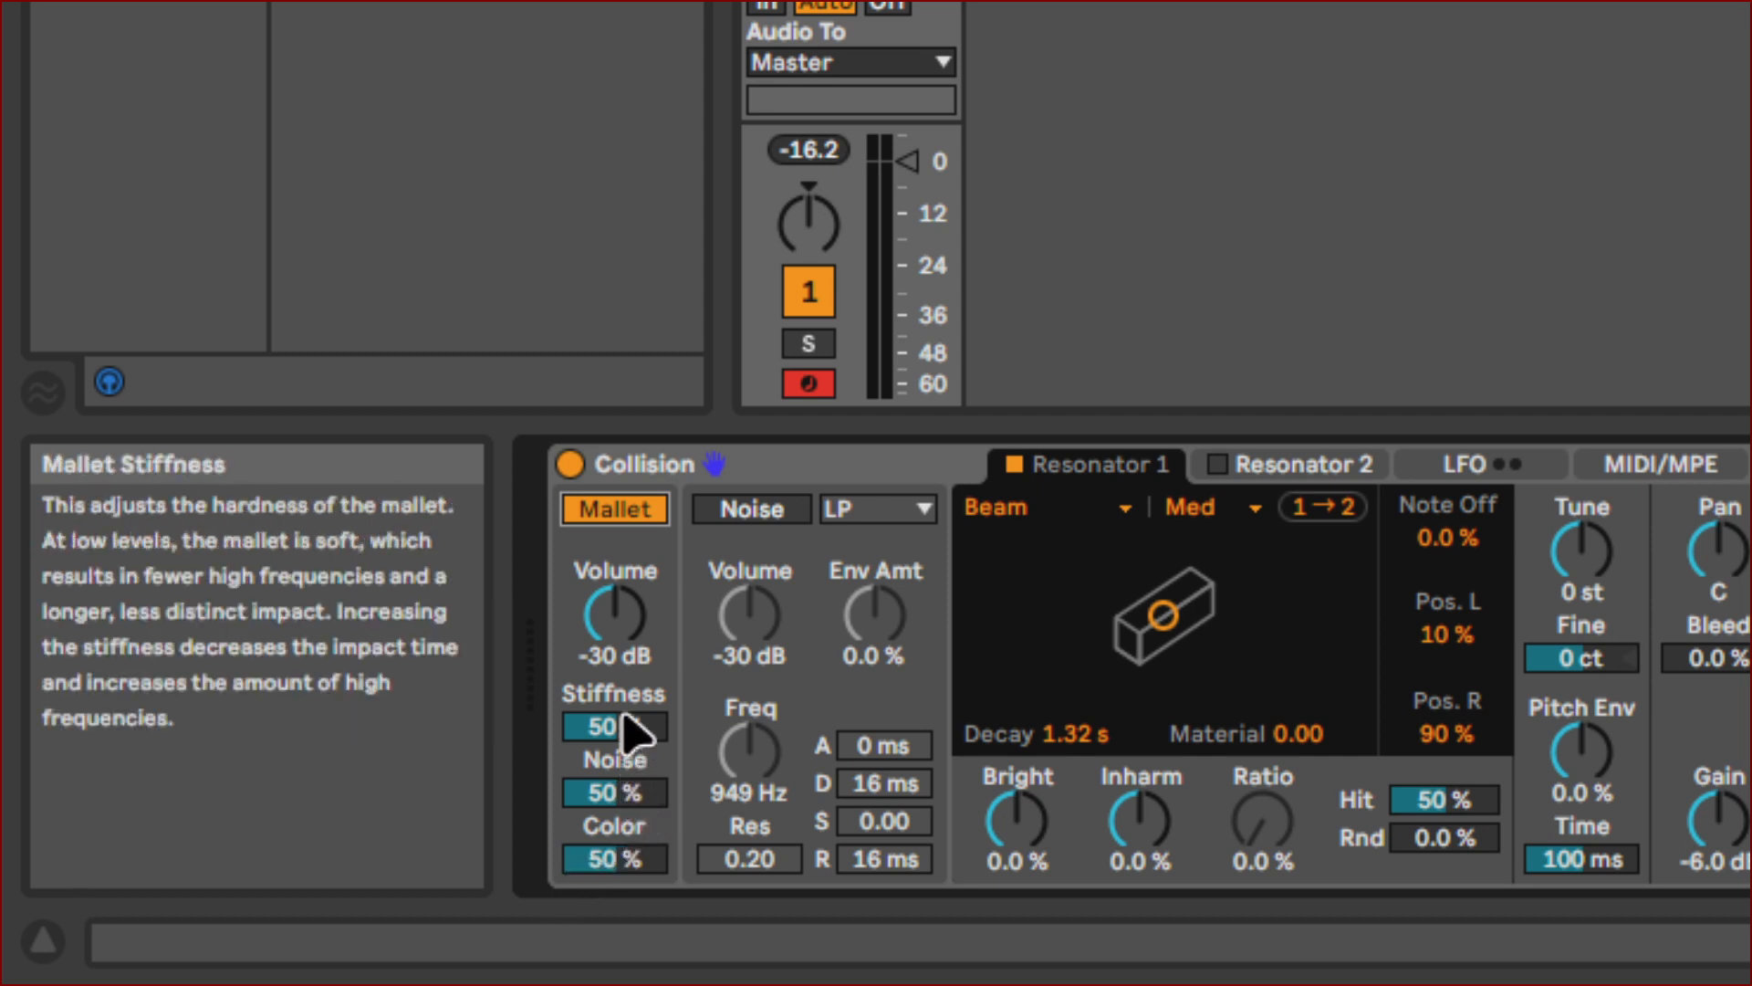
{"action": "left_click_drag", "start_coordinate": [614, 727], "coordinate": [614, 515]}
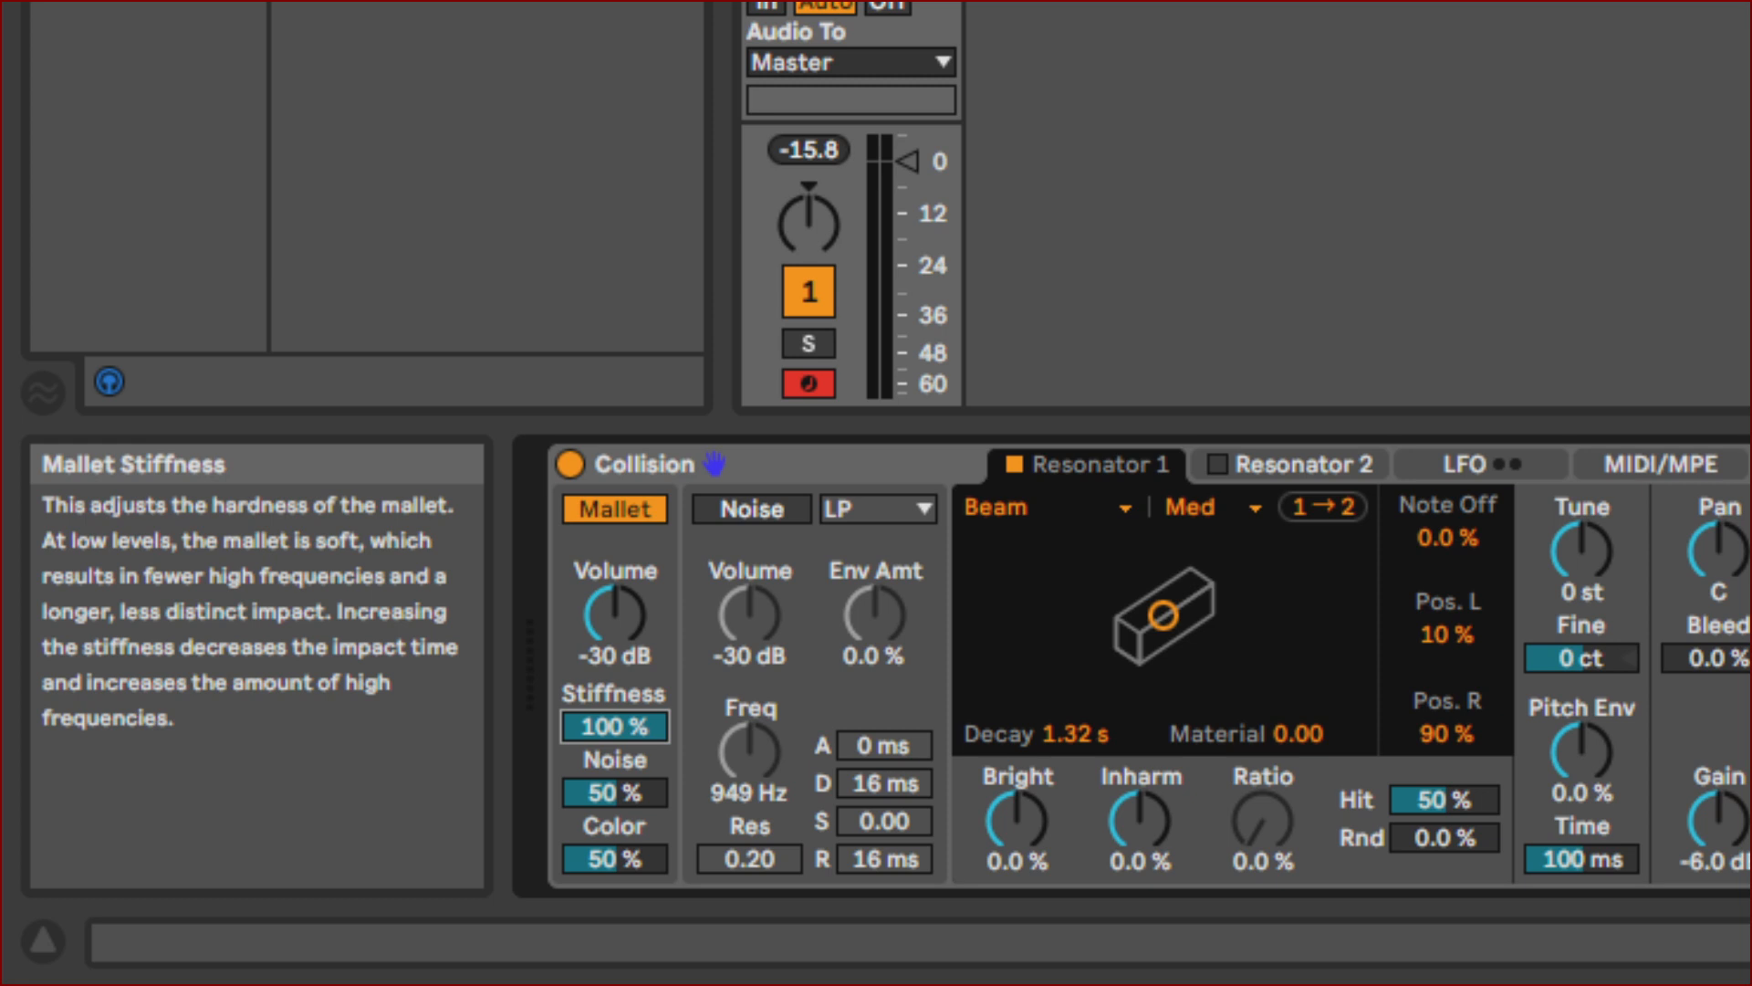
{"action": "left_click_drag", "start_coordinate": [614, 726], "coordinate": [614, 811]}
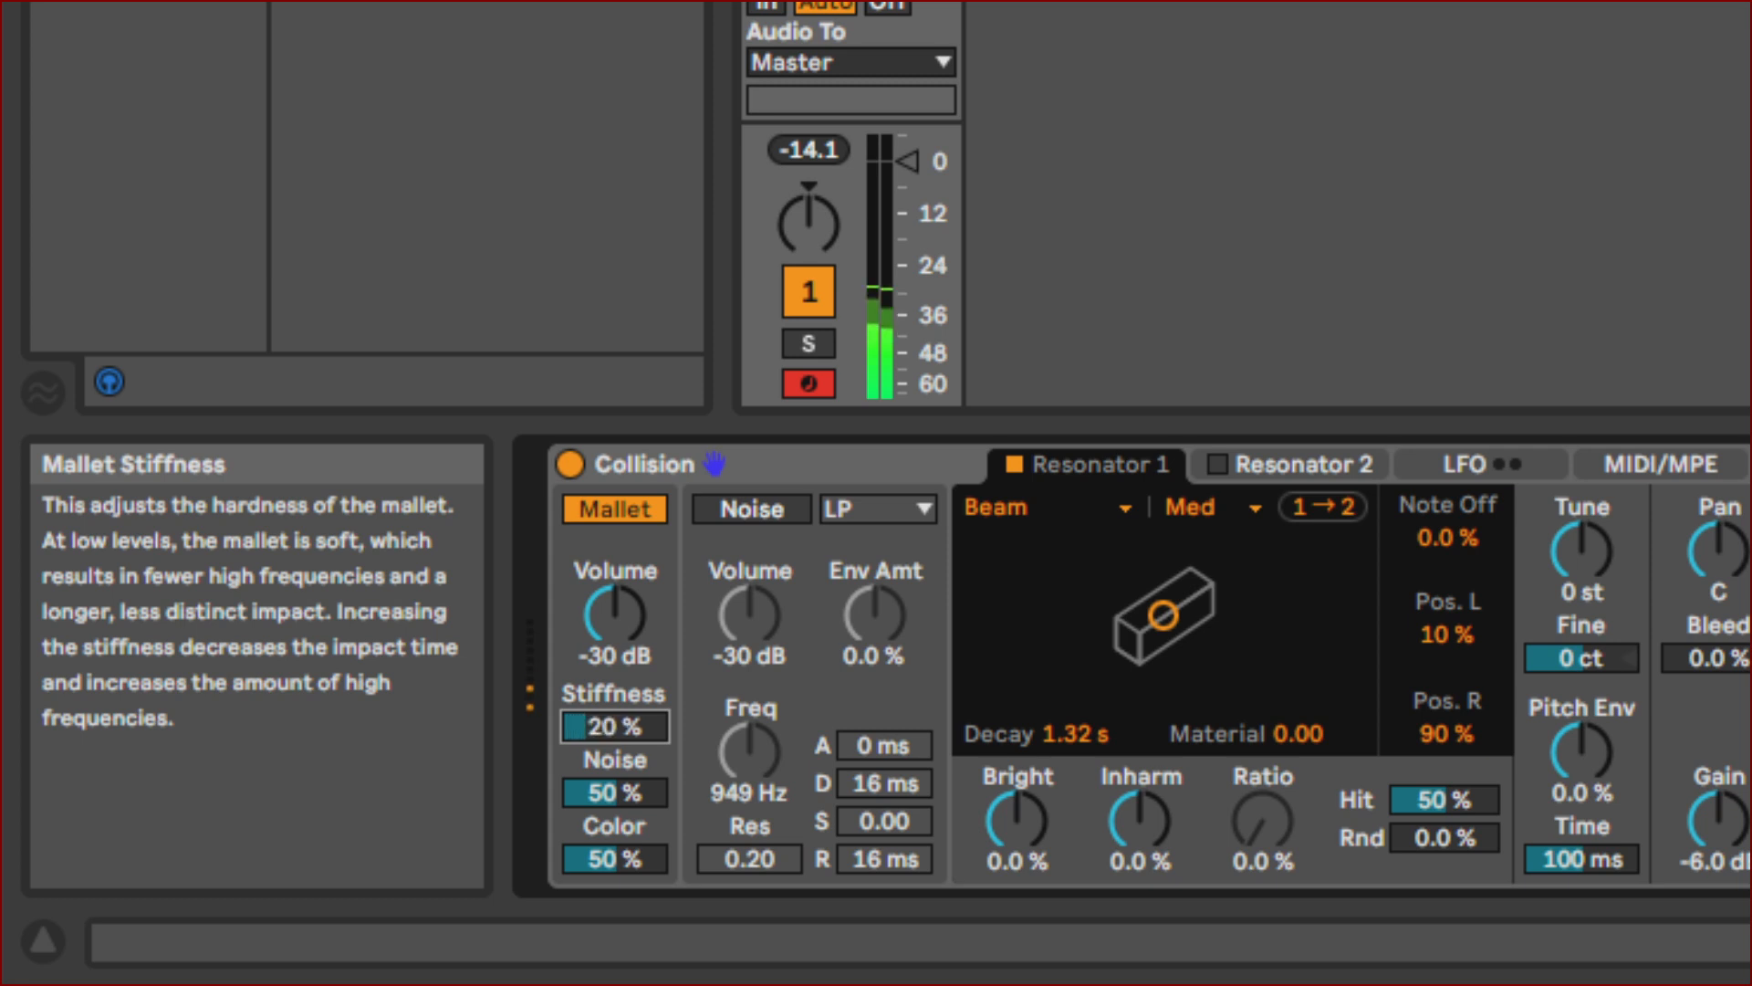
{"action": "mouse_move", "coordinate": [614, 726]}
{"action": "left_mouse_down"}
{"action": "mouse_move", "coordinate": [614, 708]}
{"action": "mouse_move", "coordinate": [614, 760]}
{"action": "mouse_move", "coordinate": [614, 723]}
{"action": "left_mouse_up"}
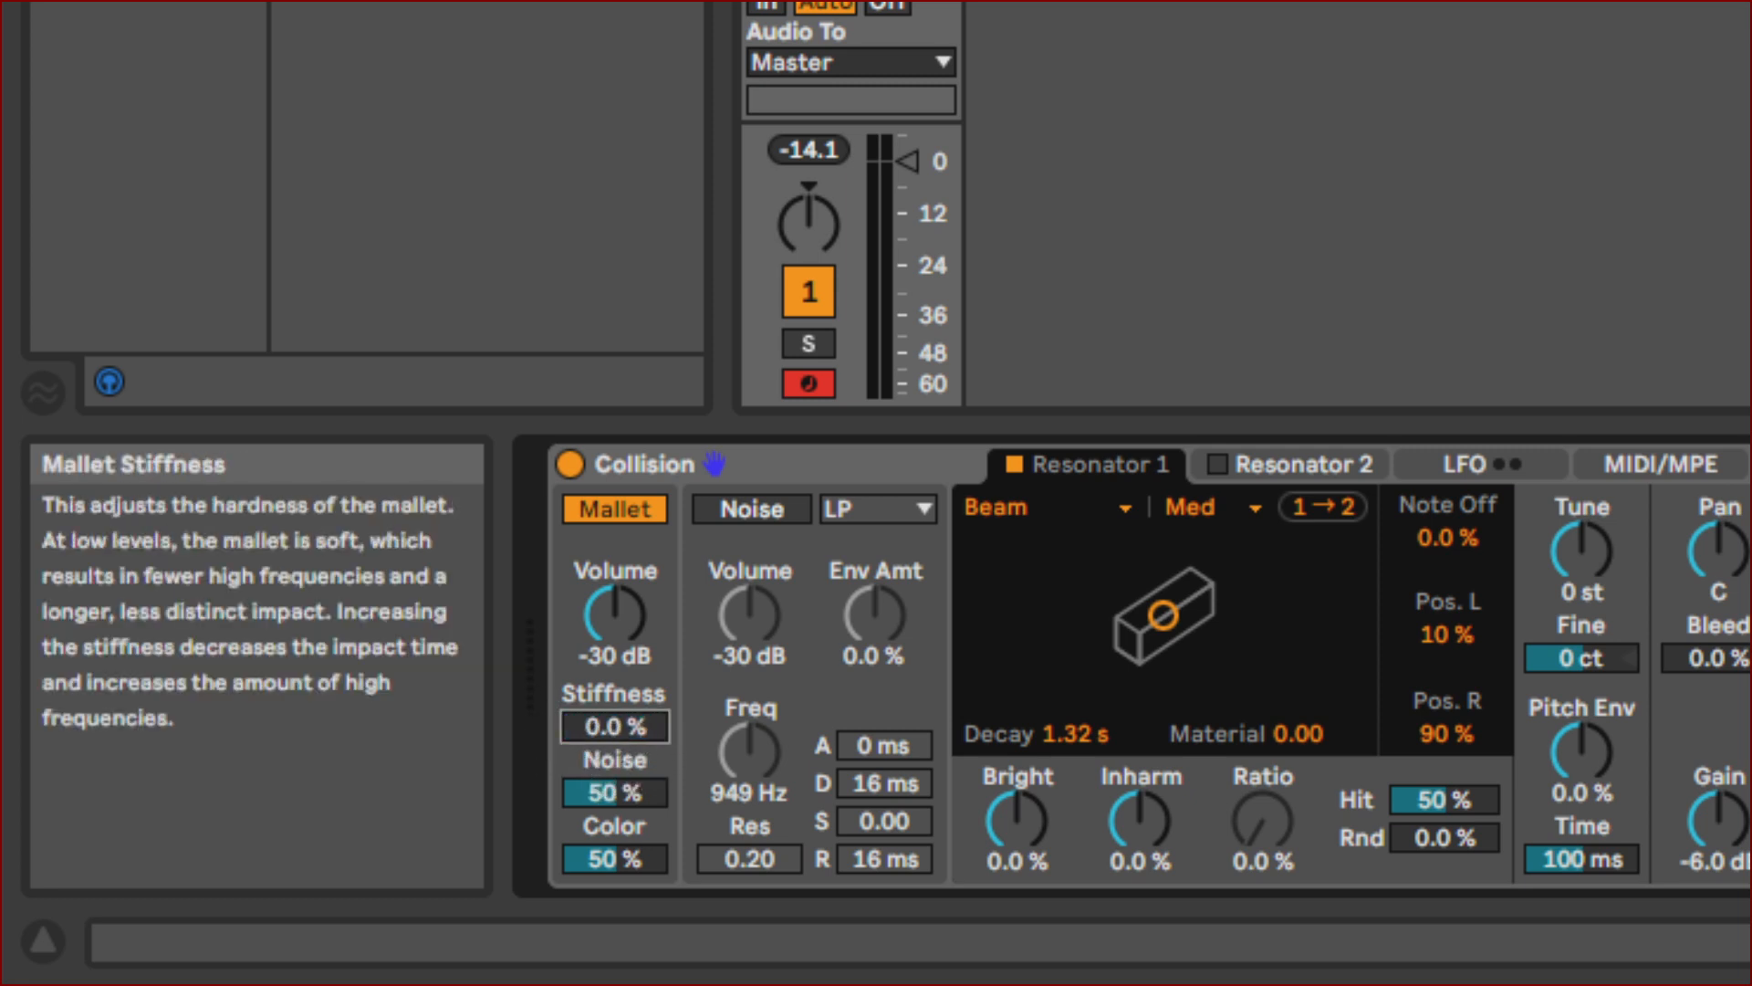
{"action": "left_click_drag", "start_coordinate": [614, 726], "coordinate": [614, 718]}
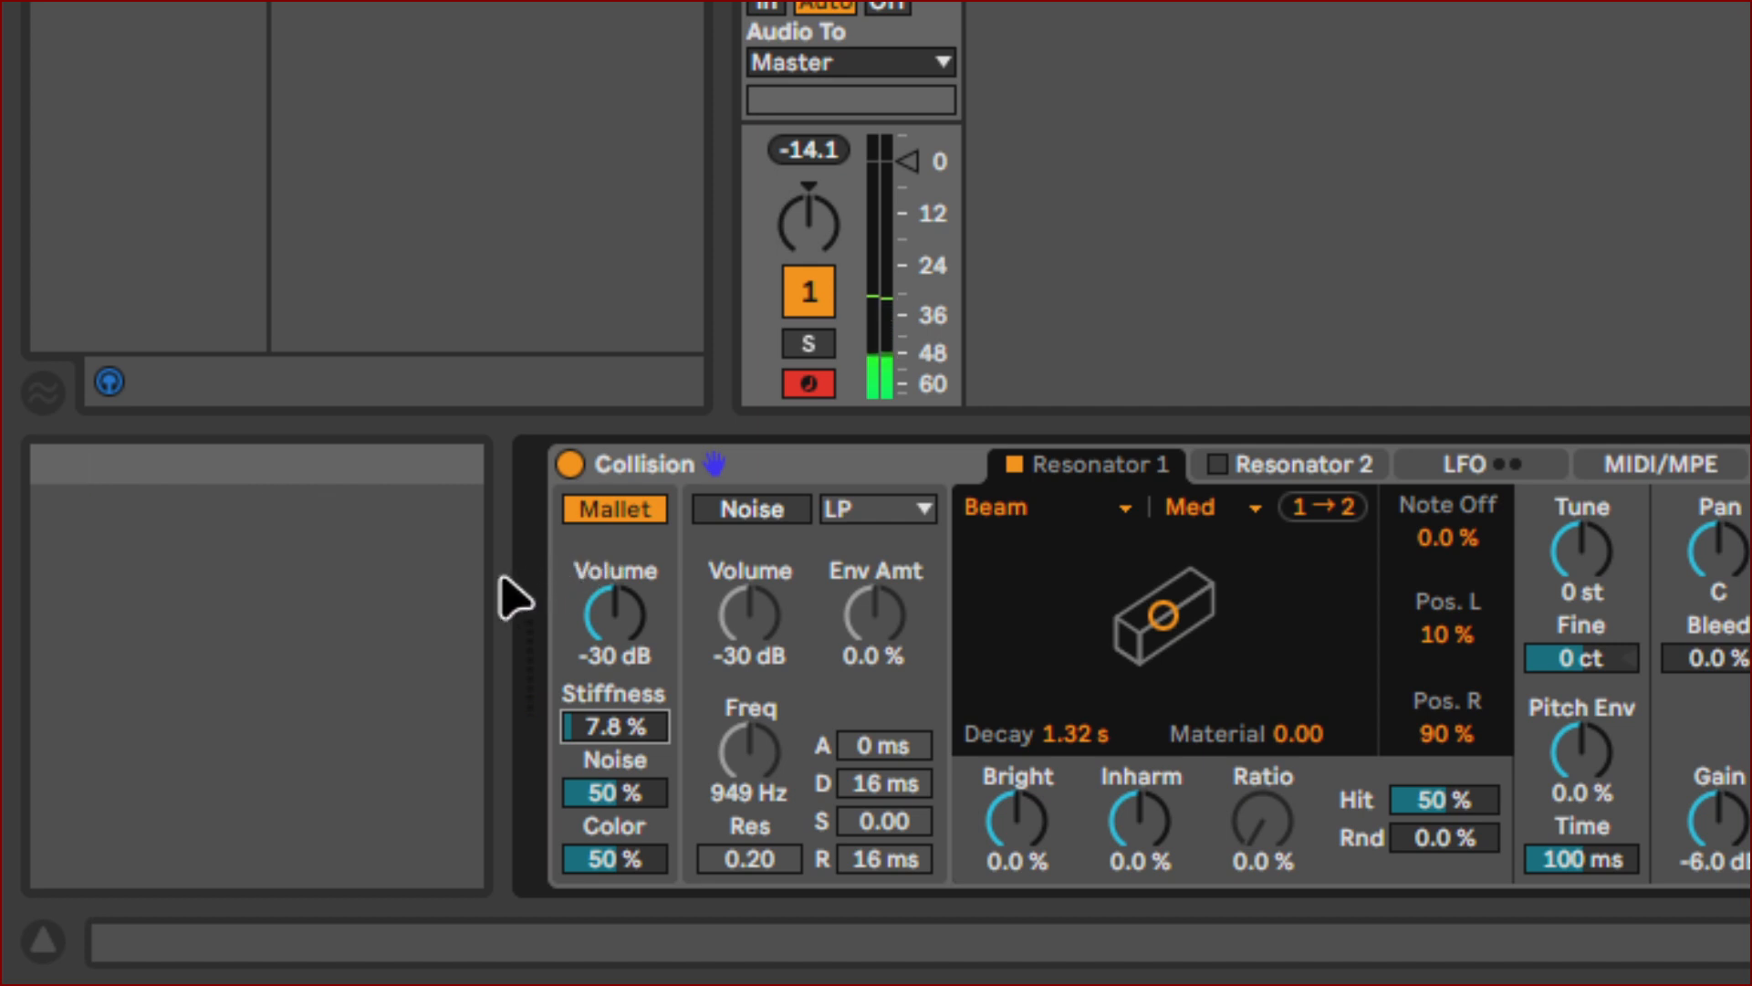
Set the Mallet Stiffness to 50 %.
{"action": "left_click_drag", "start_coordinate": [602, 611], "coordinate": [560, 614]}
{"action": "mouse_move", "coordinate": [477, 688]}
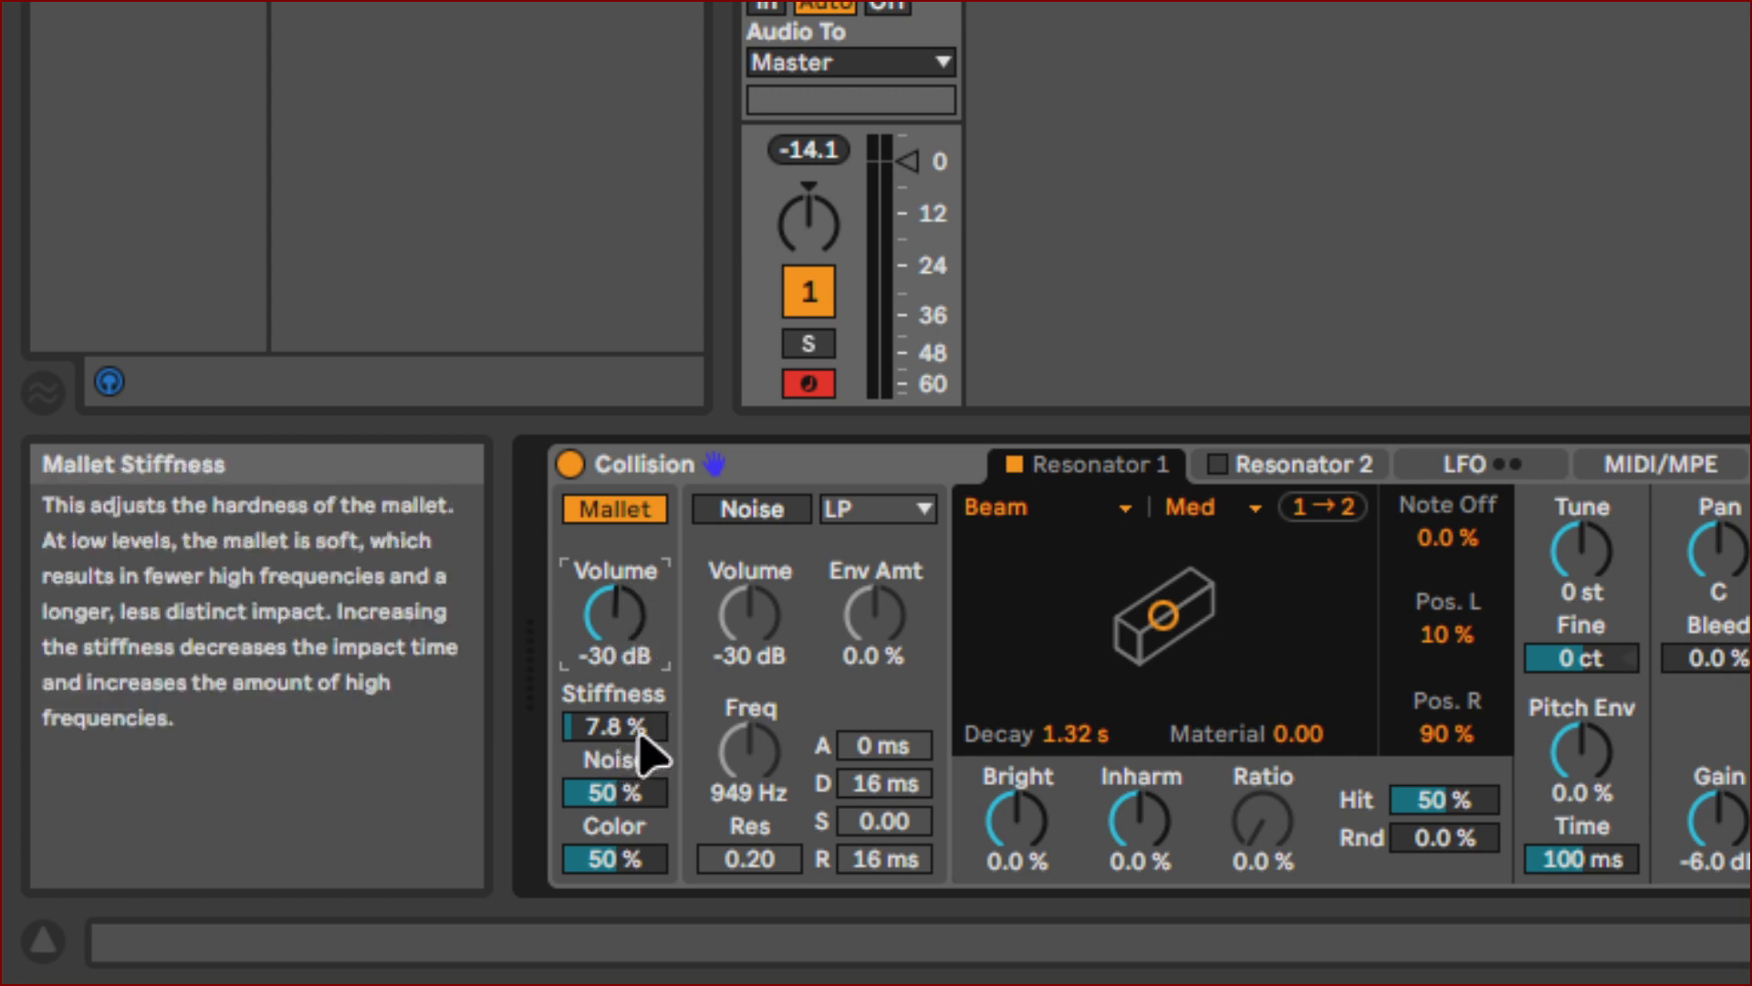
{"action": "left_click_drag", "start_coordinate": [643, 739], "coordinate": [645, 735]}
{"action": "type", "text": "50"}
{"action": "key", "text": "Return"}
Try the Mallet Noise at 100 %, 5.5 % and 51 %, and raise the Stiffness to 57 %.
{"action": "left_click", "coordinate": [620, 792]}
{"action": "left_click_drag", "start_coordinate": [620, 792], "coordinate": [621, 751]}
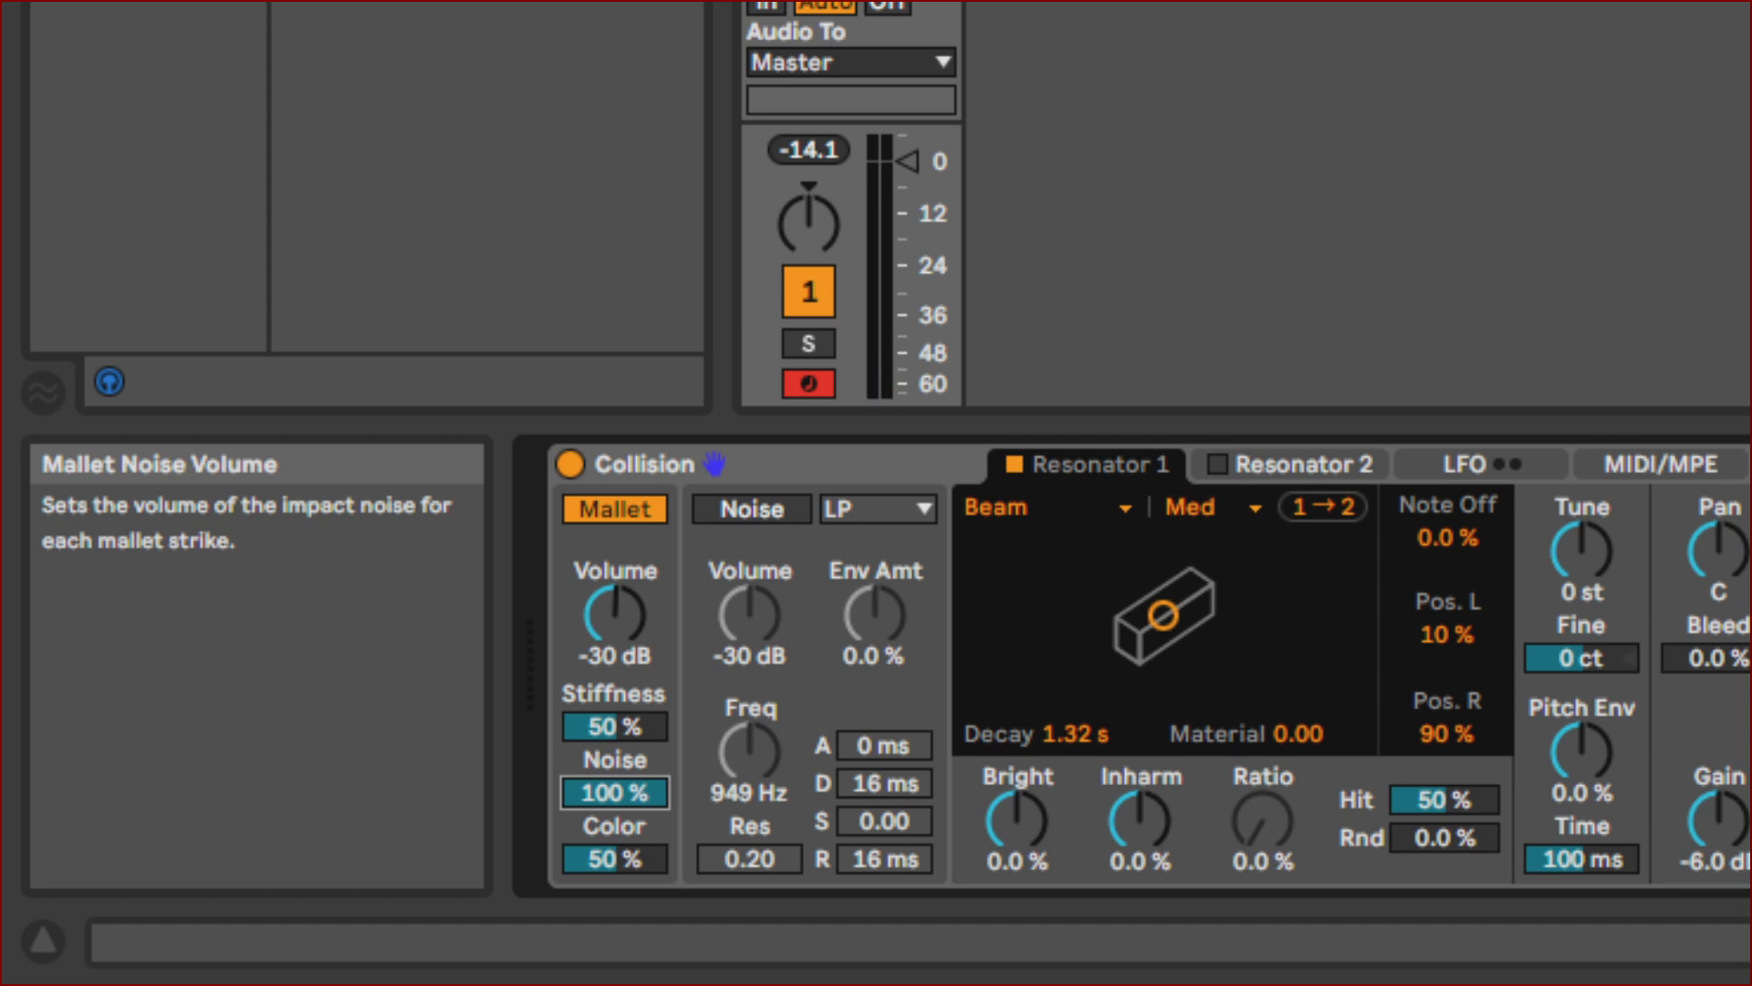
{"action": "left_click_drag", "start_coordinate": [620, 751], "coordinate": [620, 838]}
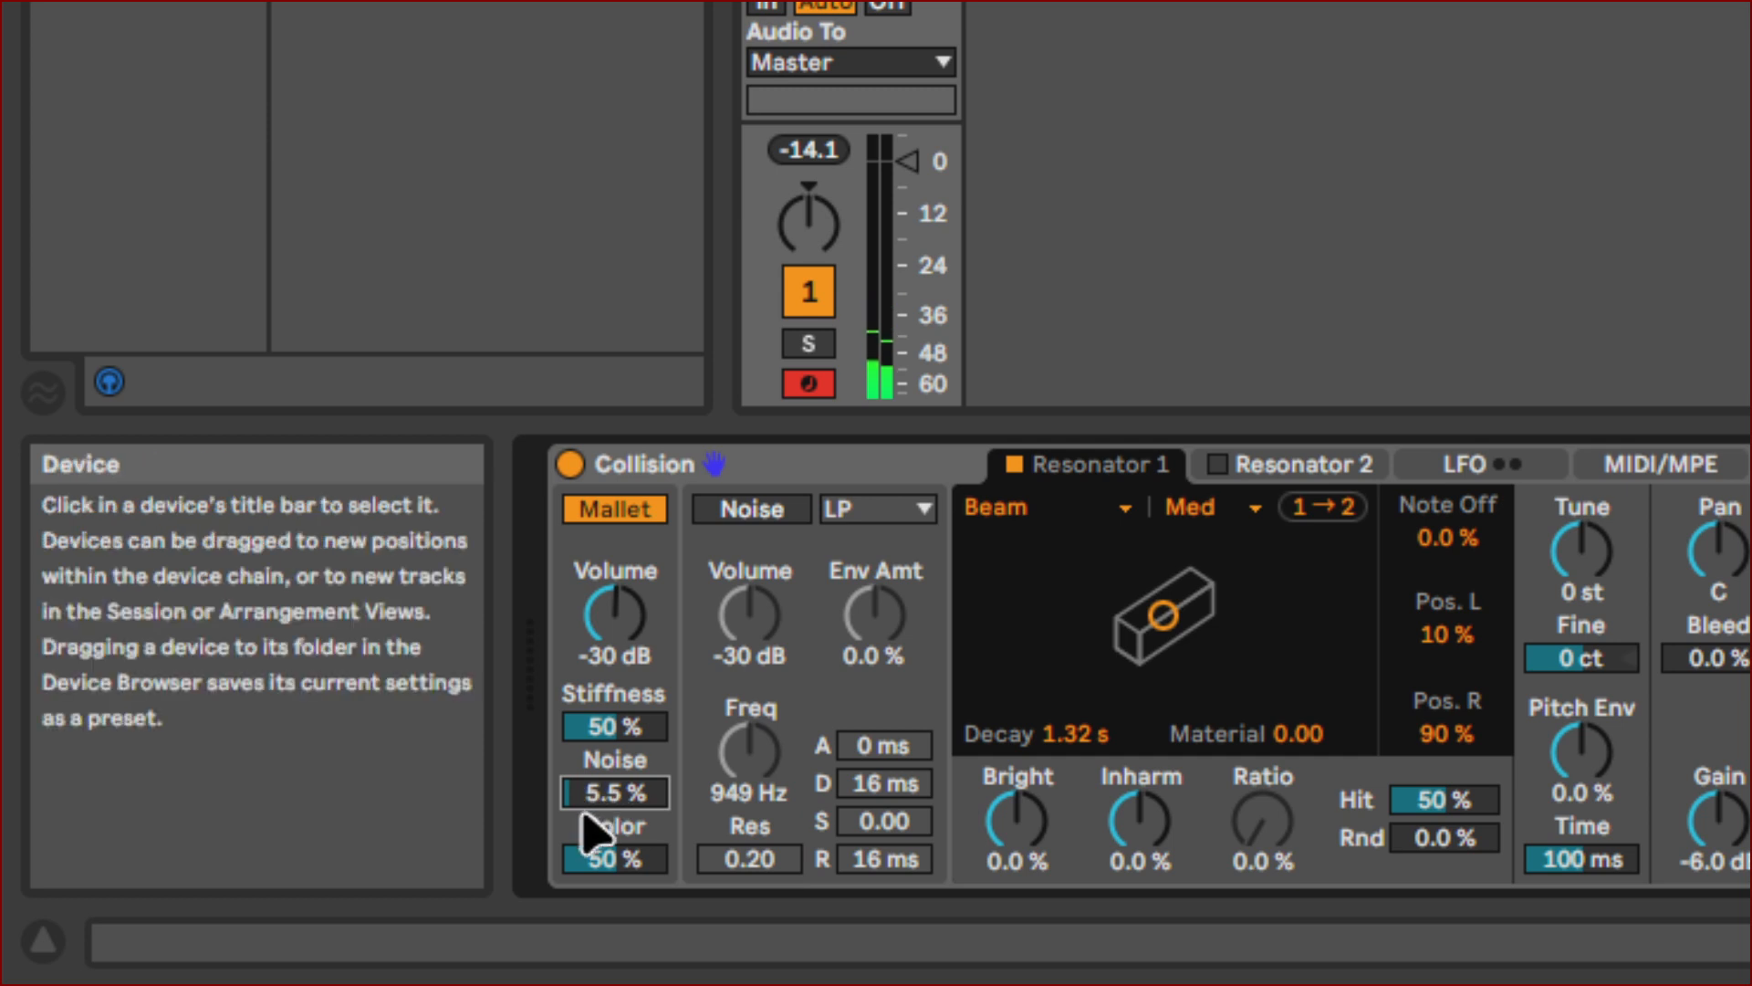
{"action": "left_click_drag", "start_coordinate": [580, 805], "coordinate": [586, 740]}
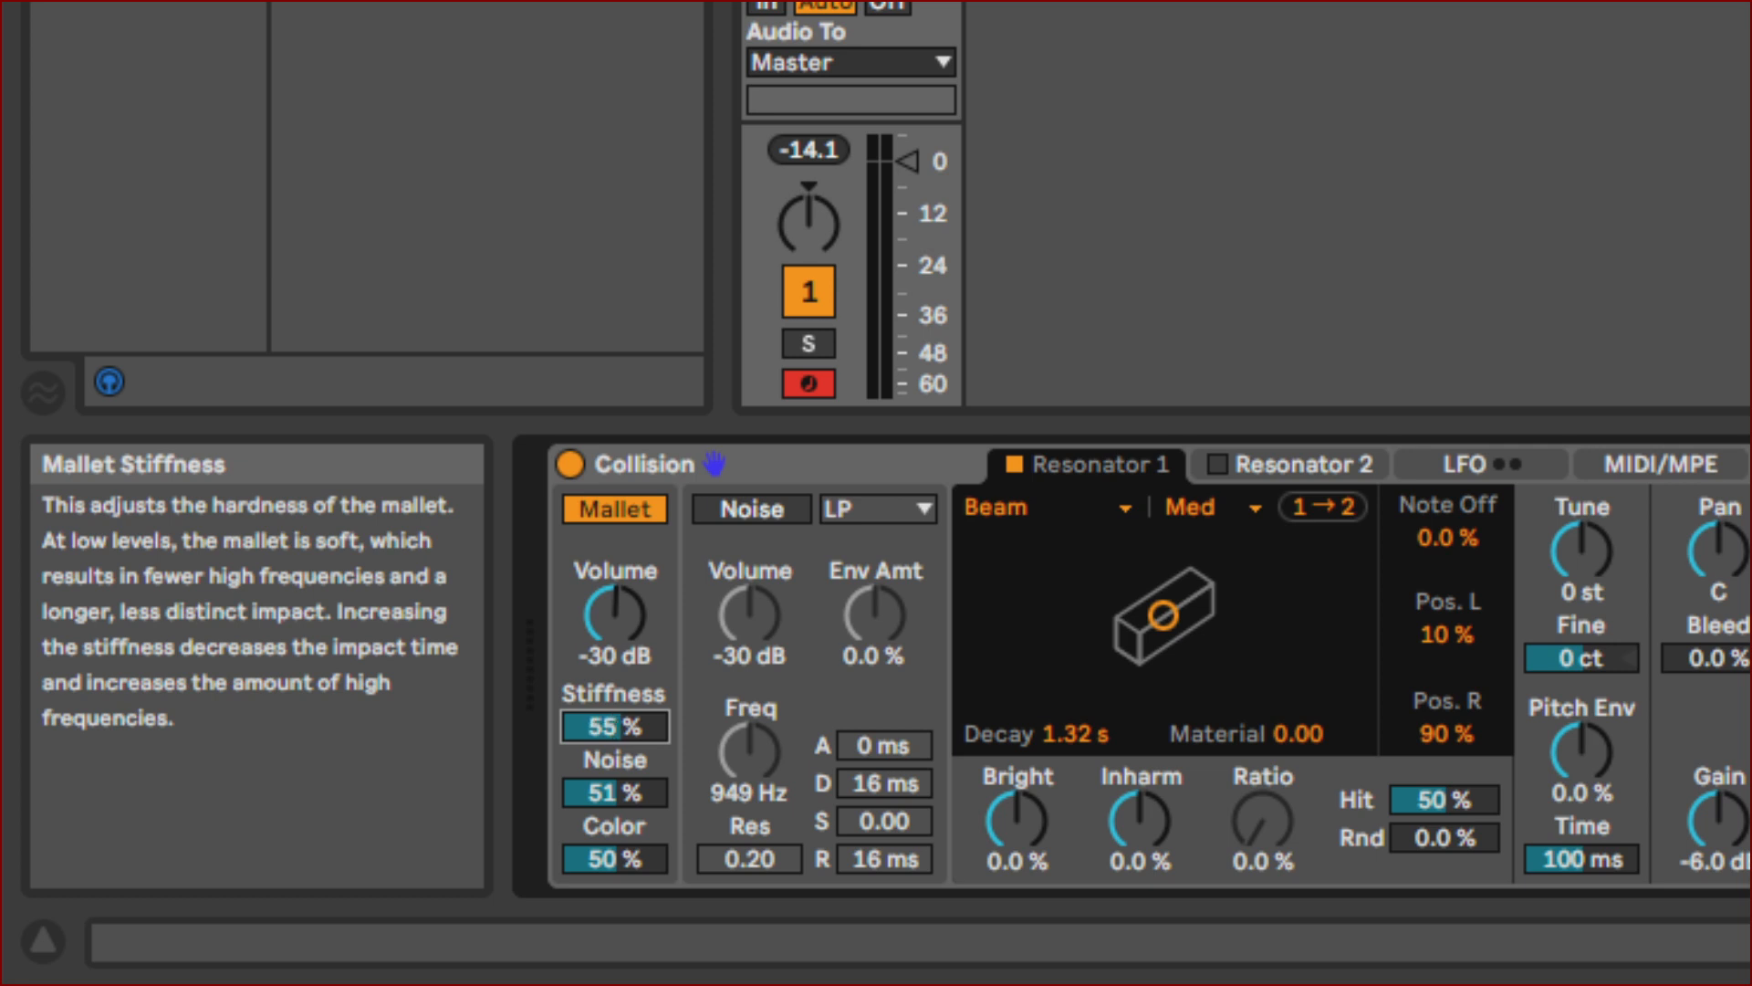
{"action": "left_click_drag", "start_coordinate": [594, 733], "coordinate": [594, 728]}
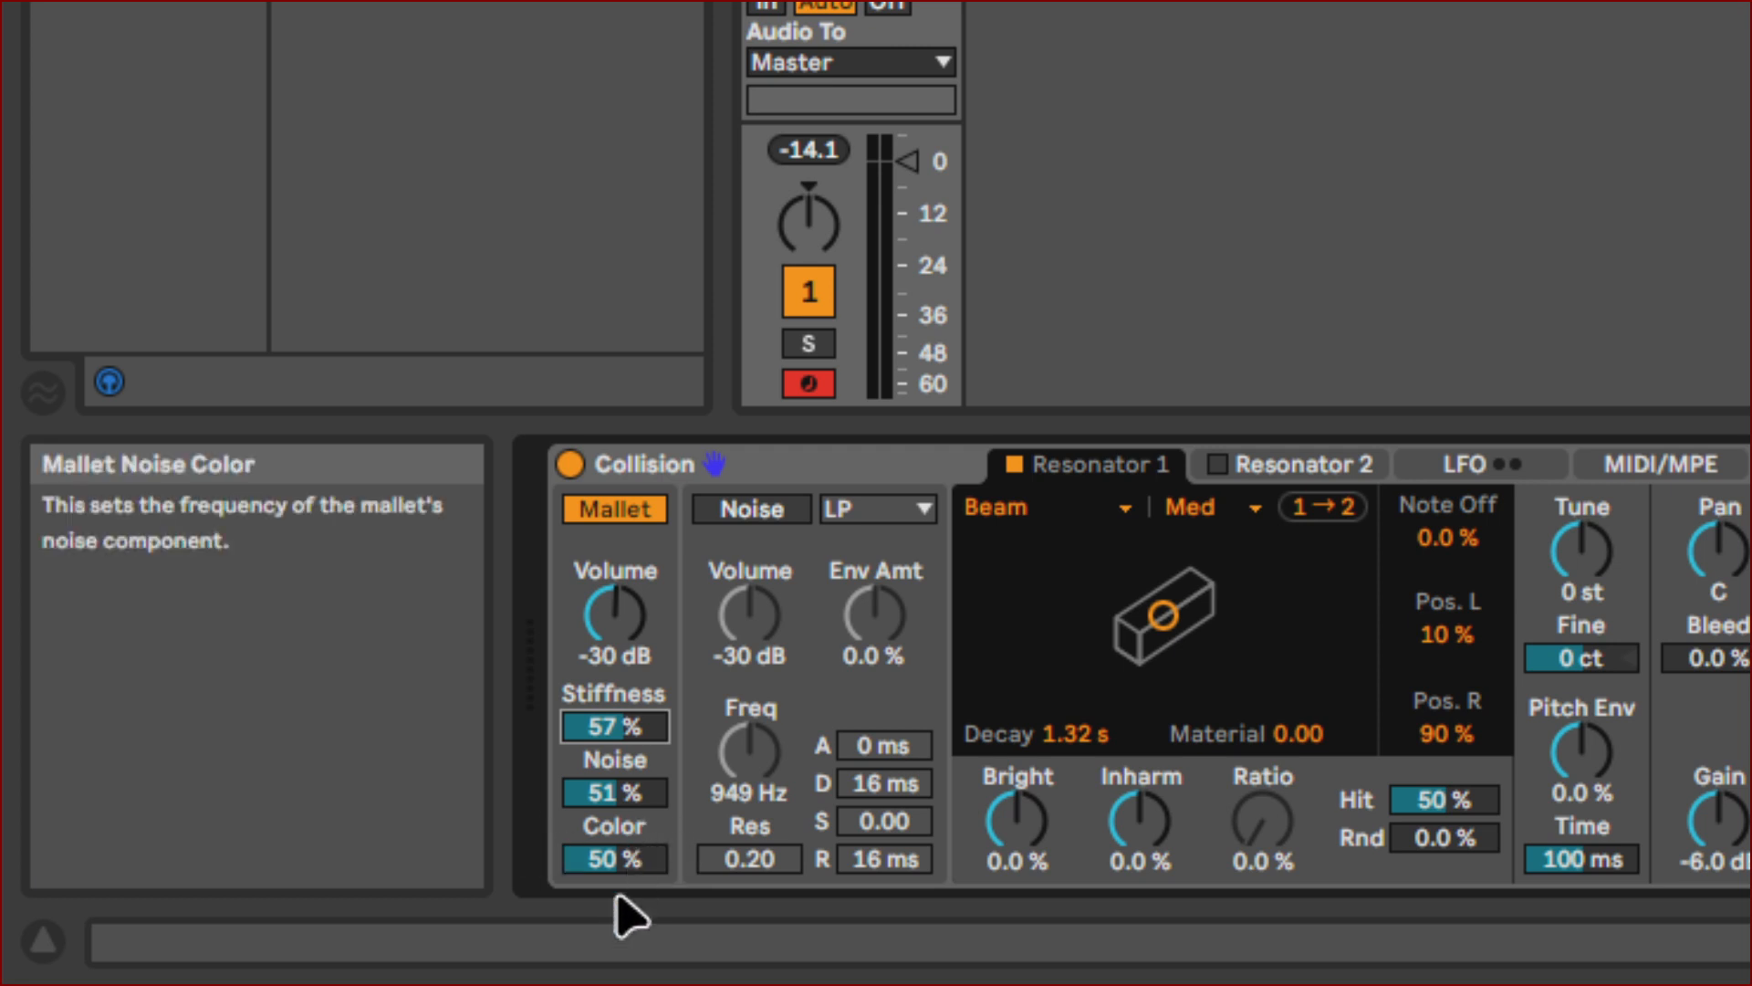
Try the Mallet noise Color at 100 %, 0 % and 48 %.
{"action": "left_click_drag", "start_coordinate": [614, 867], "coordinate": [614, 818]}
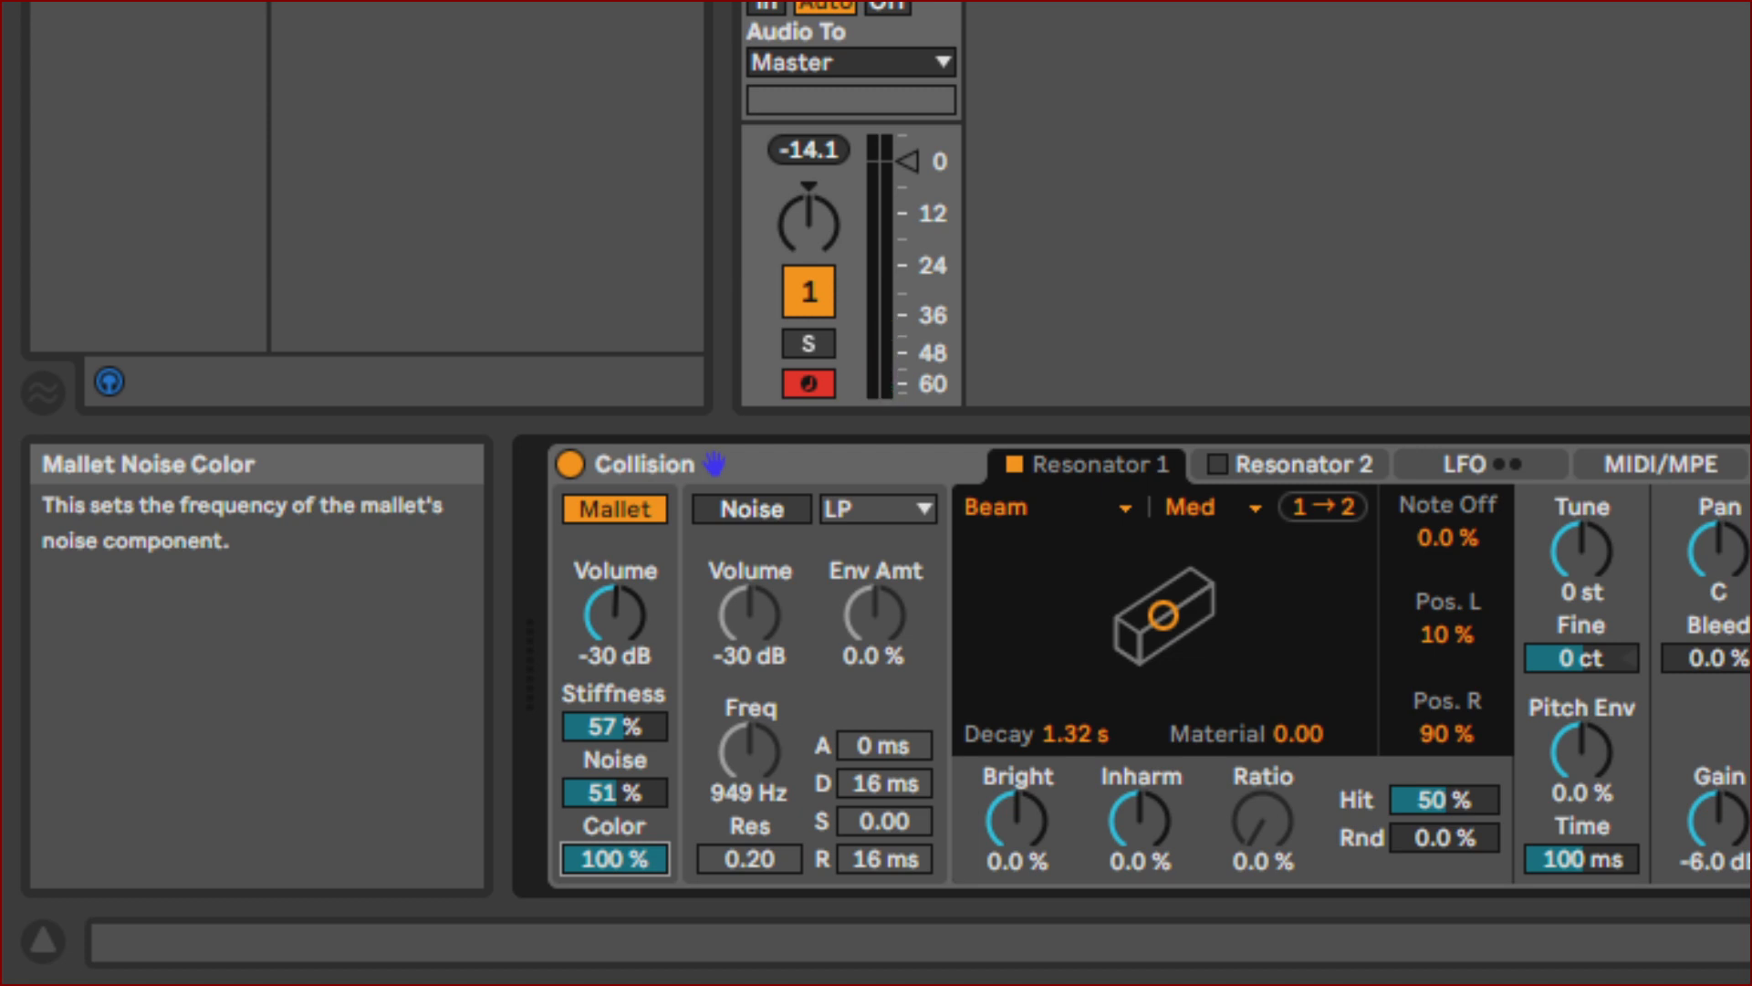
{"action": "left_click_drag", "start_coordinate": [614, 859], "coordinate": [614, 950]}
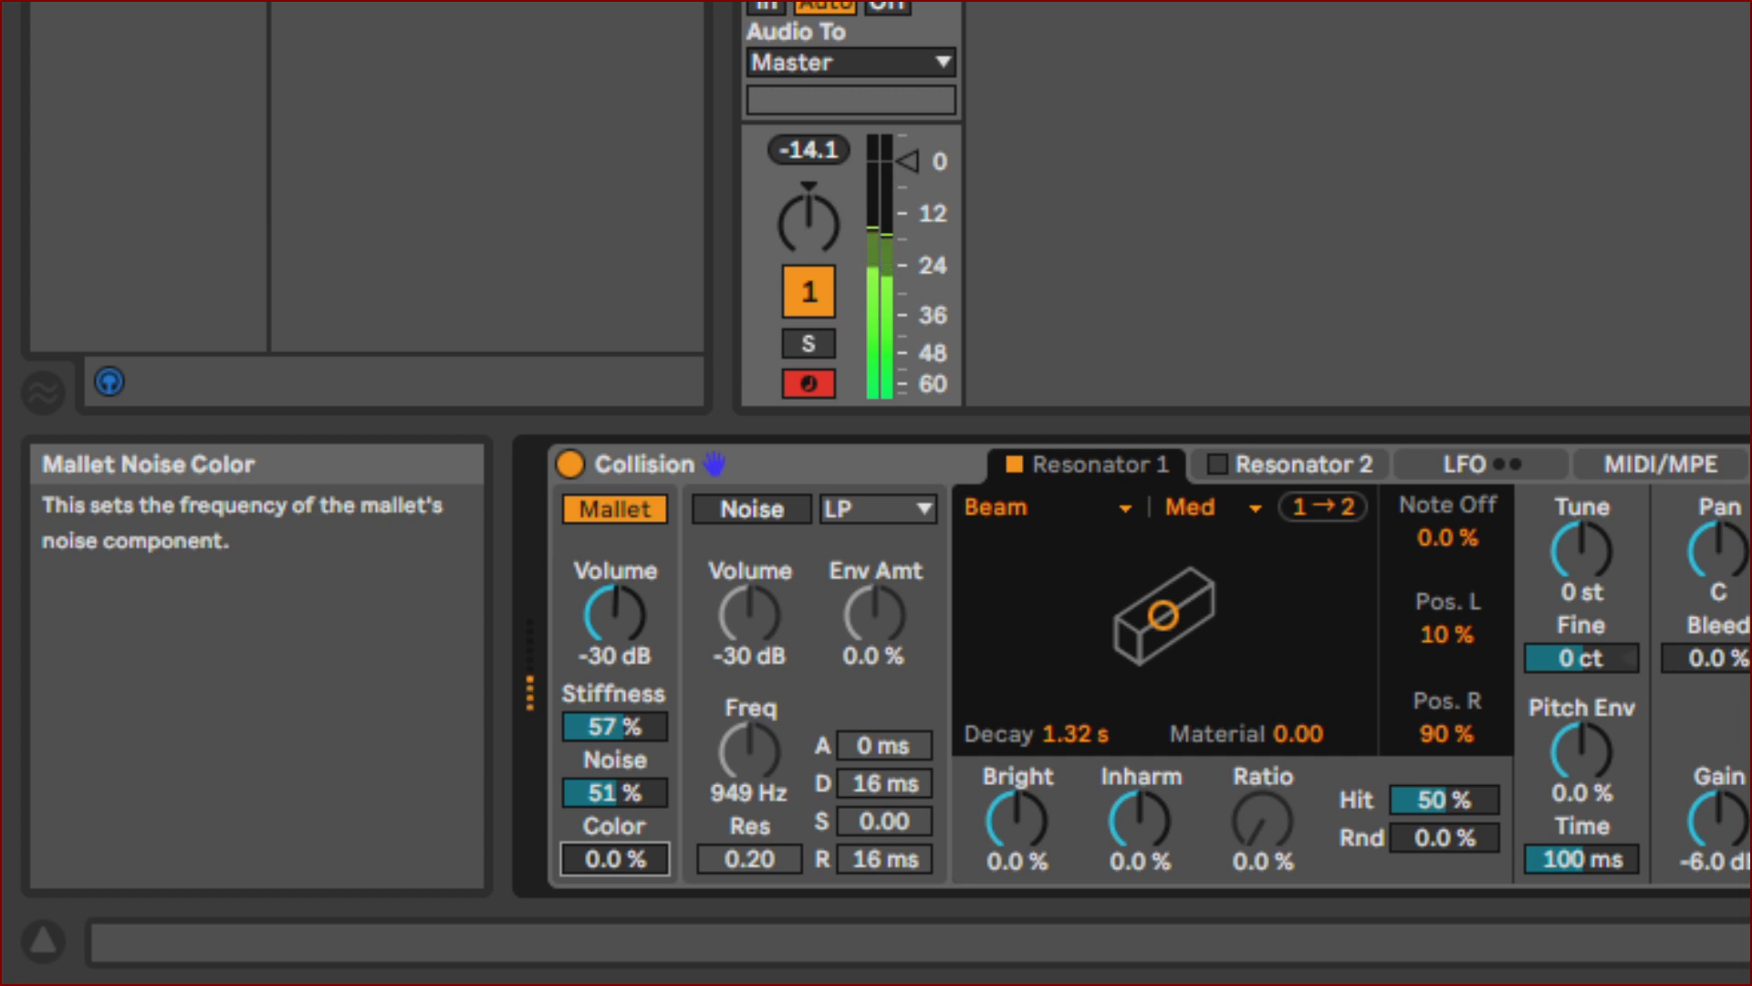
{"action": "left_click_drag", "start_coordinate": [614, 858], "coordinate": [614, 835]}
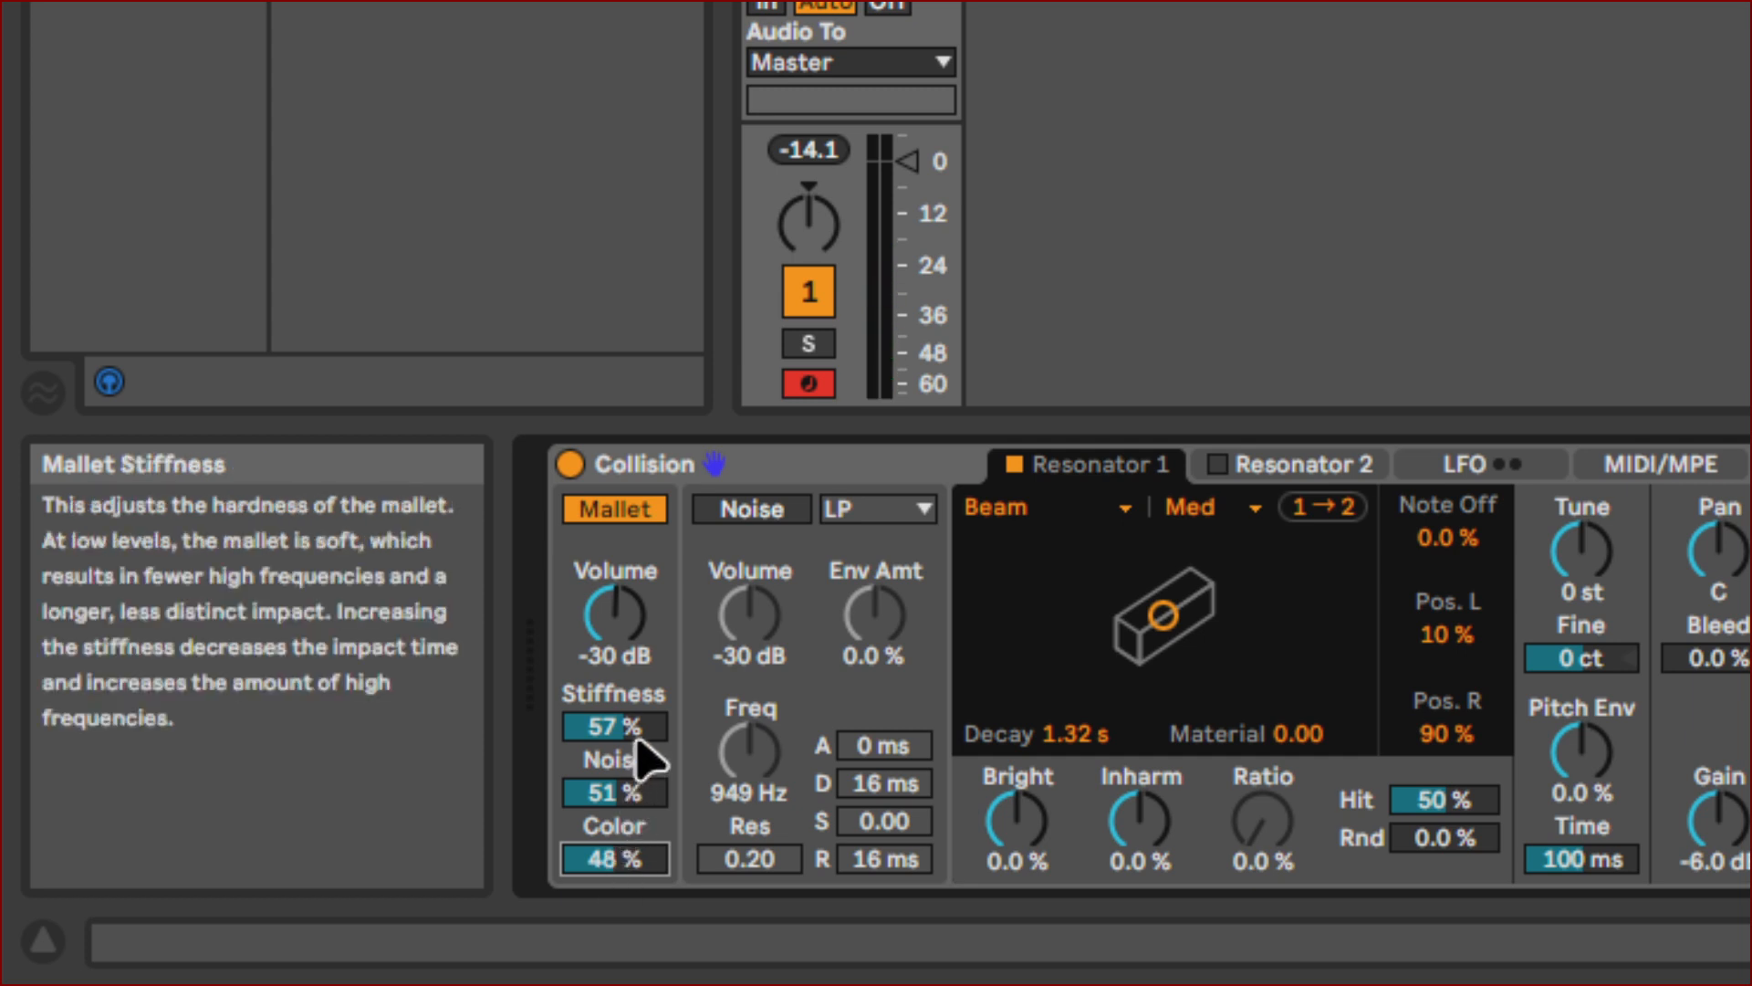
Lower the Mallet Stiffness to 0 % and raise the Mallet Noise to 100 %.
{"action": "left_click_drag", "start_coordinate": [626, 725], "coordinate": [625, 803]}
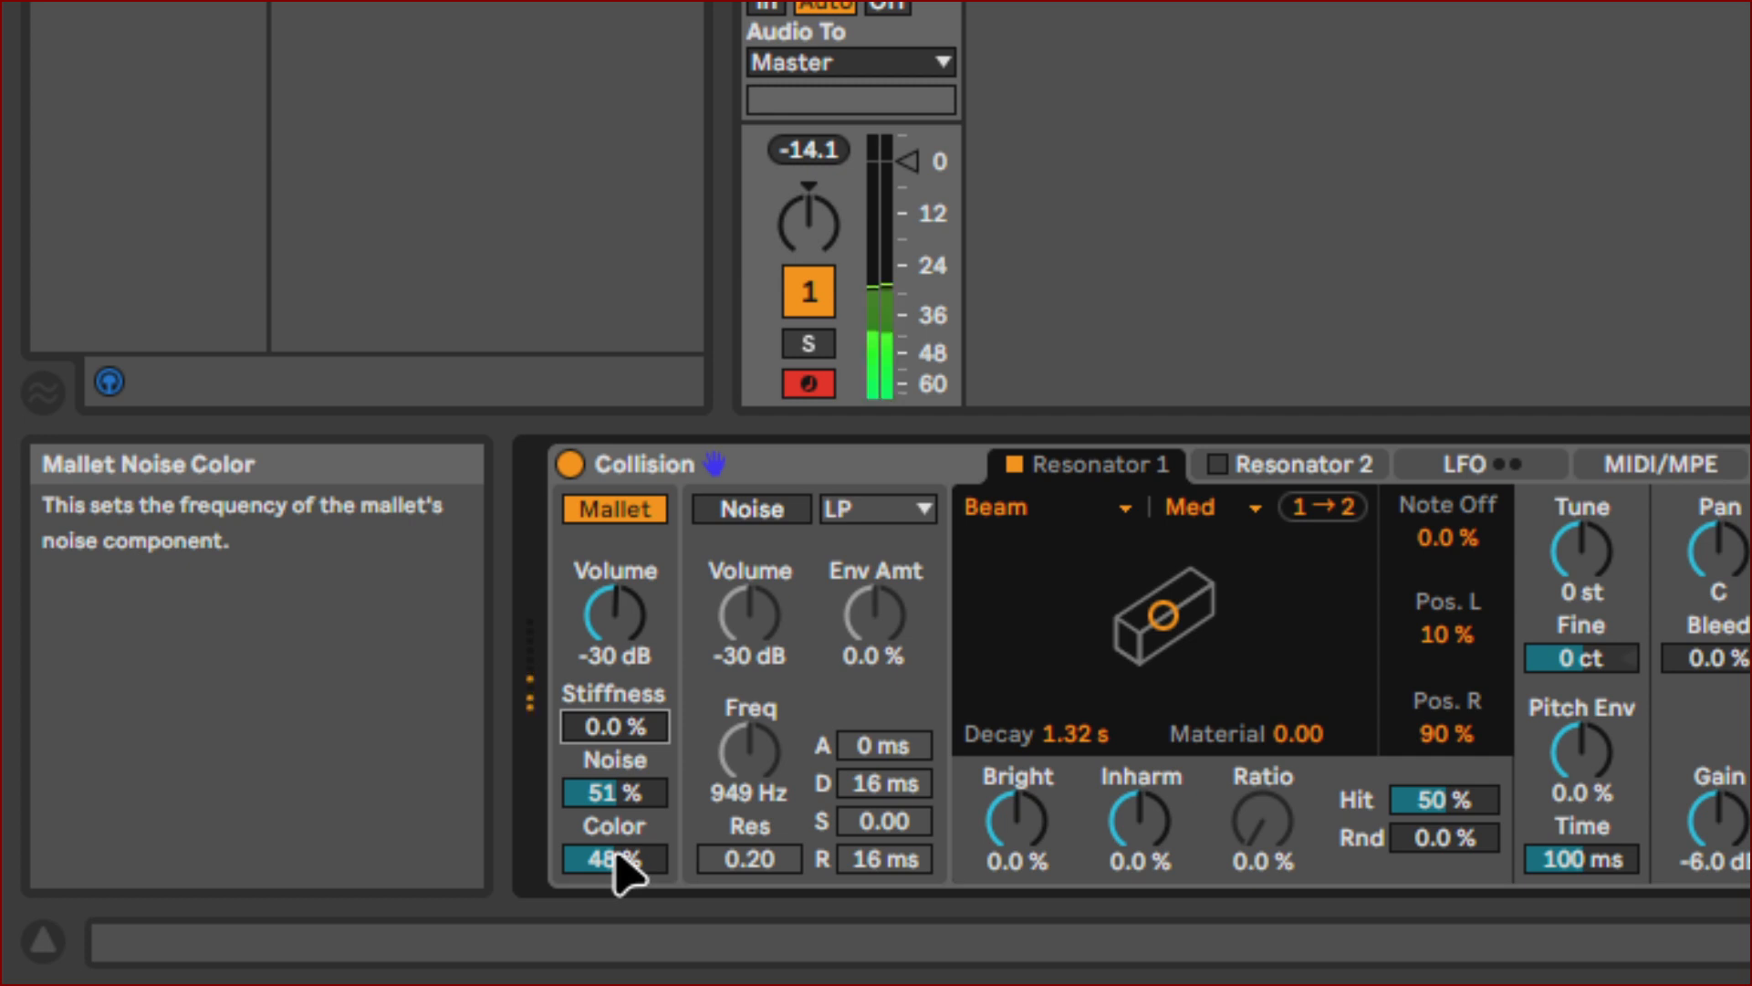
{"action": "left_click", "coordinate": [601, 785]}
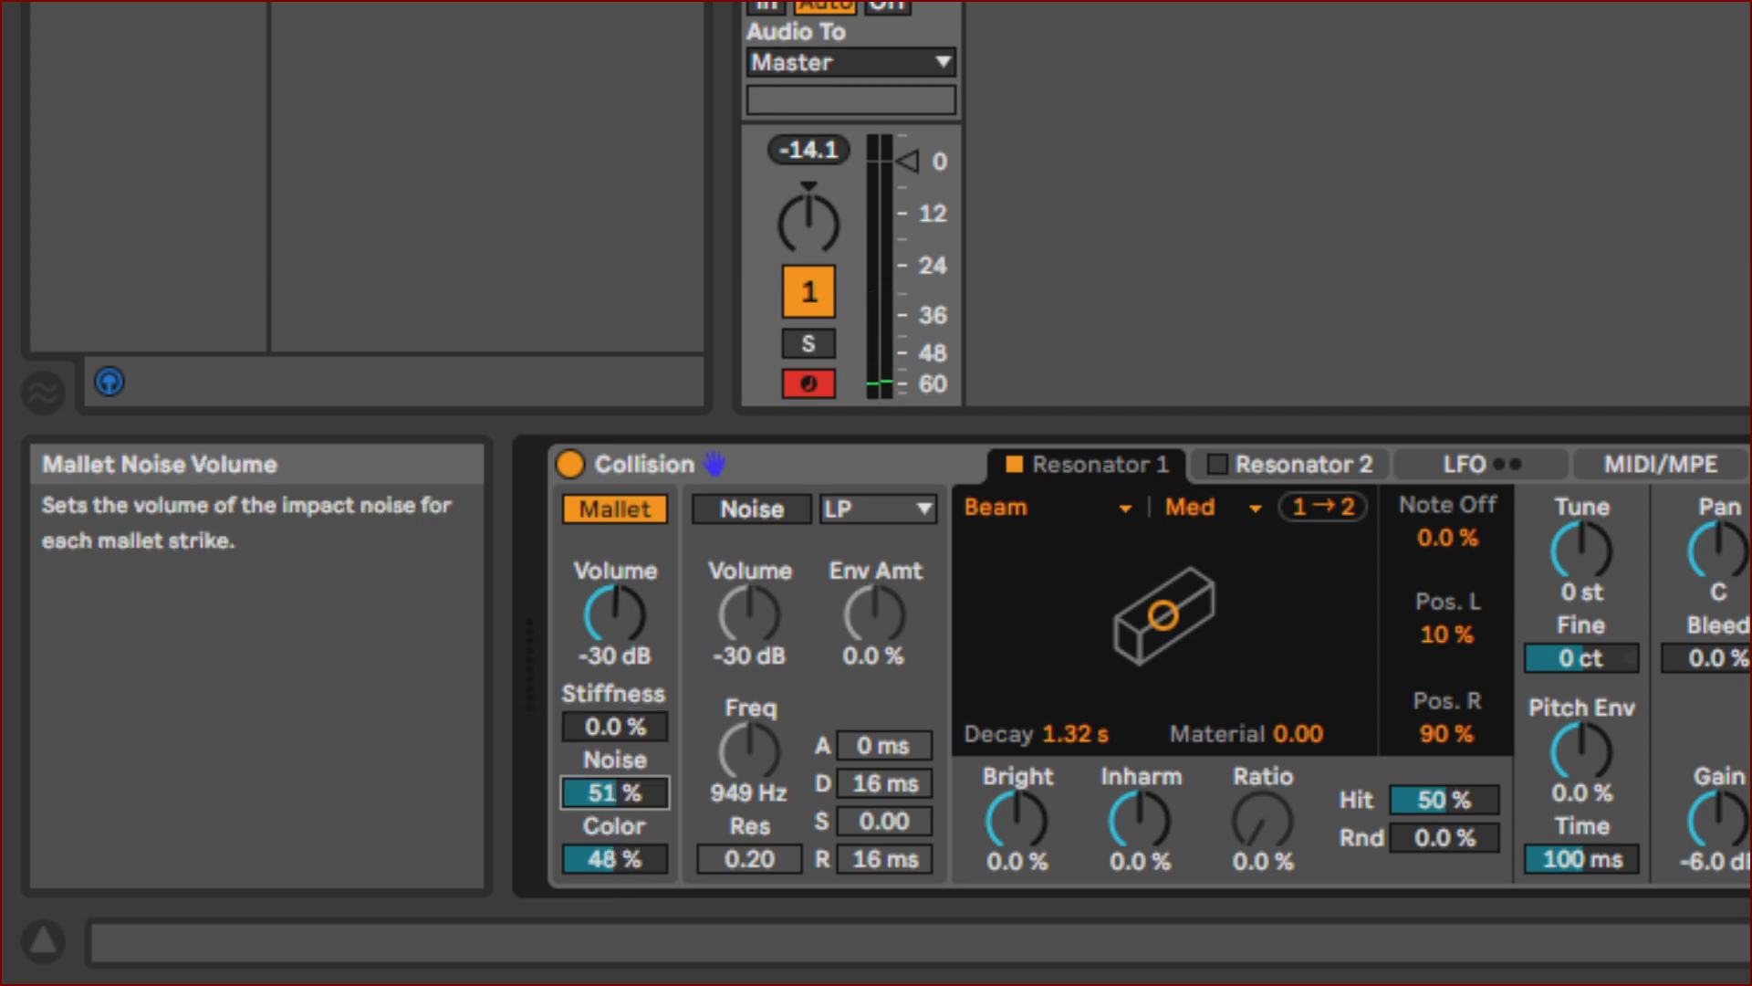
{"action": "left_click_drag", "start_coordinate": [601, 784], "coordinate": [602, 721]}
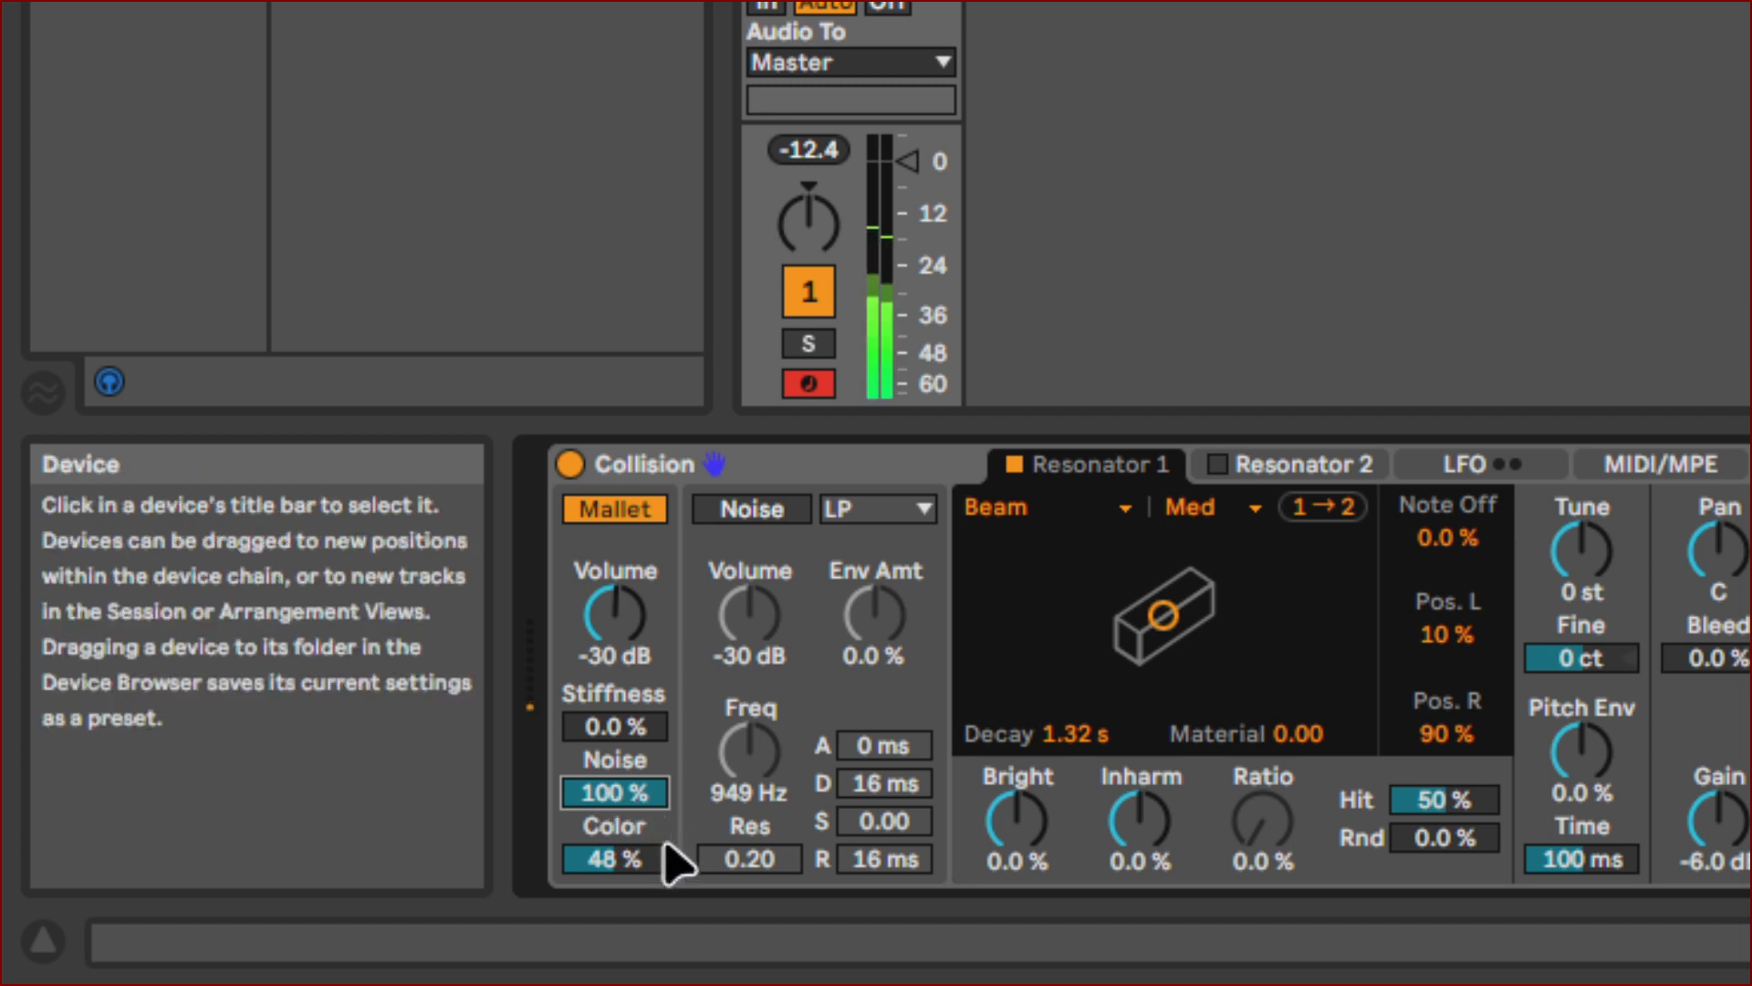
Raise the Mallet volume to -11 dB and set the Mallet noise Color to 91 %.
{"action": "left_click", "coordinate": [620, 863]}
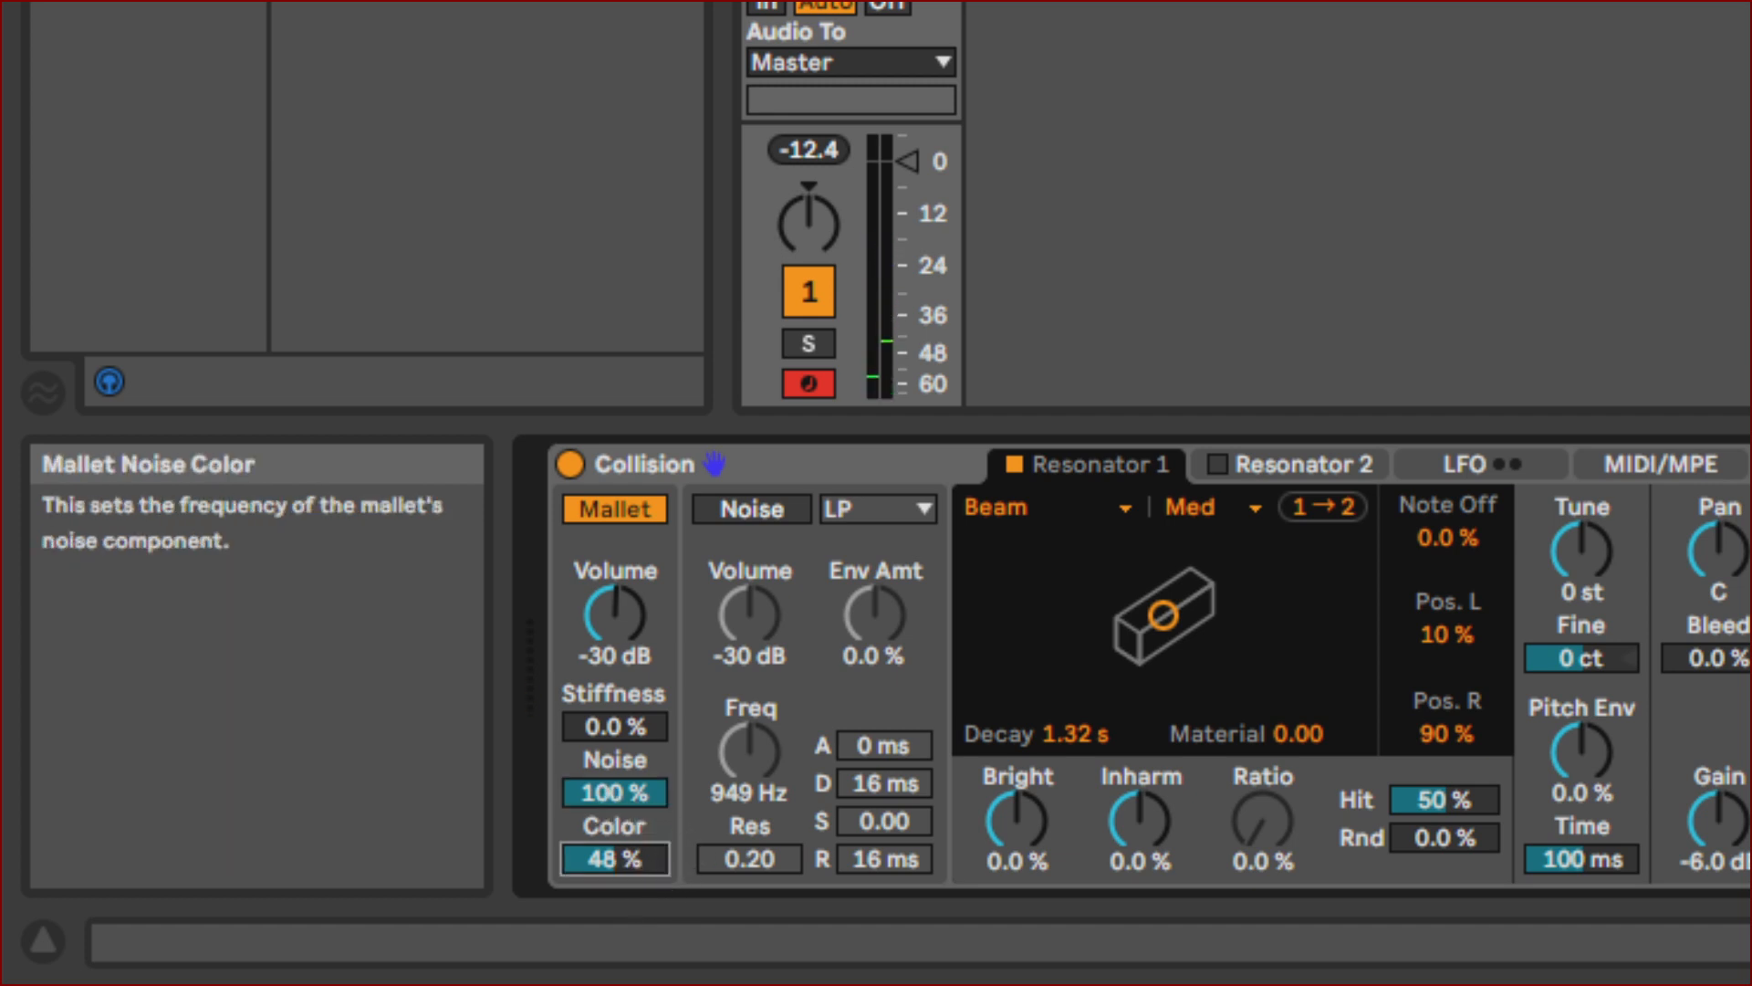
{"action": "left_click_drag", "start_coordinate": [614, 859], "coordinate": [614, 790]}
{"action": "left_click_drag", "start_coordinate": [614, 859], "coordinate": [614, 878]}
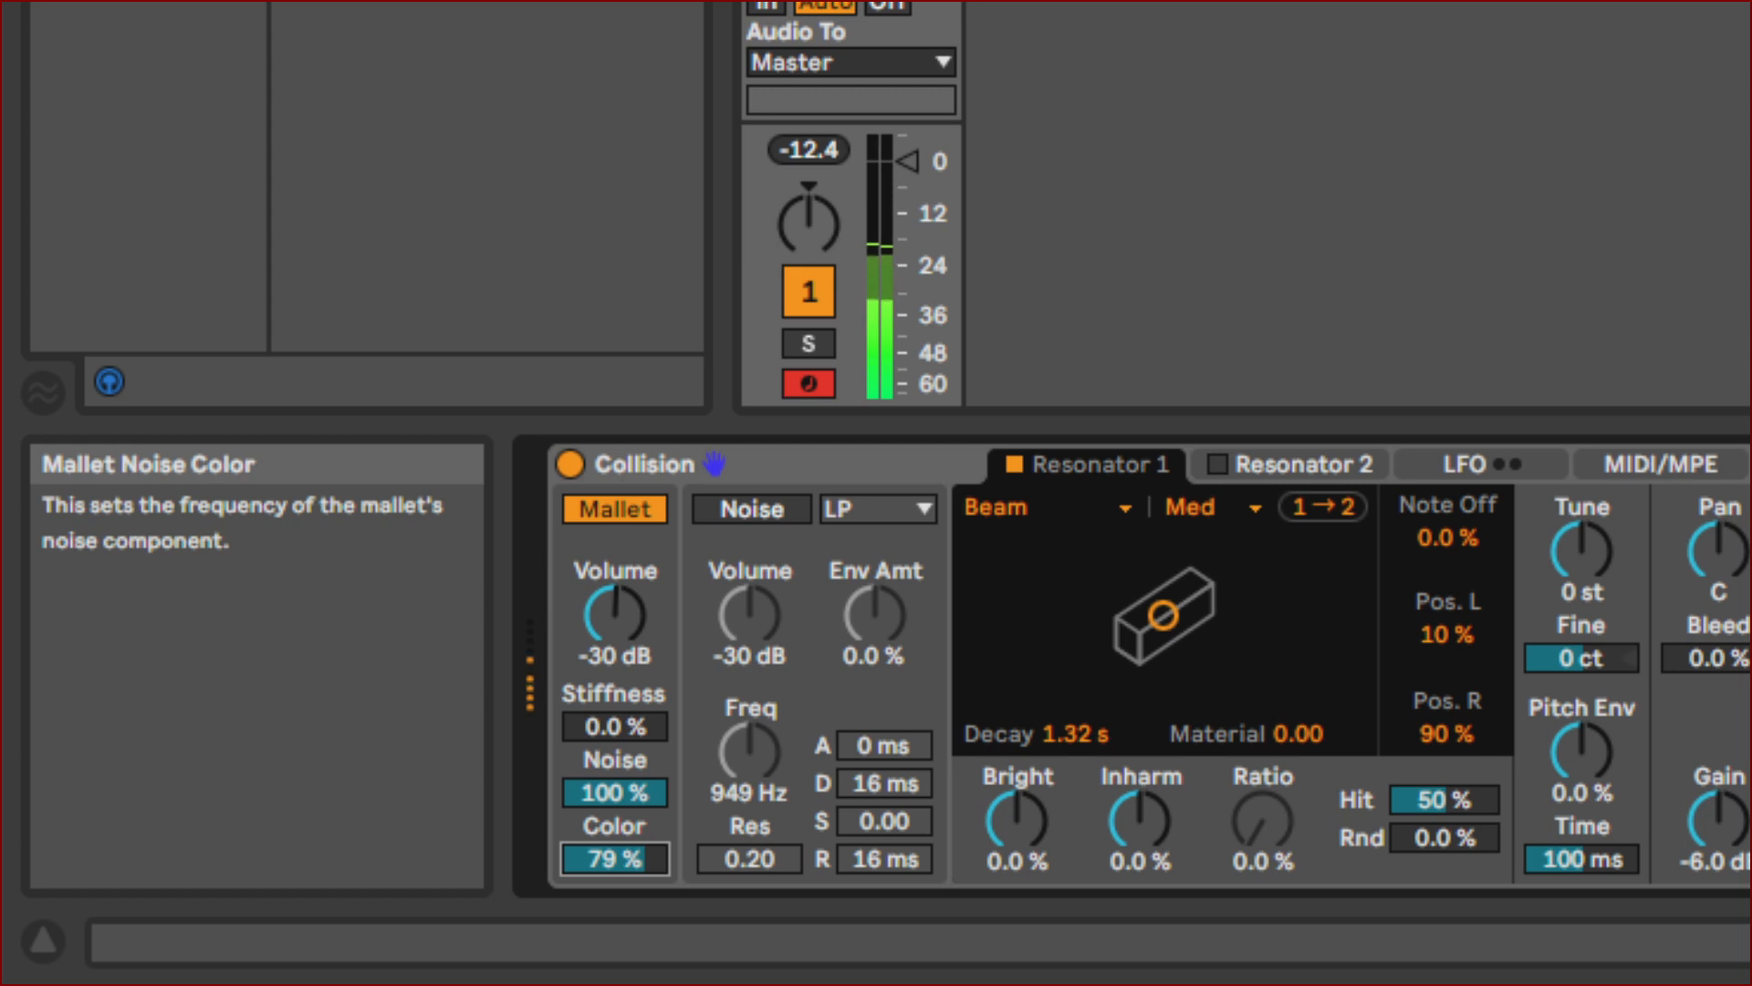
{"action": "left_click", "coordinate": [614, 639]}
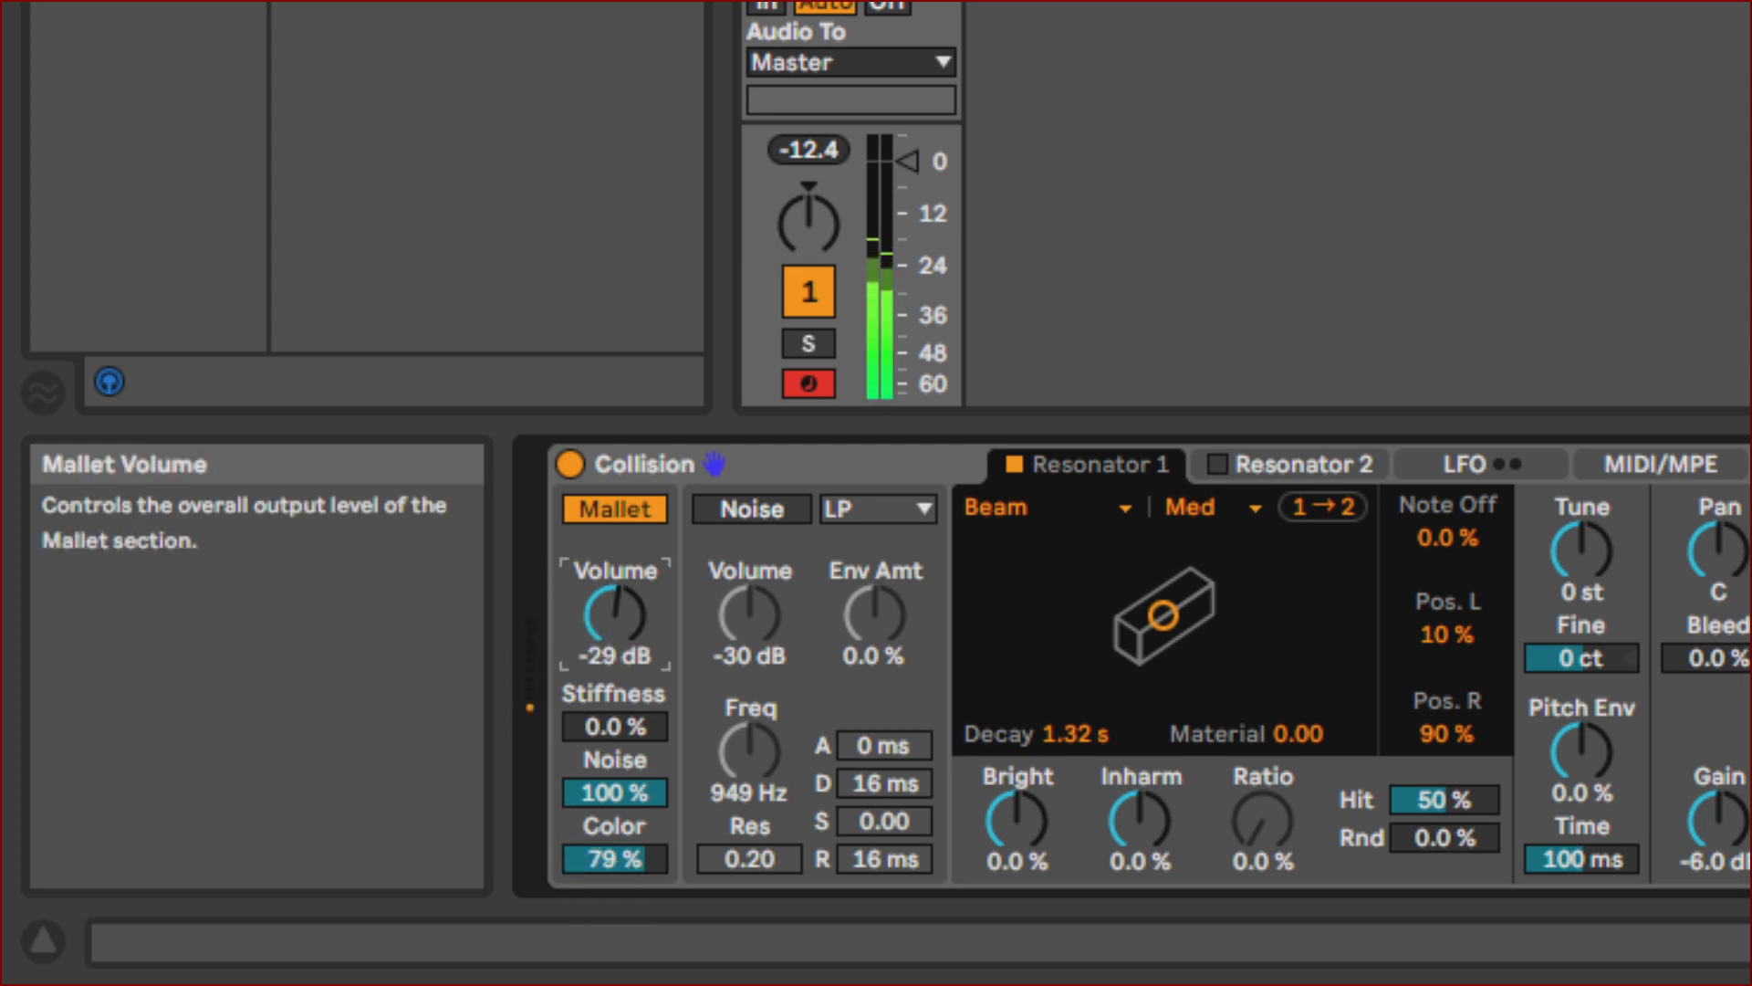
{"action": "mouse_move", "coordinate": [614, 616]}
{"action": "left_mouse_down"}
{"action": "mouse_move", "coordinate": [613, 563]}
{"action": "mouse_move", "coordinate": [613, 584]}
{"action": "left_mouse_up"}
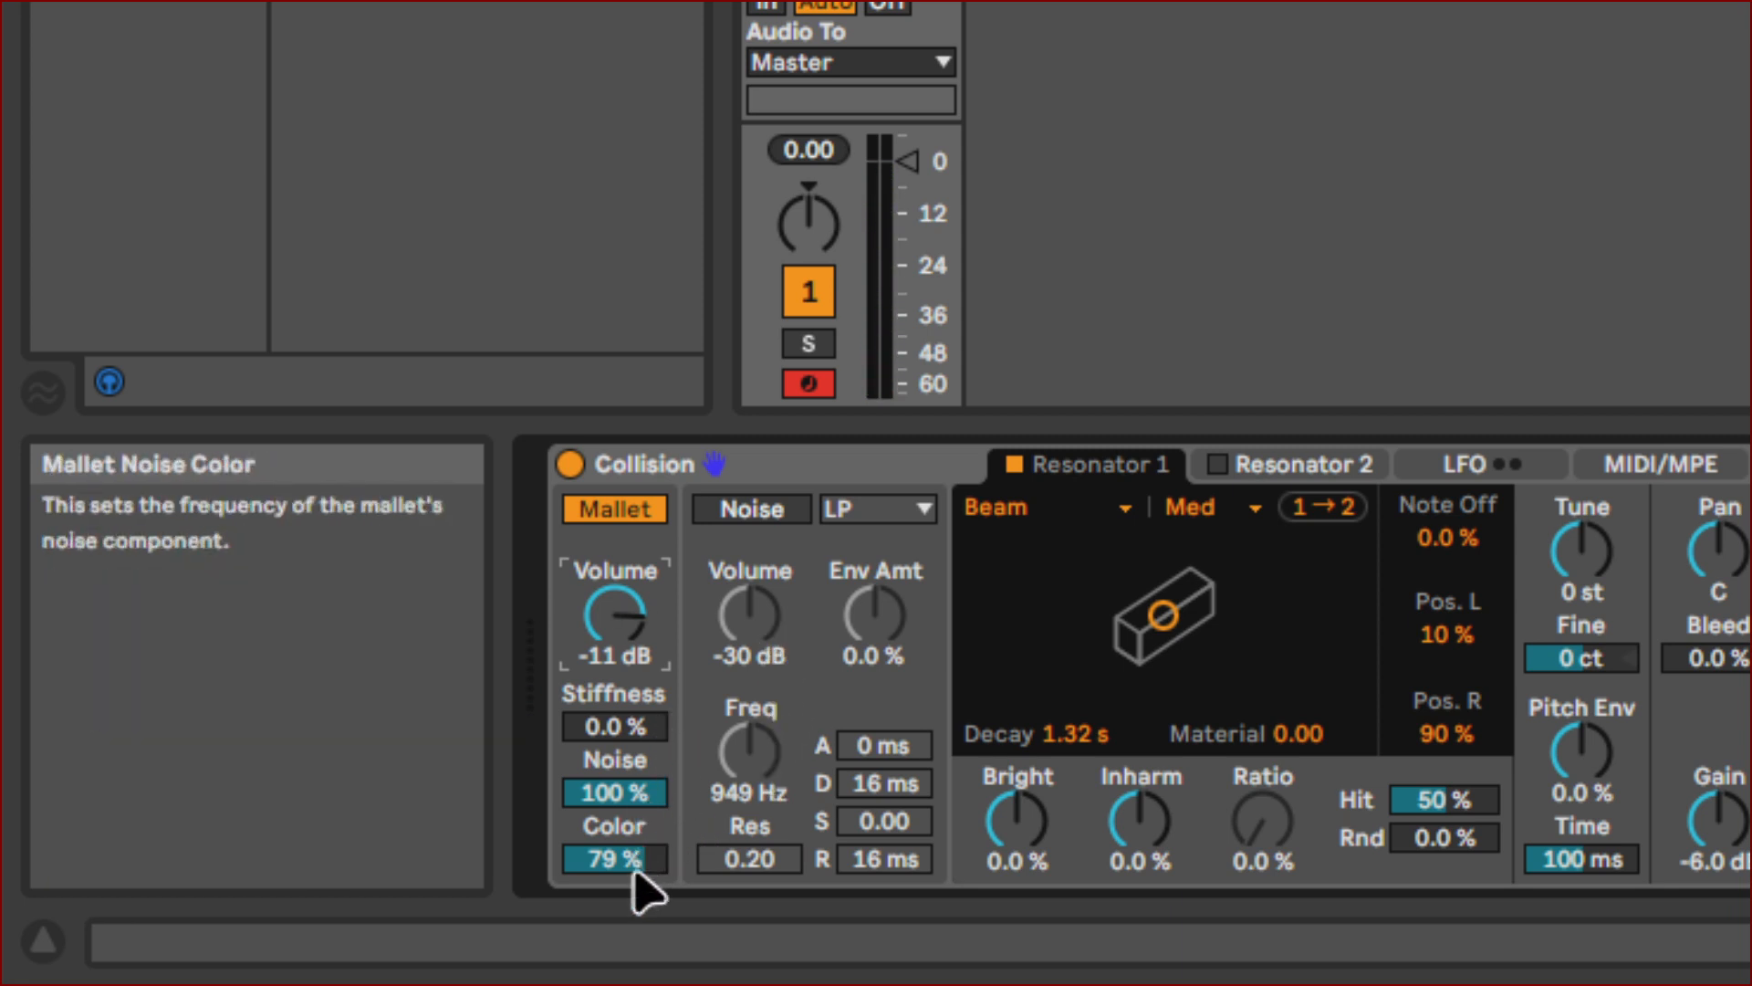
{"action": "mouse_move", "coordinate": [626, 864]}
{"action": "left_mouse_down"}
{"action": "mouse_move", "coordinate": [626, 839]}
{"action": "mouse_move", "coordinate": [626, 880]}
{"action": "left_mouse_up"}
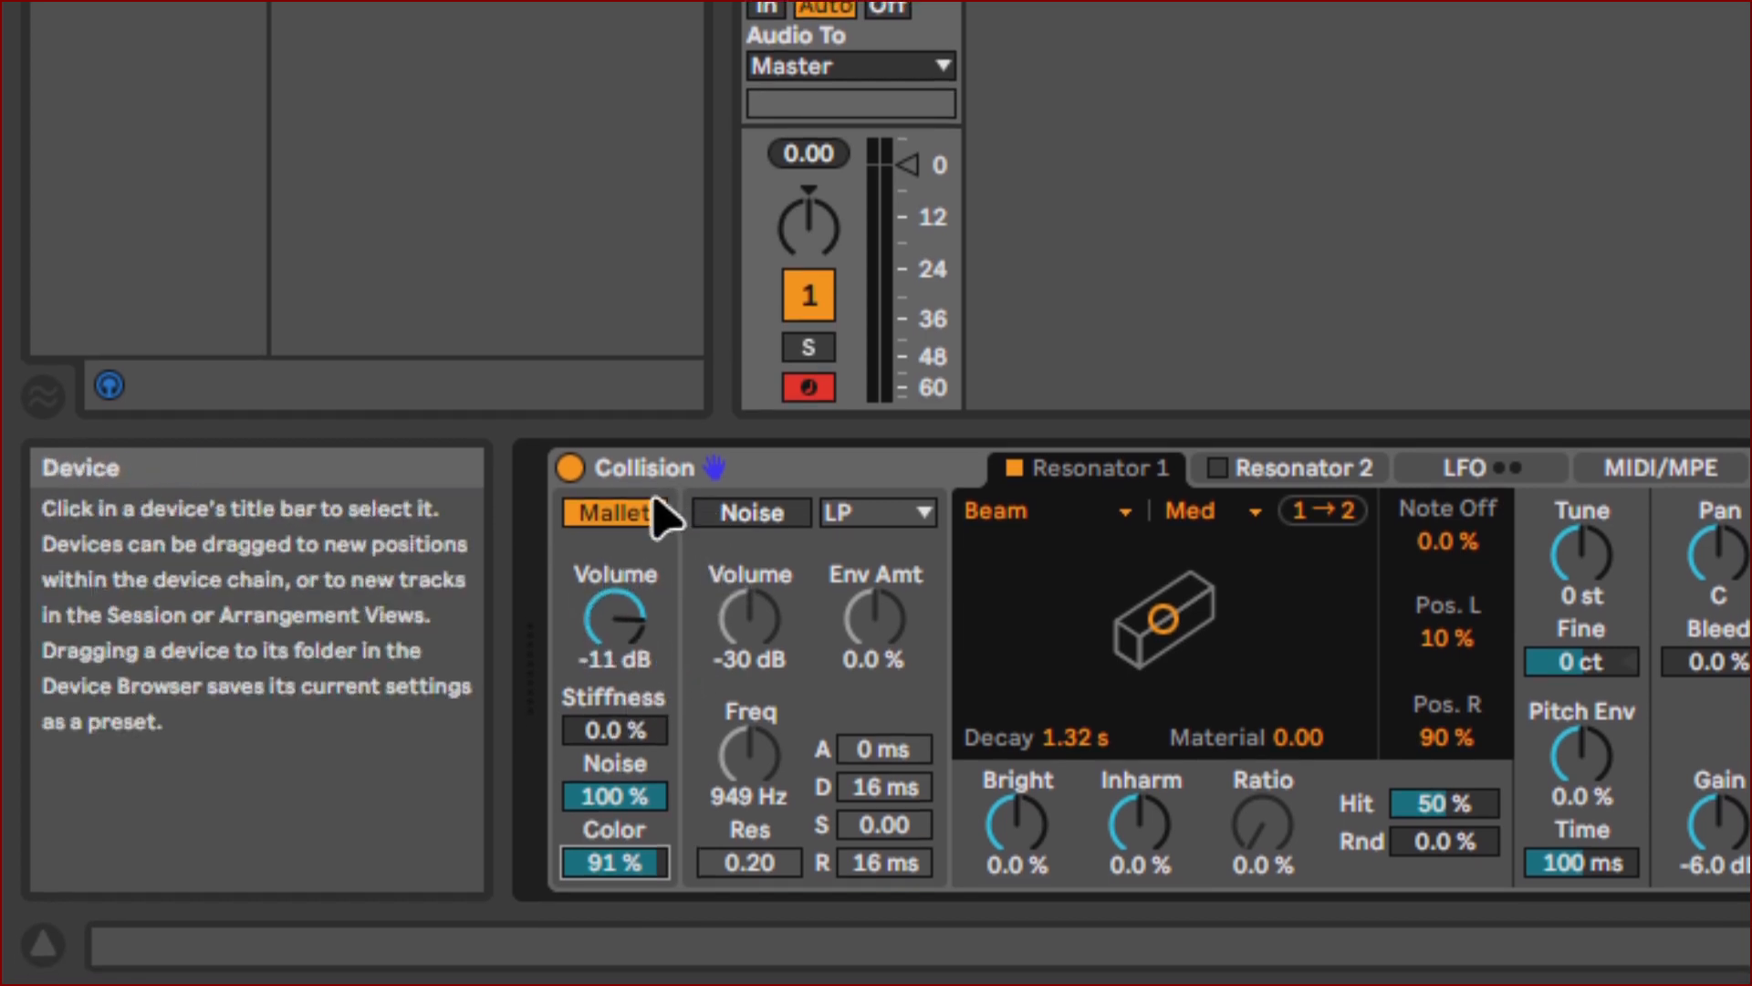
Switch the exciter from Mallet to Noise and raise the Noise volume to -7.1 dB.
{"action": "left_click", "coordinate": [652, 508]}
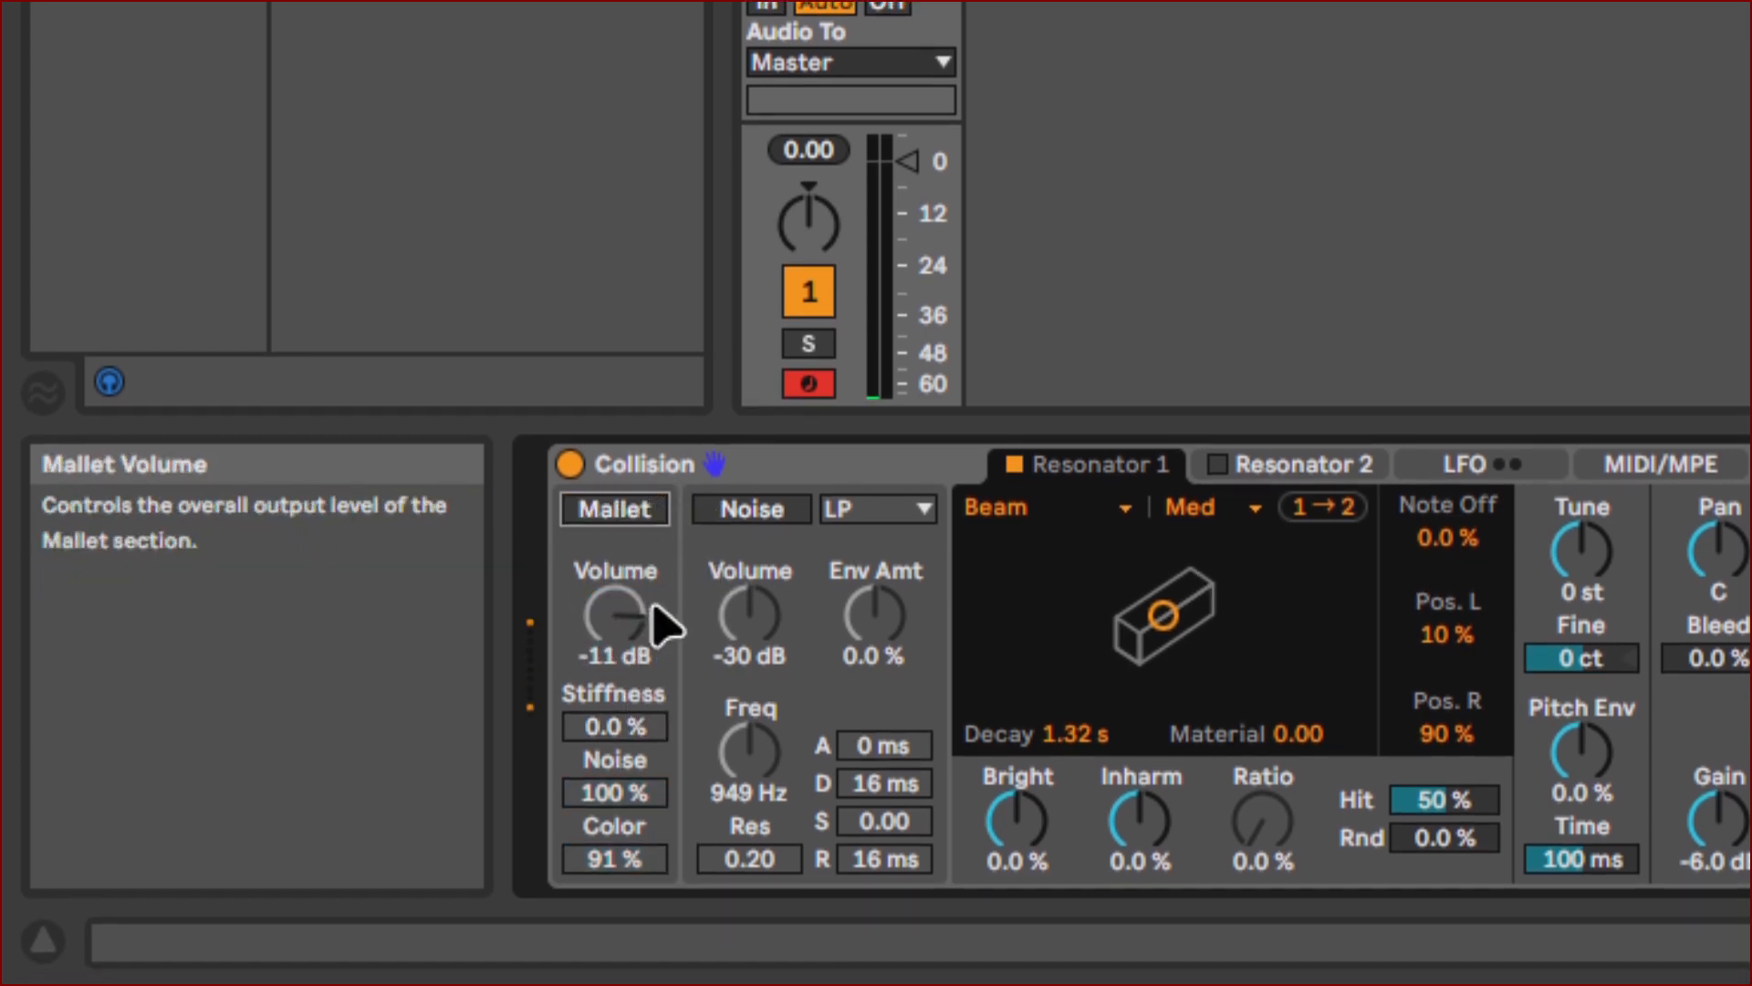
{"action": "left_click", "coordinate": [770, 516]}
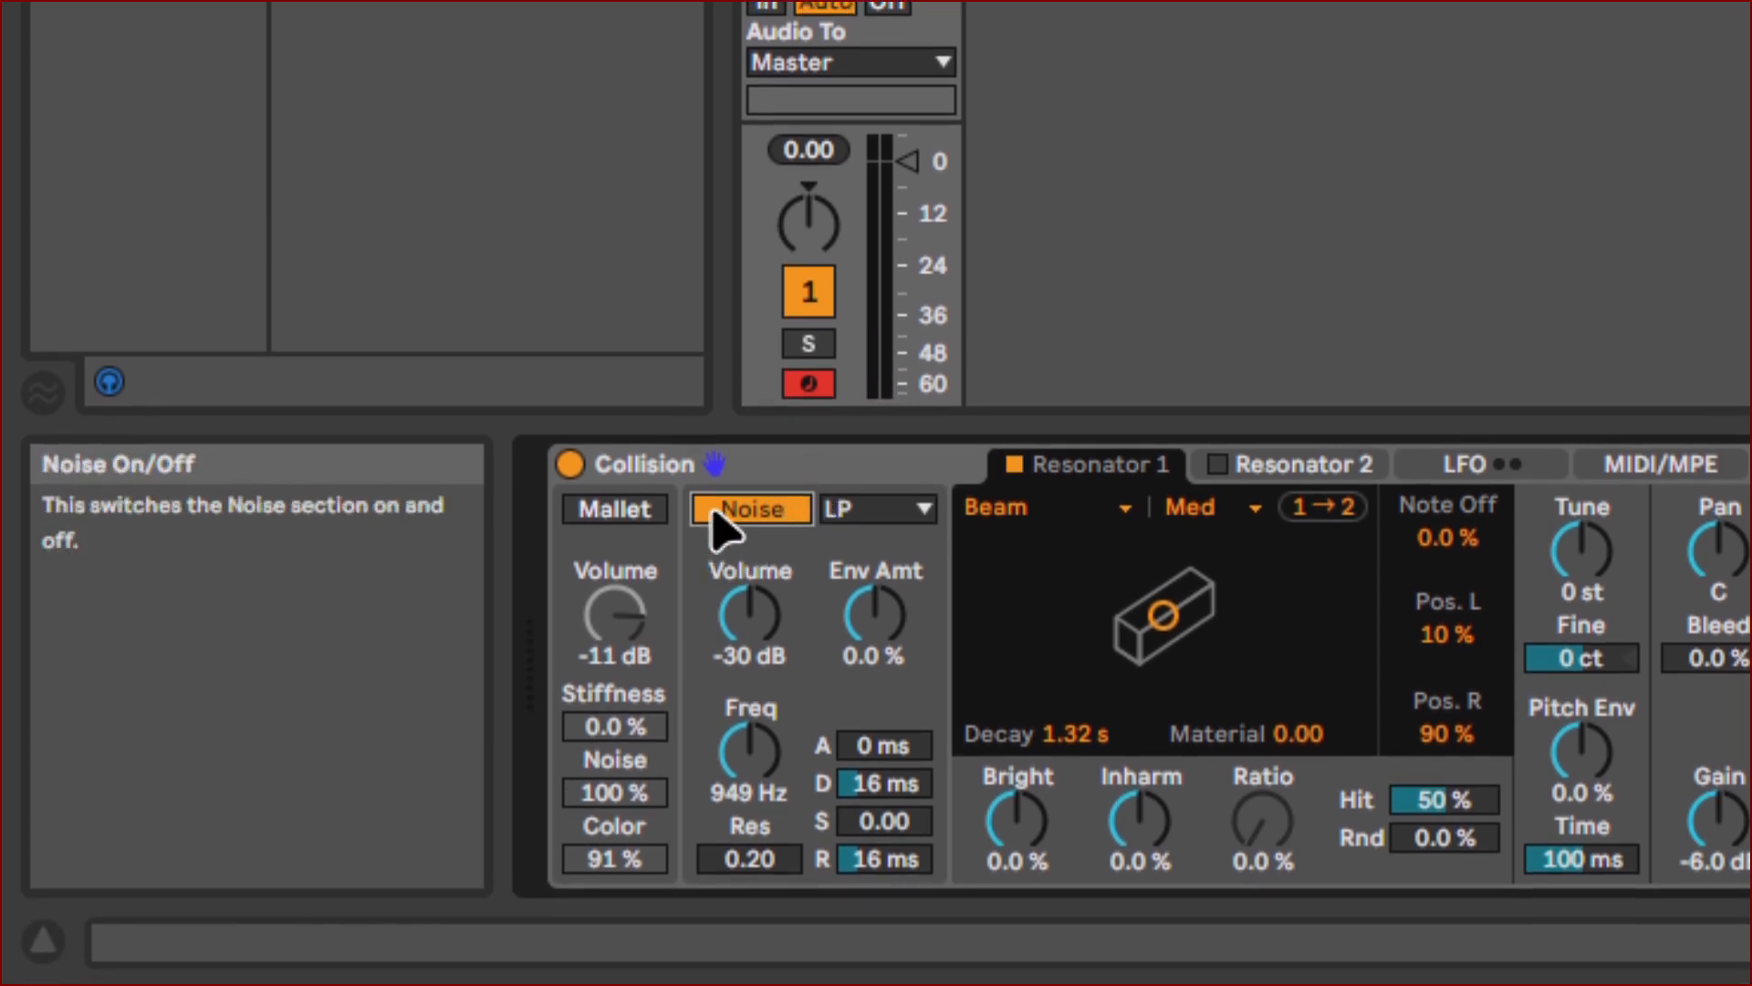
{"action": "left_click", "coordinate": [759, 616]}
{"action": "left_click_drag", "start_coordinate": [759, 616], "coordinate": [721, 634]}
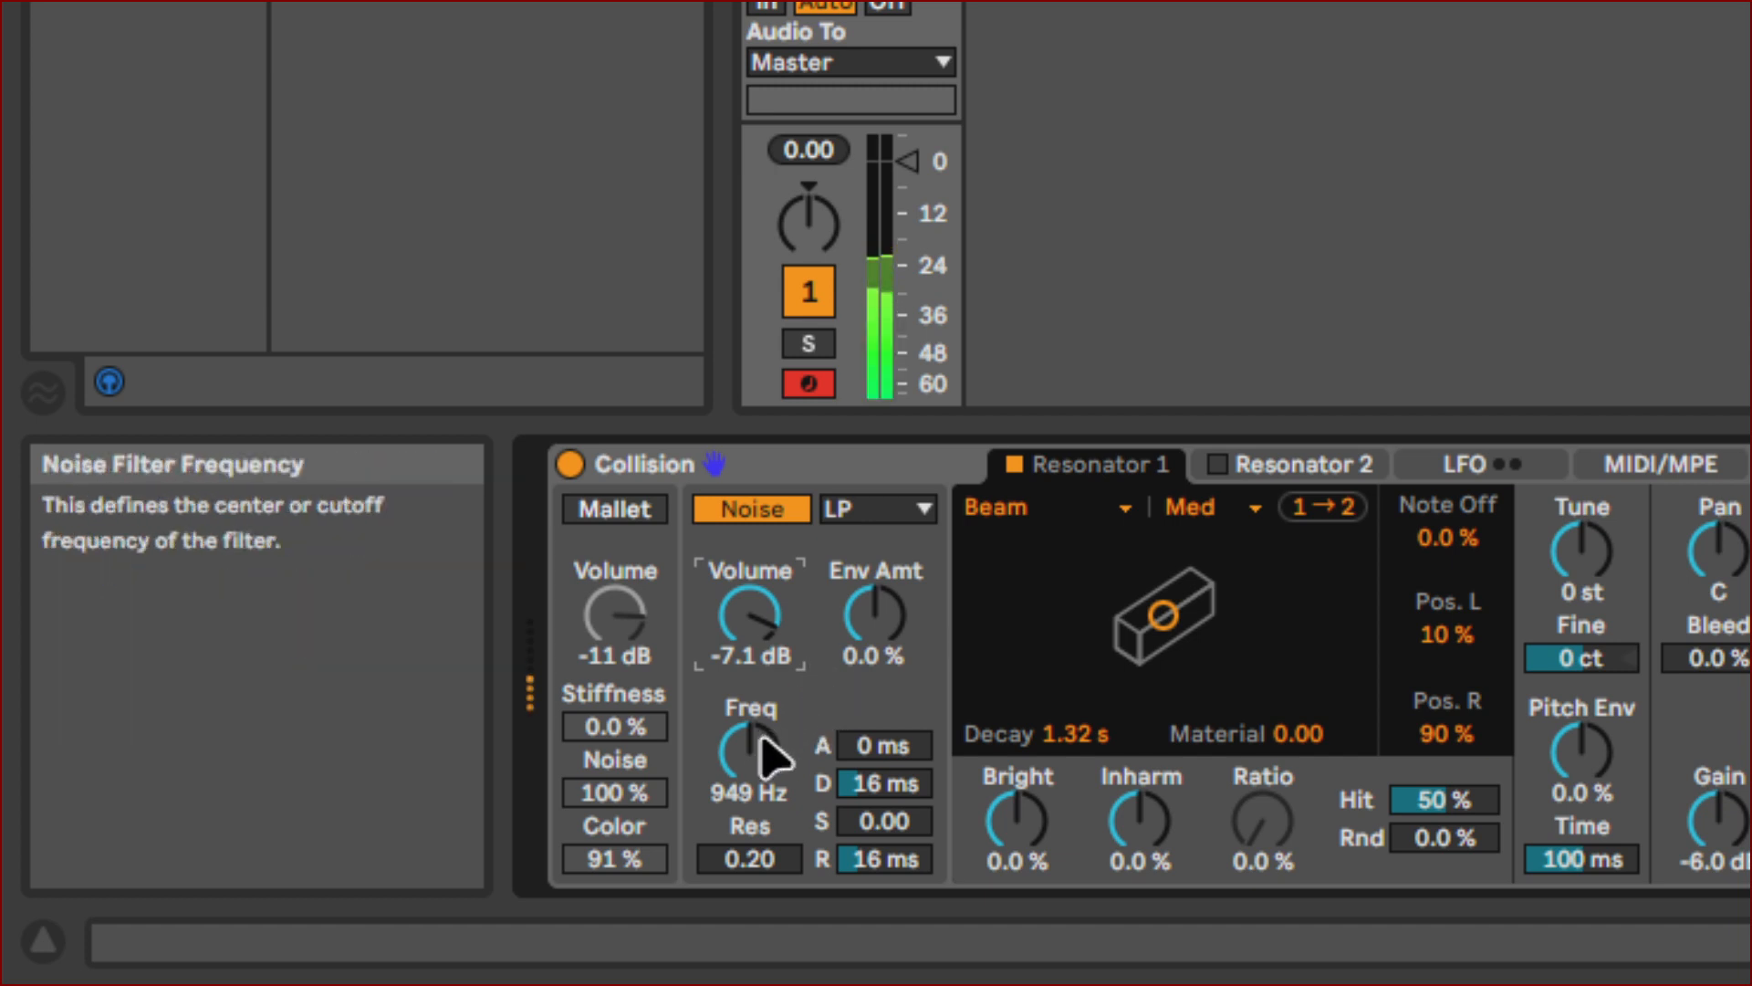
Set the noise filter's frequency to 2.5 kHz and its resonance to 0.83.
{"action": "mouse_move", "coordinate": [740, 762]}
{"action": "left_mouse_down"}
{"action": "mouse_move", "coordinate": [740, 703]}
{"action": "mouse_move", "coordinate": [740, 803]}
{"action": "mouse_move", "coordinate": [740, 721]}
{"action": "mouse_move", "coordinate": [740, 752]}
{"action": "left_mouse_up"}
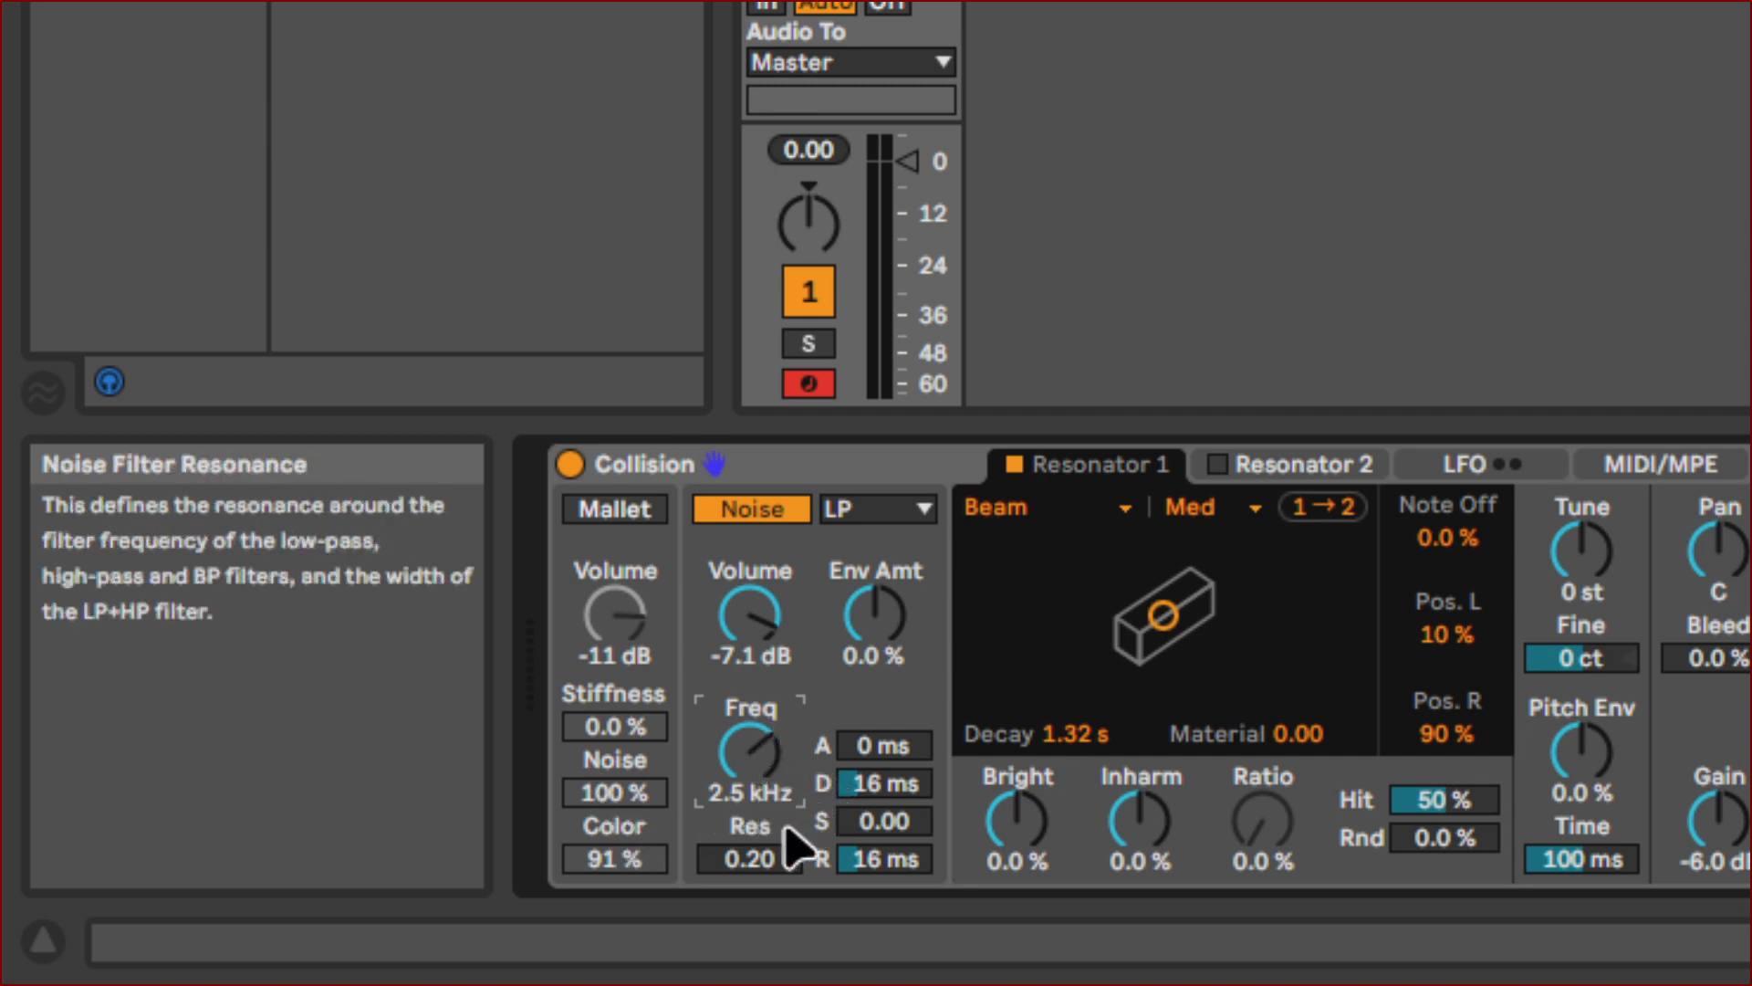
{"action": "left_click", "coordinate": [758, 862]}
{"action": "mouse_move", "coordinate": [759, 862]}
{"action": "left_mouse_down"}
{"action": "mouse_move", "coordinate": [758, 815]}
{"action": "mouse_move", "coordinate": [763, 878]}
{"action": "left_mouse_up"}
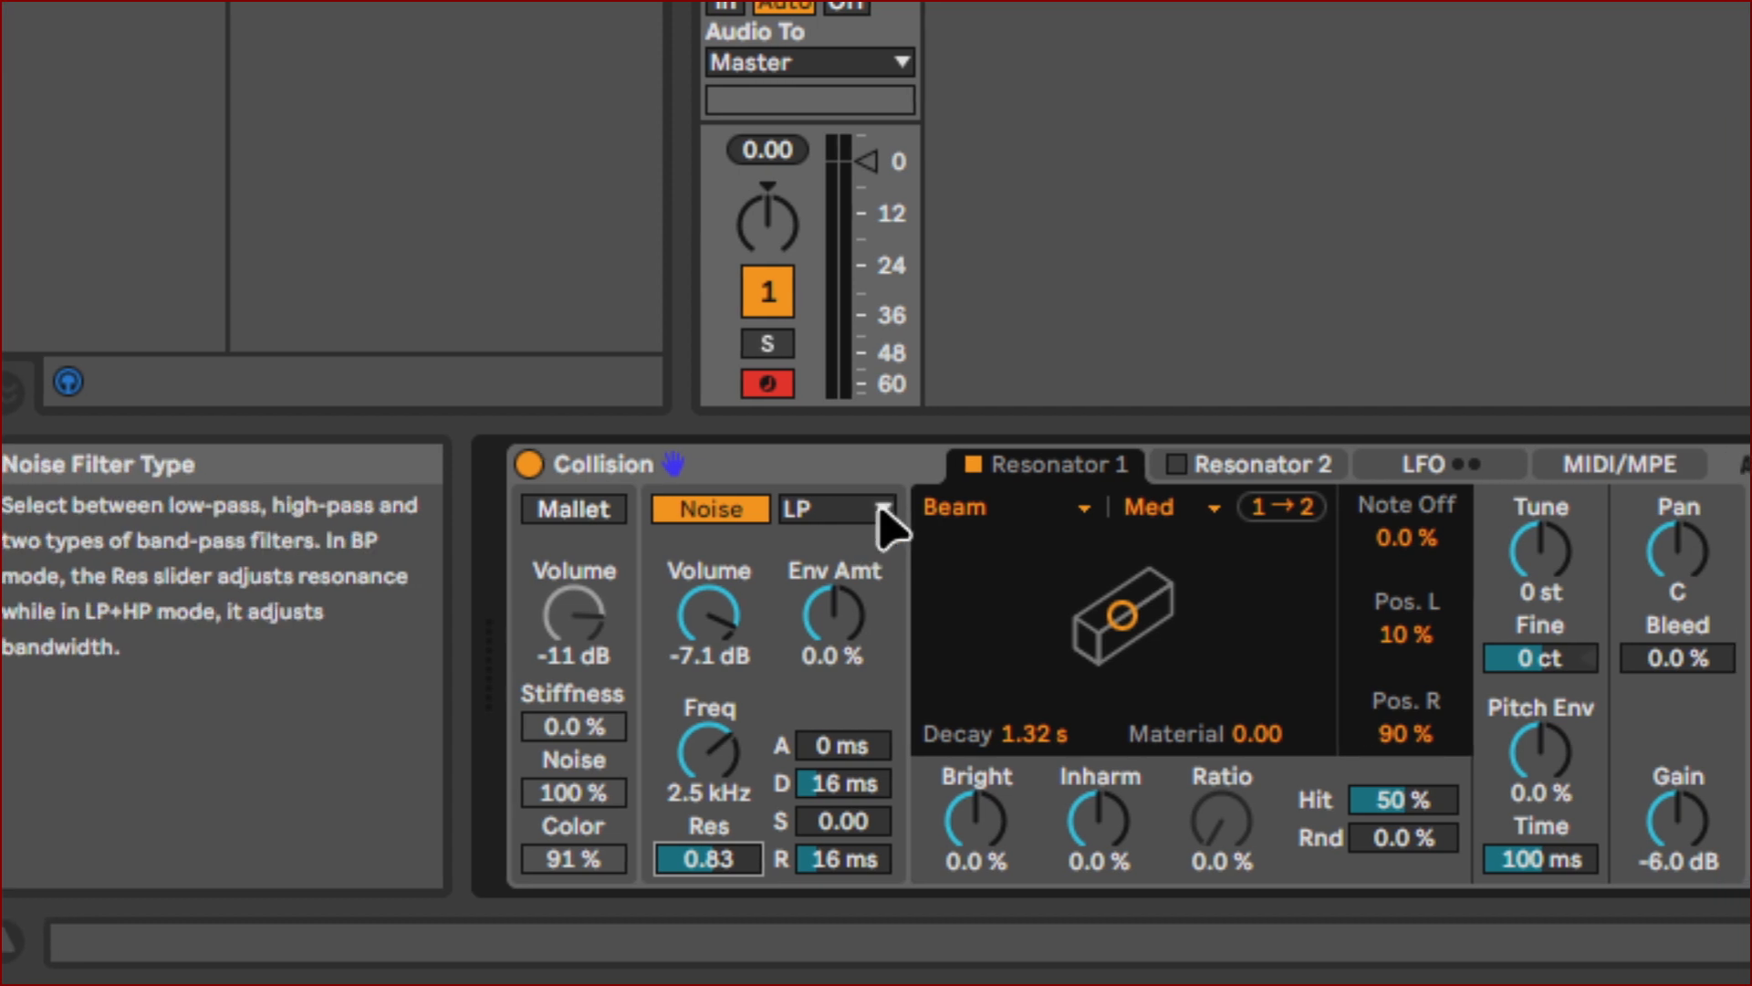
Review the noise filter types while keeping LP, and set the filter's envelope amount to 100 %.
{"action": "left_click", "coordinate": [897, 510]}
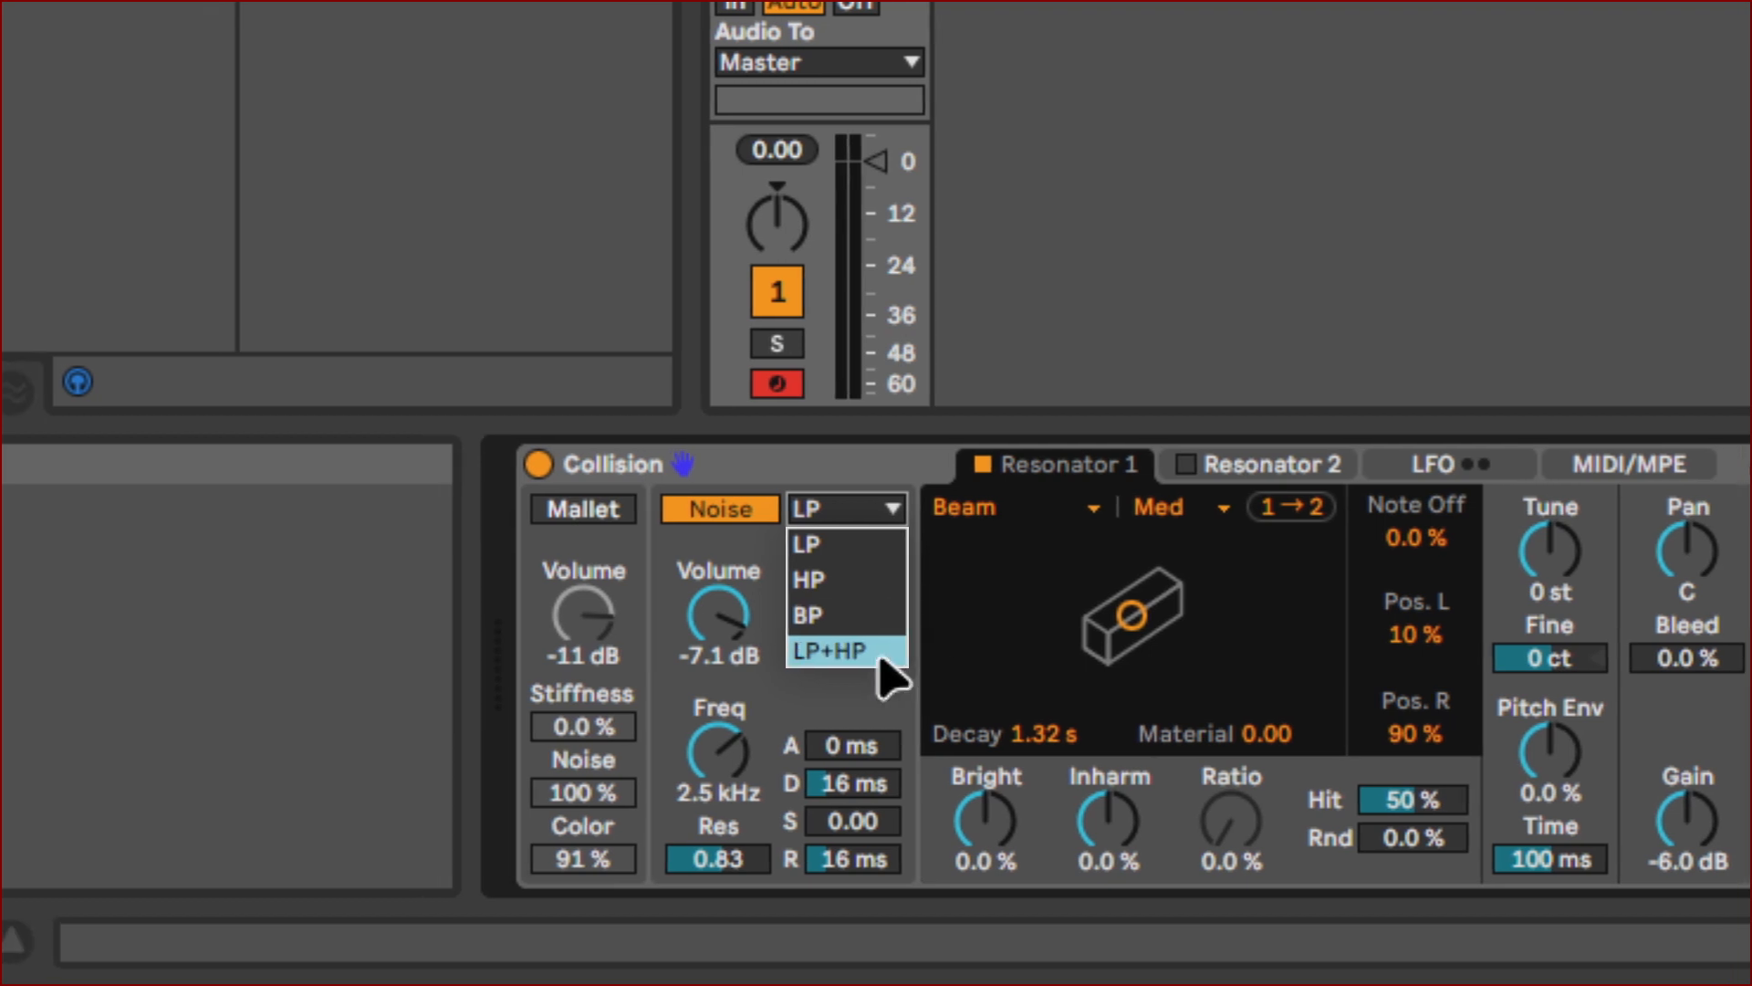
{"action": "left_click", "coordinate": [972, 654]}
{"action": "mouse_move", "coordinate": [877, 611]}
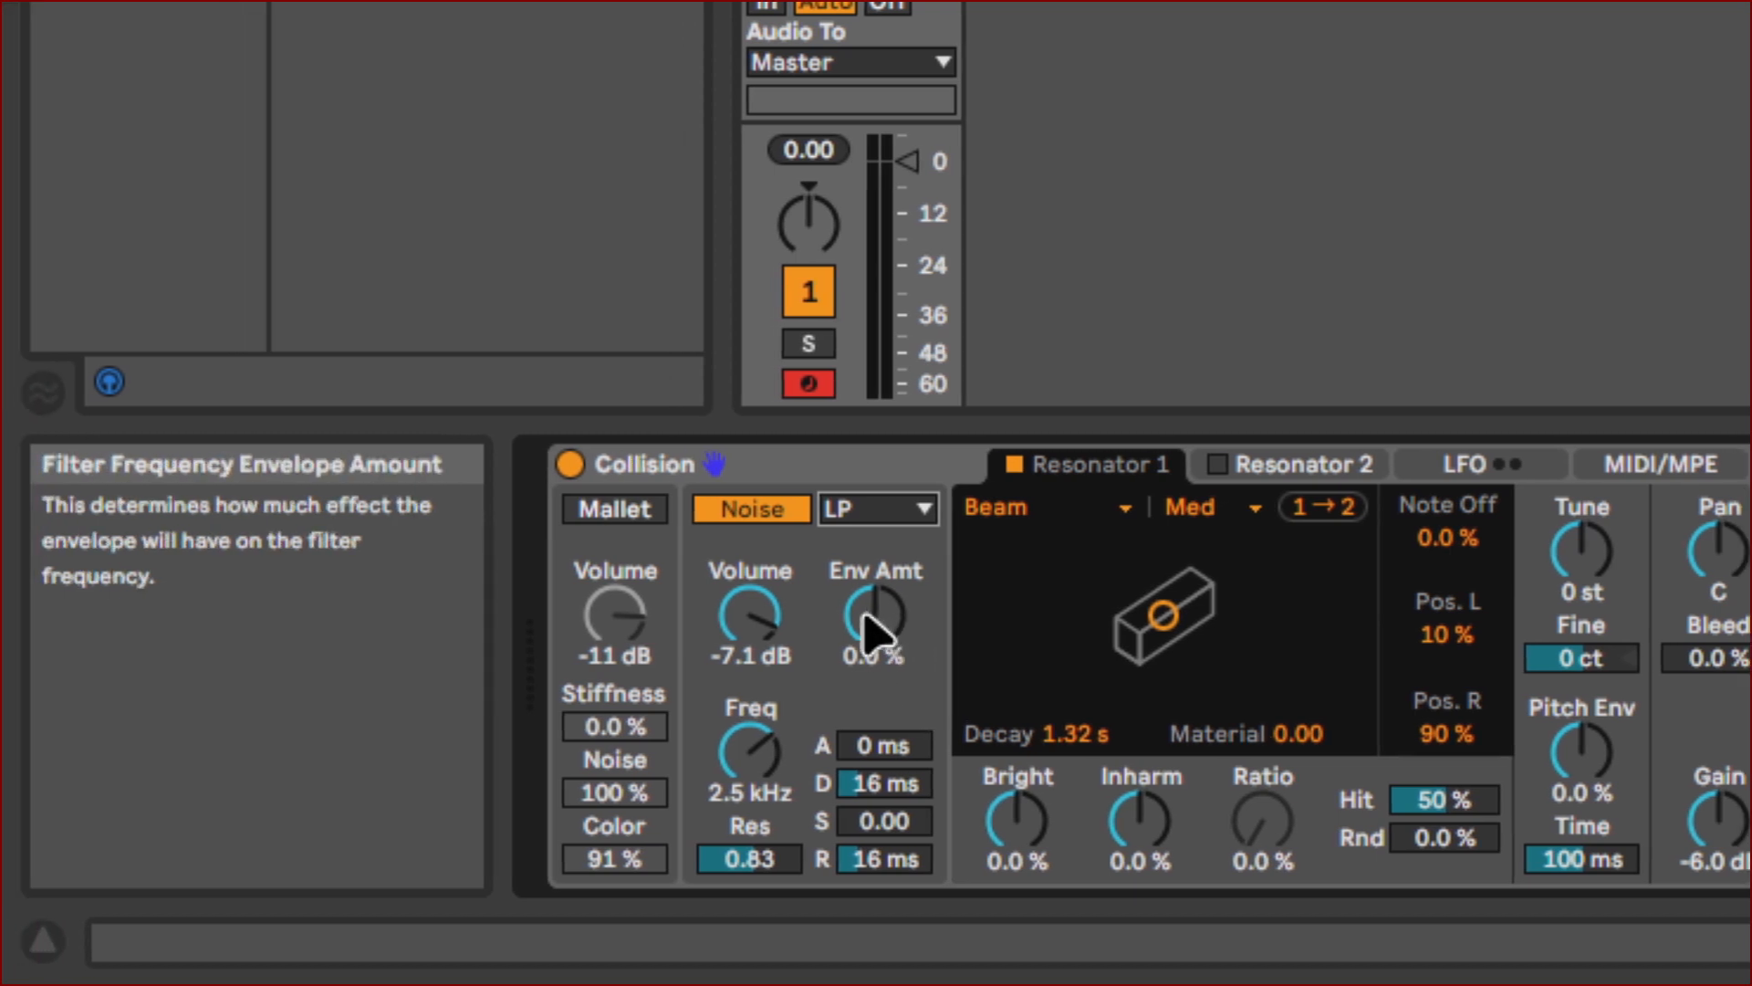
{"action": "left_click", "coordinate": [878, 616]}
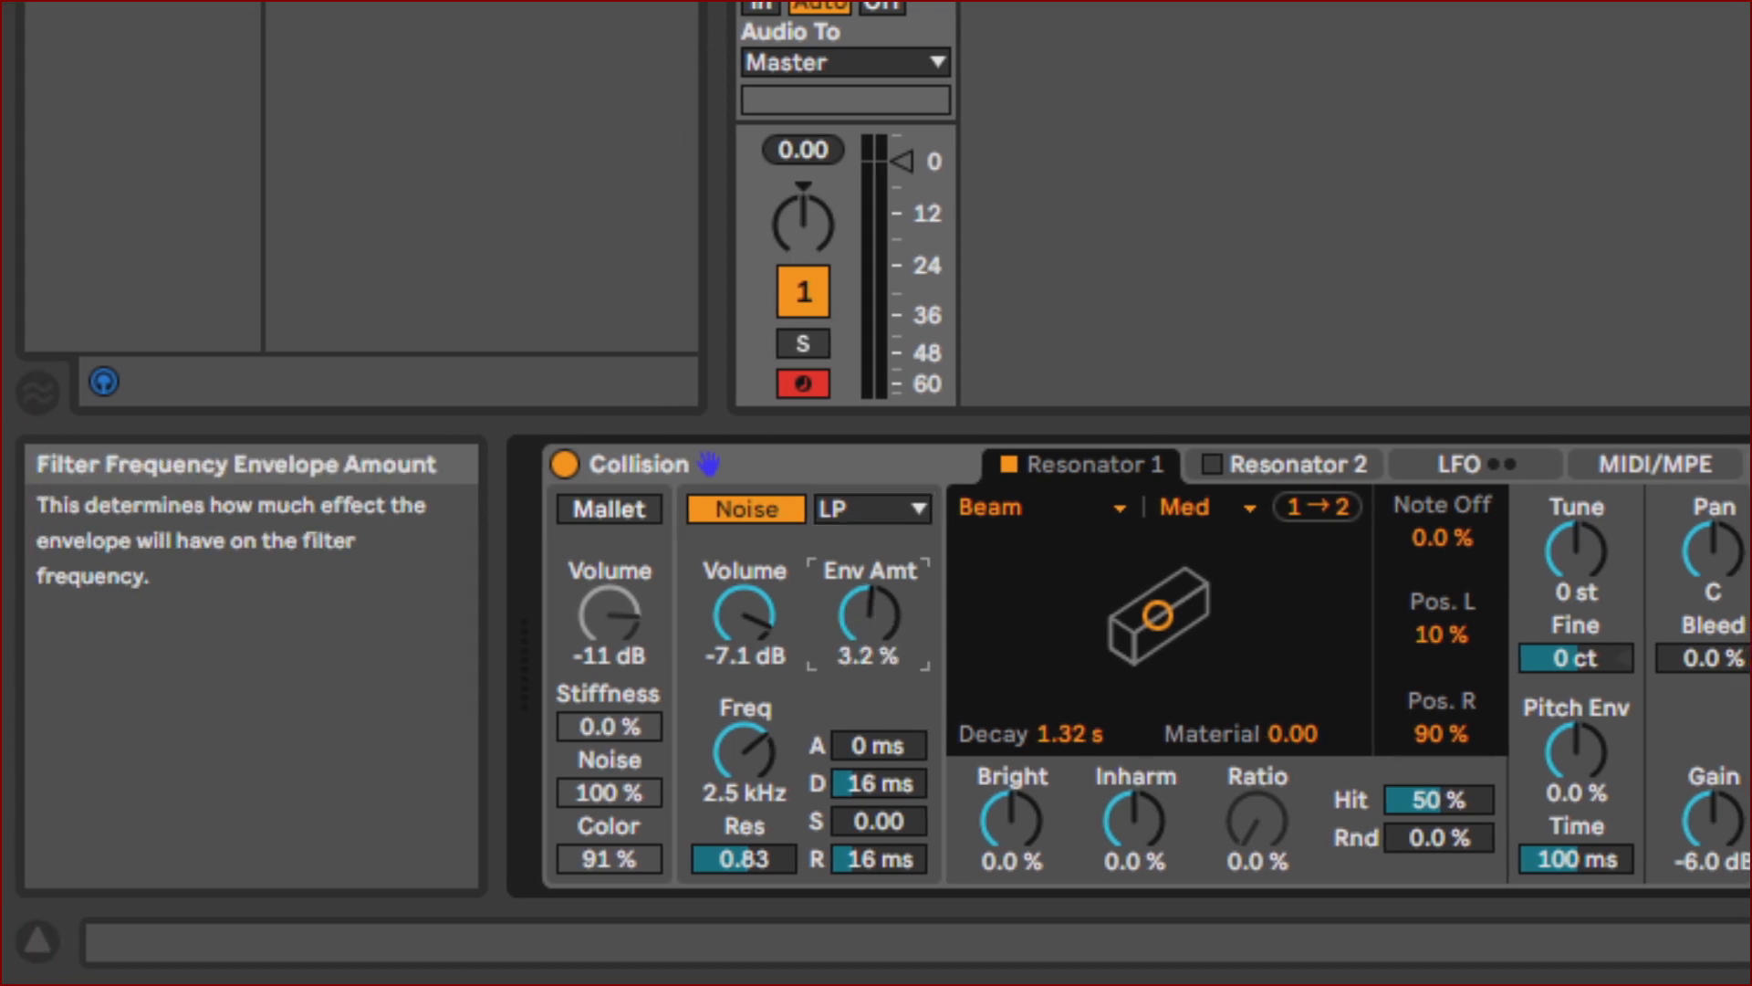
{"action": "left_click_drag", "start_coordinate": [877, 616], "coordinate": [878, 492]}
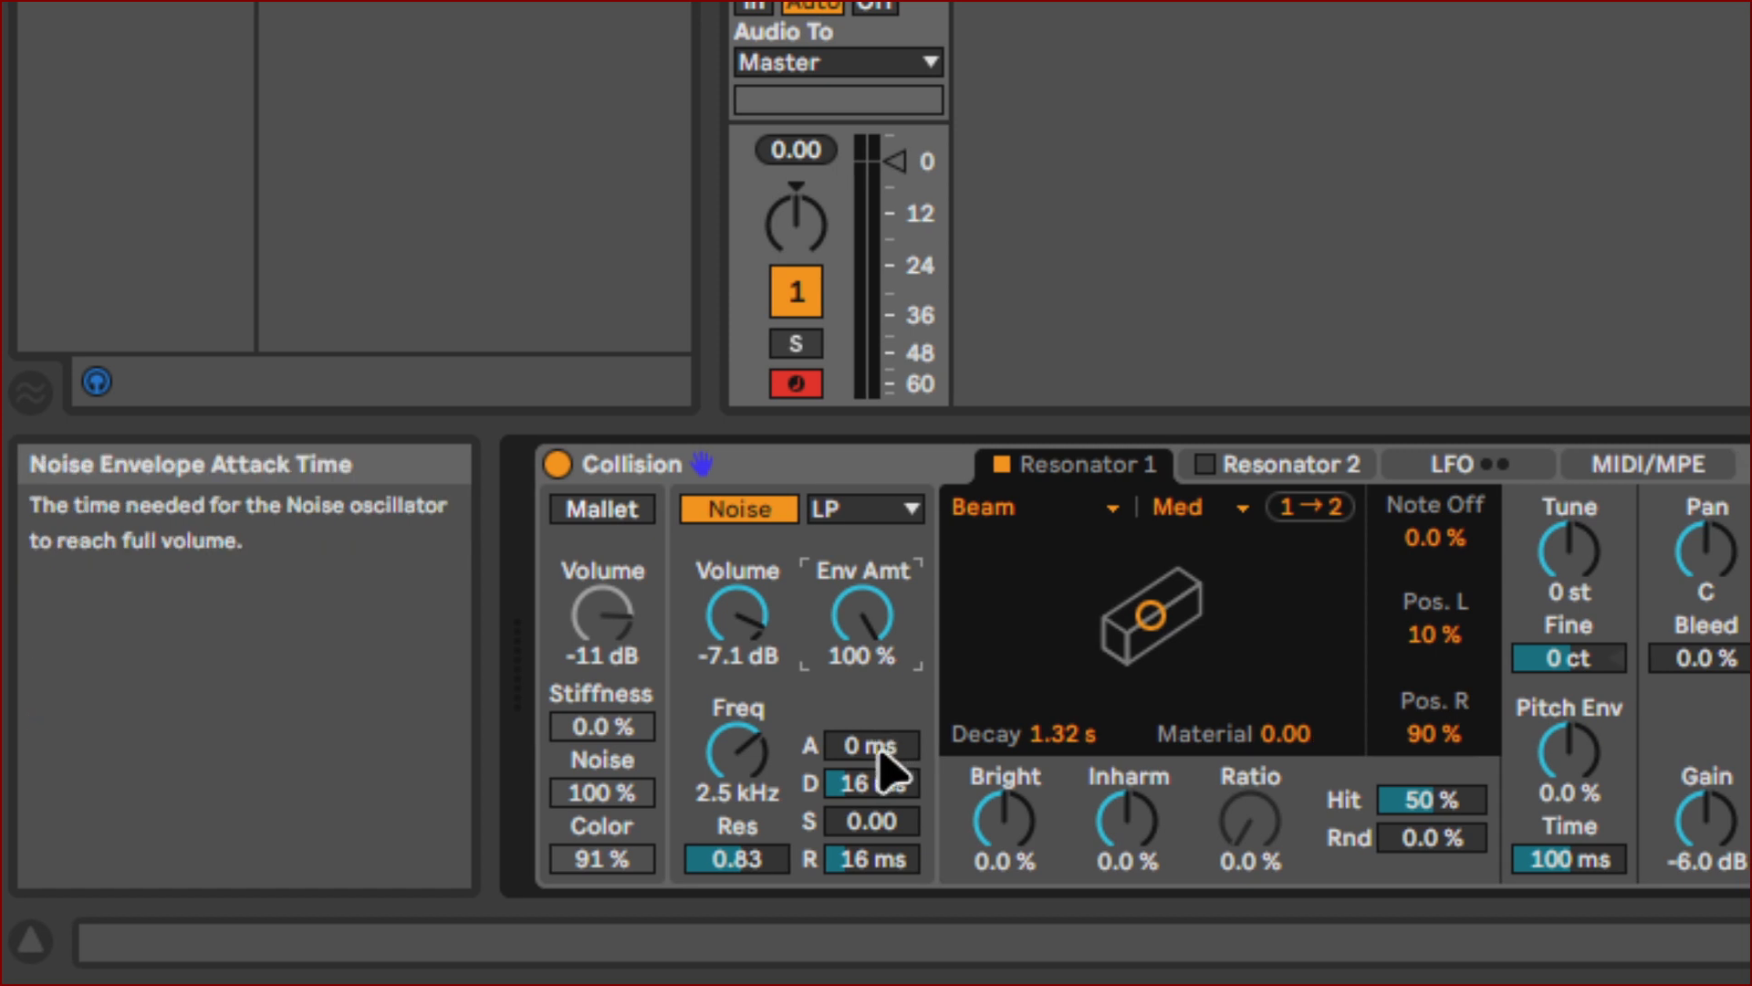
Set the noise envelope's decay to 1 s, and try several sustain levels before setting sustain to 50.
{"action": "left_click_drag", "start_coordinate": [902, 783], "coordinate": [903, 781]}
{"action": "type", "text": "1"}
{"action": "key", "text": "Return"}
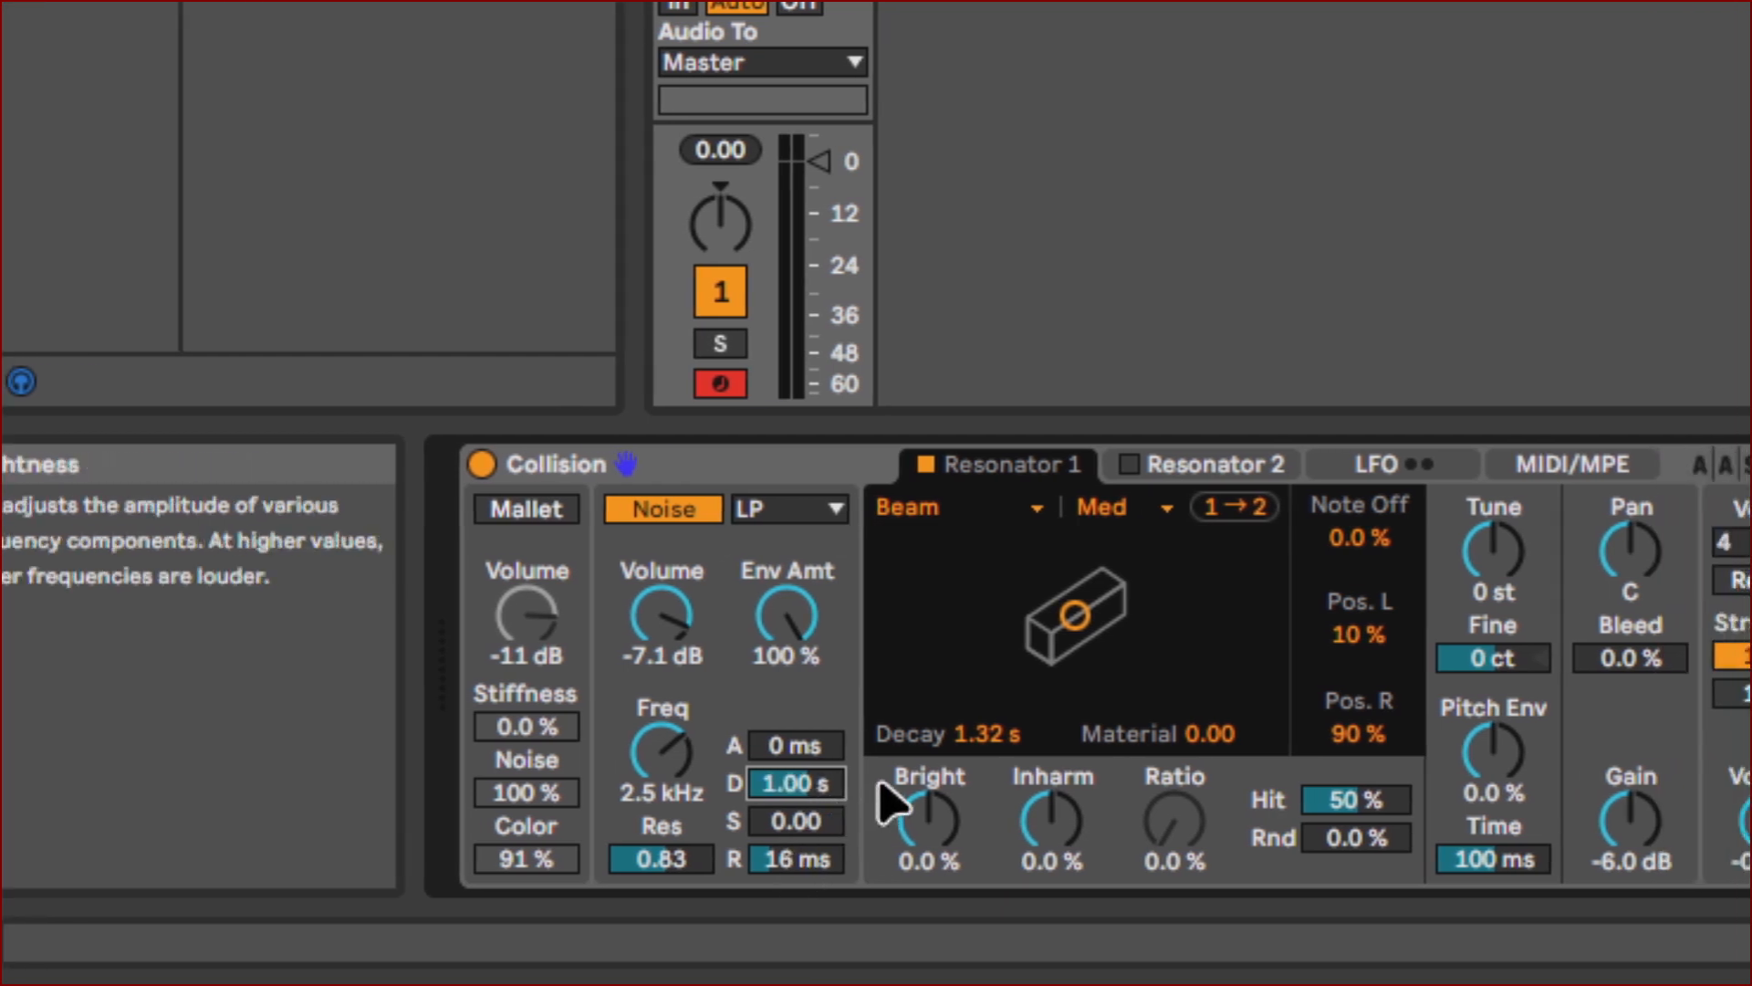
{"action": "left_click", "coordinate": [879, 825]}
{"action": "left_click_drag", "start_coordinate": [879, 825], "coordinate": [879, 817]}
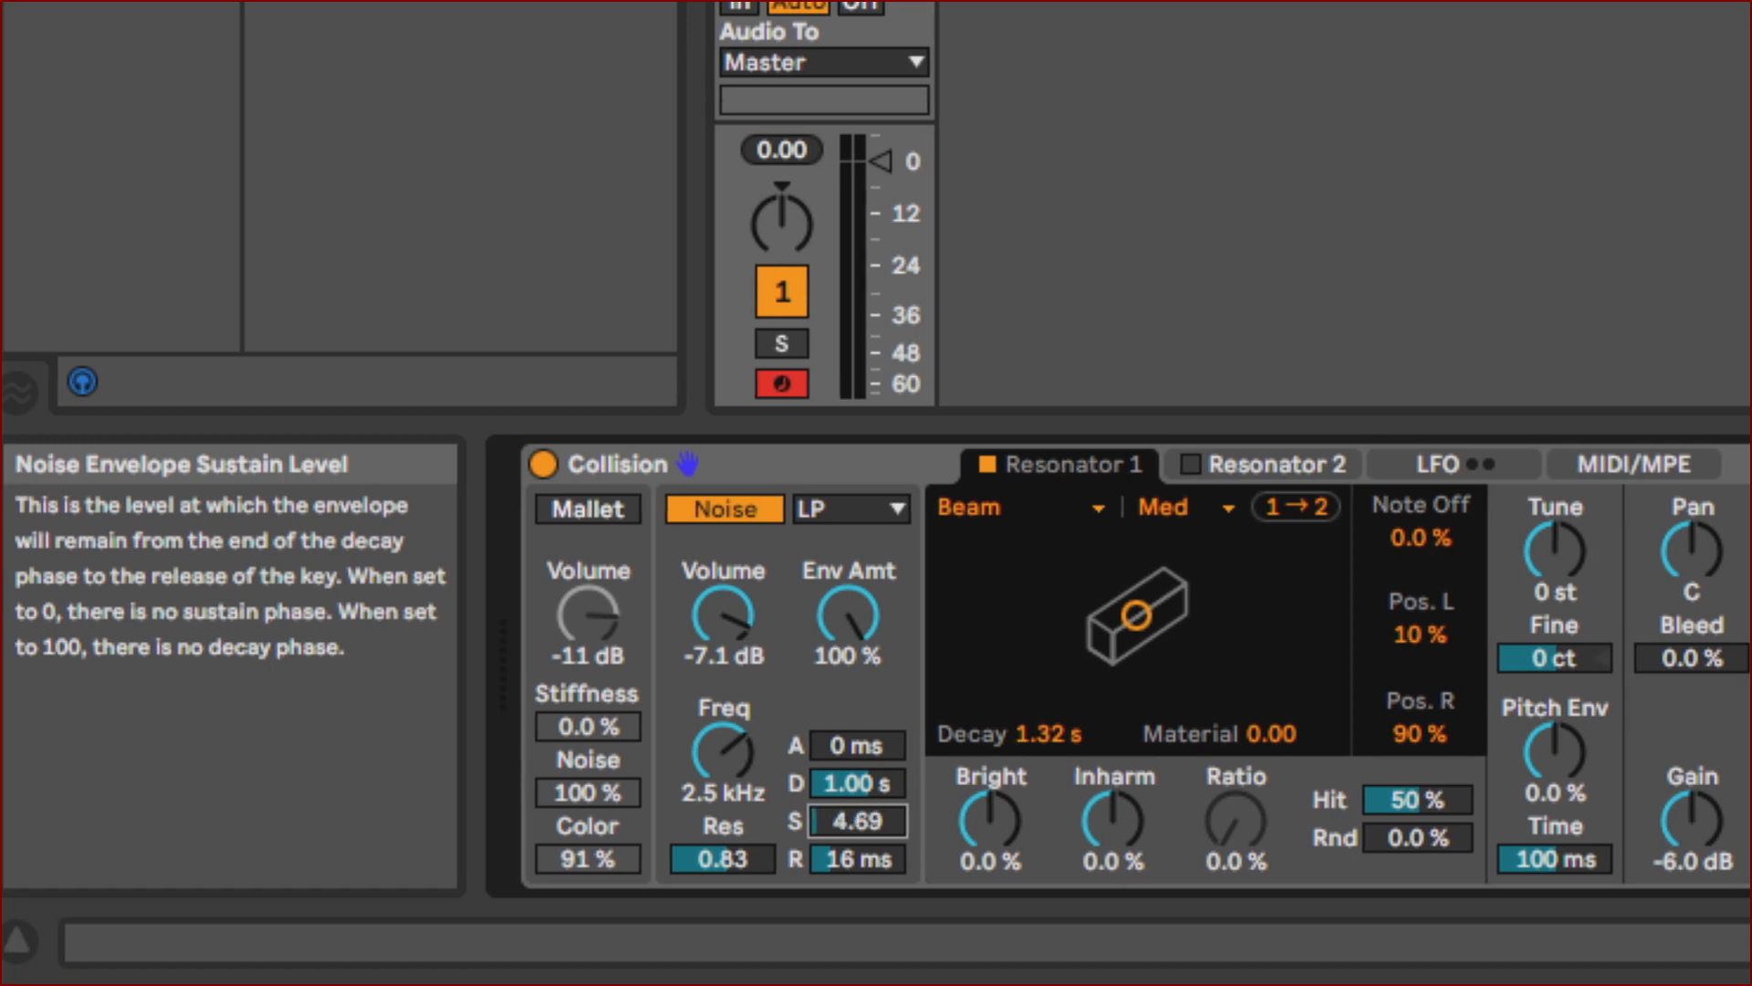
{"action": "left_click_drag", "start_coordinate": [879, 817], "coordinate": [880, 820]}
{"action": "left_click_drag", "start_coordinate": [880, 820], "coordinate": [880, 785]}
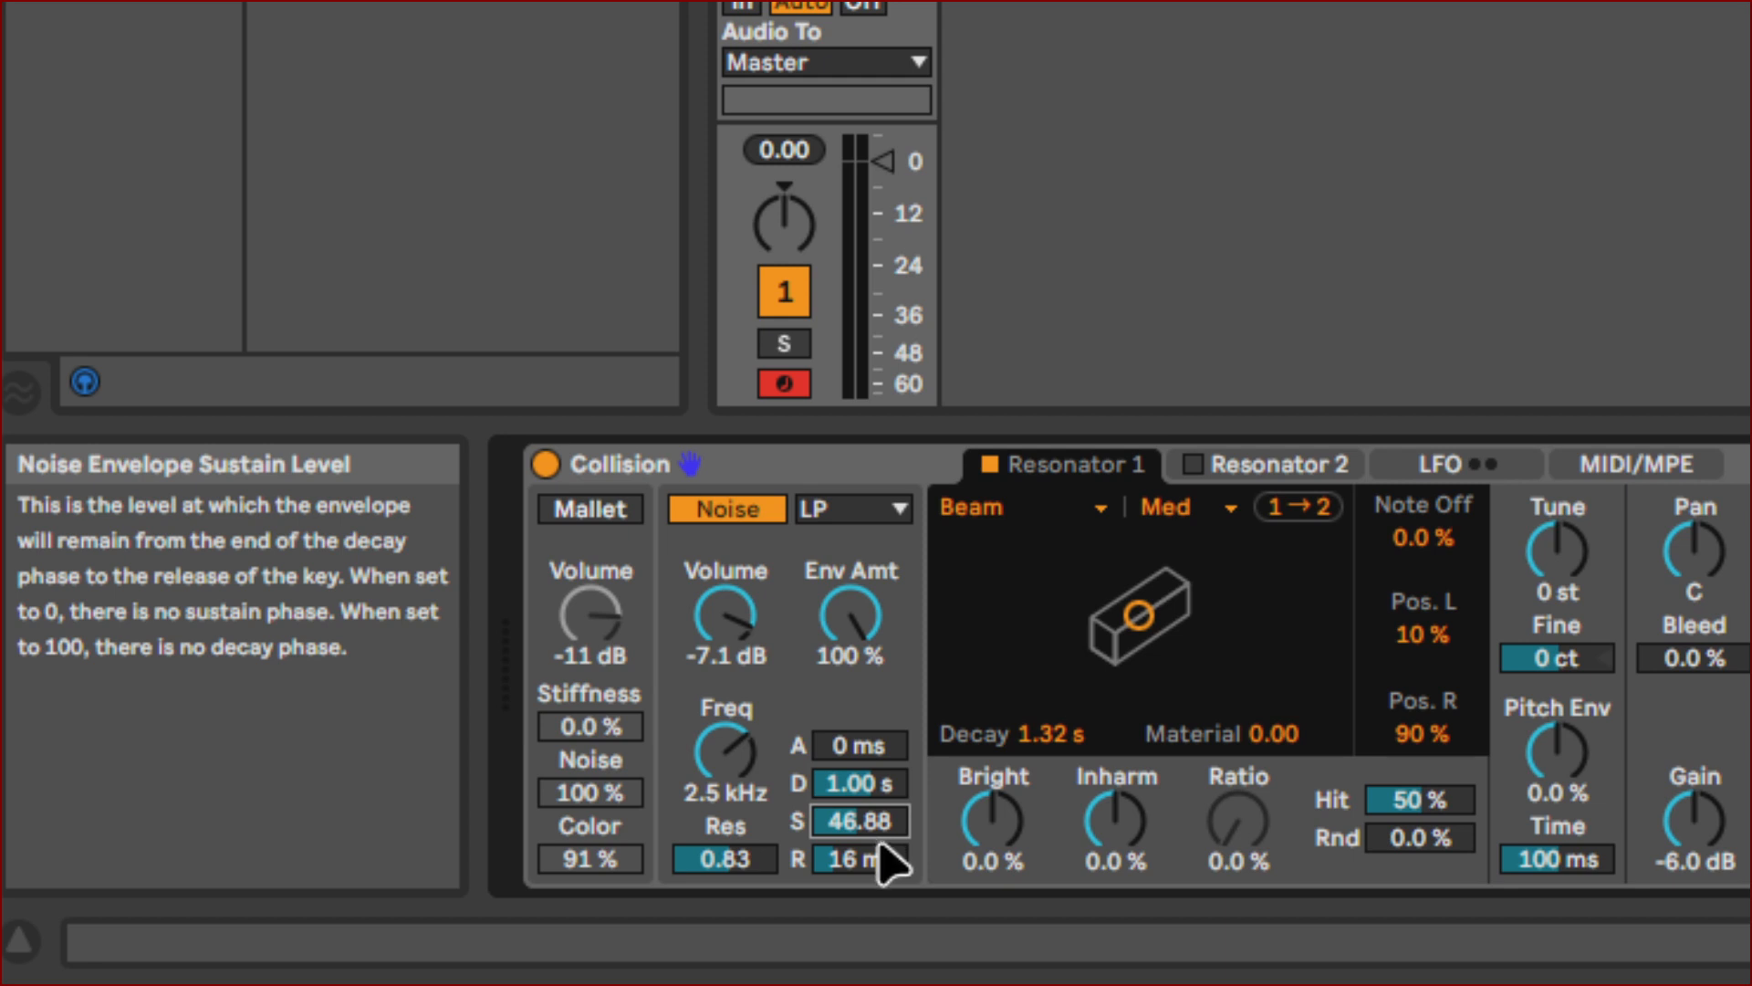
{"action": "mouse_move", "coordinate": [858, 821]}
{"action": "left_mouse_down"}
{"action": "mouse_move", "coordinate": [858, 844]}
{"action": "mouse_move", "coordinate": [858, 803]}
{"action": "left_mouse_up"}
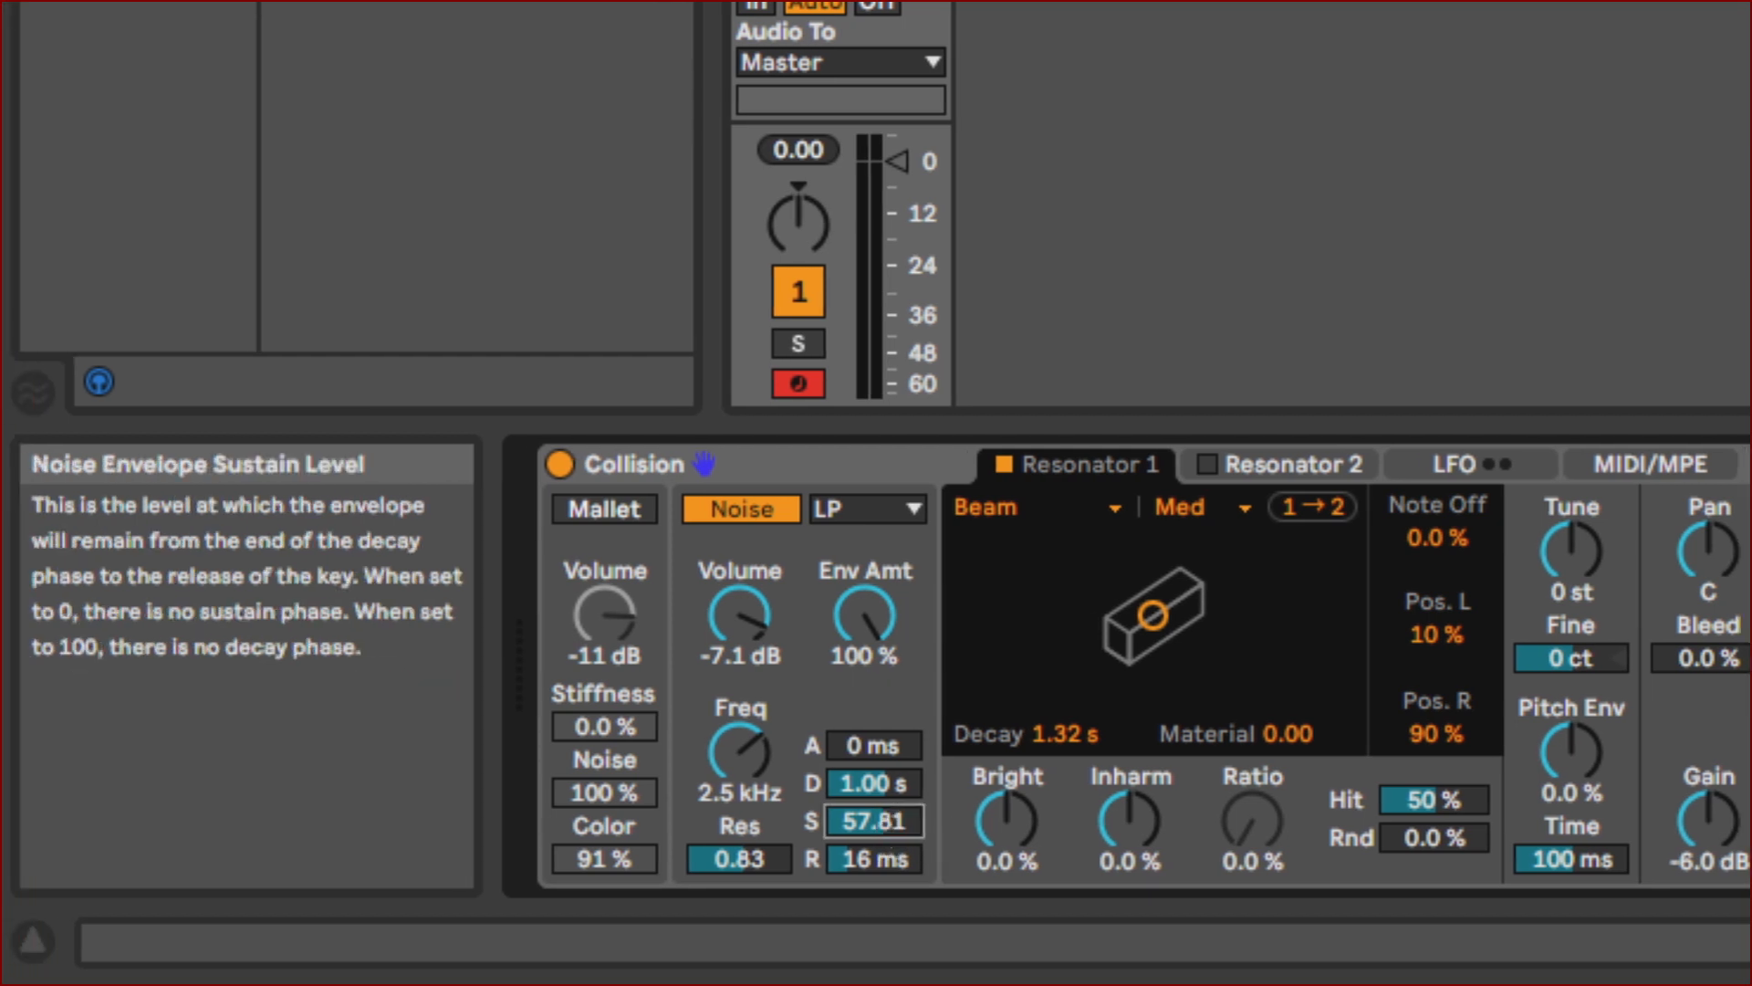
{"action": "type", "text": "50"}
{"action": "key", "text": "Return"}
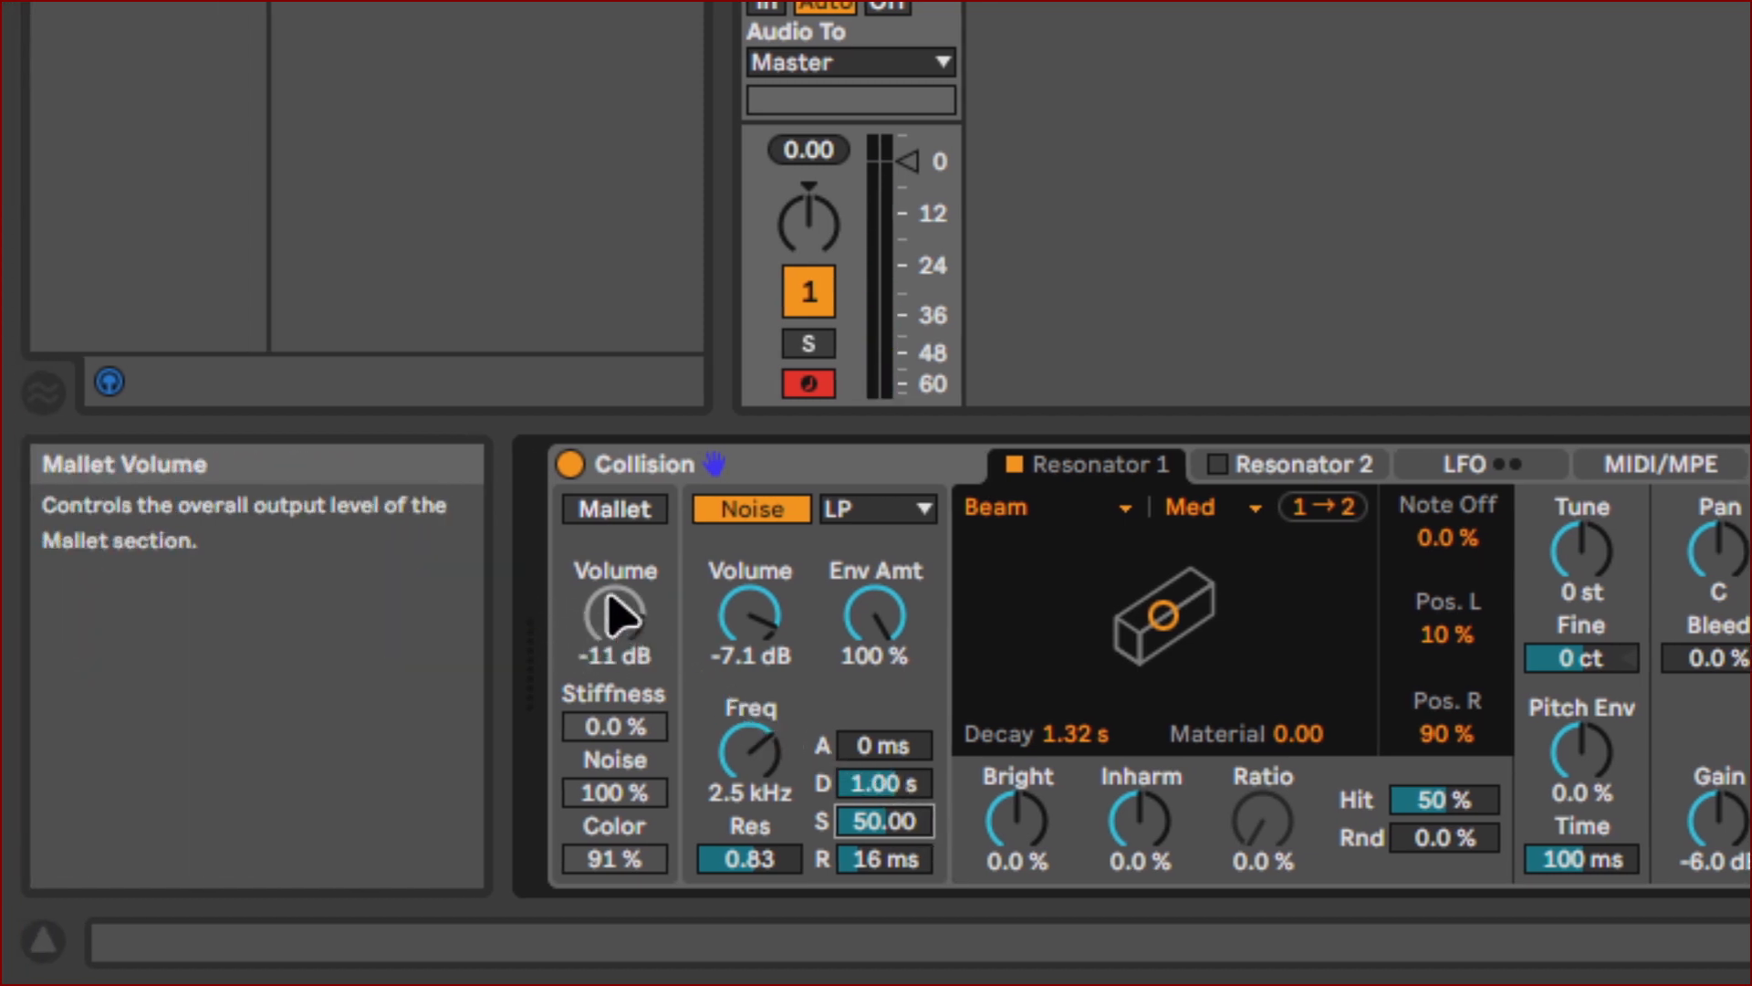
Lower the Noise volume to -28 dB and switch the exciter from Noise to Mallet.
{"action": "left_click_drag", "start_coordinate": [760, 617], "coordinate": [759, 679]}
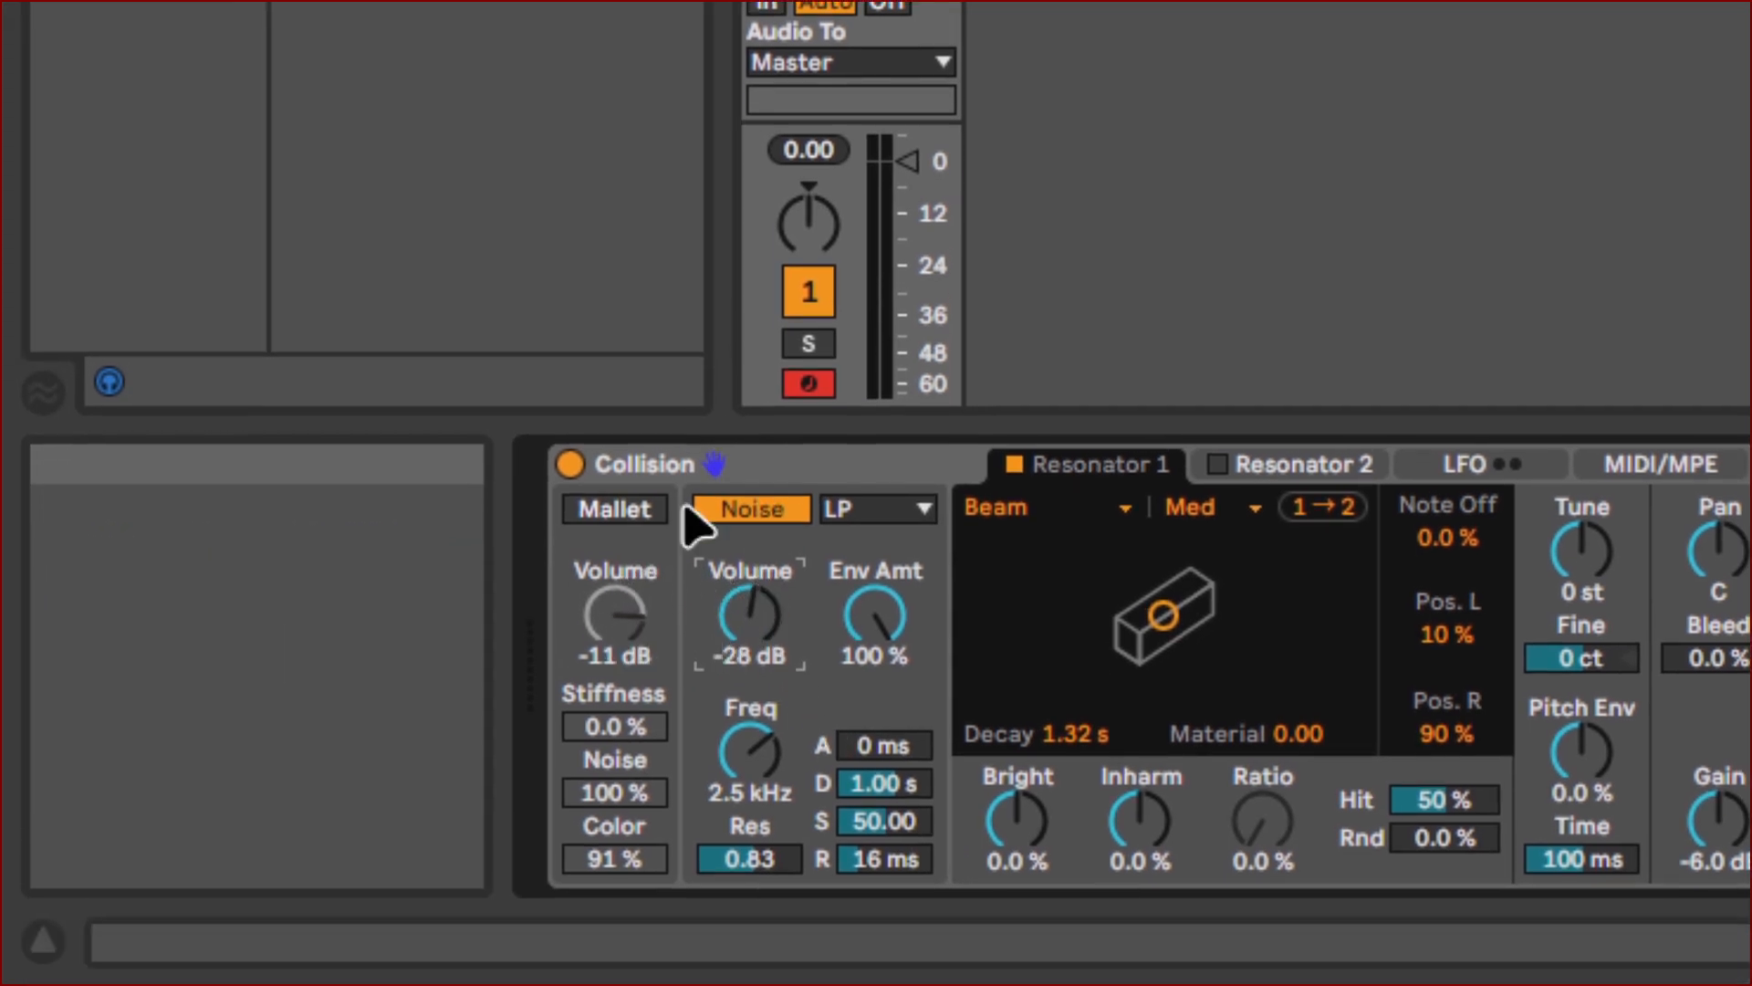
{"action": "left_click", "coordinate": [629, 508]}
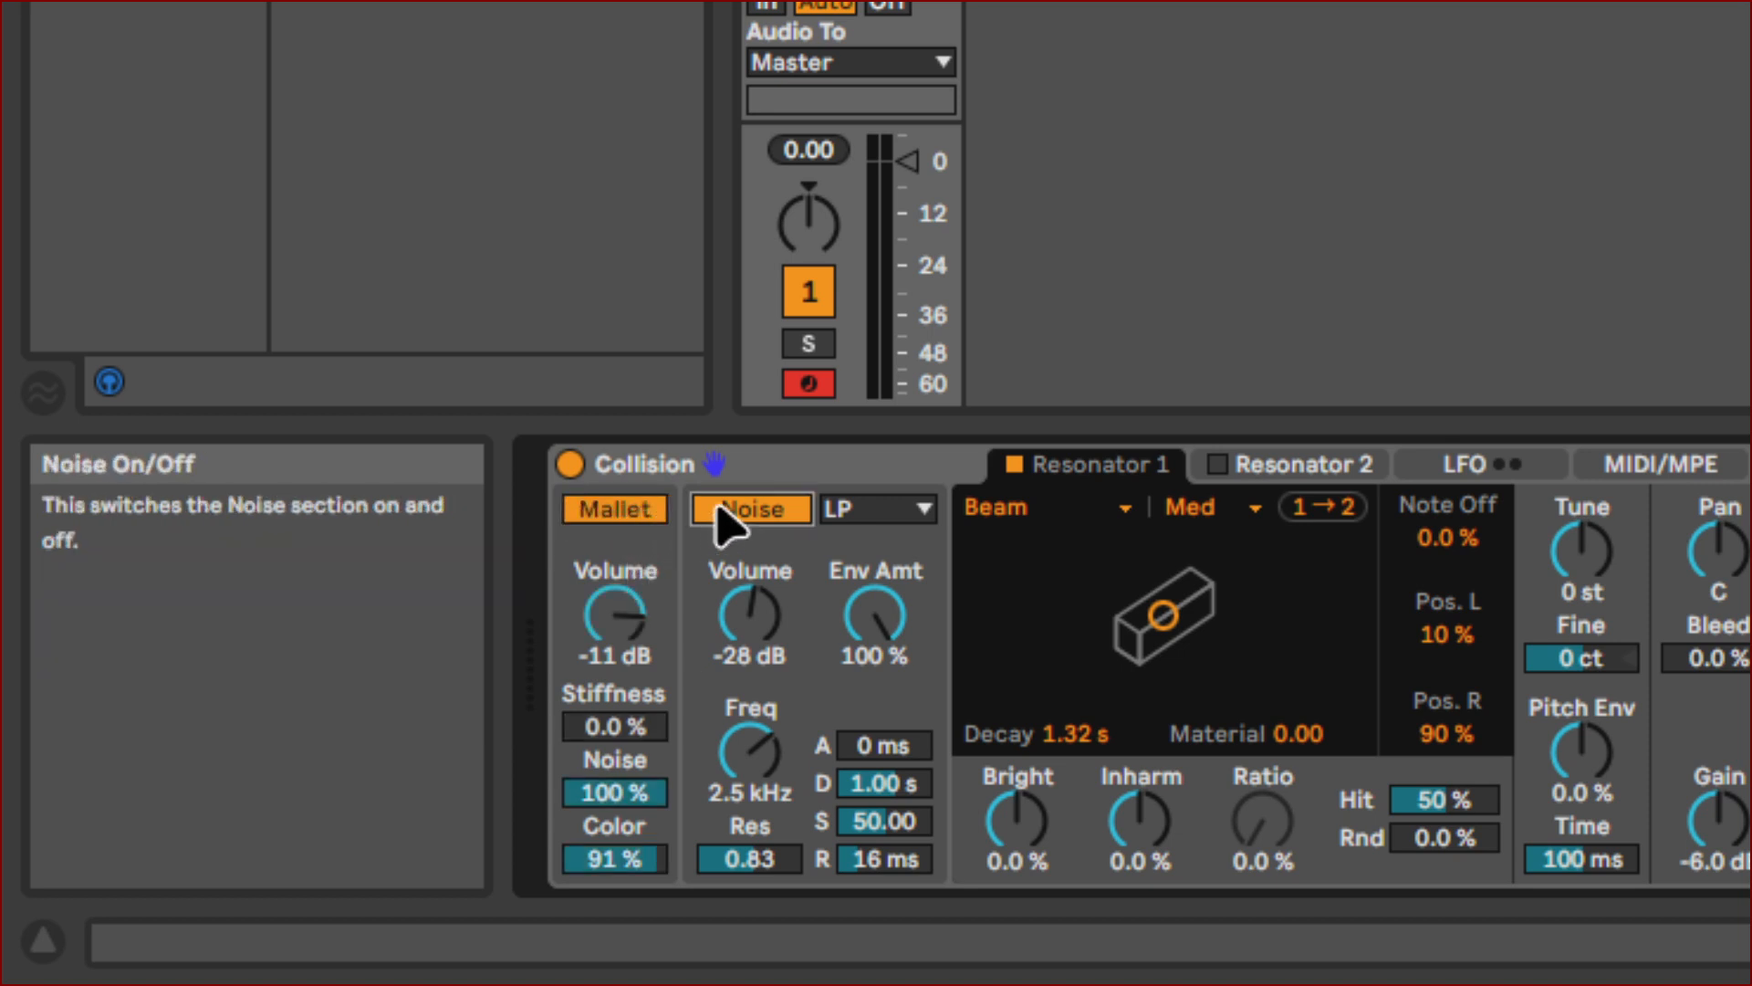
{"action": "left_click", "coordinate": [719, 509]}
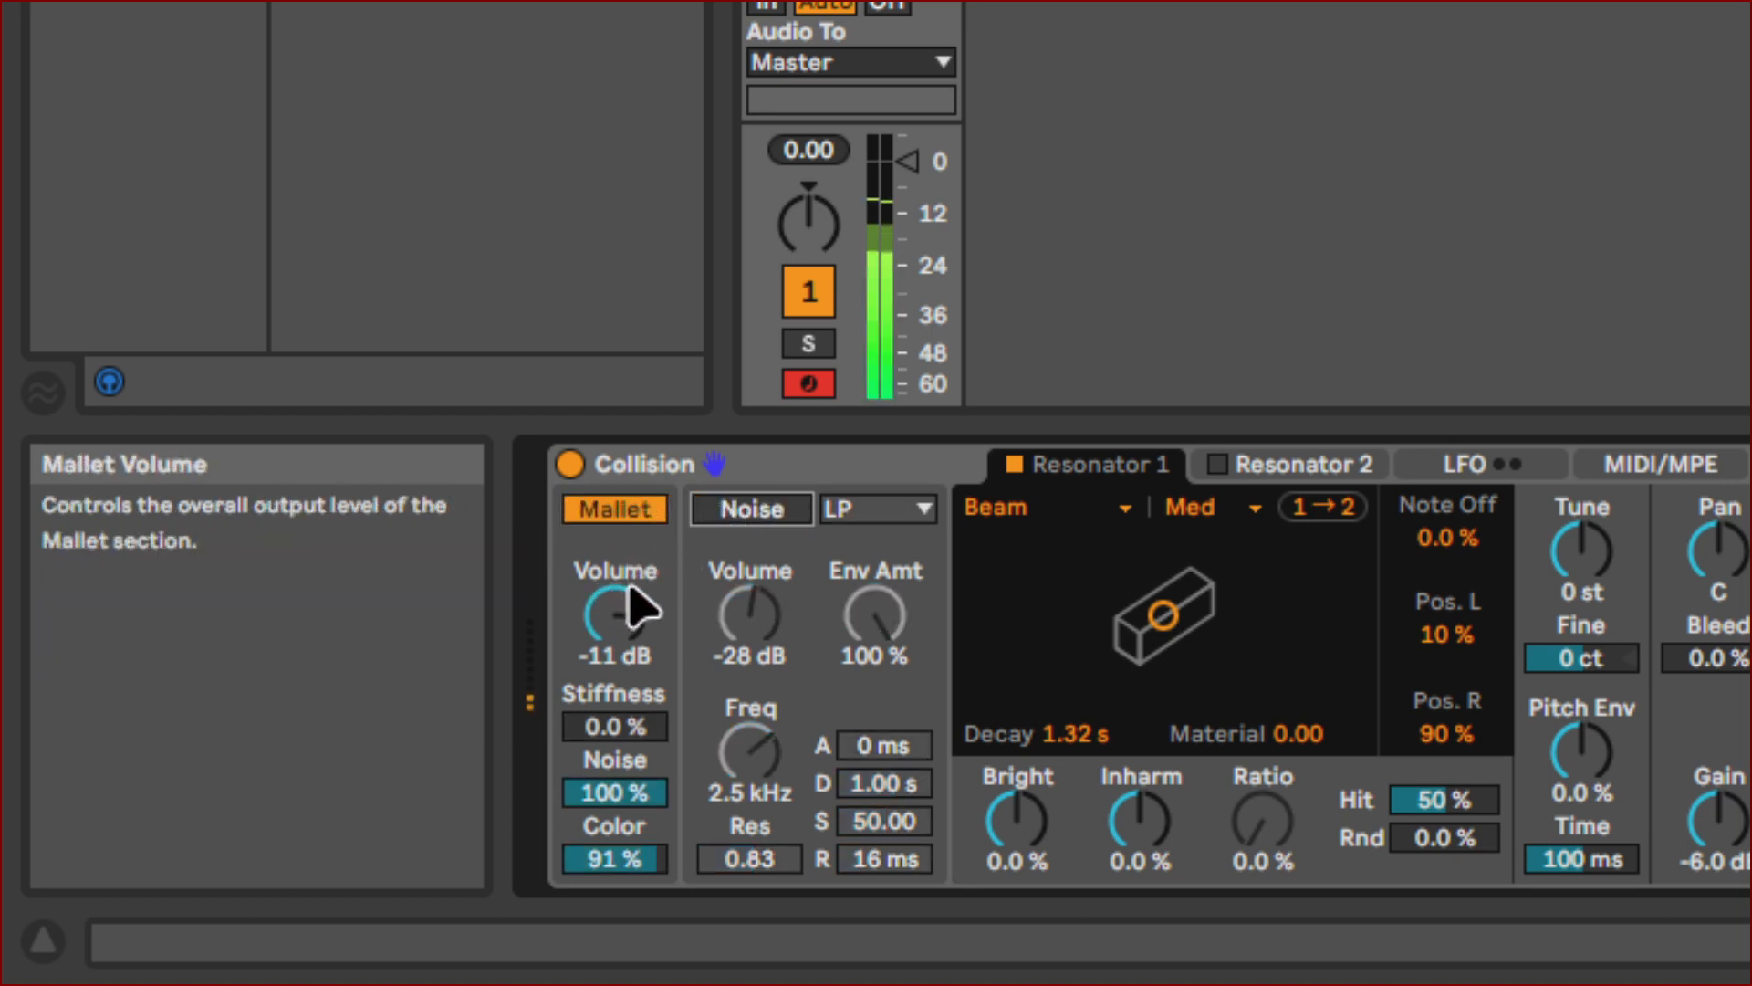
Set the Mallet volume to -12 dB and switch the exciter from Mallet back to Noise.
{"action": "mouse_move", "coordinate": [614, 633]}
{"action": "left_mouse_down"}
{"action": "mouse_move", "coordinate": [614, 693]}
{"action": "mouse_move", "coordinate": [614, 635]}
{"action": "left_mouse_up"}
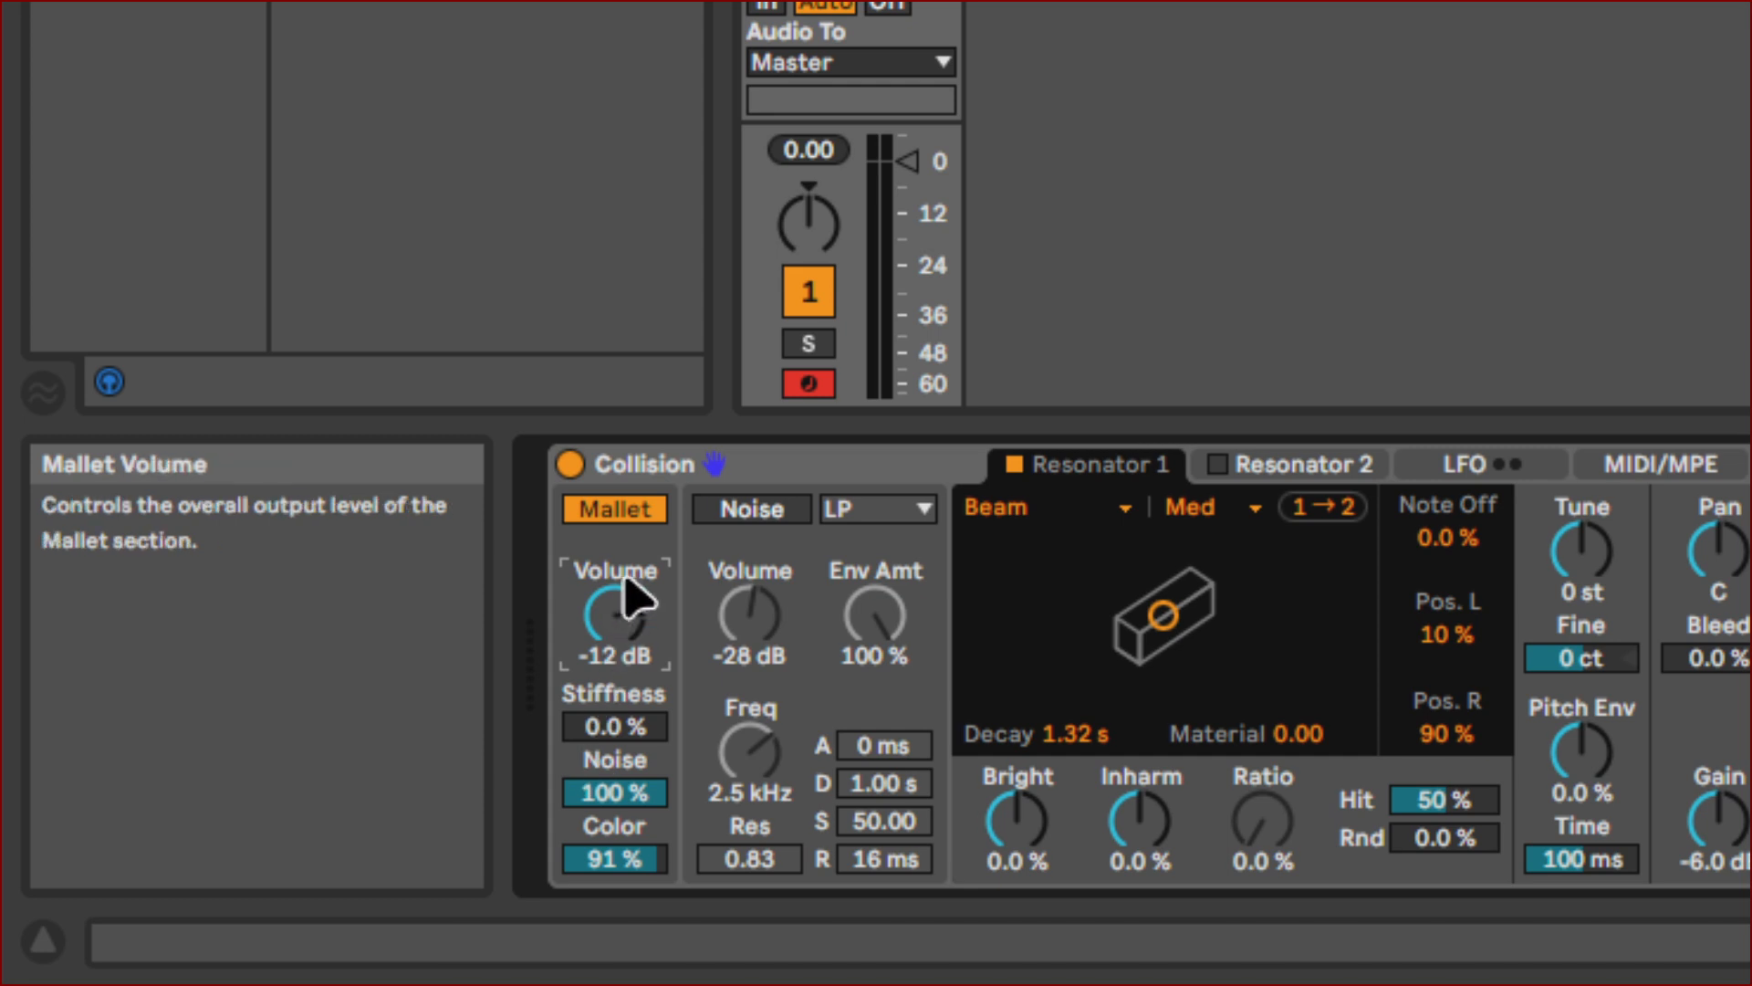
{"action": "left_click", "coordinate": [607, 508]}
{"action": "left_click", "coordinate": [767, 518]}
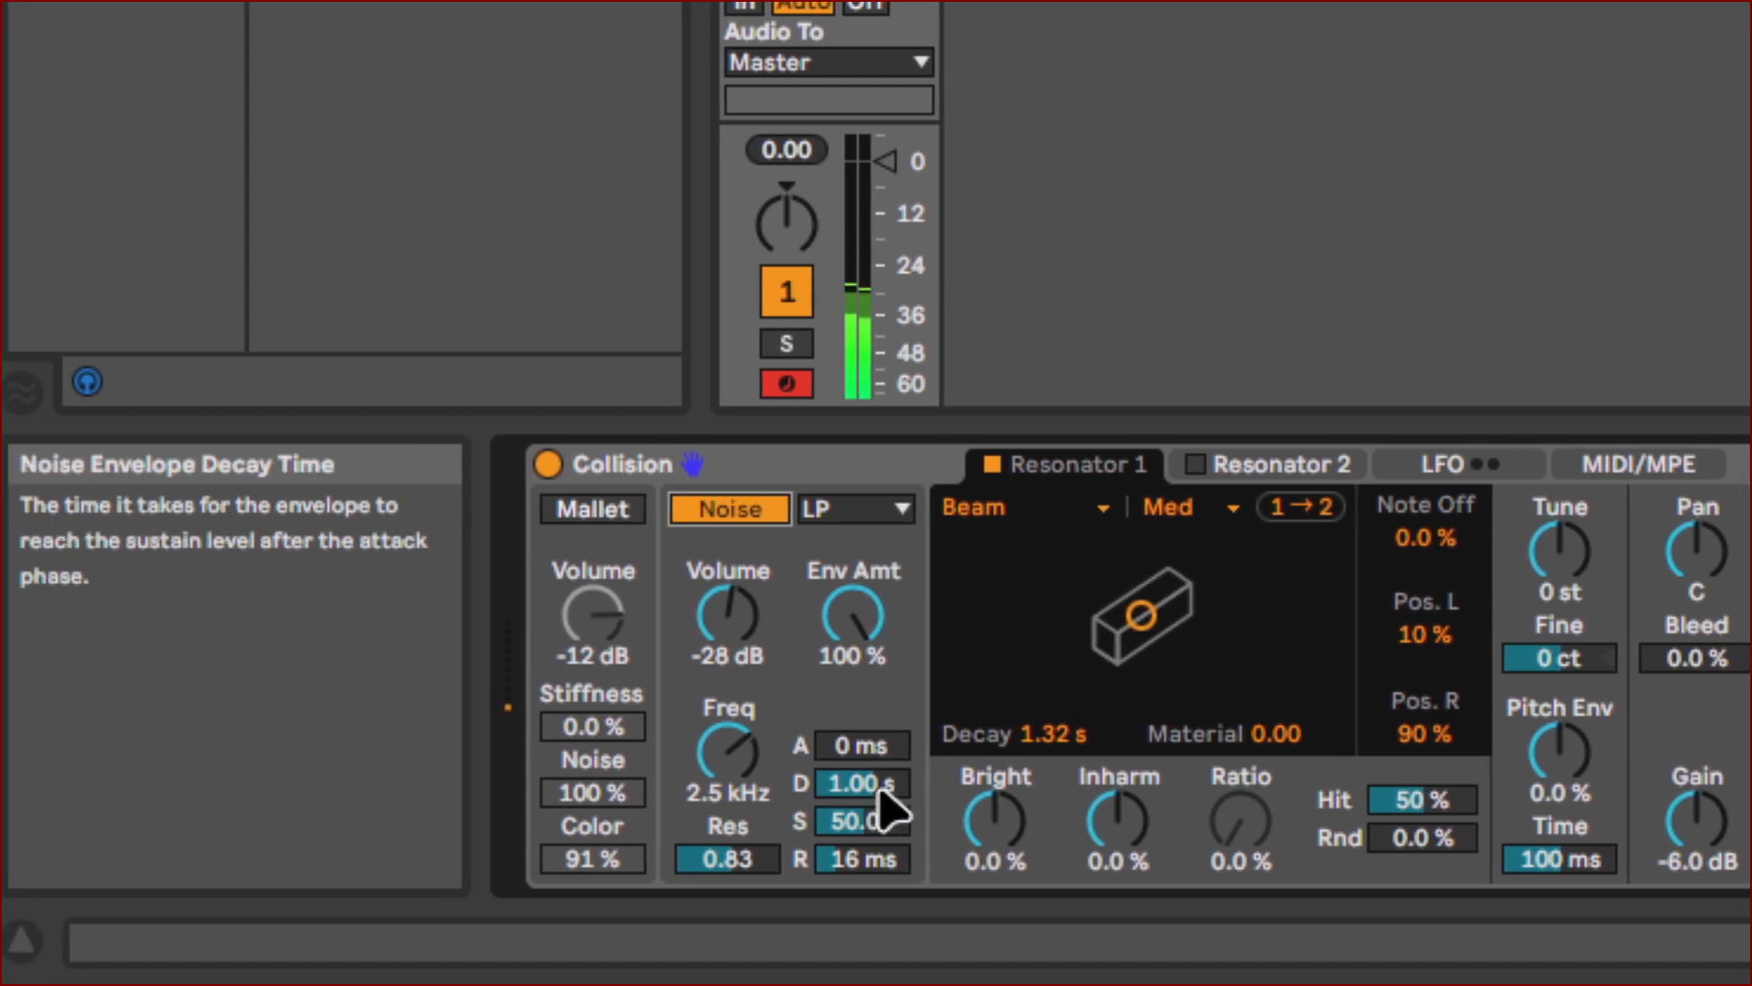
Set both the attack and the release of the noise envelope to 1 s.
{"action": "left_click", "coordinate": [858, 745]}
{"action": "type", "text": "1"}
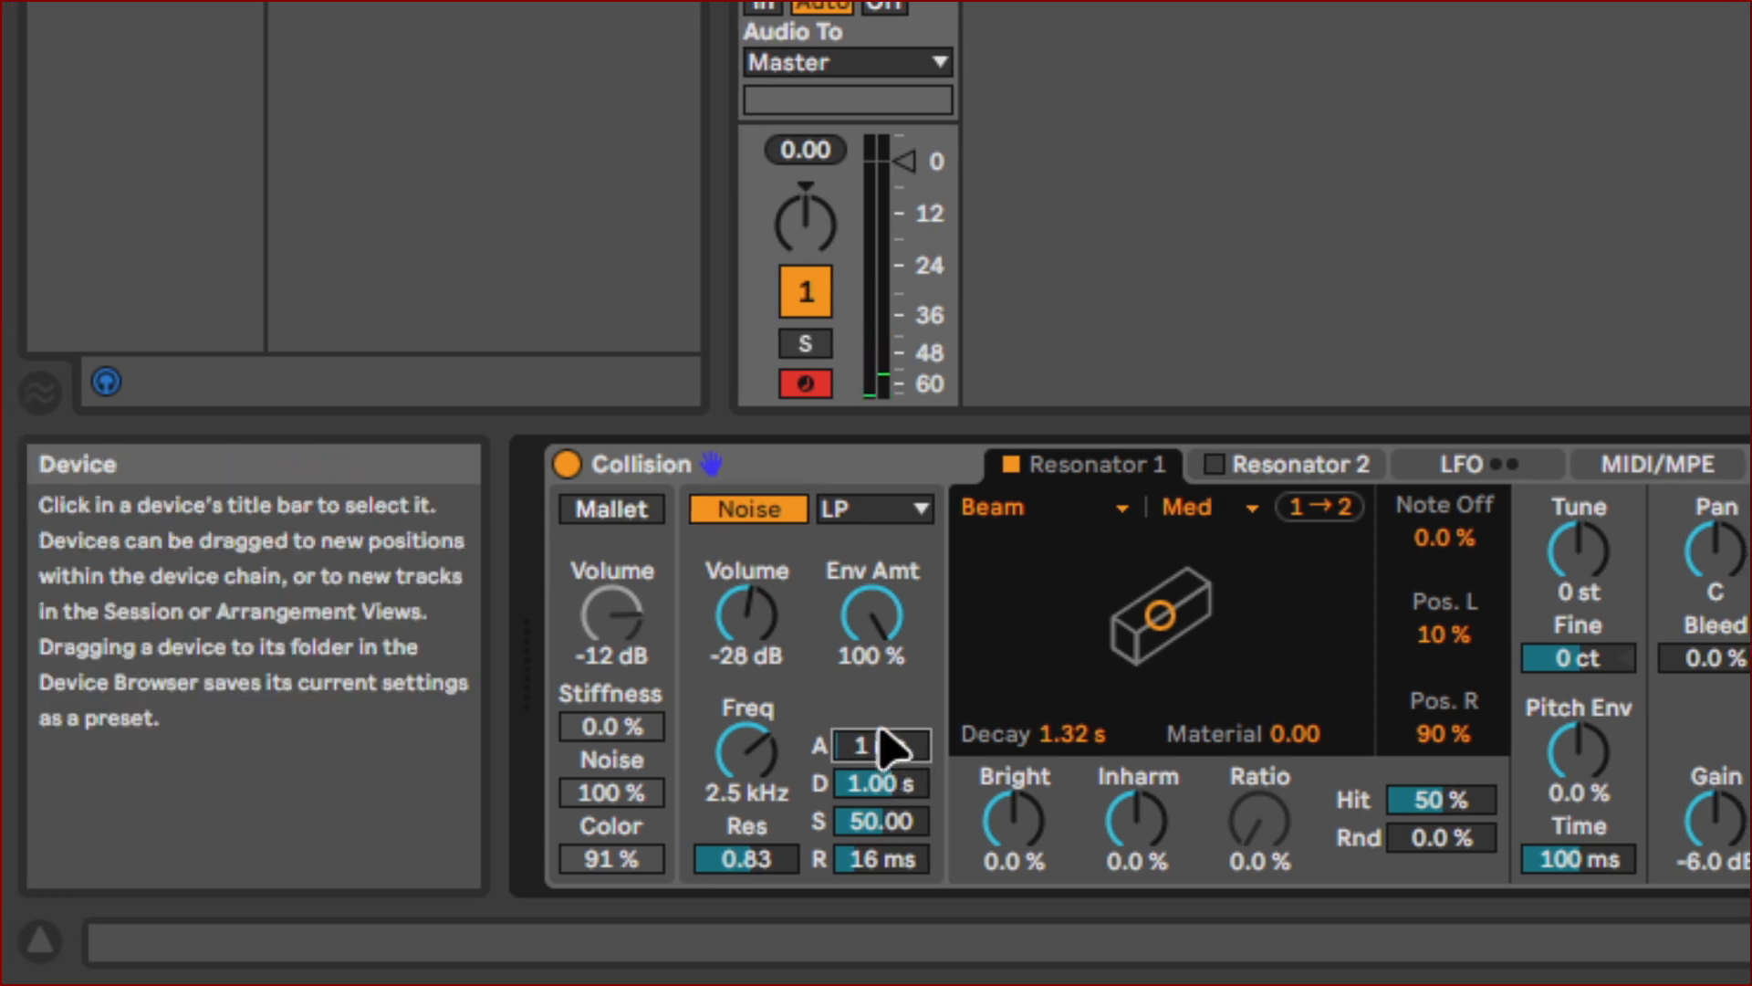
{"action": "key", "text": "Return"}
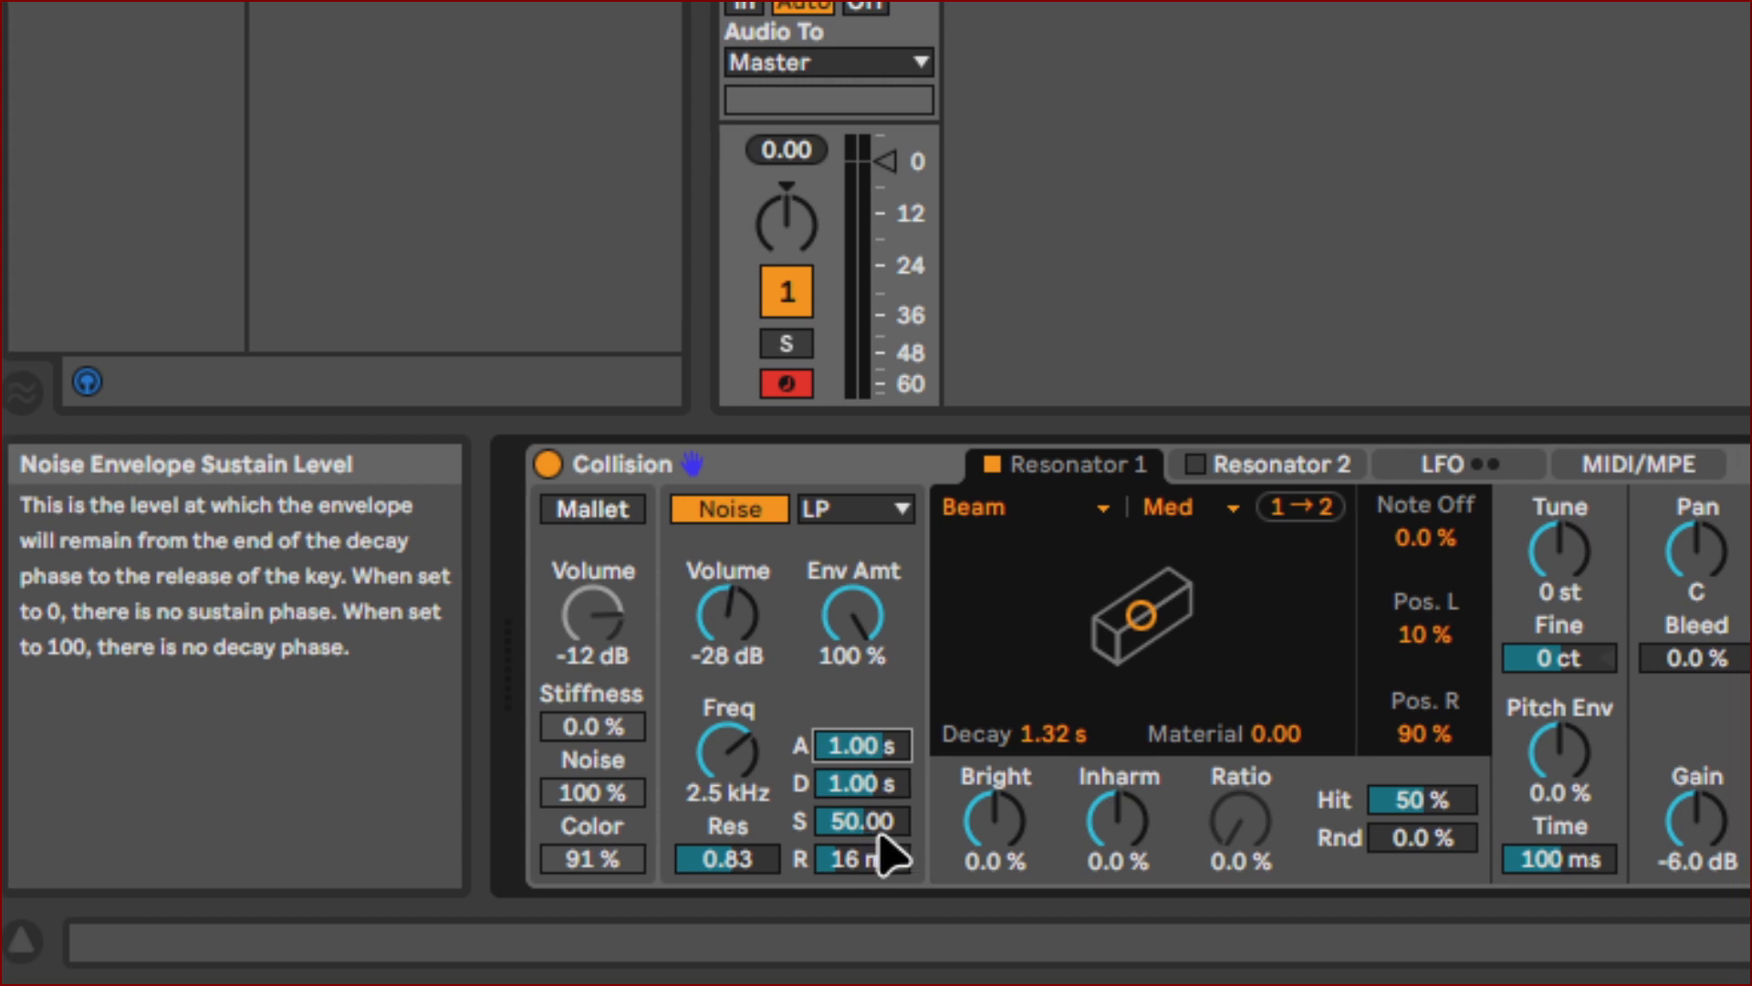
{"action": "left_click", "coordinate": [879, 864]}
{"action": "type", "text": "1000"}
{"action": "key", "text": "Return"}
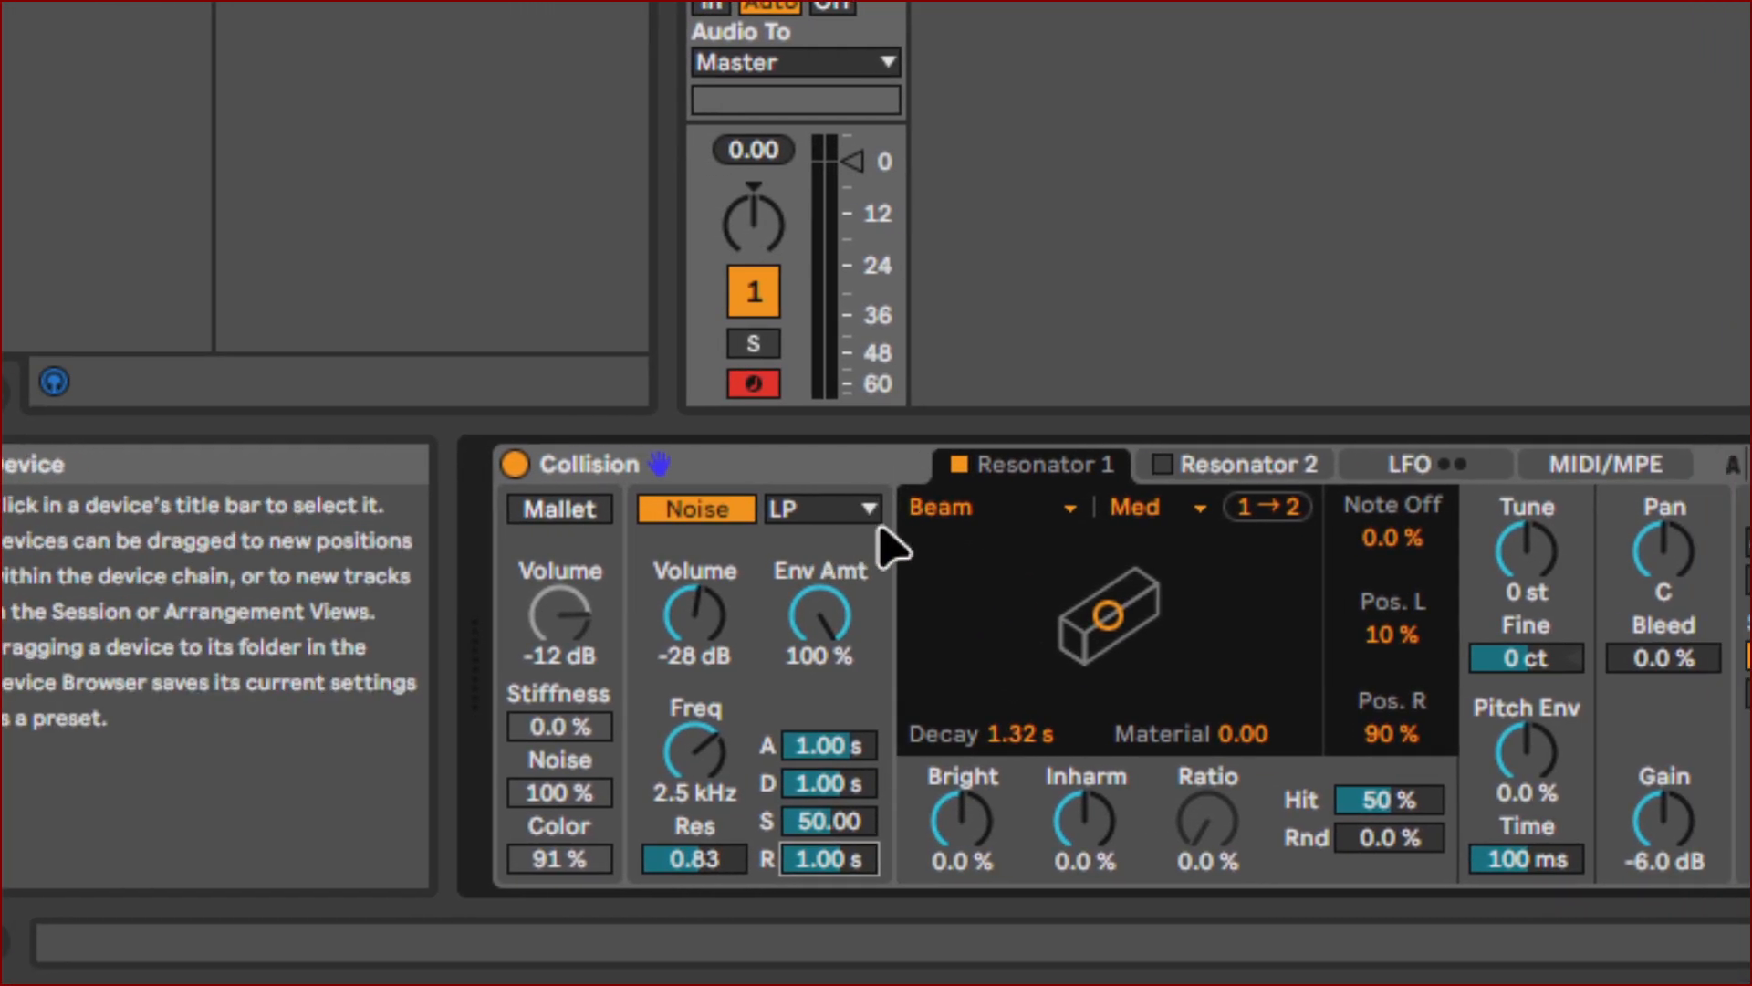
Try the HP noise filter type, and change the filter to BP to compare the sound.
{"action": "left_click", "coordinate": [890, 538]}
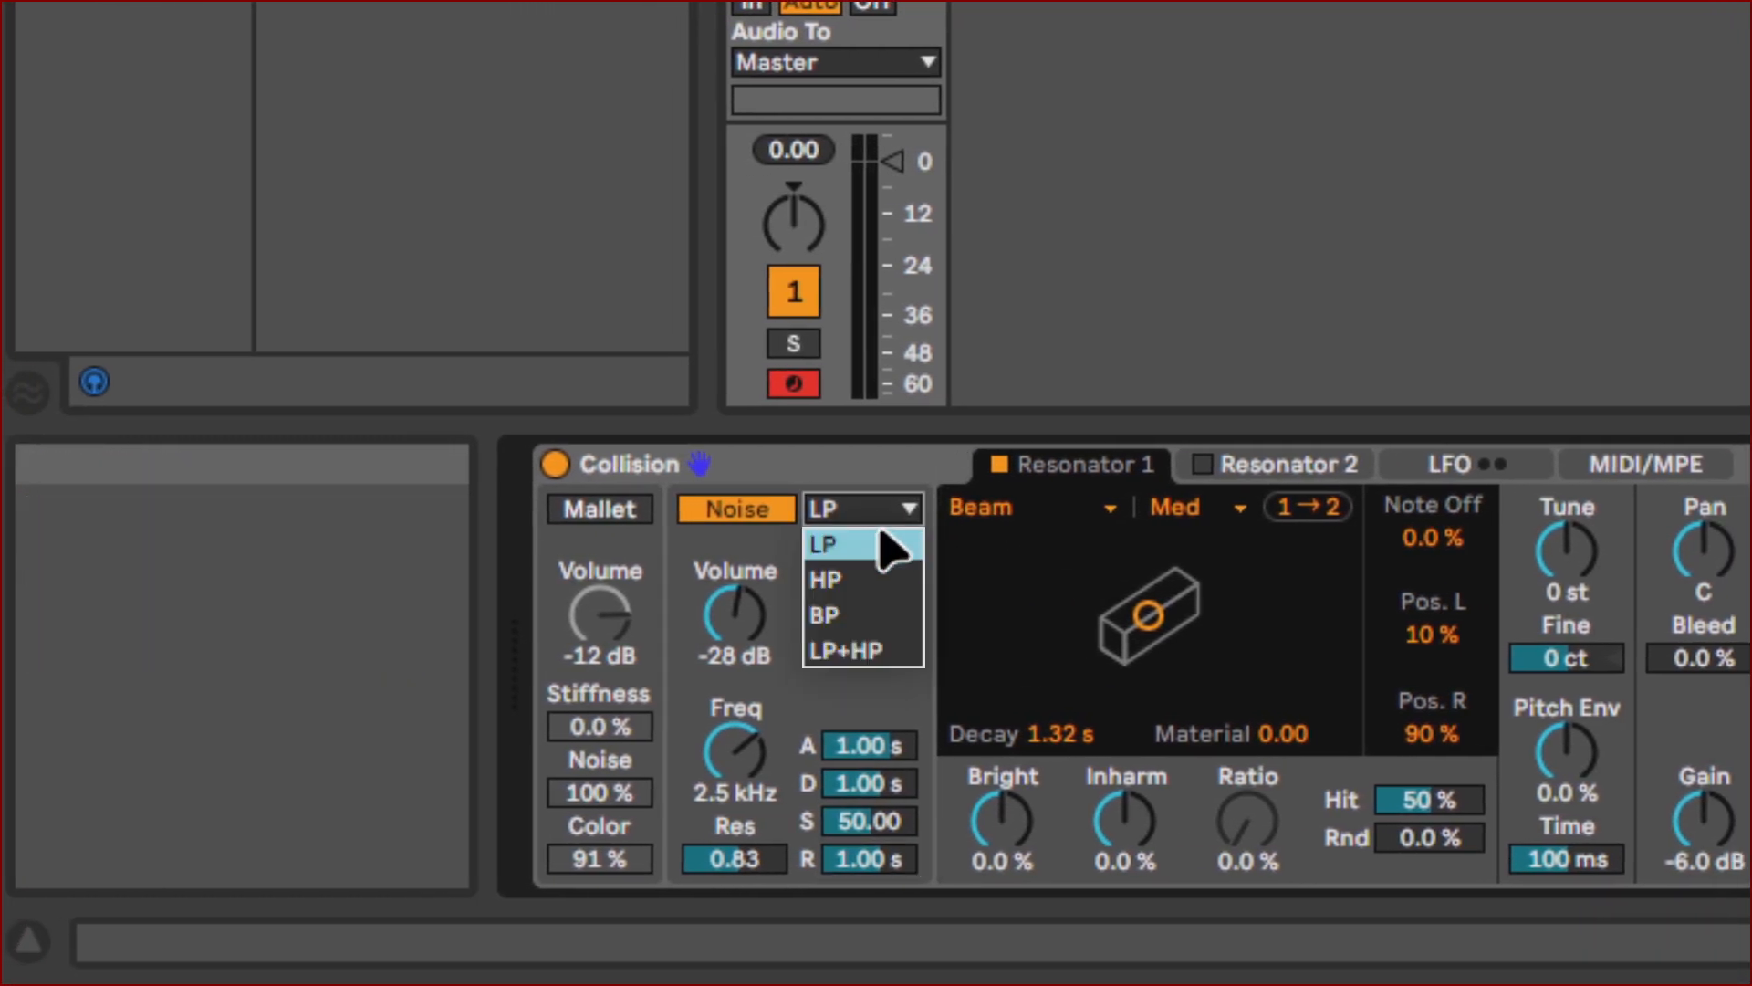
{"action": "left_click", "coordinate": [883, 589]}
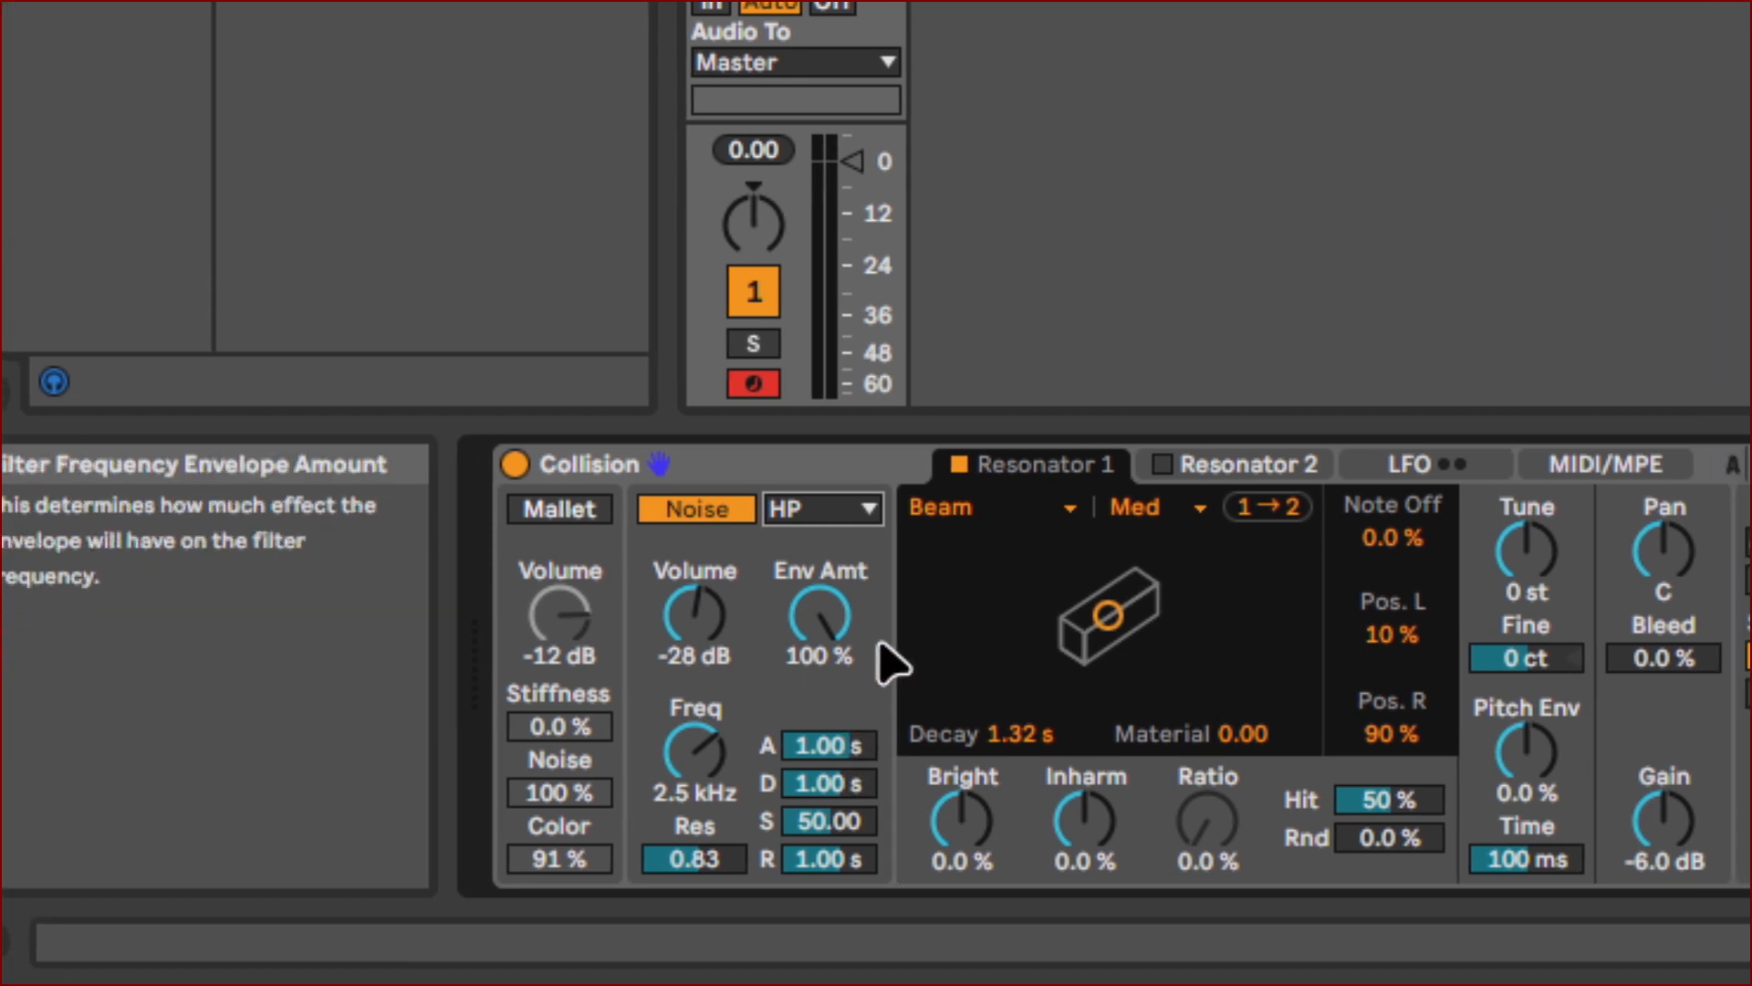
{"action": "left_click", "coordinate": [889, 511]}
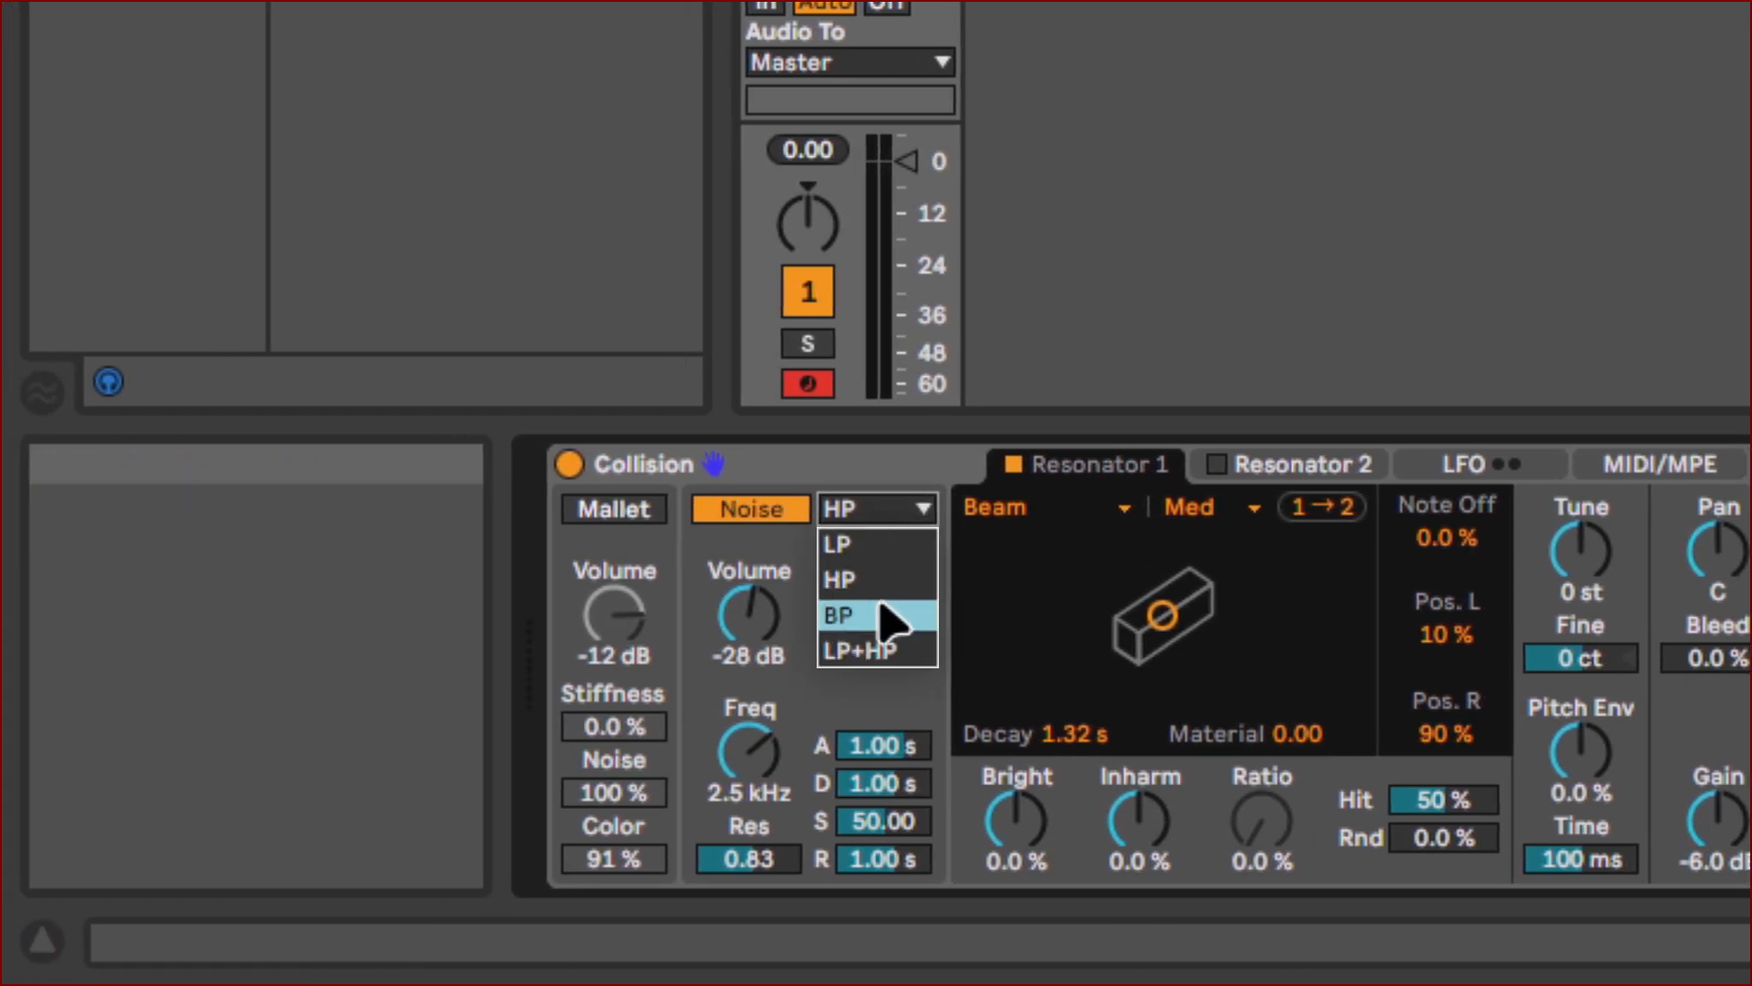
{"action": "left_click", "coordinate": [883, 621]}
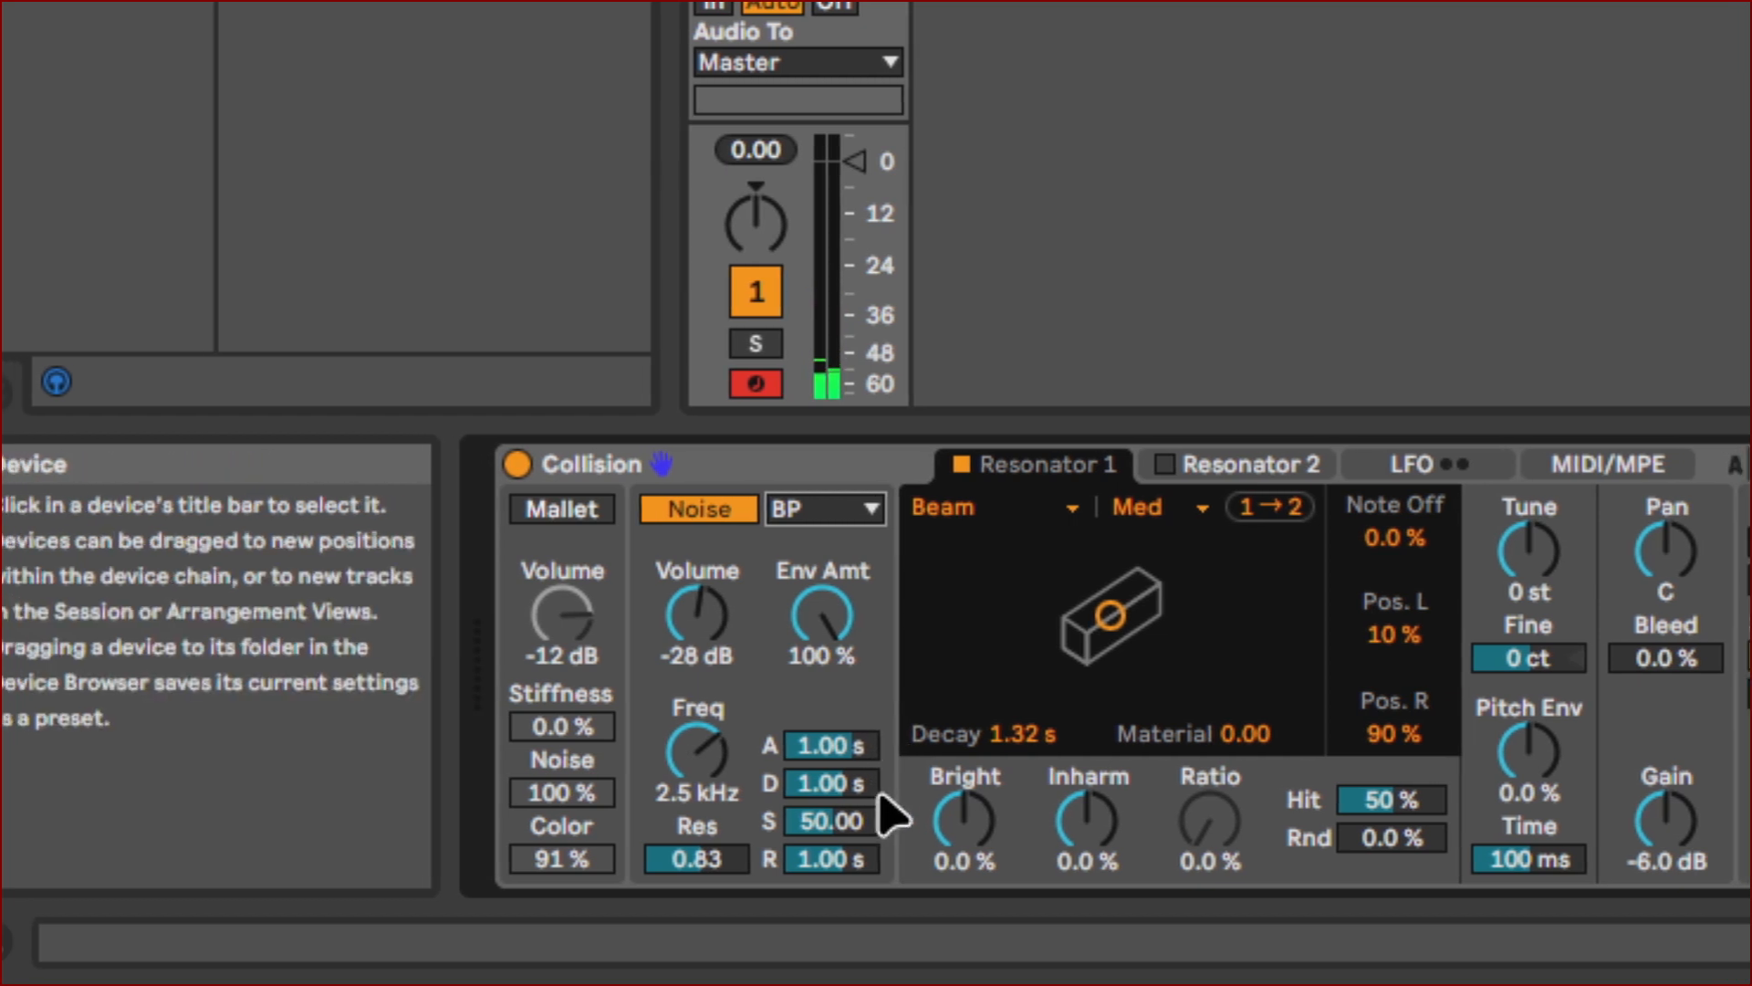
Set the noise envelope's sustain to 25 and the noise filter type to LP+HP.
{"action": "left_click", "coordinate": [878, 820]}
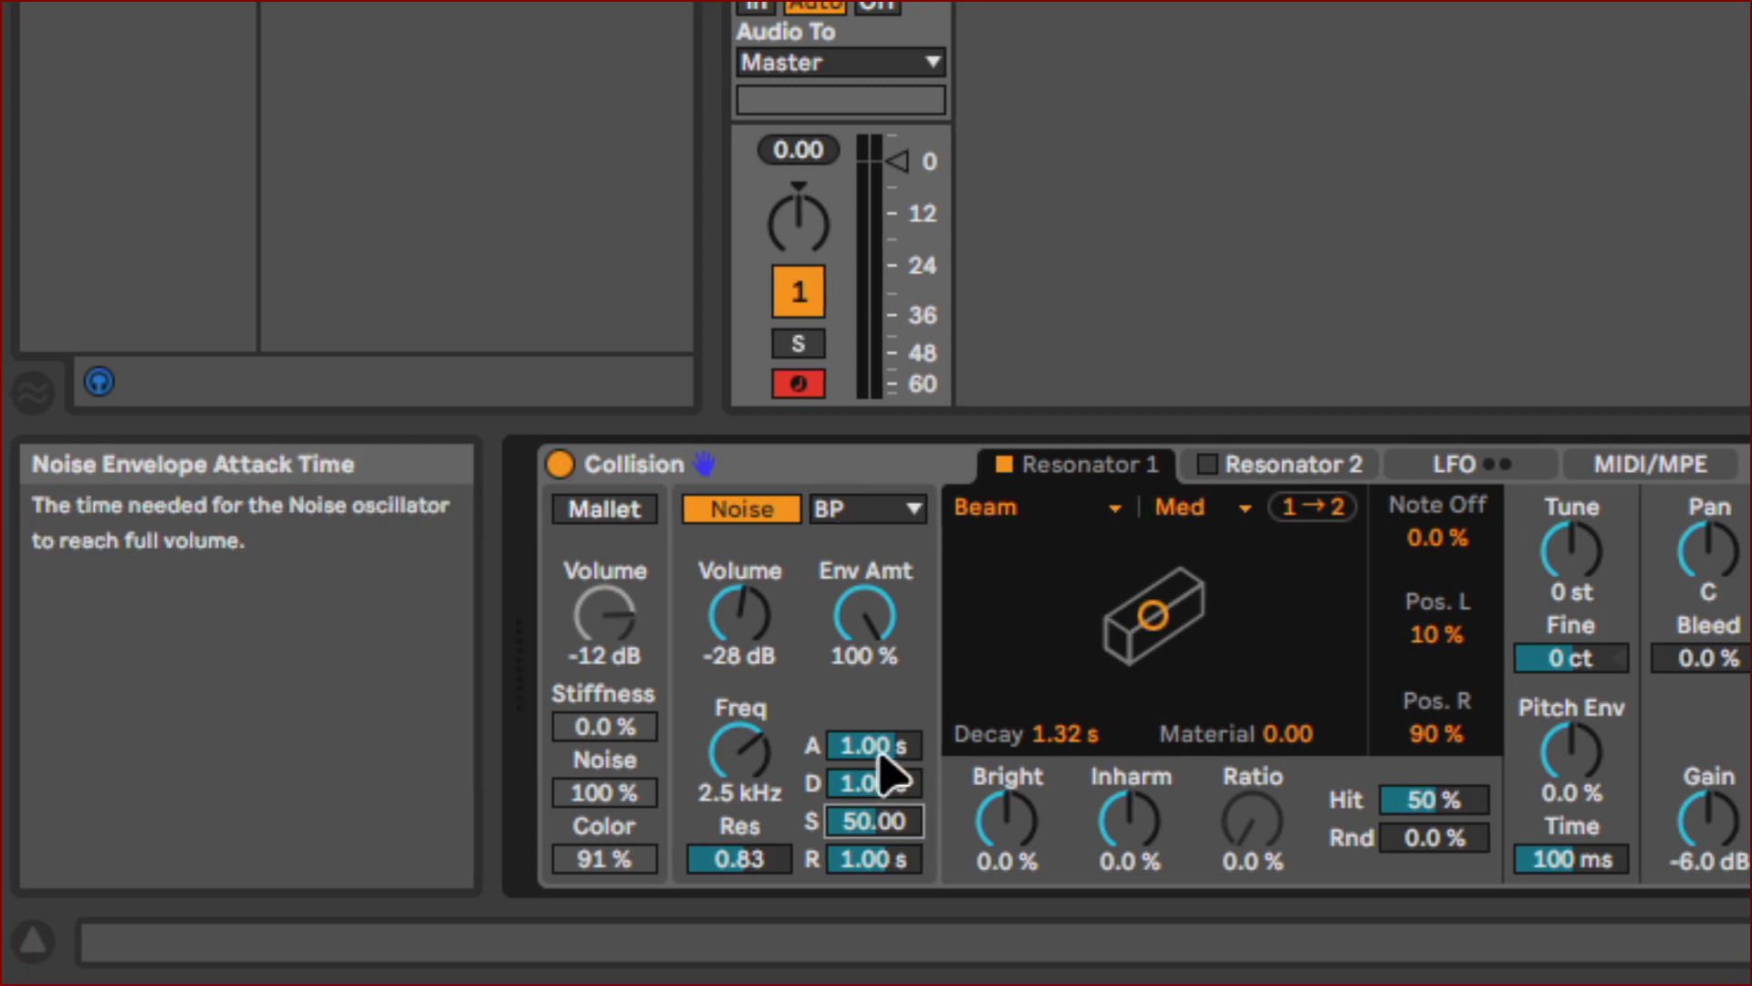
{"action": "type", "text": "25"}
{"action": "key", "text": "Return"}
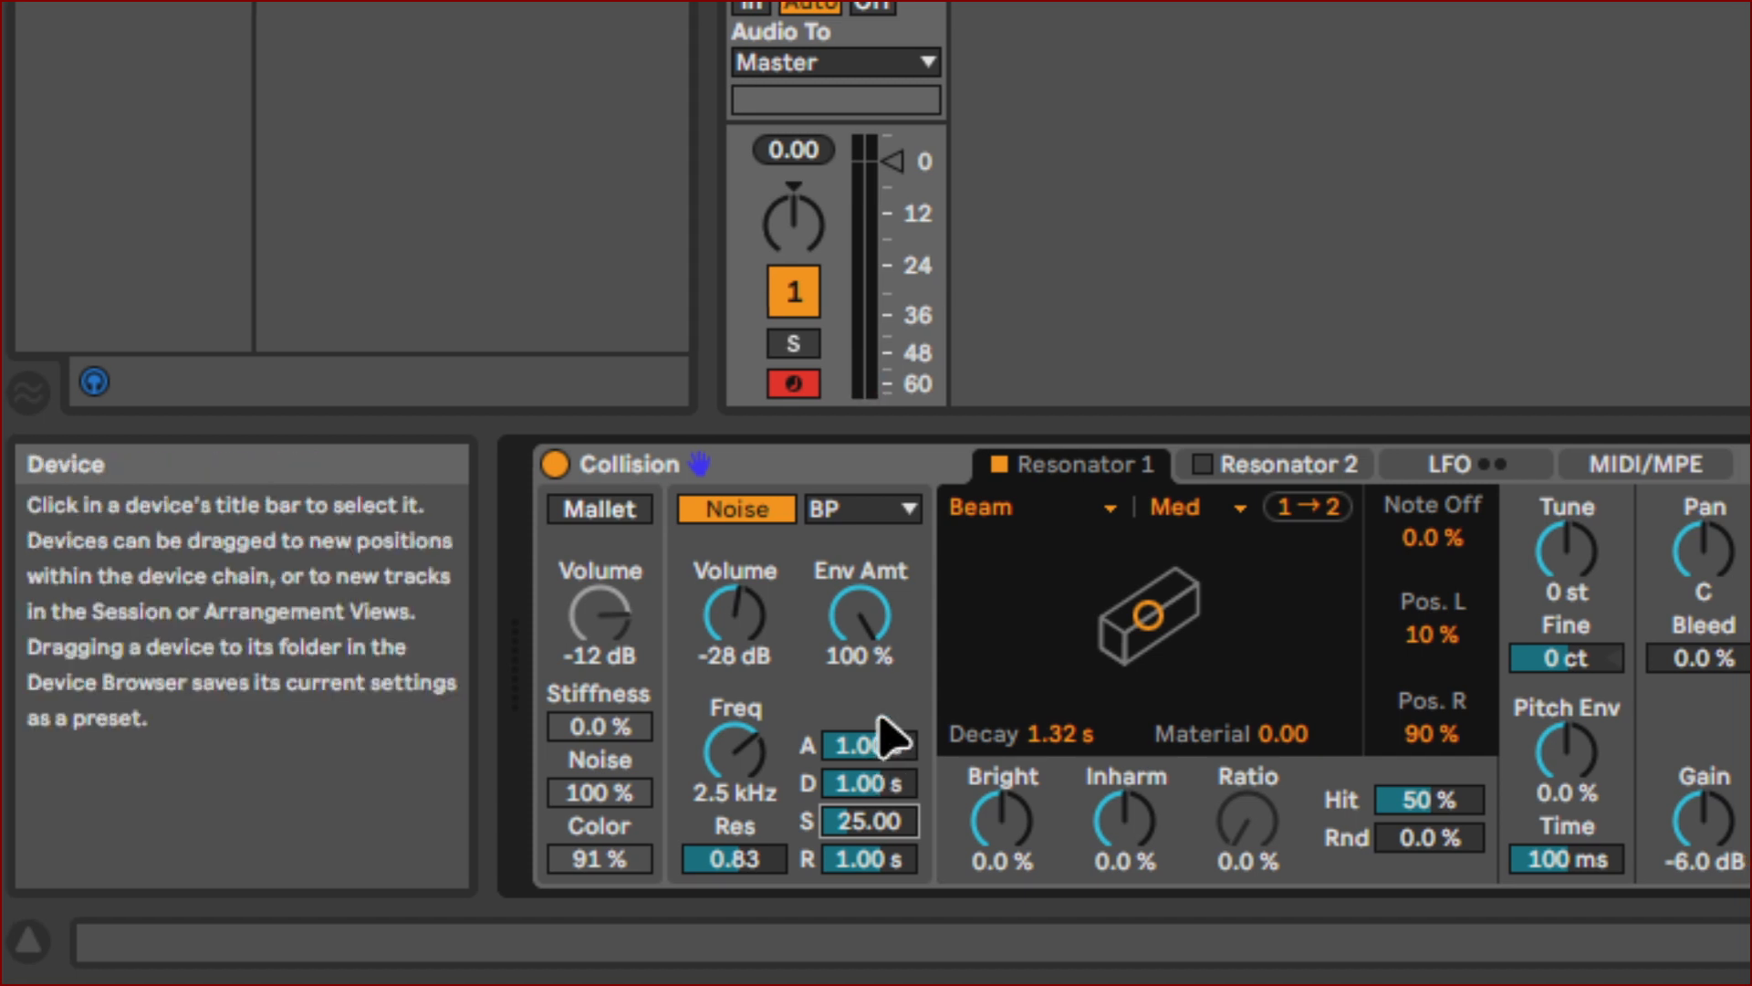
{"action": "left_click", "coordinate": [909, 510]}
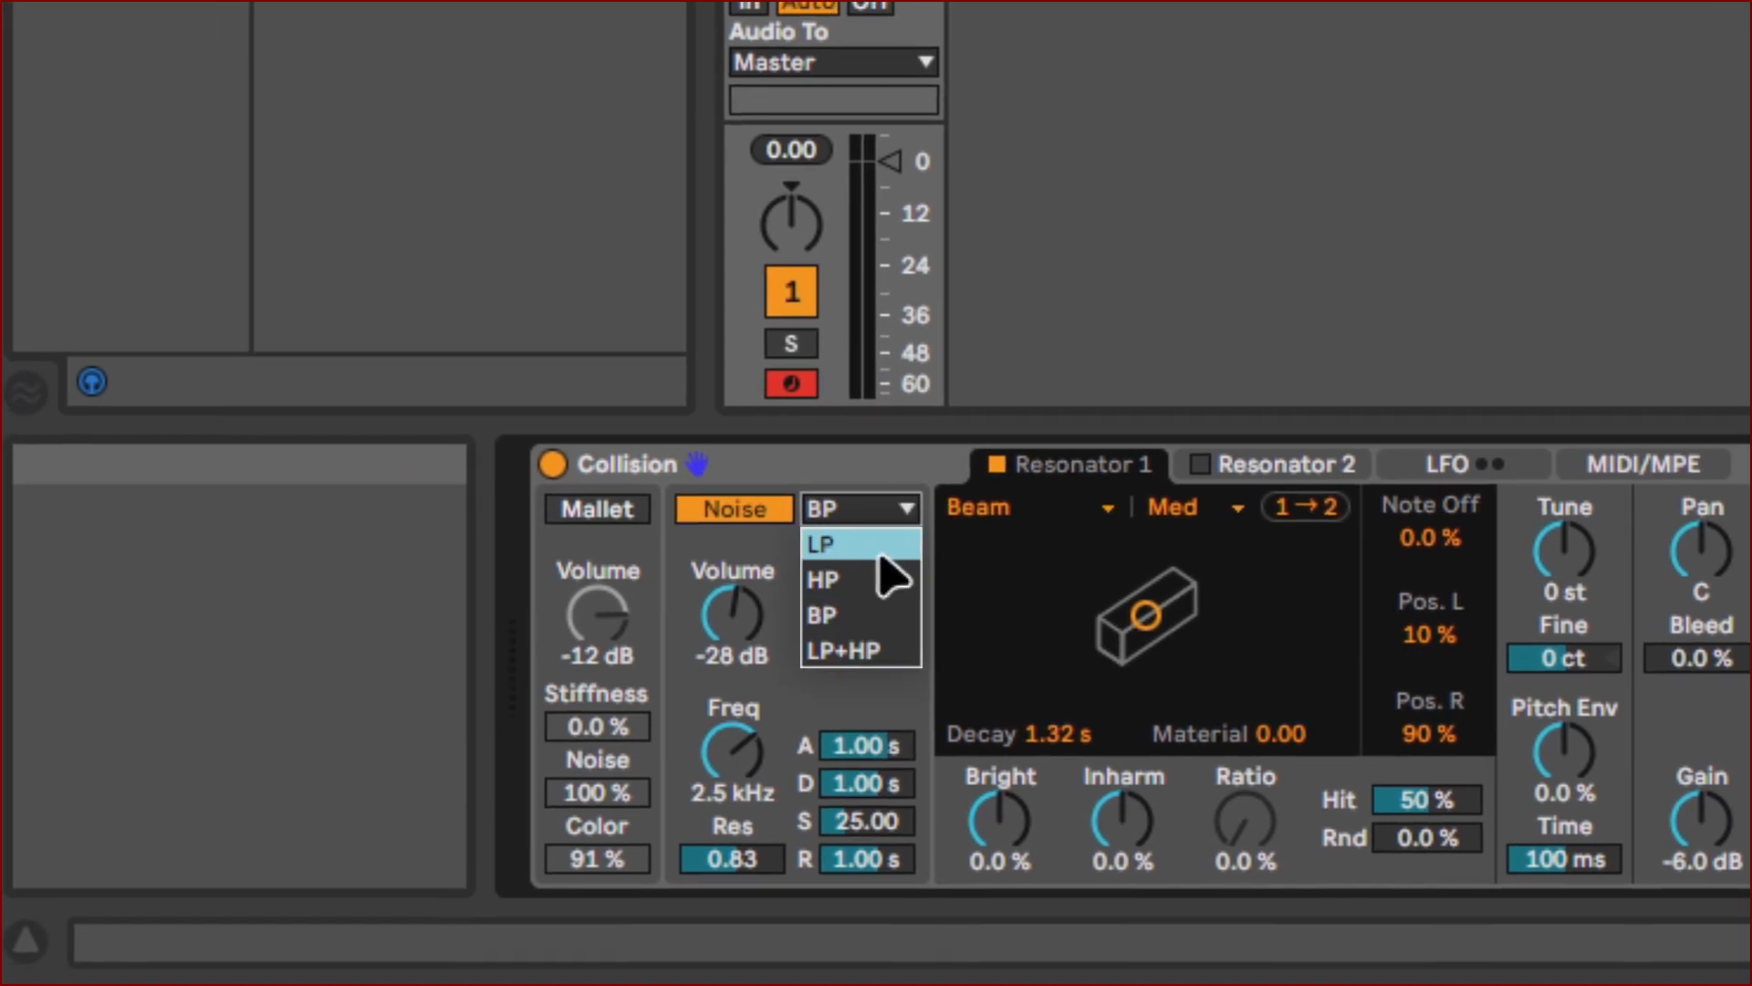
{"action": "left_click", "coordinate": [872, 651]}
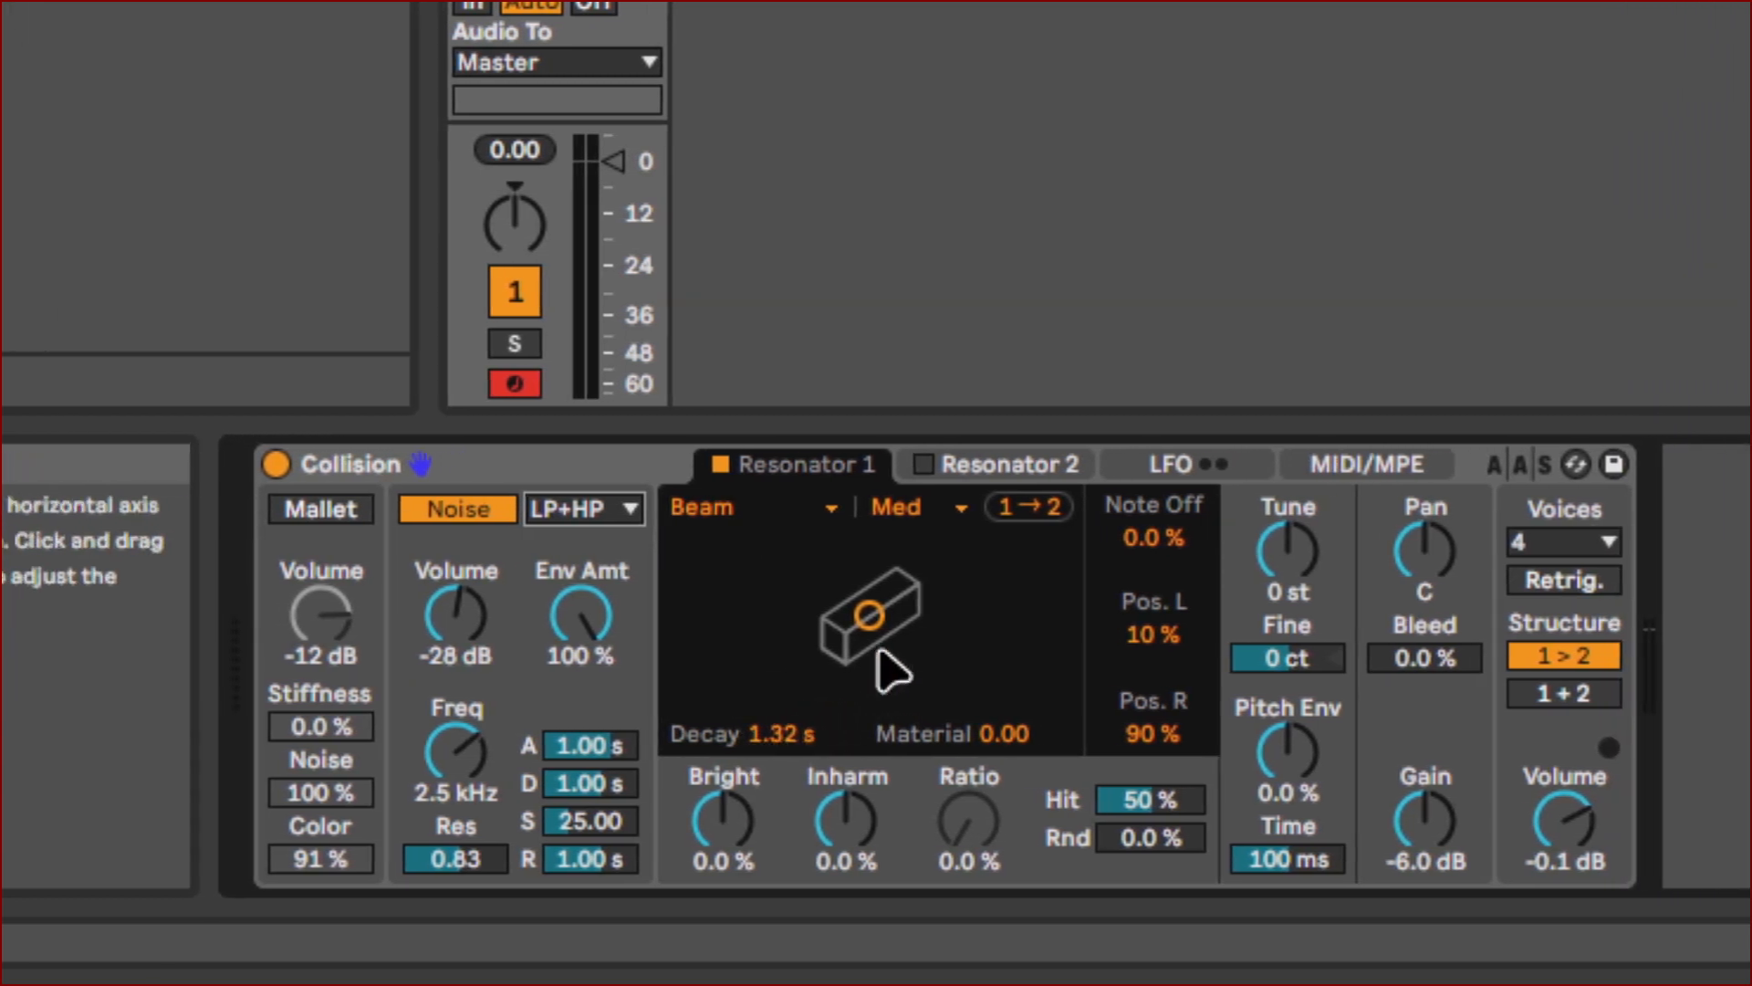
Try different decay and material settings on Resonator 1's beam, ending at a 50 ms decay and material 41.18.
{"action": "mouse_move", "coordinate": [881, 616]}
{"action": "left_mouse_down"}
{"action": "mouse_move", "coordinate": [895, 607]}
{"action": "mouse_move", "coordinate": [878, 608]}
{"action": "left_mouse_up"}
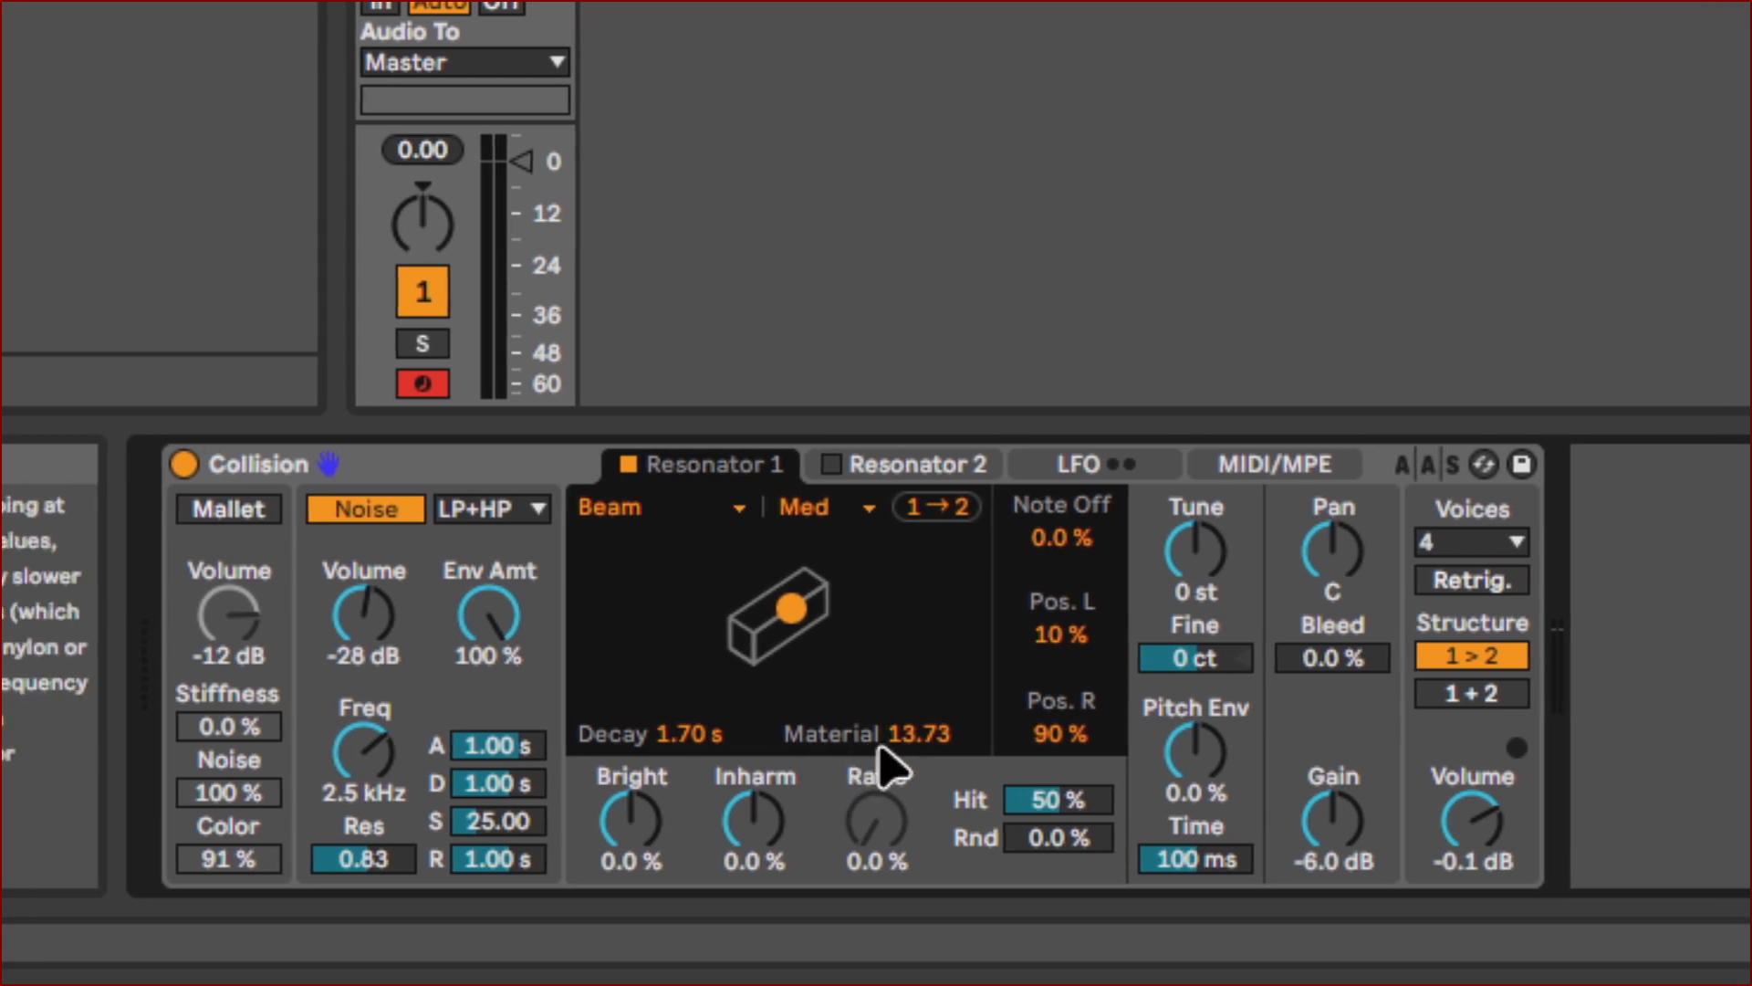
{"action": "left_click_drag", "start_coordinate": [791, 607], "coordinate": [756, 607]}
{"action": "mouse_move", "coordinate": [885, 608]}
{"action": "left_mouse_down"}
{"action": "mouse_move", "coordinate": [835, 618]}
{"action": "mouse_move", "coordinate": [829, 638]}
{"action": "mouse_move", "coordinate": [877, 654]}
{"action": "mouse_move", "coordinate": [878, 594]}
{"action": "left_mouse_up"}
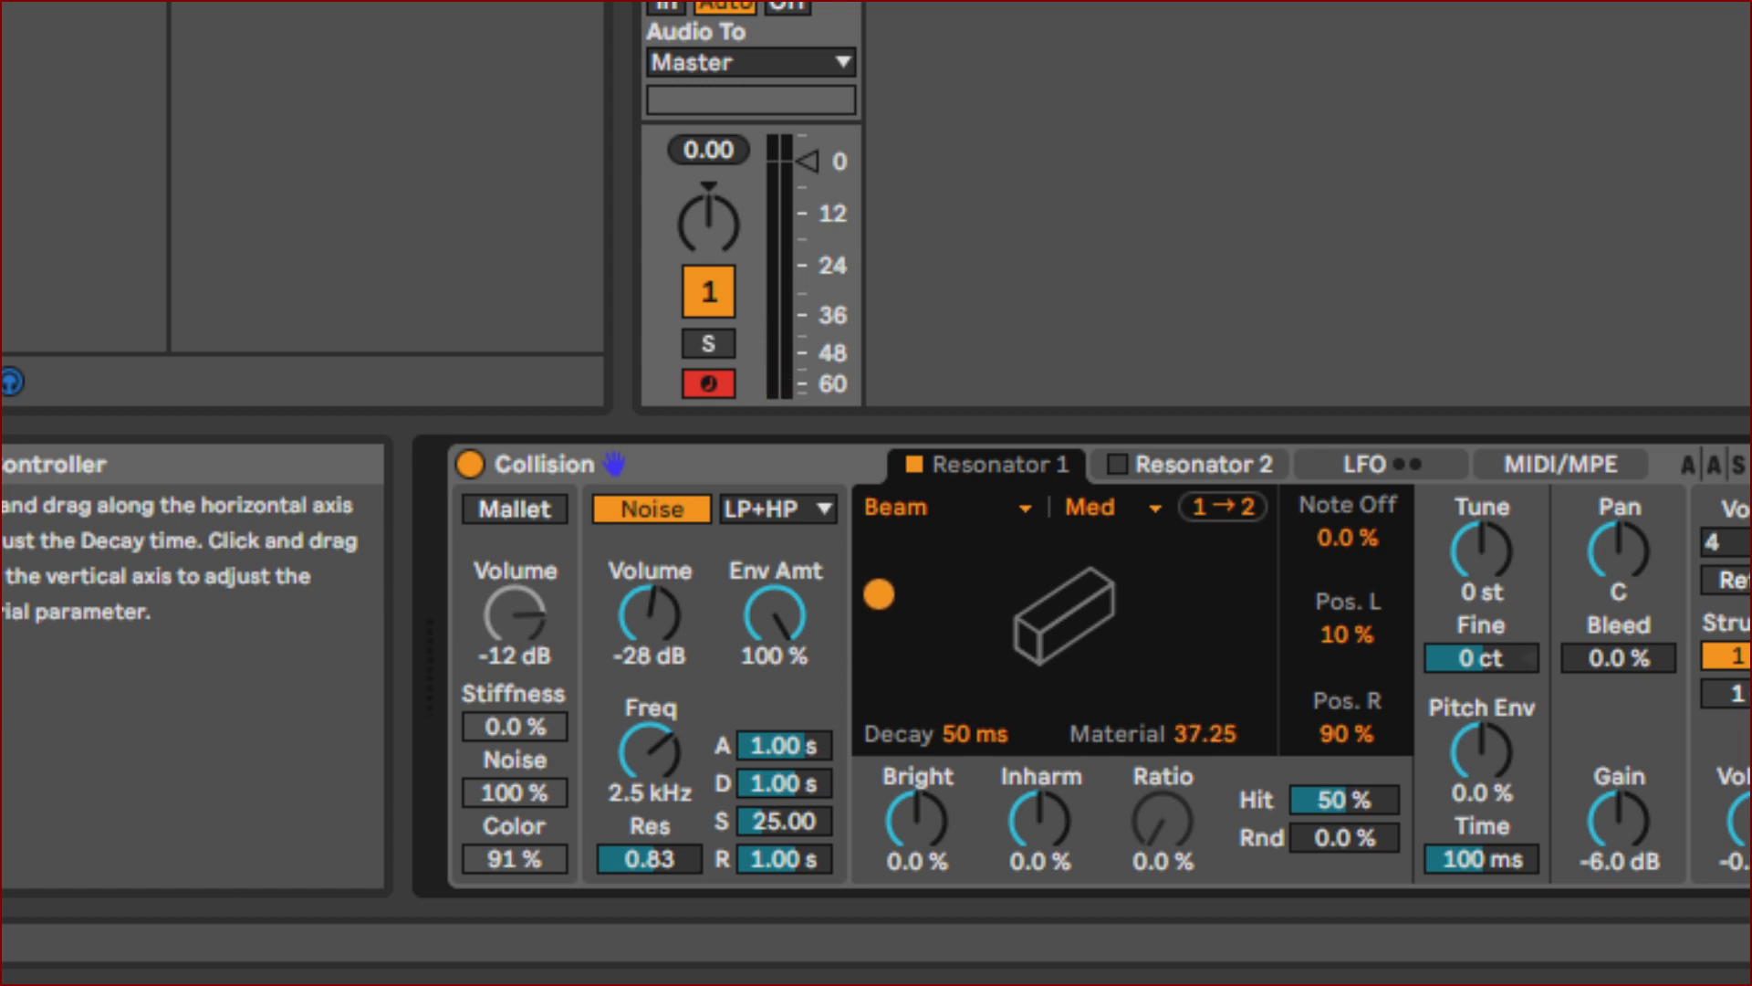
{"action": "left_click_drag", "start_coordinate": [879, 594], "coordinate": [879, 591]}
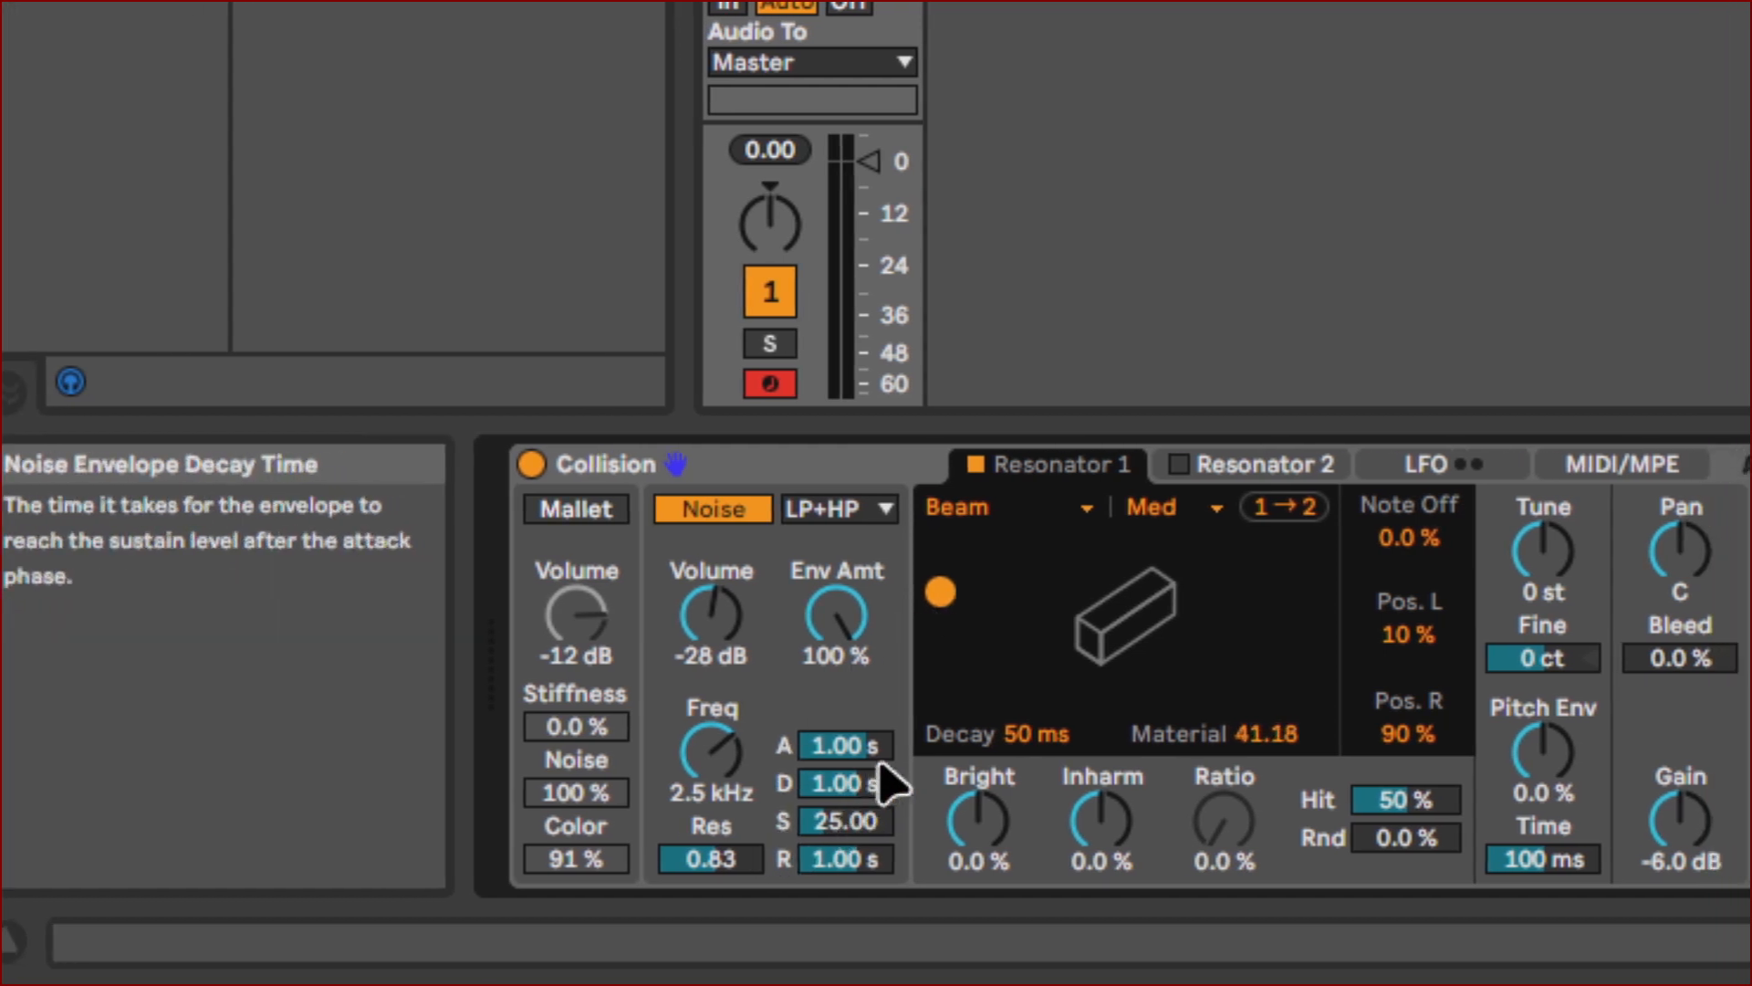
Set the noise envelope's attack and decay to 200 ms each and its sustain to 50.
{"action": "left_click", "coordinate": [900, 753]}
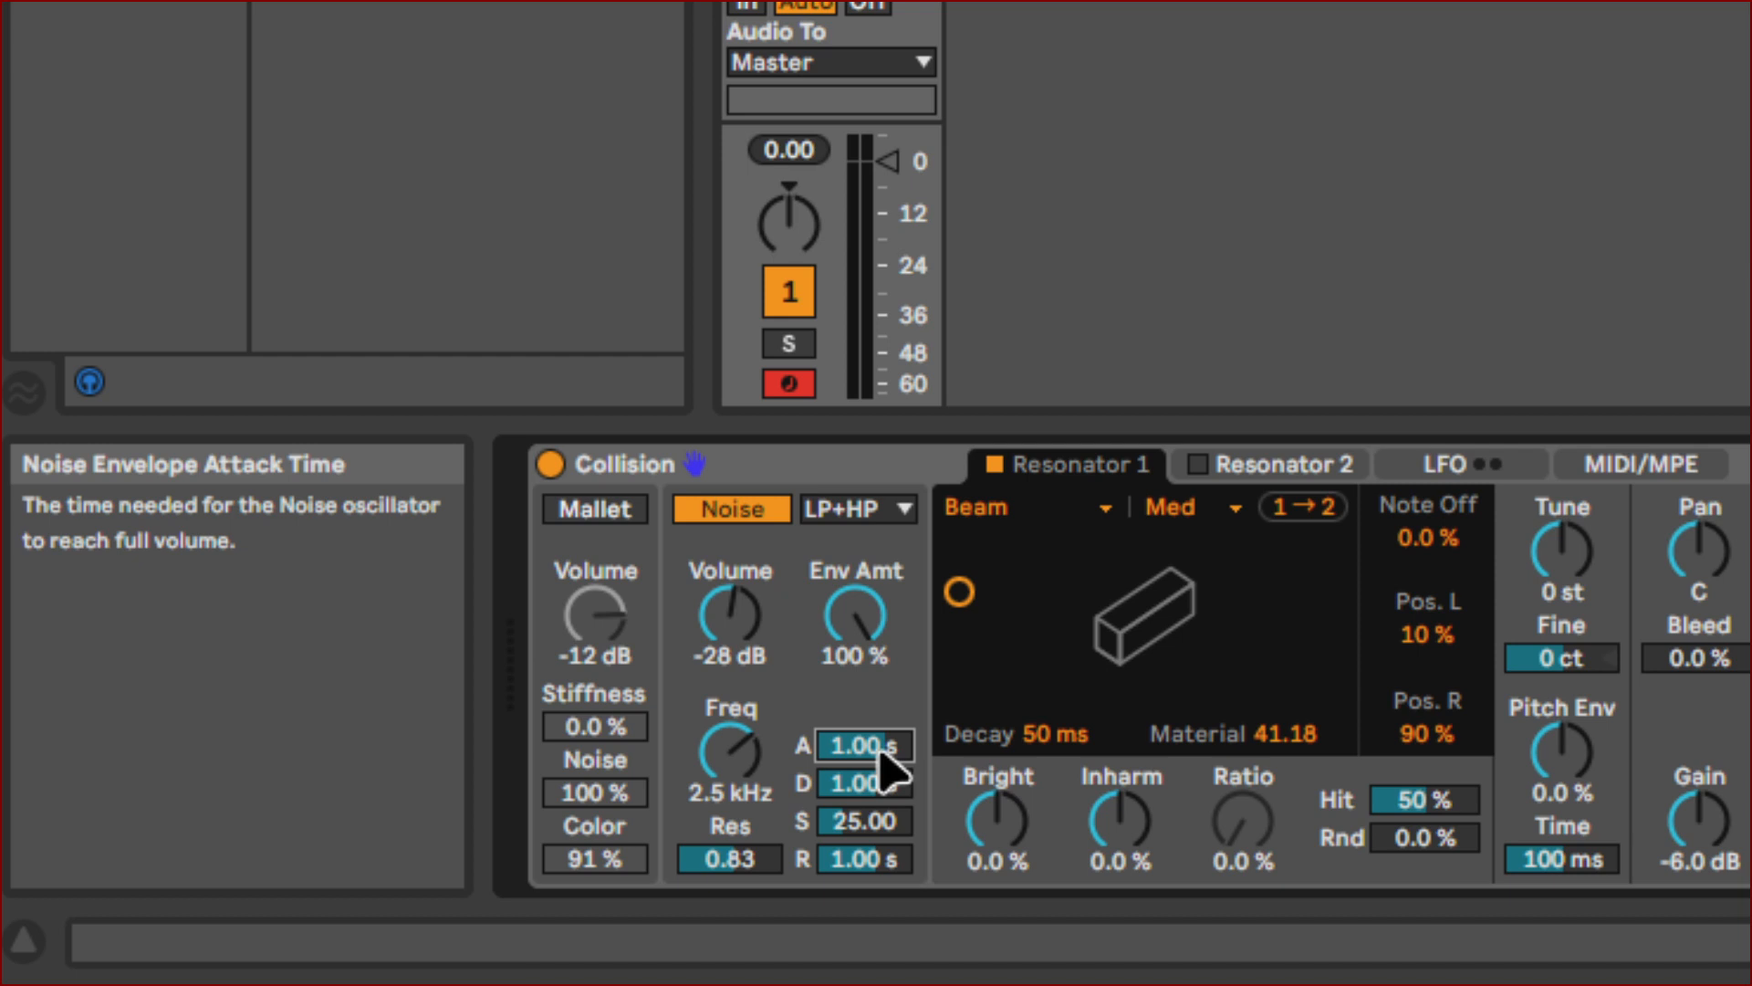
{"action": "type", "text": "0.2"}
{"action": "key", "text": "Return"}
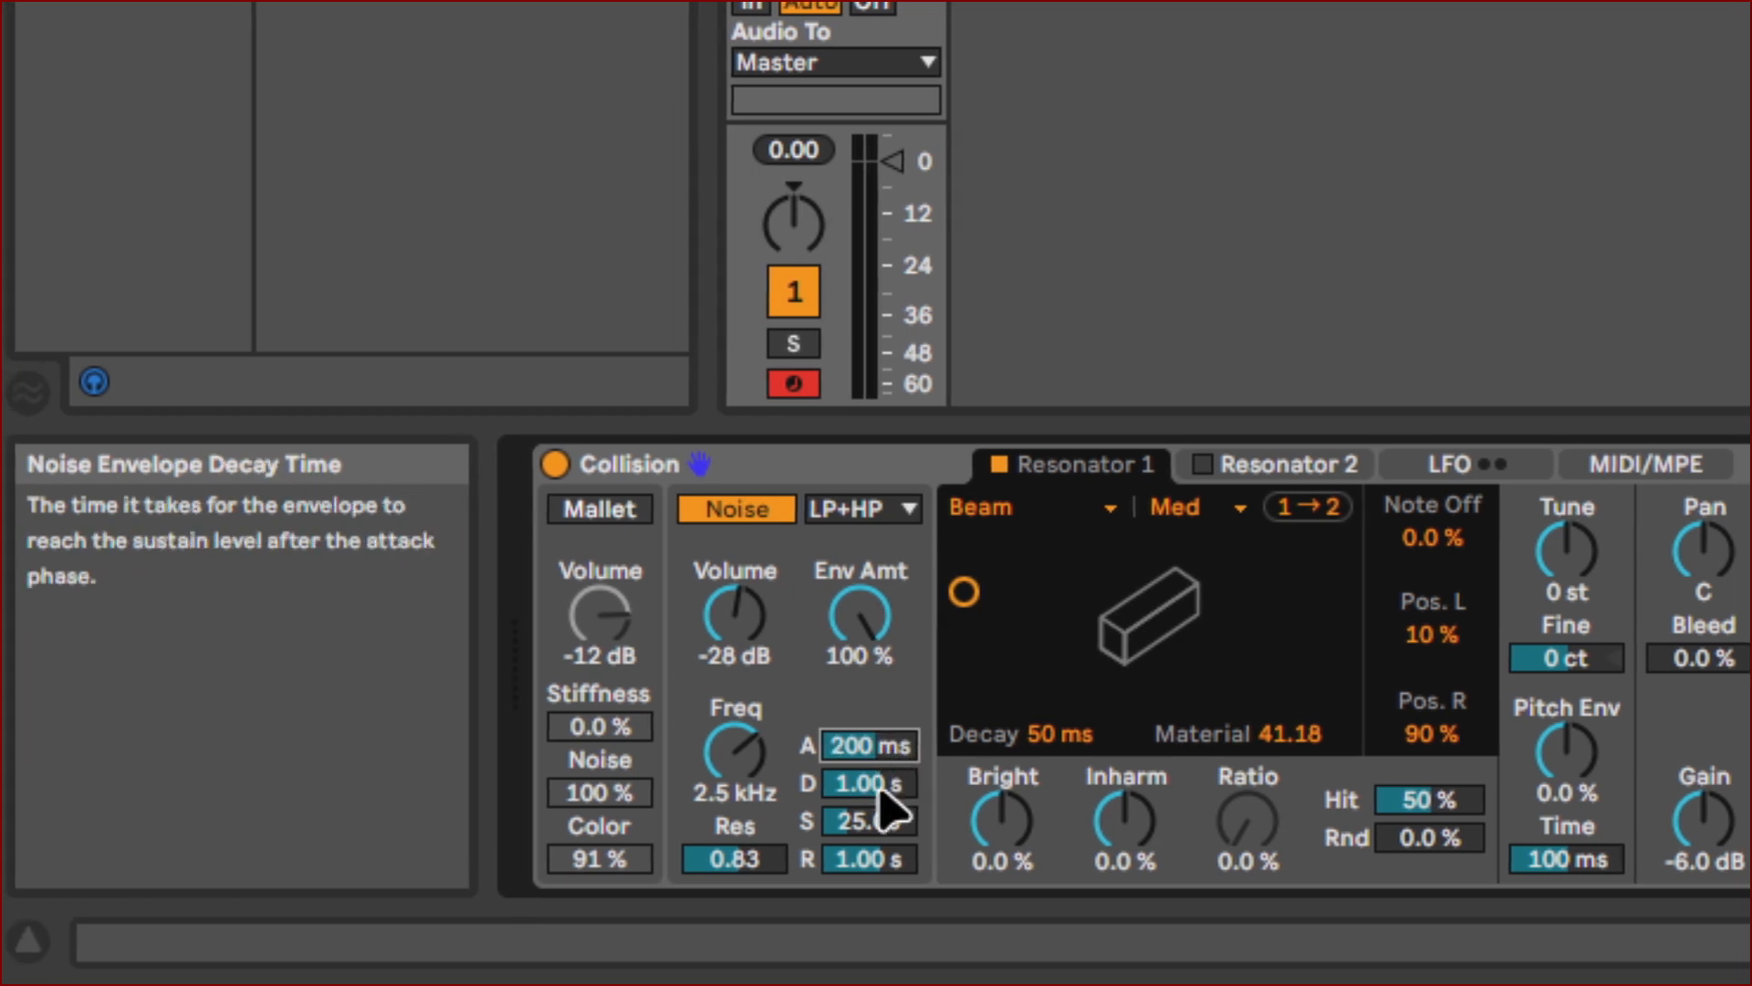
{"action": "left_click", "coordinate": [833, 783]}
{"action": "type", "text": "0.2"}
{"action": "key", "text": "Return"}
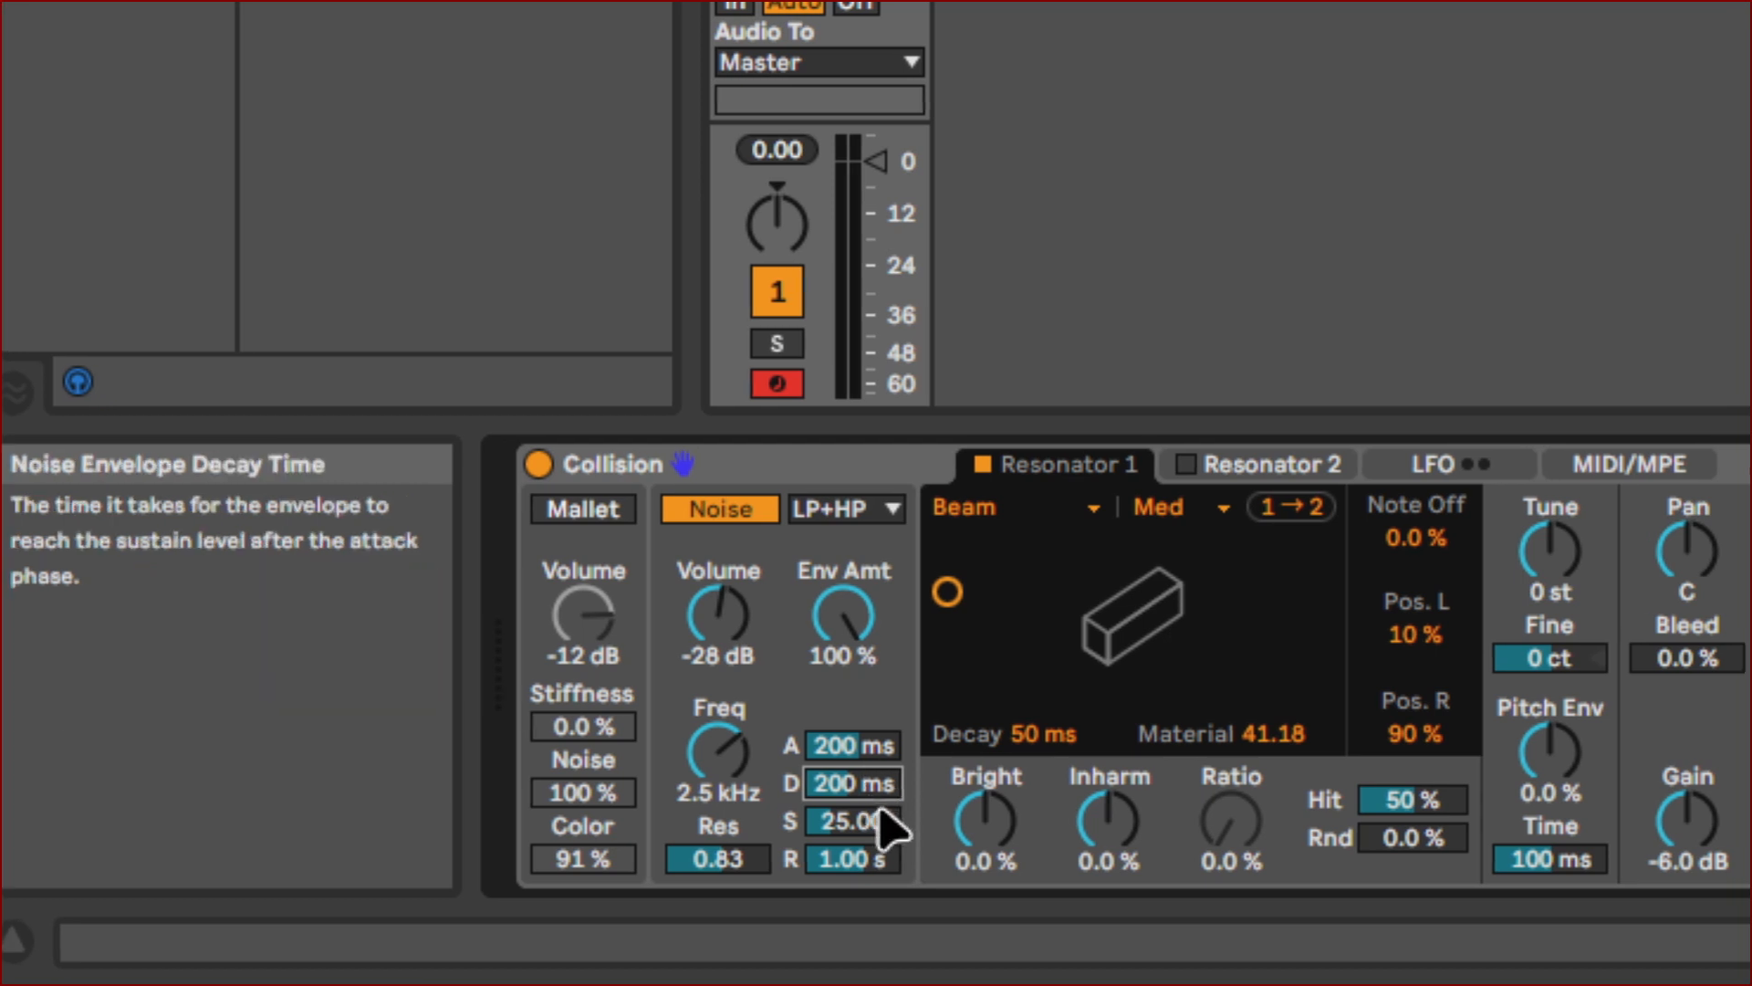
{"action": "left_click", "coordinate": [876, 821]}
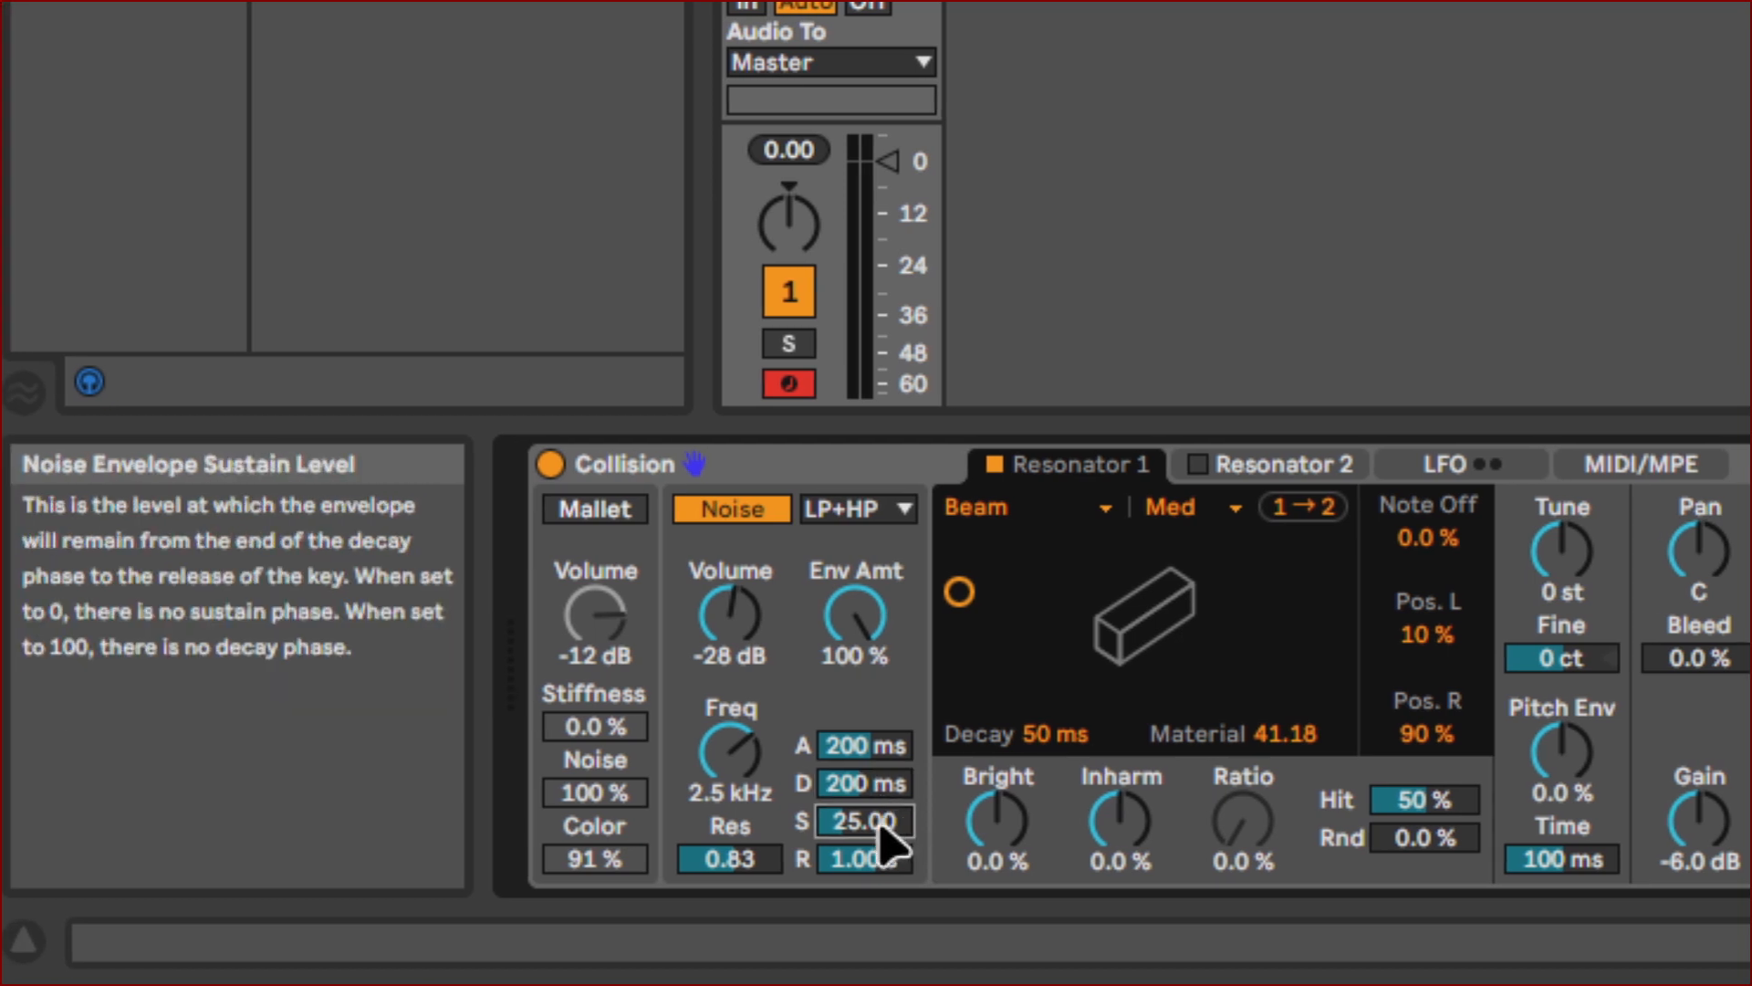
{"action": "type", "text": "50"}
{"action": "key", "text": "Return"}
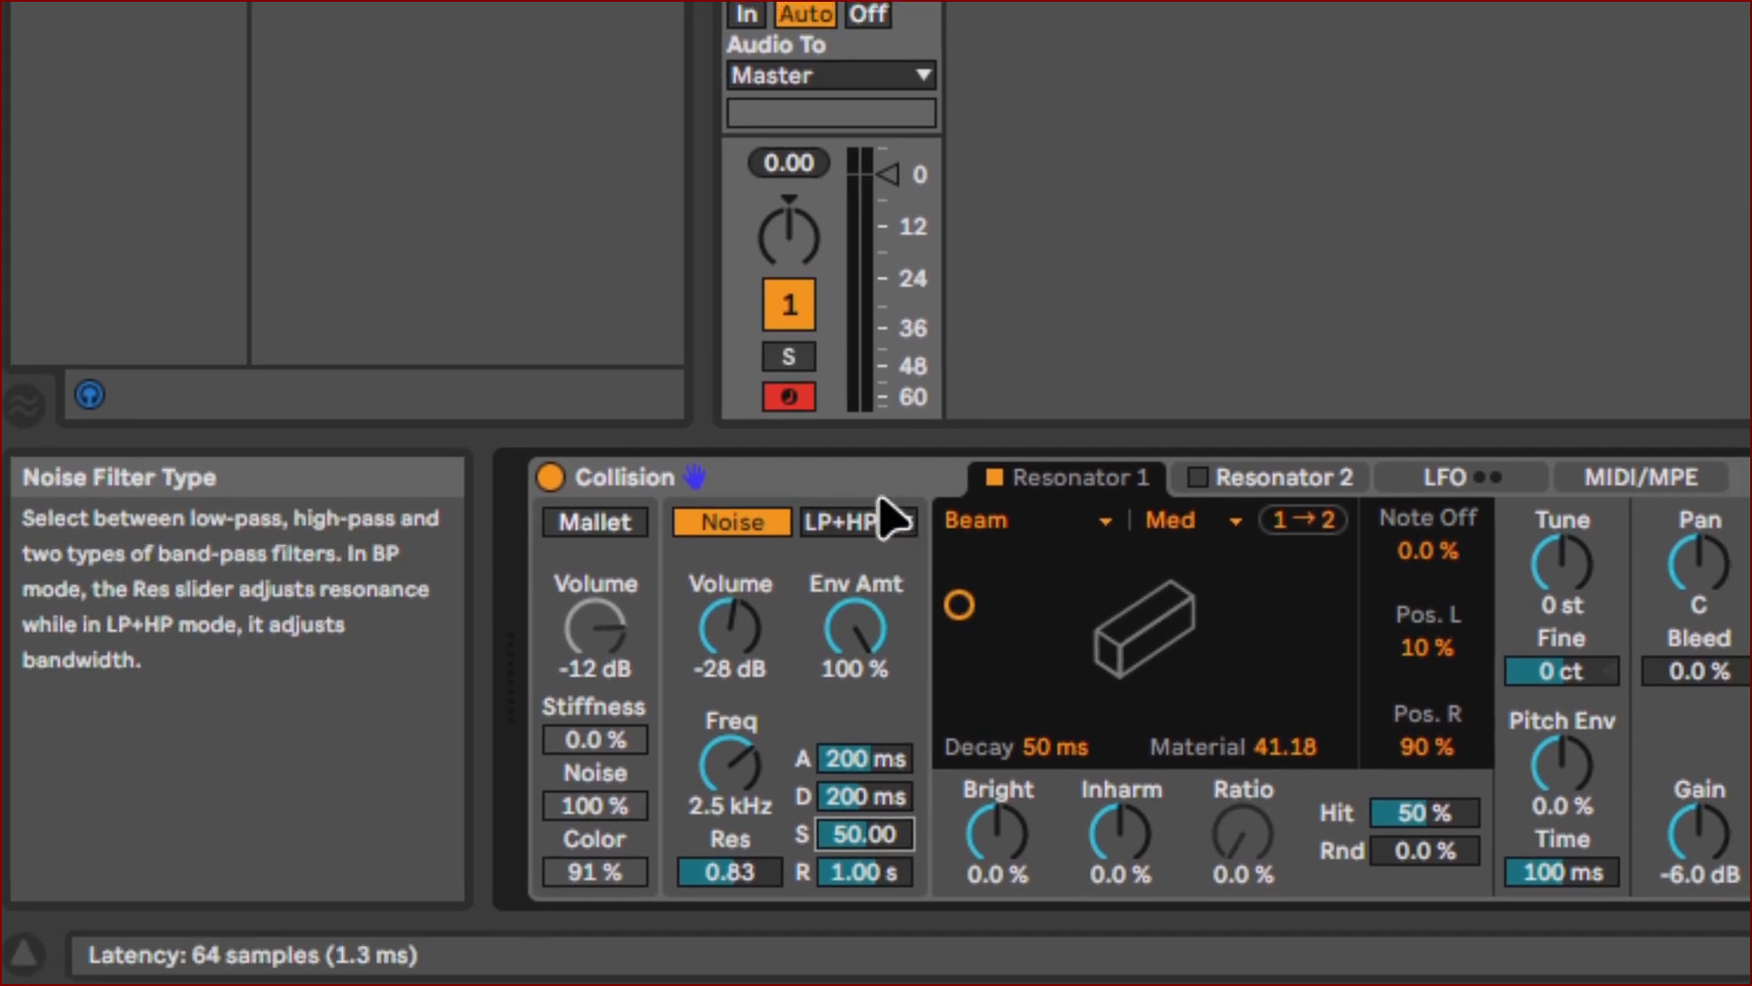
Change the noise filter type to LP and set the noise envelope's release to 200 ms.
{"action": "left_click", "coordinate": [883, 520]}
{"action": "left_click", "coordinate": [916, 557]}
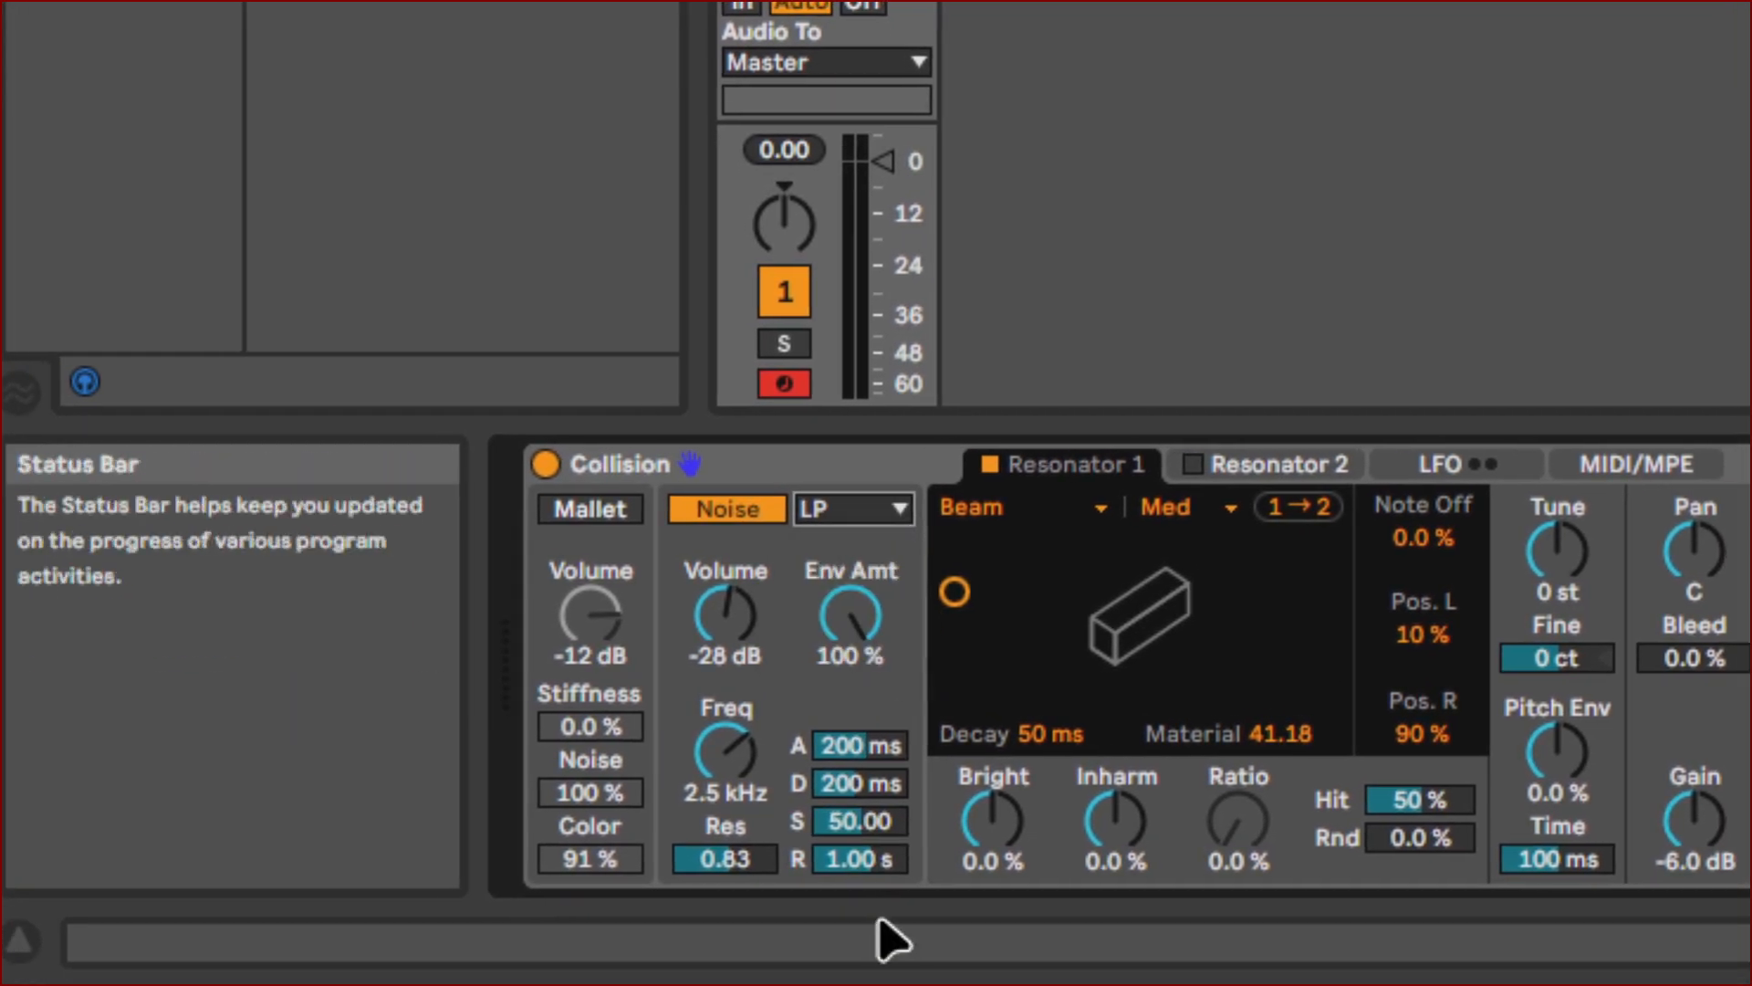
{"action": "left_click_drag", "start_coordinate": [879, 872], "coordinate": [879, 865]}
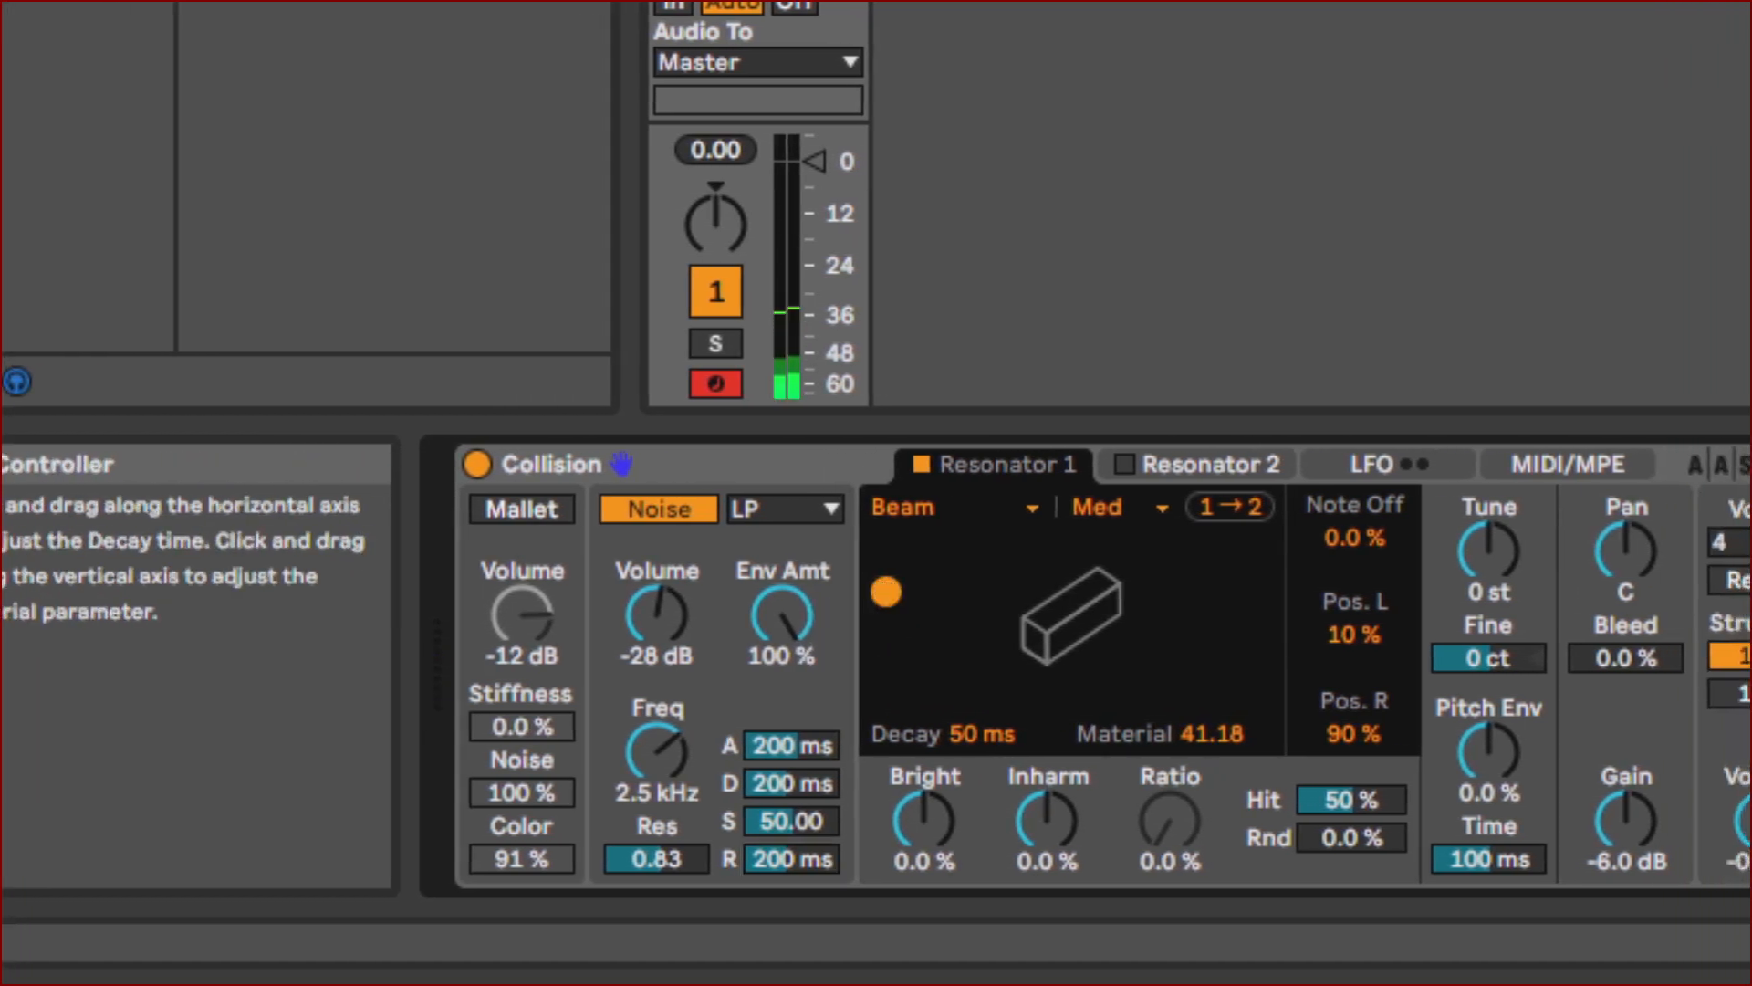
Sweep Resonator 1's beam decay and material through several combinations, ending at a 4.47 s decay and material -100.
{"action": "left_click_drag", "start_coordinate": [885, 591], "coordinate": [1041, 635]}
{"action": "left_click_drag", "start_coordinate": [880, 633], "coordinate": [1176, 625]}
{"action": "left_click_drag", "start_coordinate": [876, 625], "coordinate": [881, 556]}
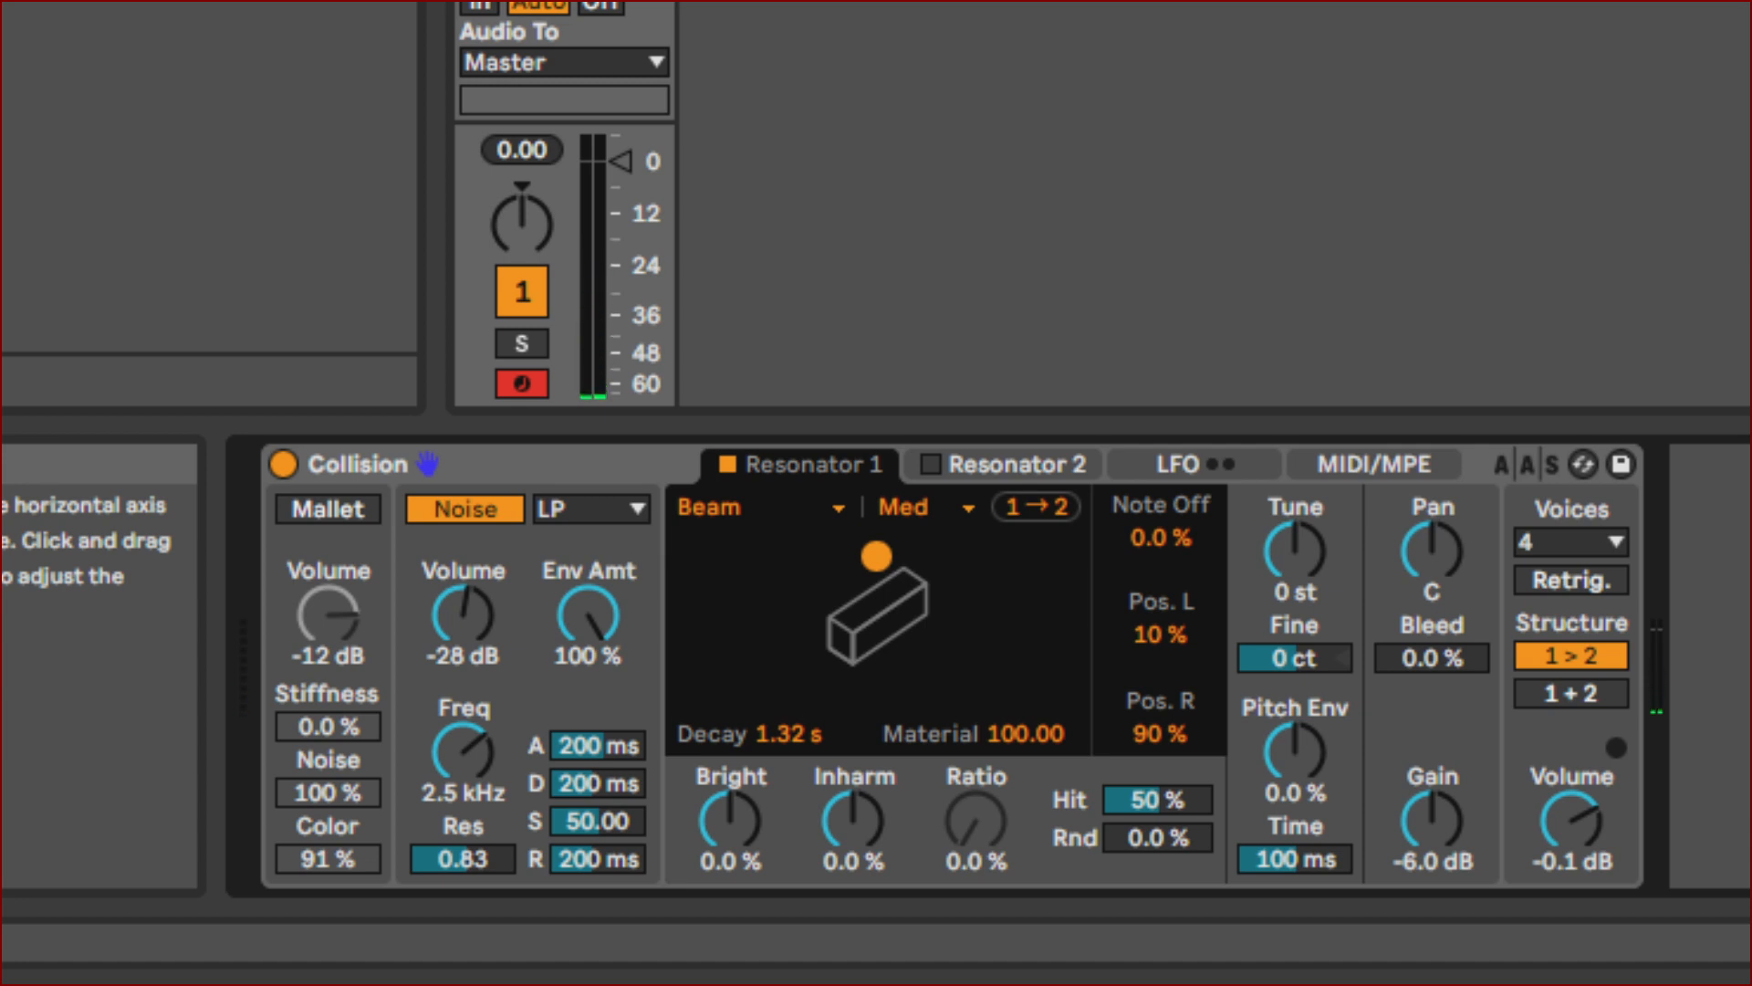
{"action": "left_click_drag", "start_coordinate": [876, 555], "coordinate": [872, 555]}
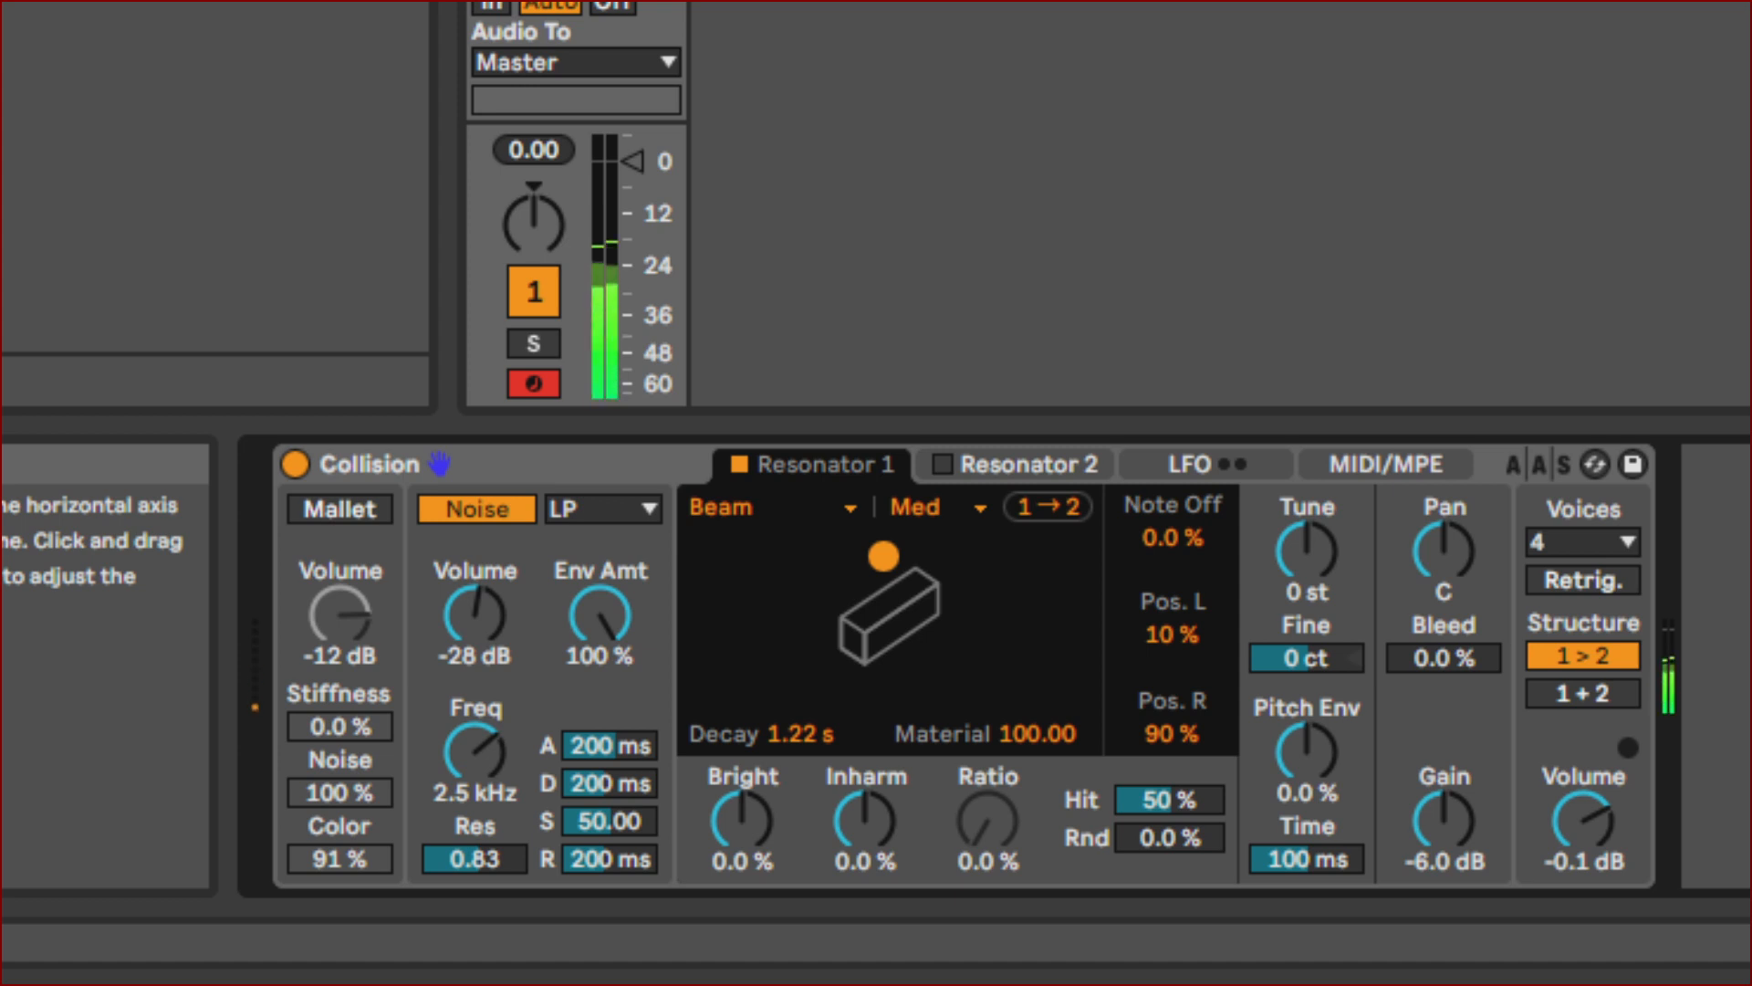
{"action": "left_click_drag", "start_coordinate": [884, 555], "coordinate": [964, 676]}
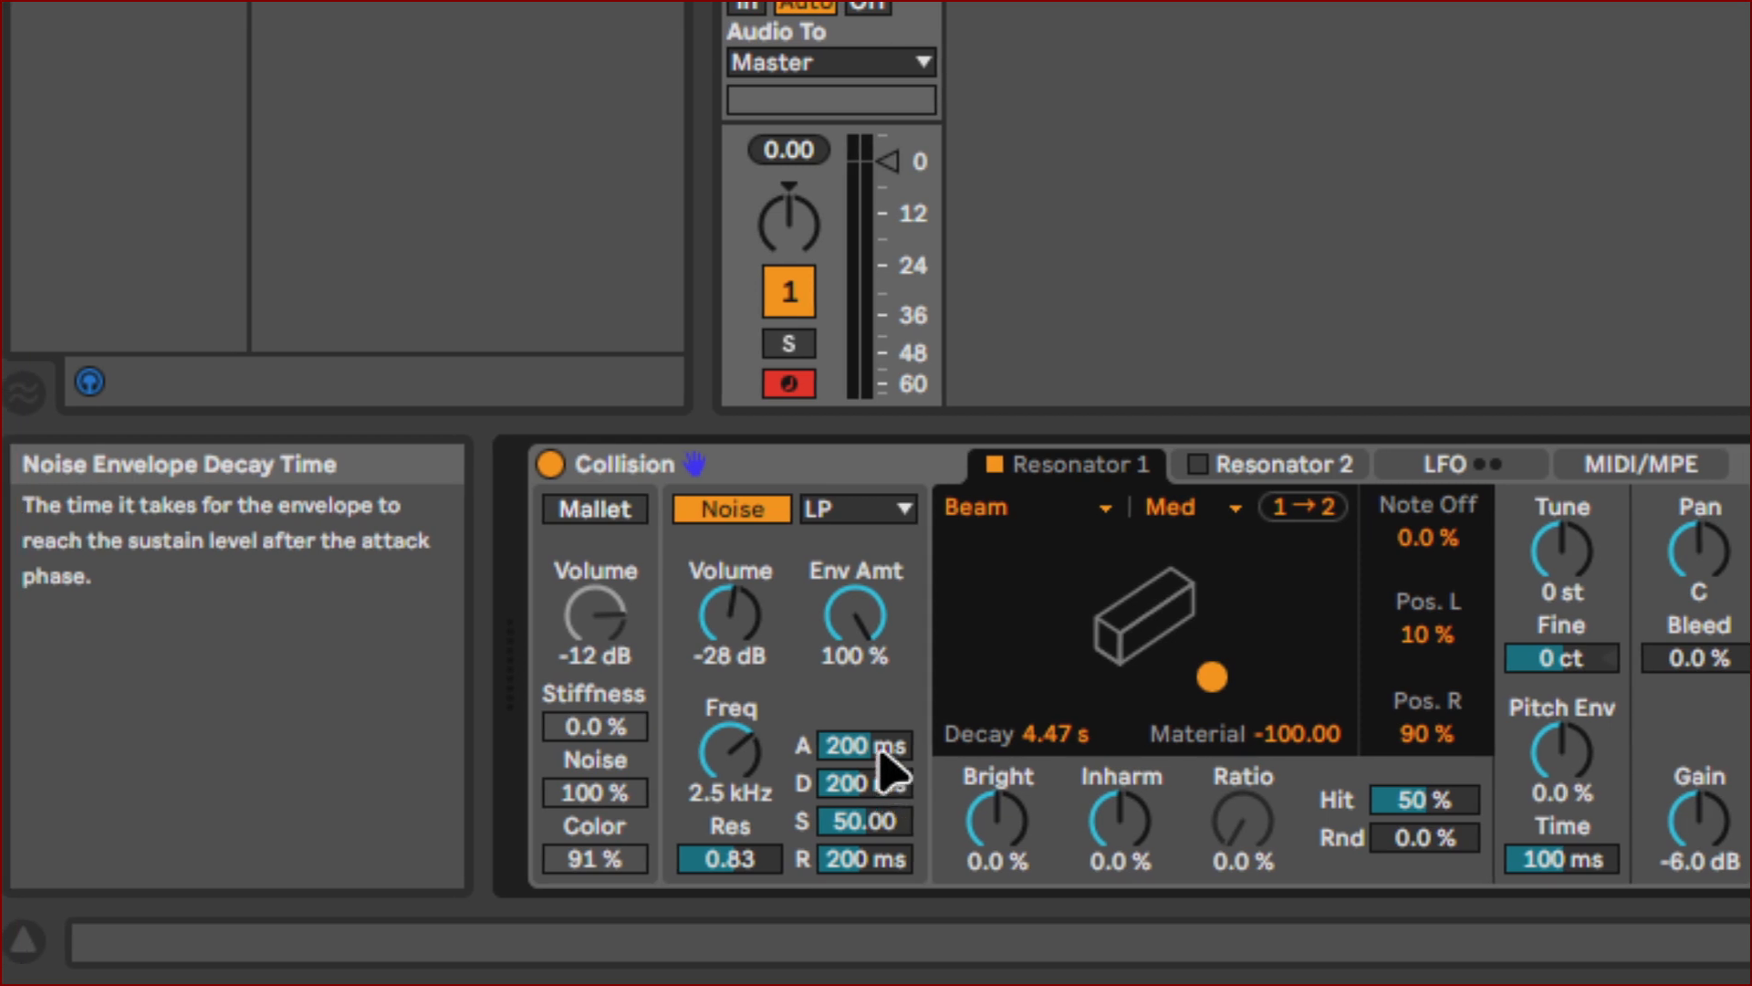
Shorten the noise envelope to 10 ms attack, 20 ms decay and 100 ms release, and enable Mallet with the beam at 1.32 s decay, material -5.88.
{"action": "left_click", "coordinate": [881, 746]}
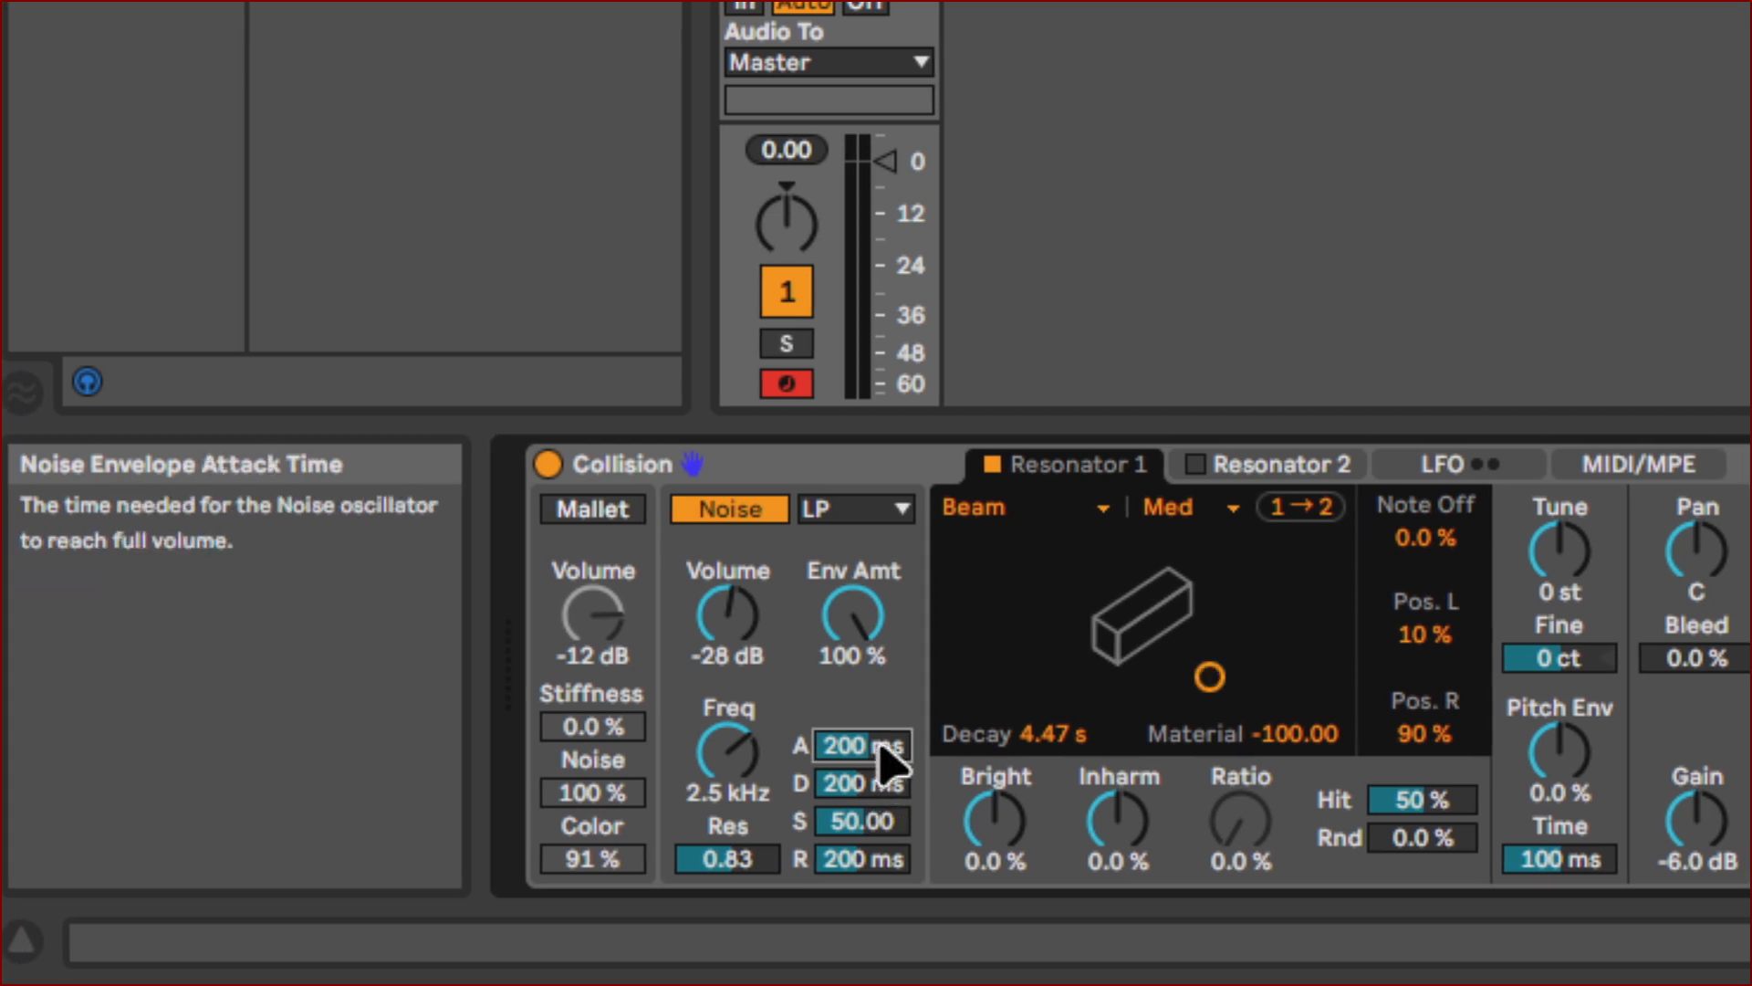
{"action": "type", "text": "."}
{"action": "left_click", "coordinate": [886, 783]}
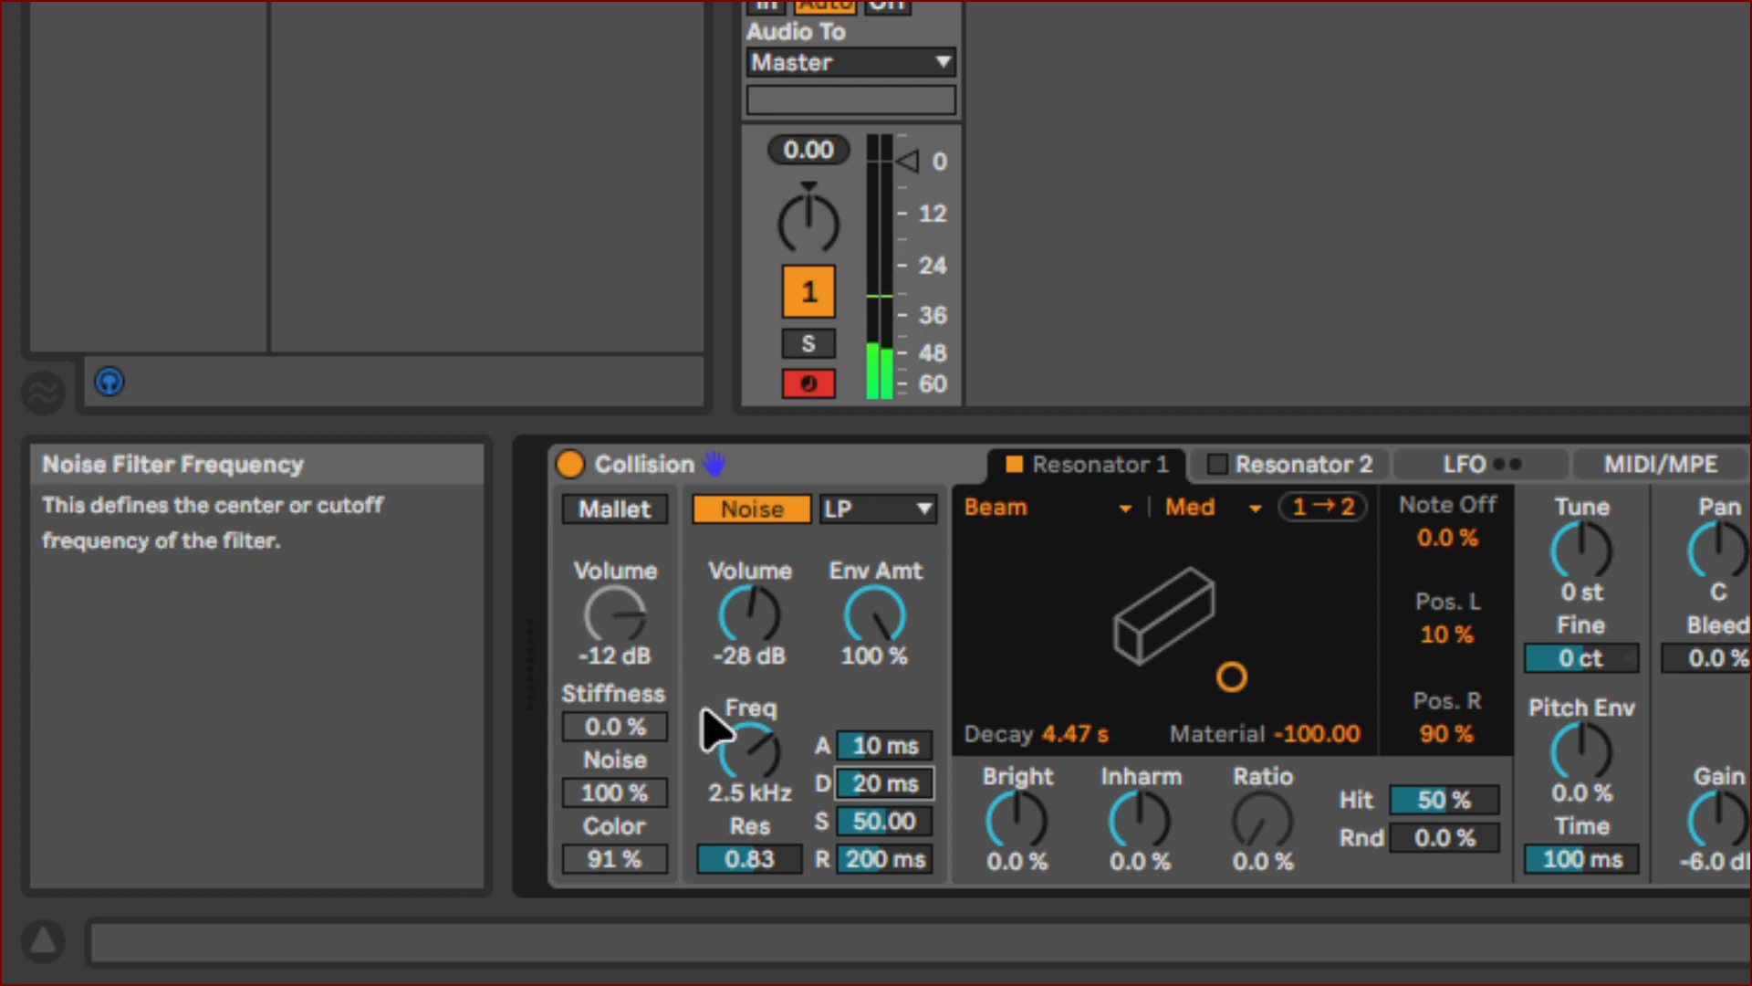
{"action": "left_click", "coordinate": [636, 515]}
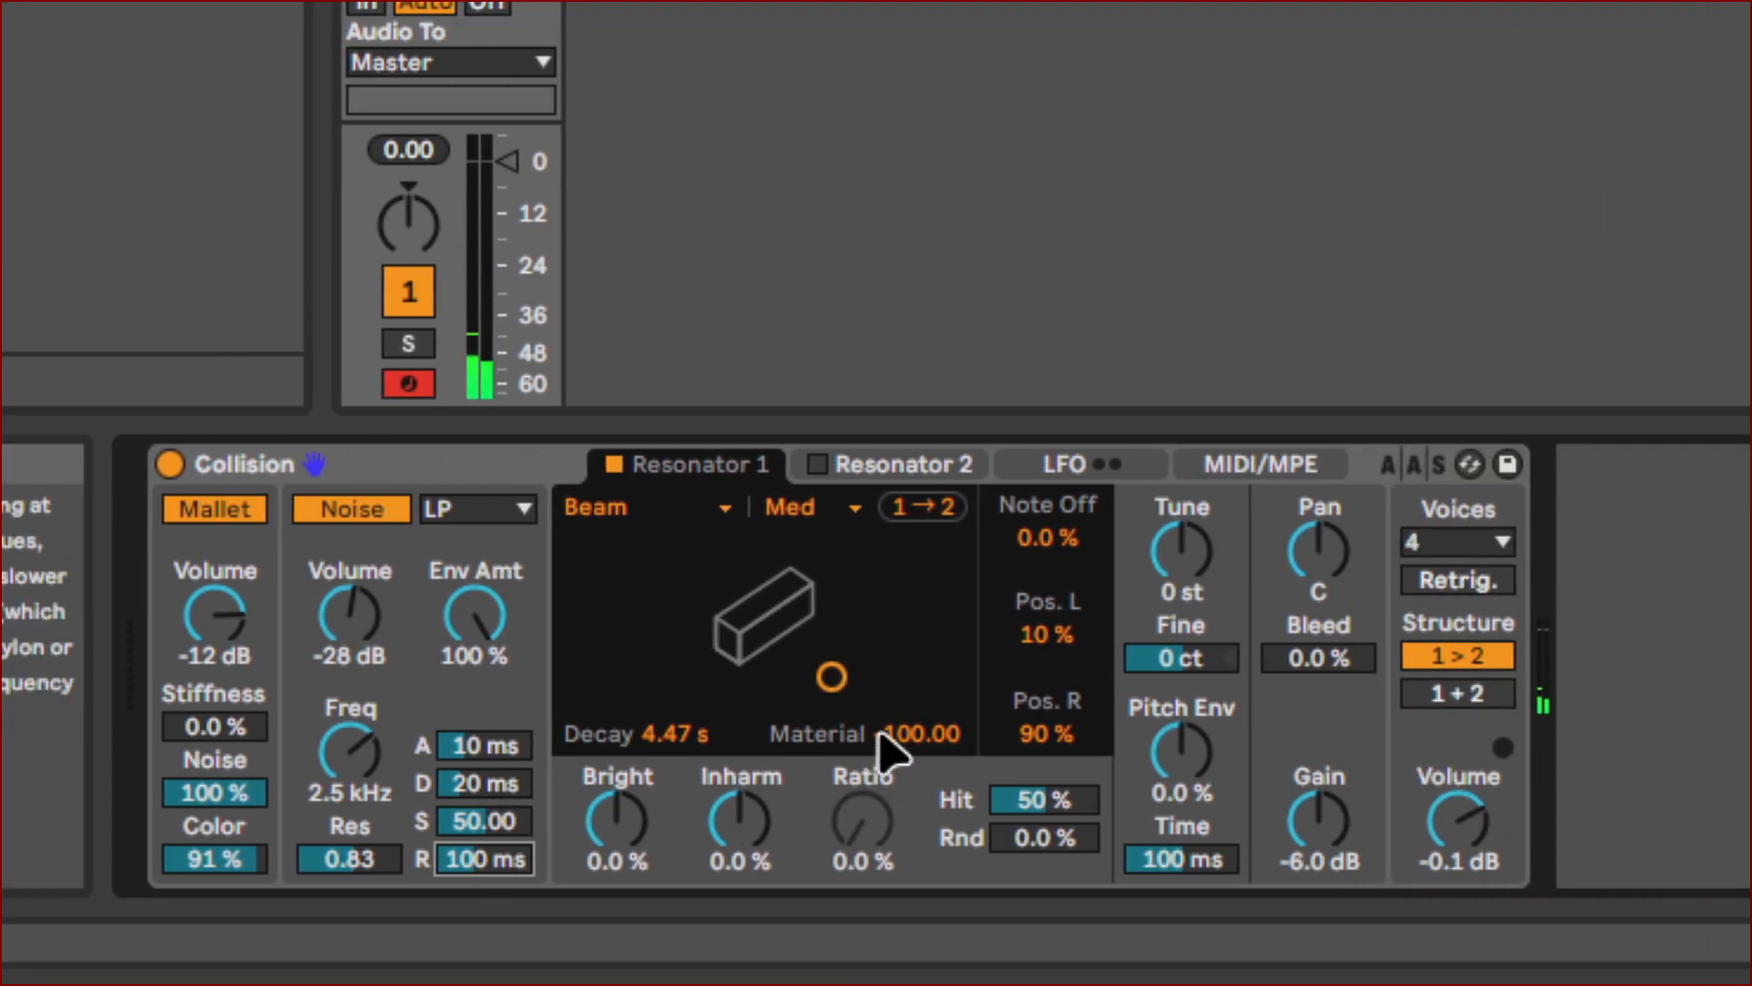
{"action": "left_click_drag", "start_coordinate": [833, 677], "coordinate": [880, 628]}
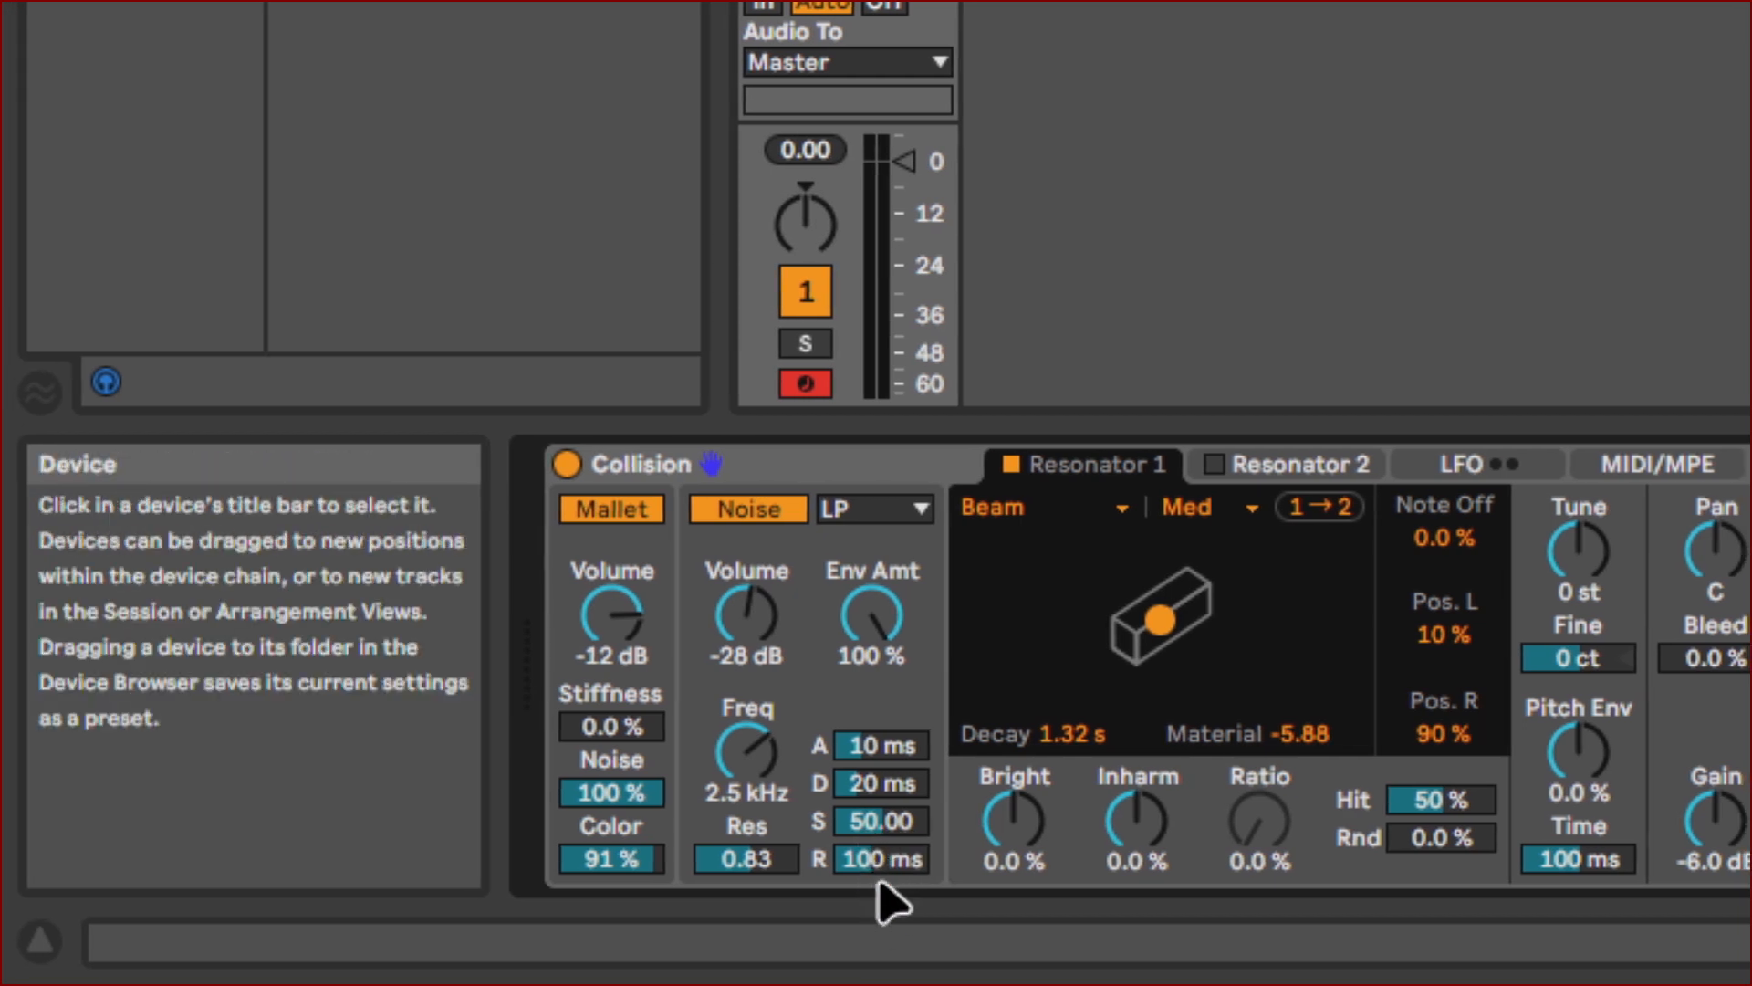
Try the noise envelope with its sustain at 0, and return the sustain to 50.
{"action": "left_click", "coordinate": [878, 819]}
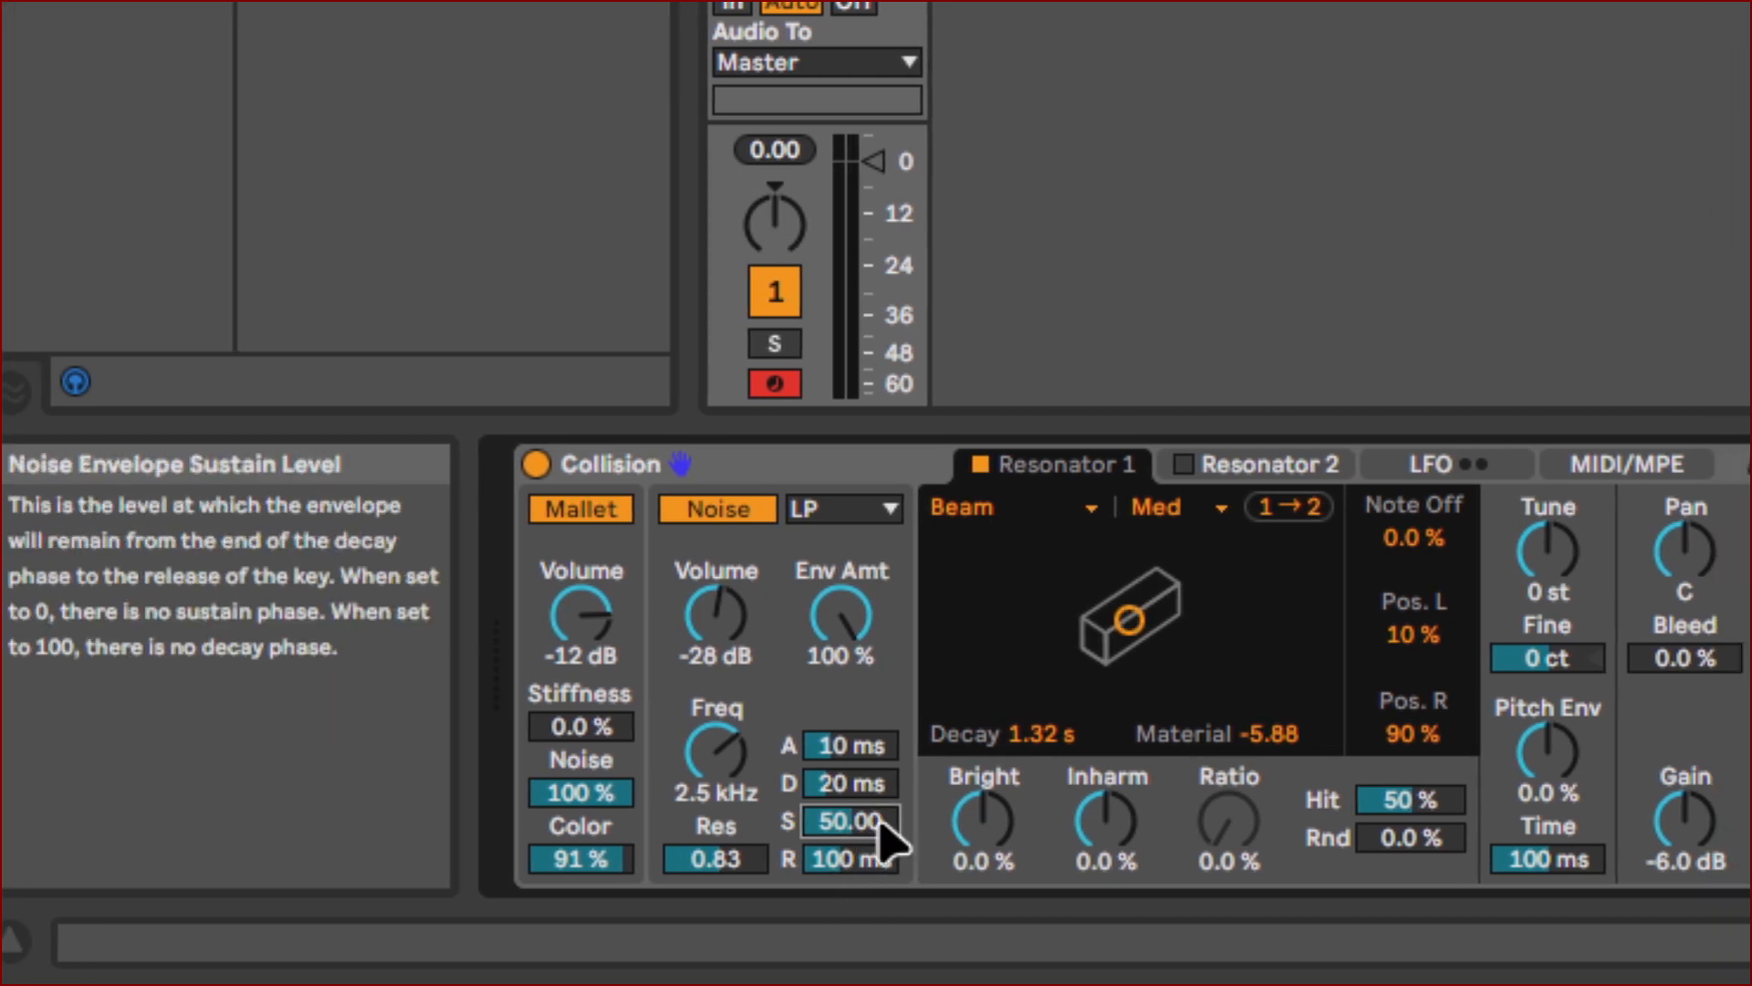
{"action": "type", "text": "0"}
{"action": "key", "text": "Return"}
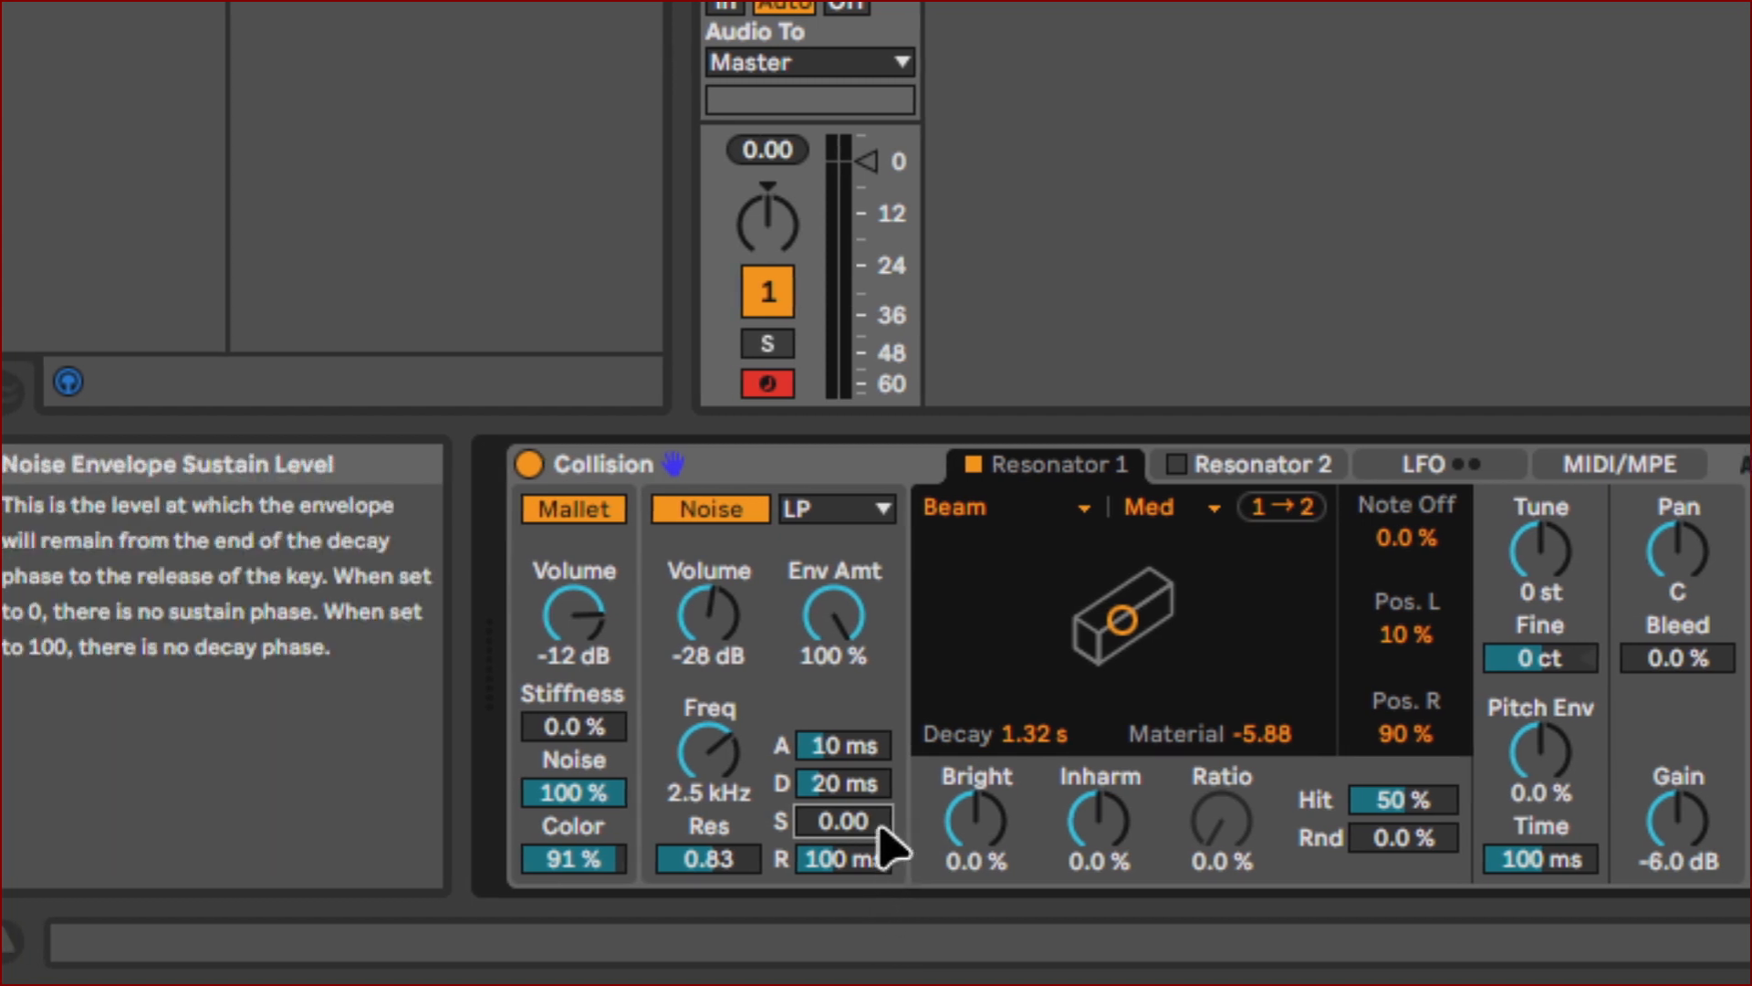
{"action": "type", "text": "0"}
{"action": "key", "text": "Return"}
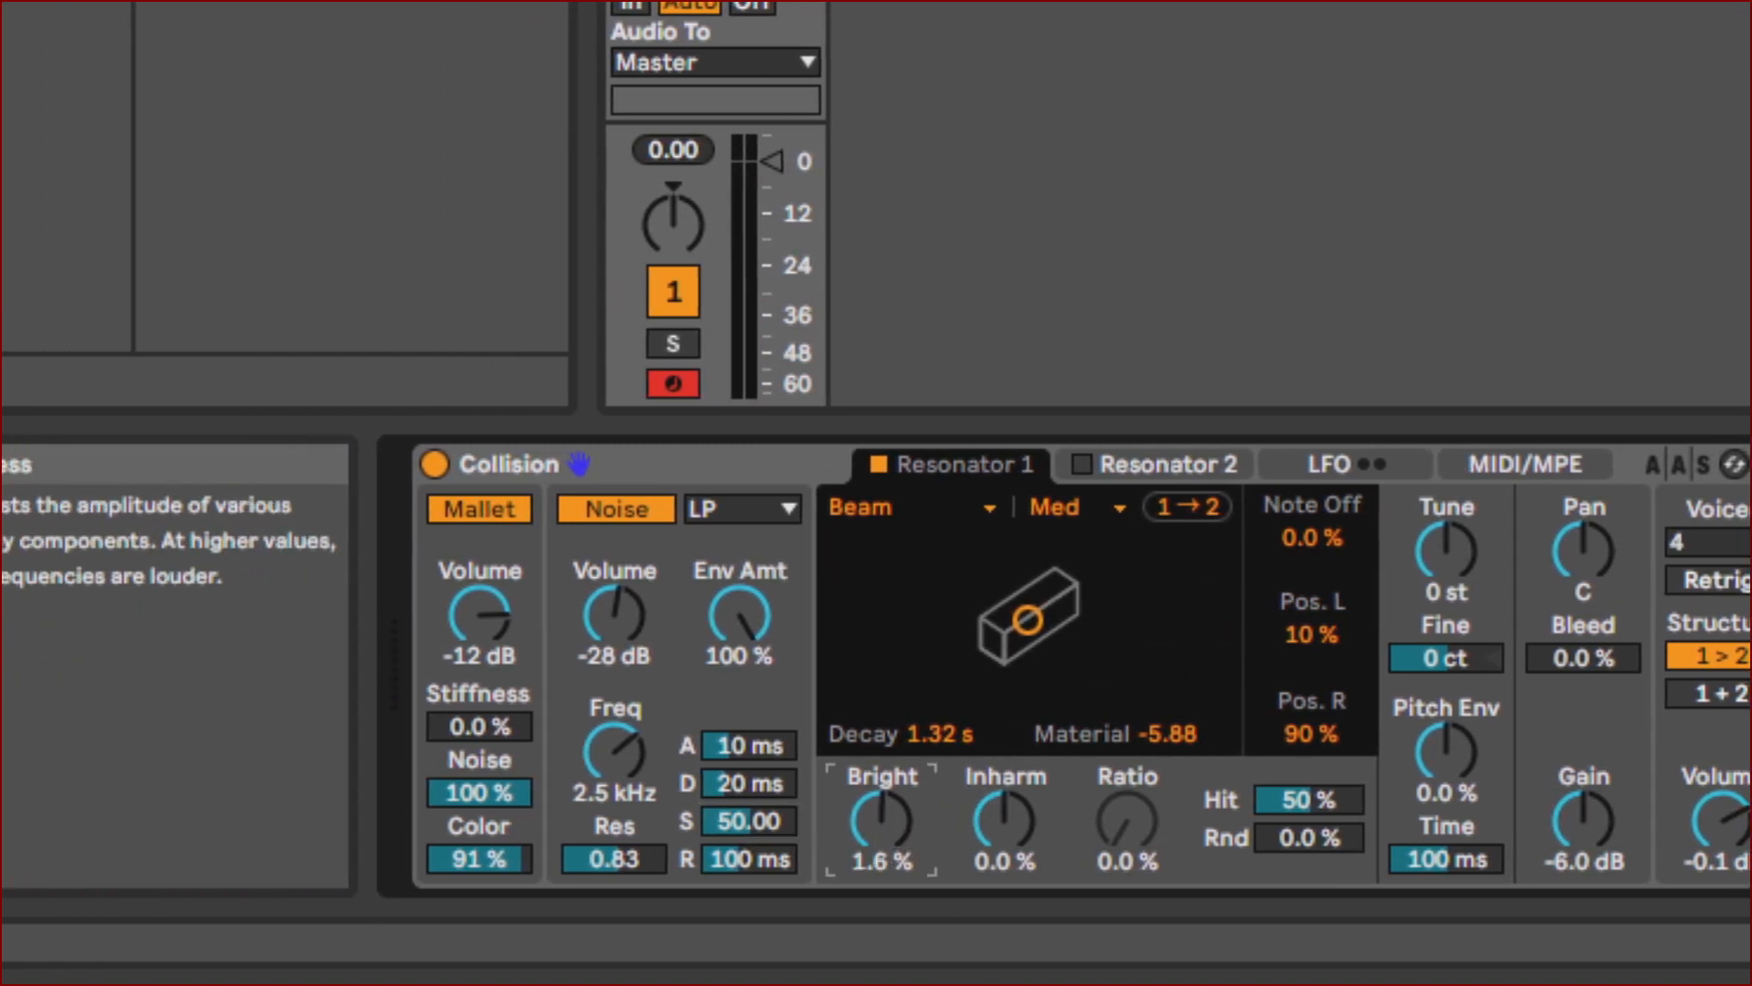
Sweep Resonator 1's brightness and inharmonics through low and high values, ending at Bright -6.3% and Inharm 54%.
{"action": "left_click_drag", "start_coordinate": [881, 820], "coordinate": [881, 732]}
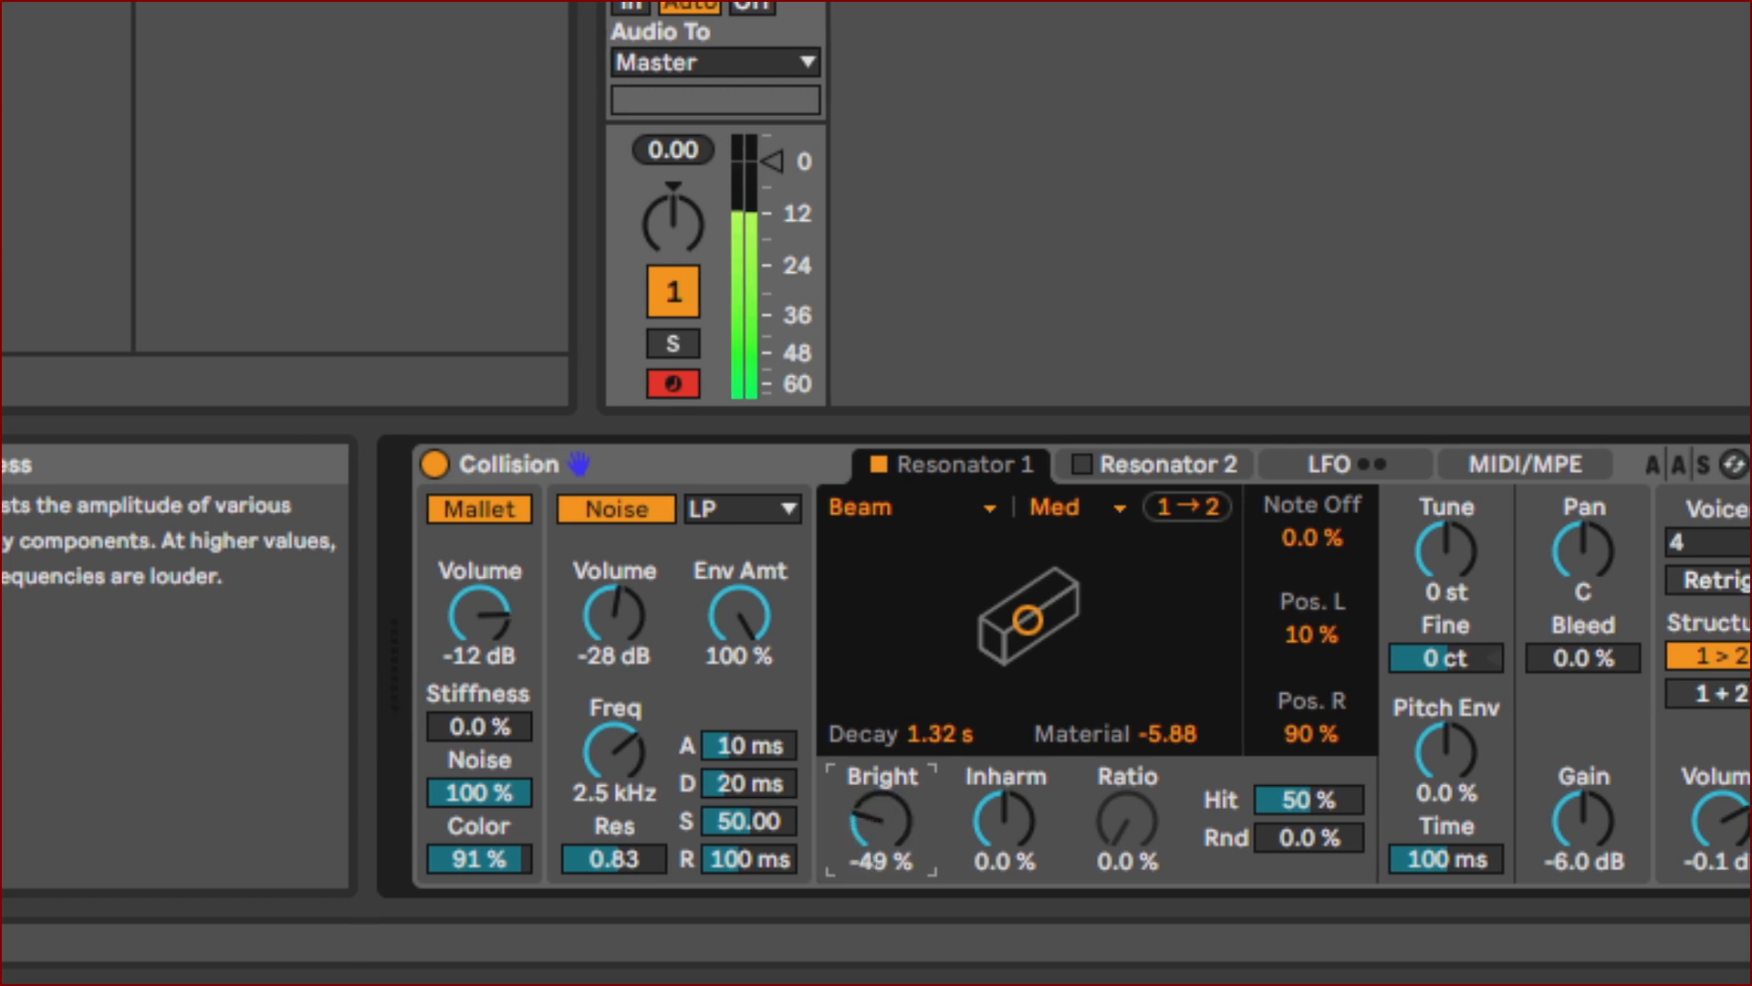
{"action": "left_click_drag", "start_coordinate": [882, 819], "coordinate": [882, 783]}
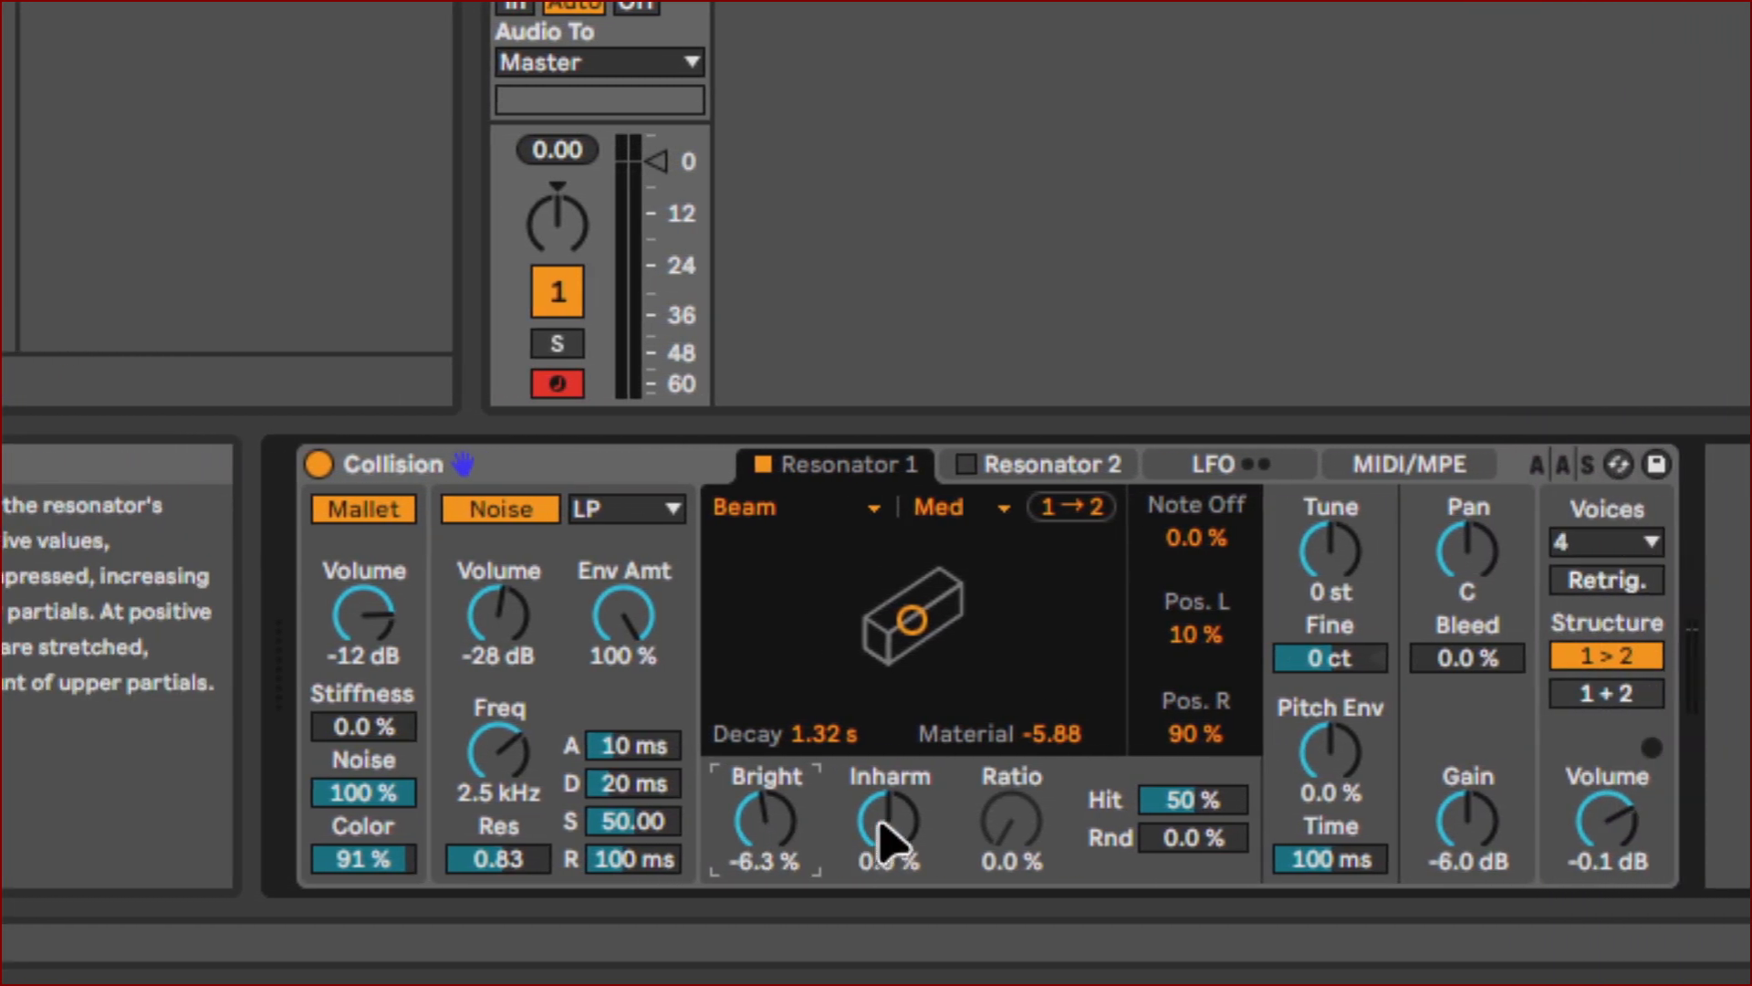
{"action": "left_click", "coordinate": [880, 821]}
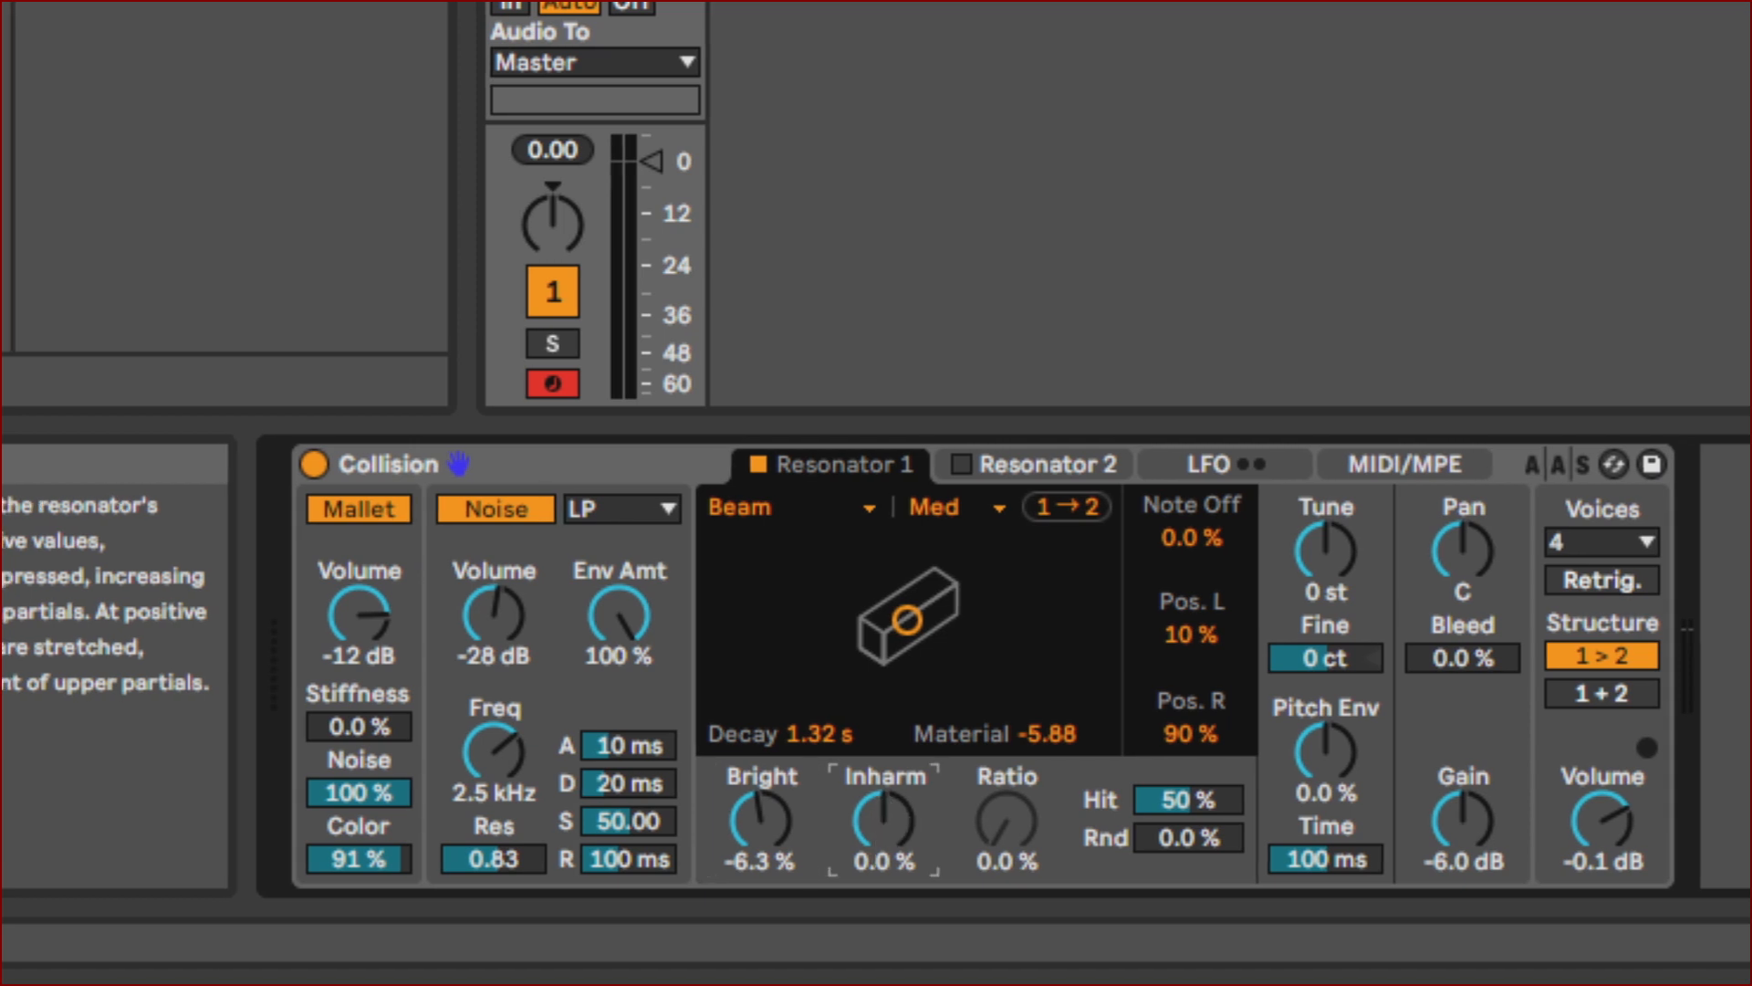
{"action": "left_click_drag", "start_coordinate": [879, 821], "coordinate": [880, 860]}
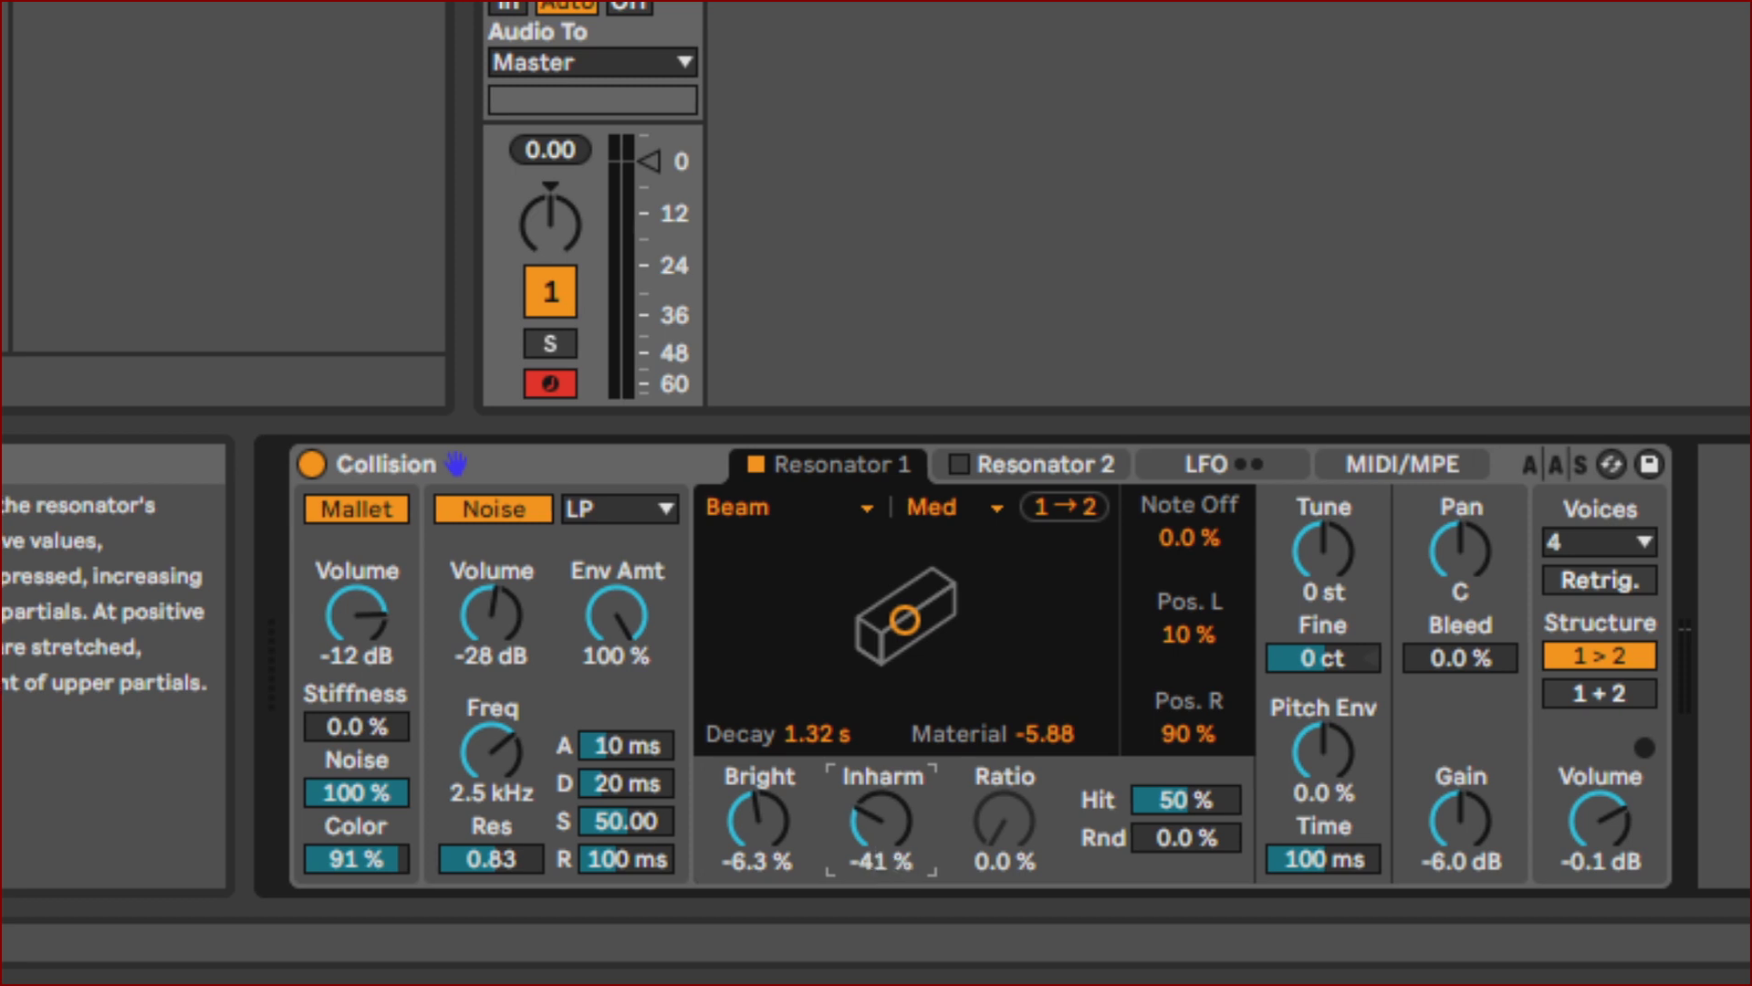
{"action": "left_click_drag", "start_coordinate": [878, 818], "coordinate": [879, 758]}
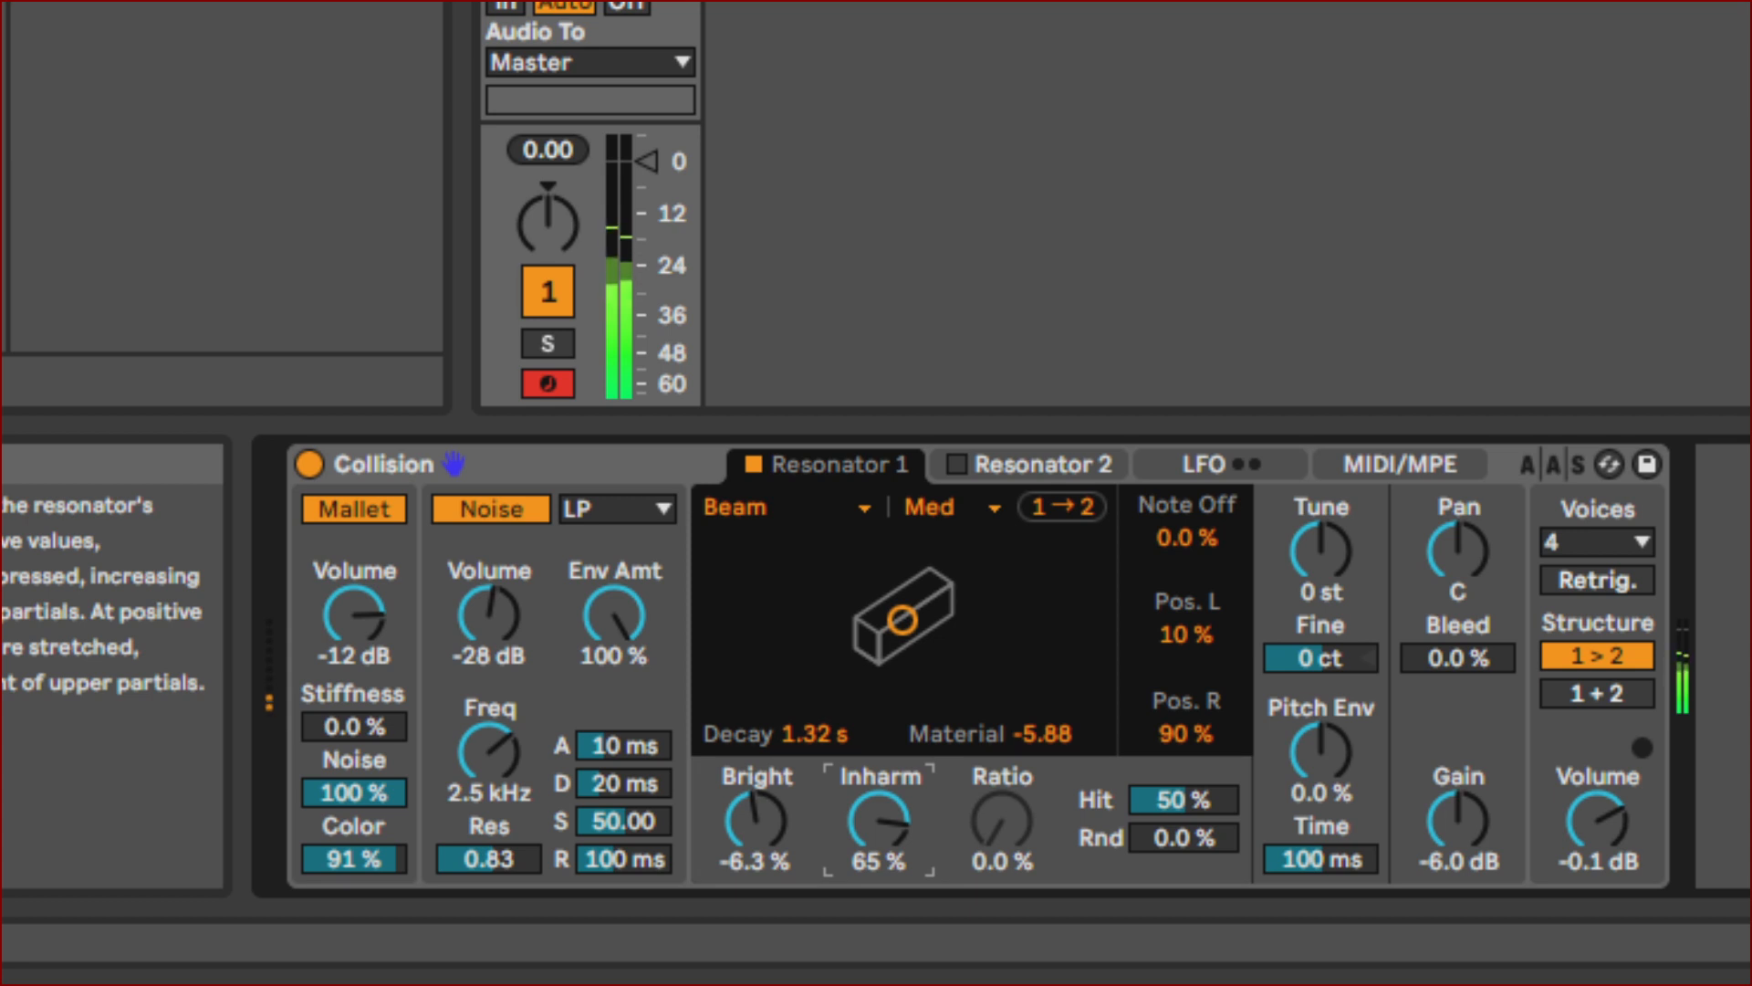
{"action": "left_click_drag", "start_coordinate": [879, 845], "coordinate": [879, 853]}
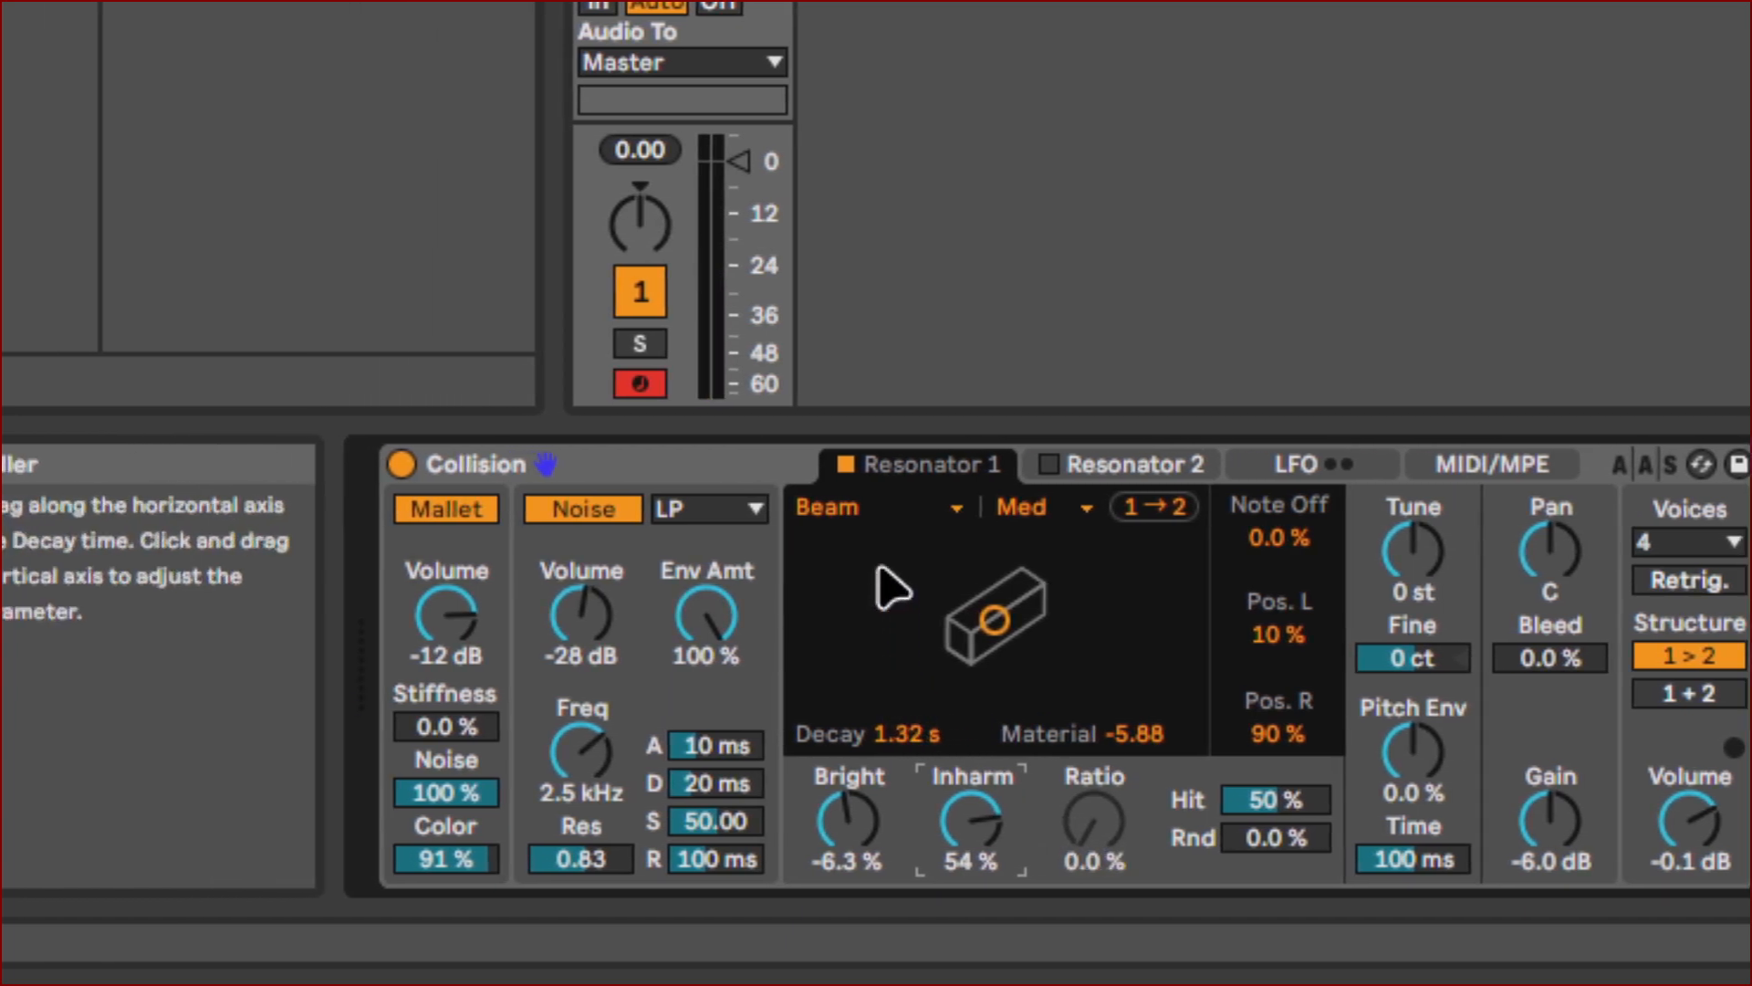
Change Resonator 1's type to Marimba and turn off the Noise exciter.
{"action": "left_click", "coordinate": [887, 509]}
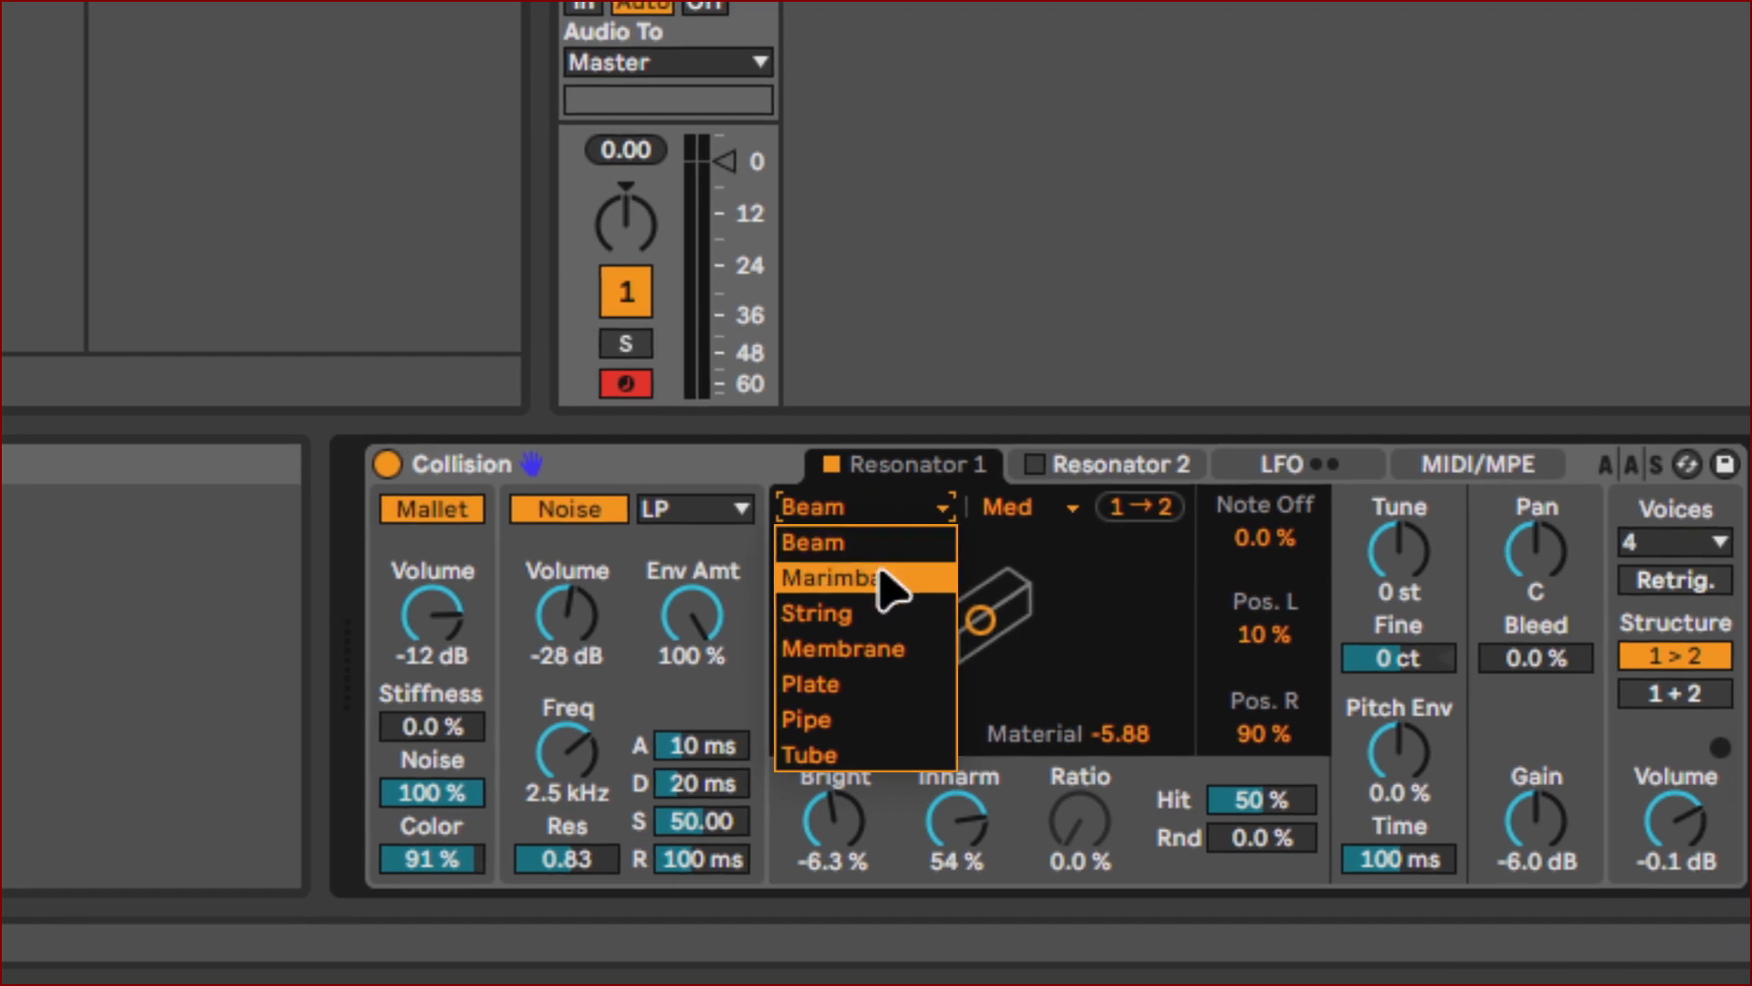
{"action": "left_click", "coordinate": [889, 578]}
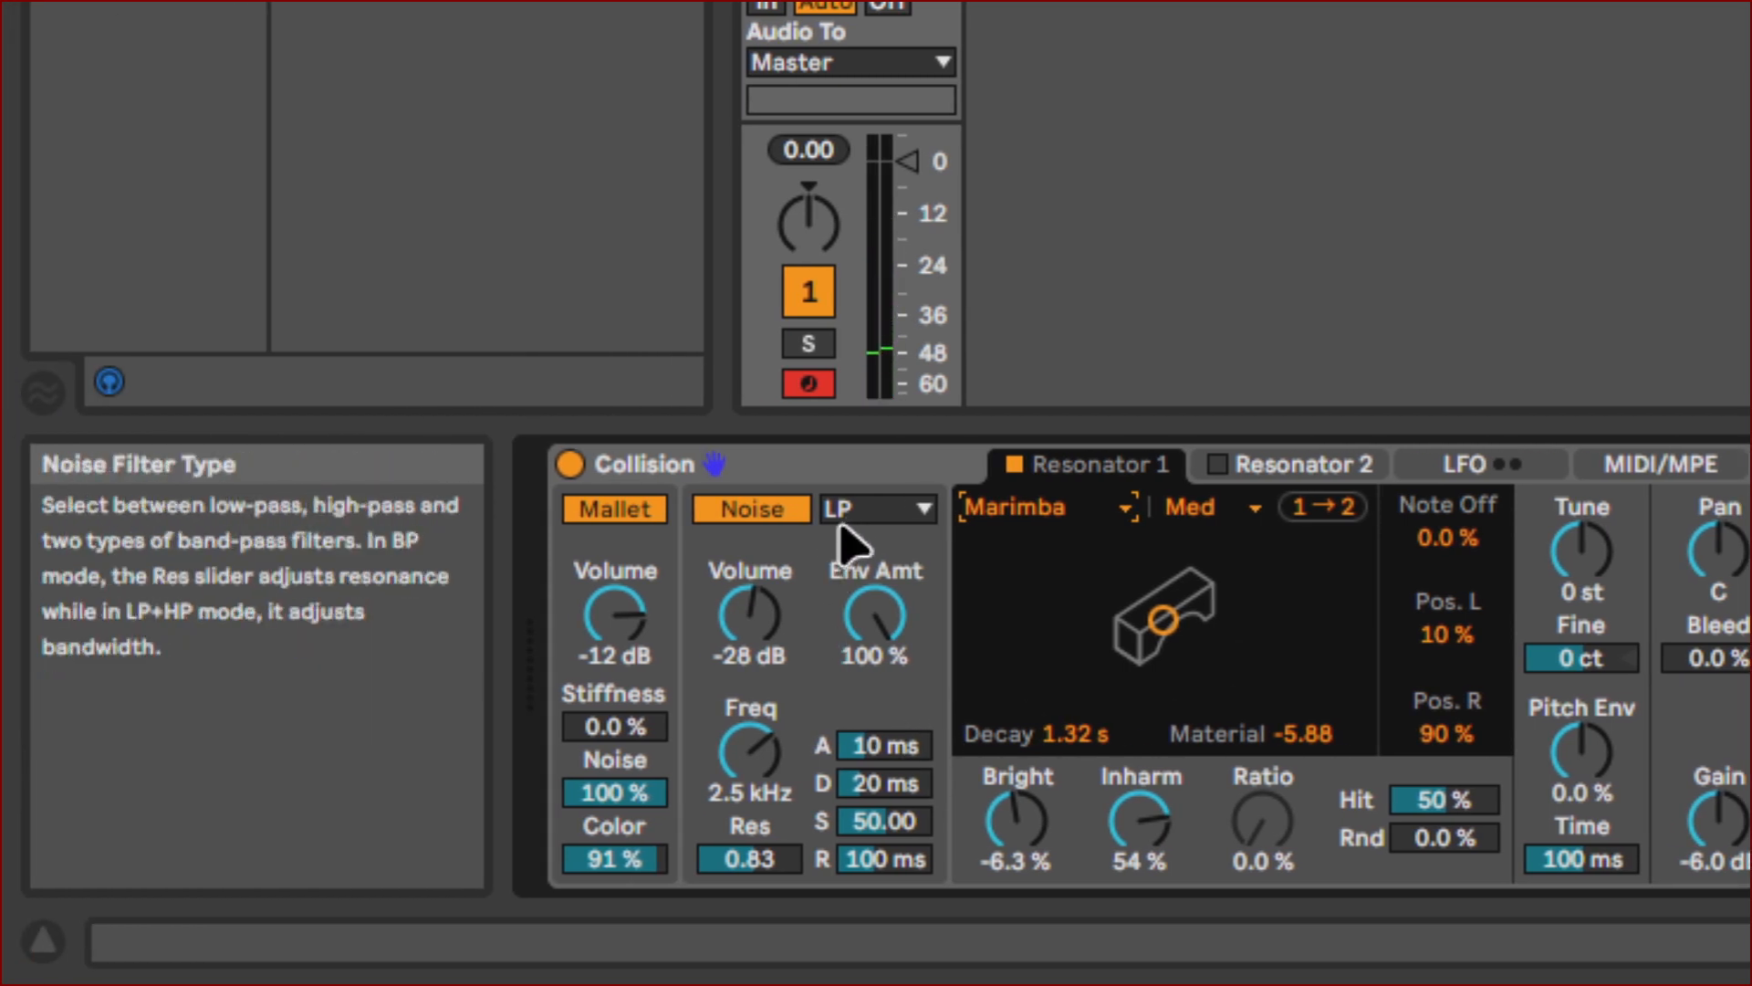
{"action": "left_click", "coordinate": [781, 522]}
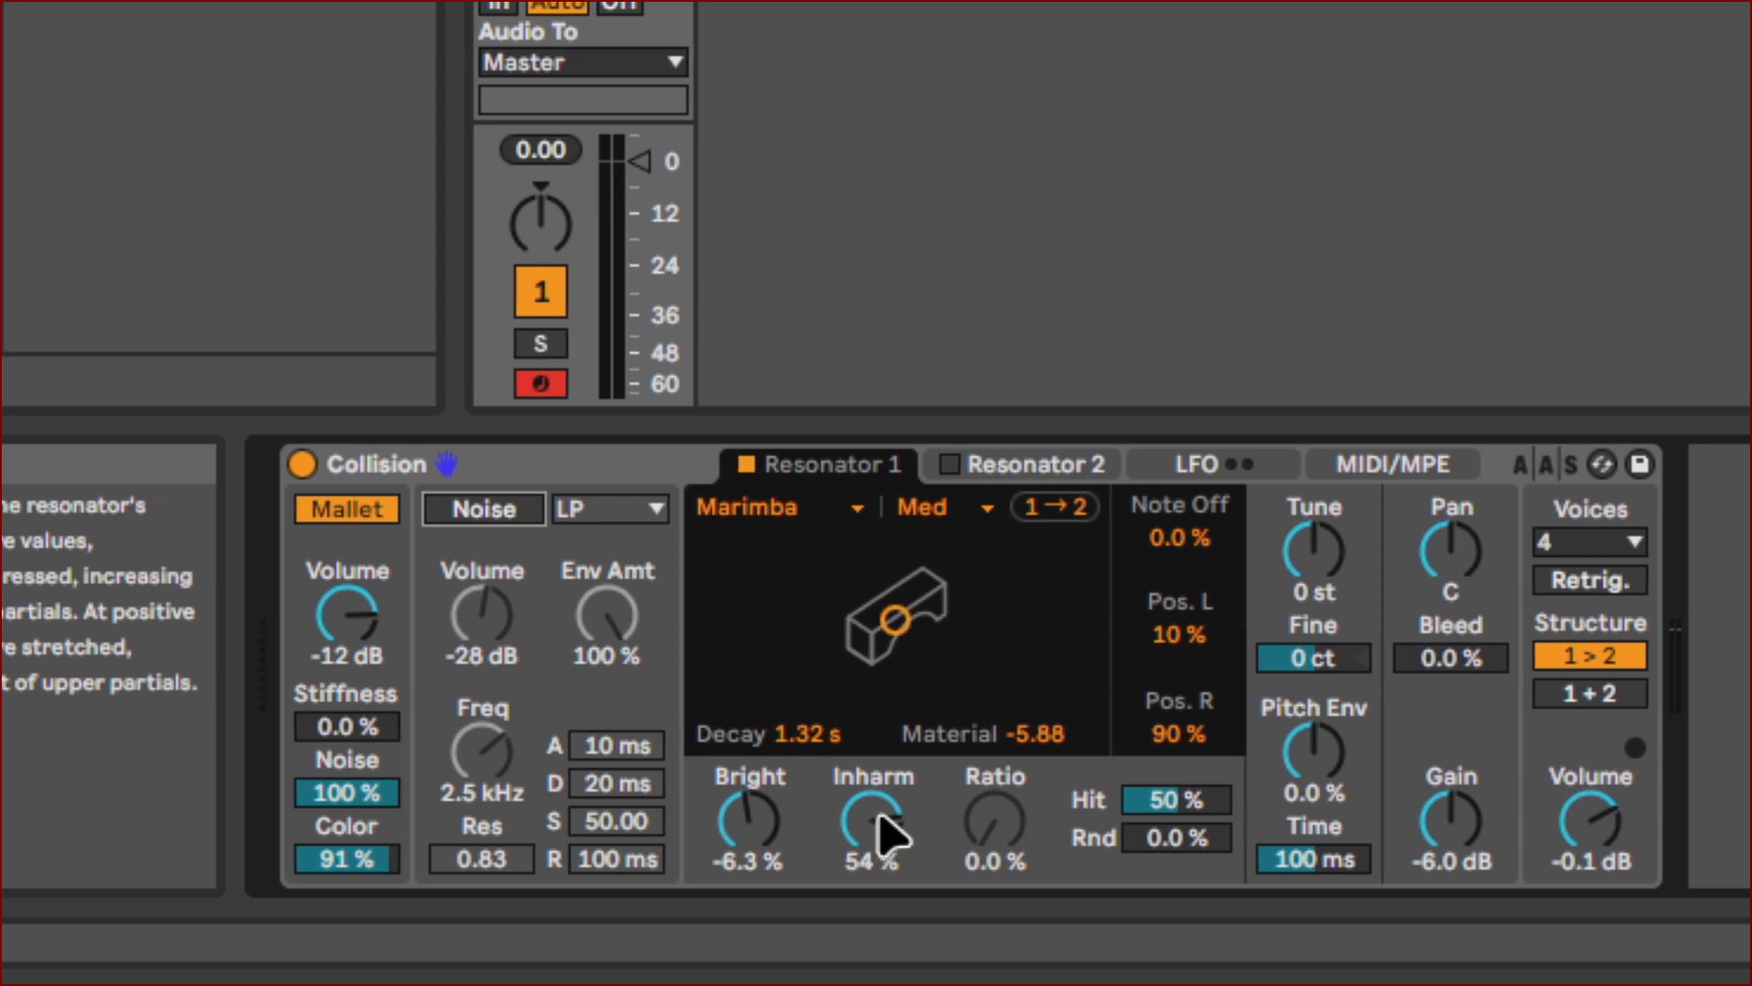
Lower the marimba's inharmonics to -22% and its brightness to -71%.
{"action": "left_click", "coordinate": [880, 826]}
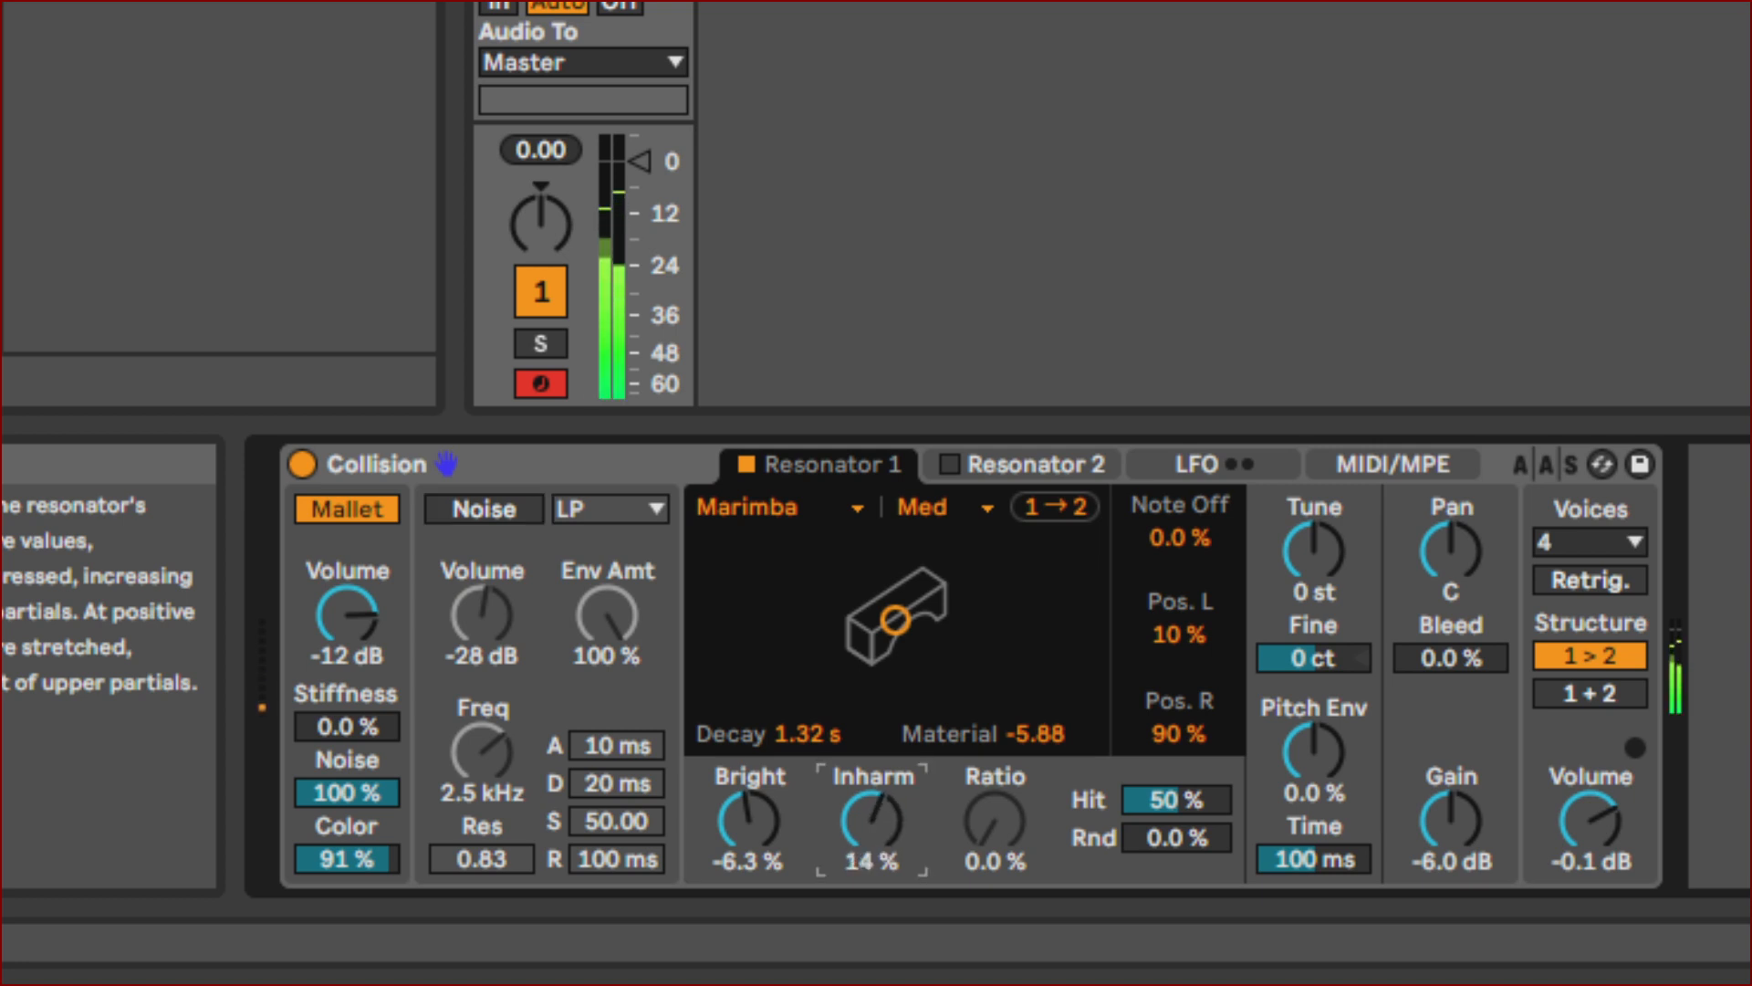
{"action": "mouse_move", "coordinate": [881, 826]}
{"action": "left_mouse_down"}
{"action": "mouse_move", "coordinate": [881, 891]}
{"action": "mouse_move", "coordinate": [880, 787]}
{"action": "mouse_move", "coordinate": [880, 820]}
{"action": "left_mouse_up"}
{"action": "left_click_drag", "start_coordinate": [762, 826], "coordinate": [762, 840]}
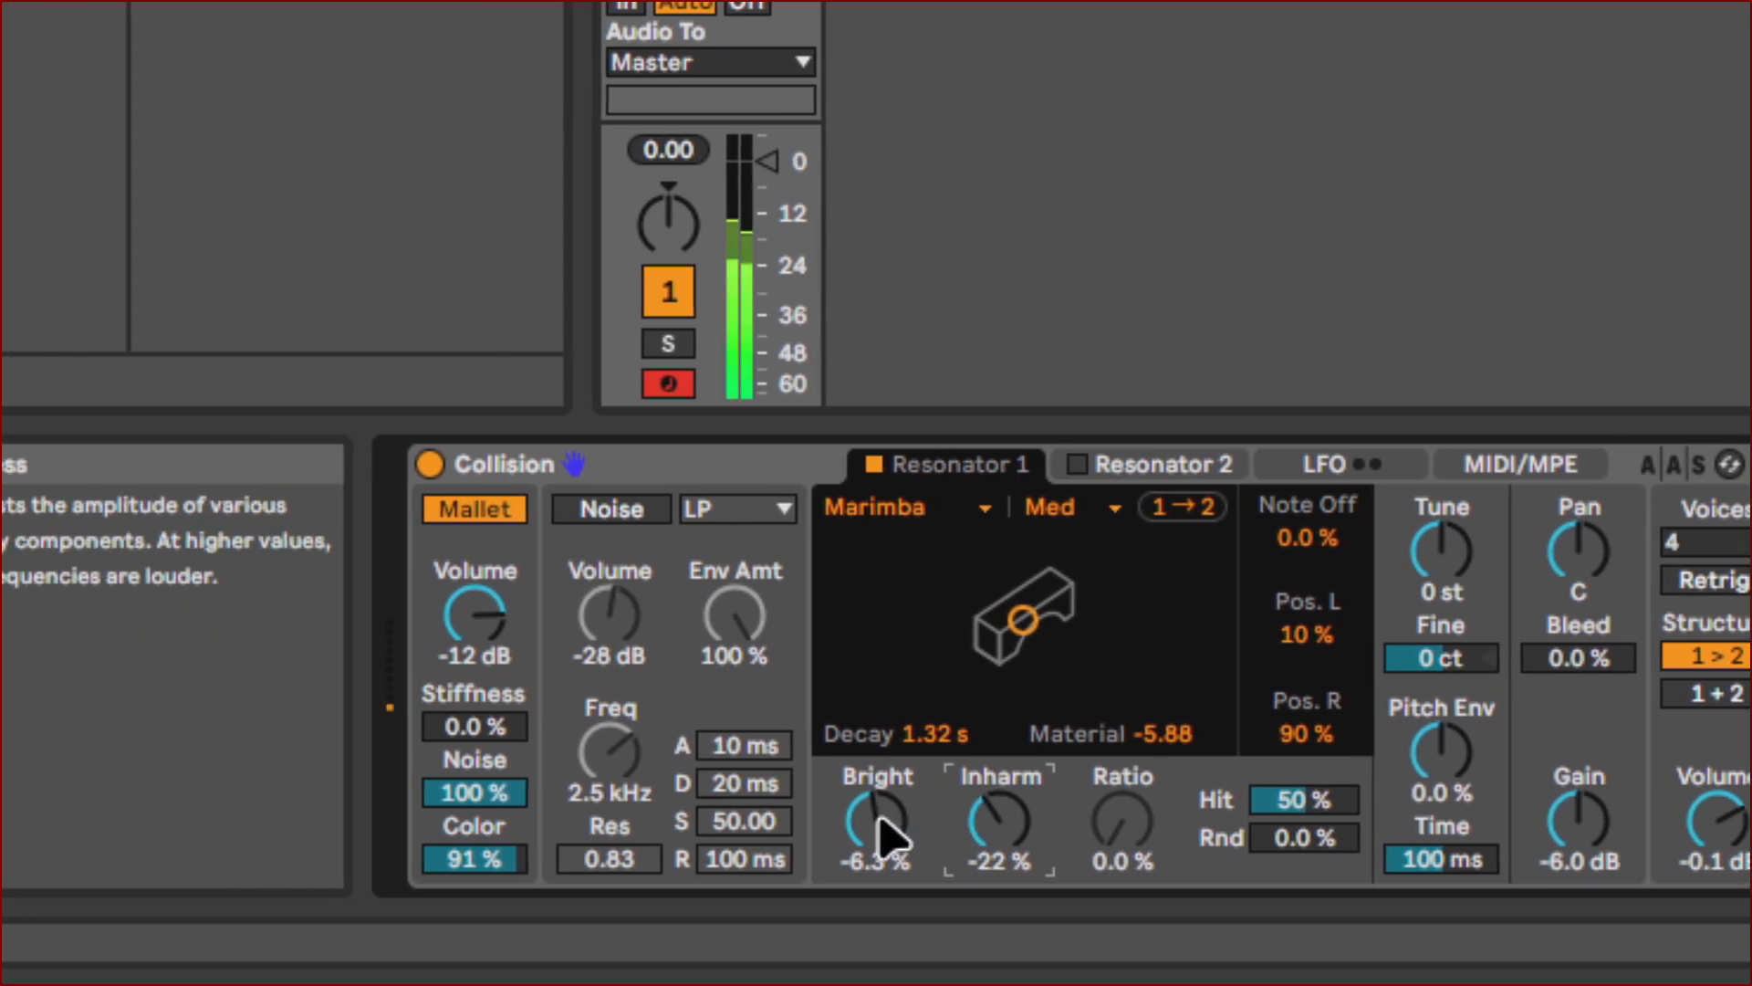
{"action": "left_click_drag", "start_coordinate": [876, 821], "coordinate": [876, 866]}
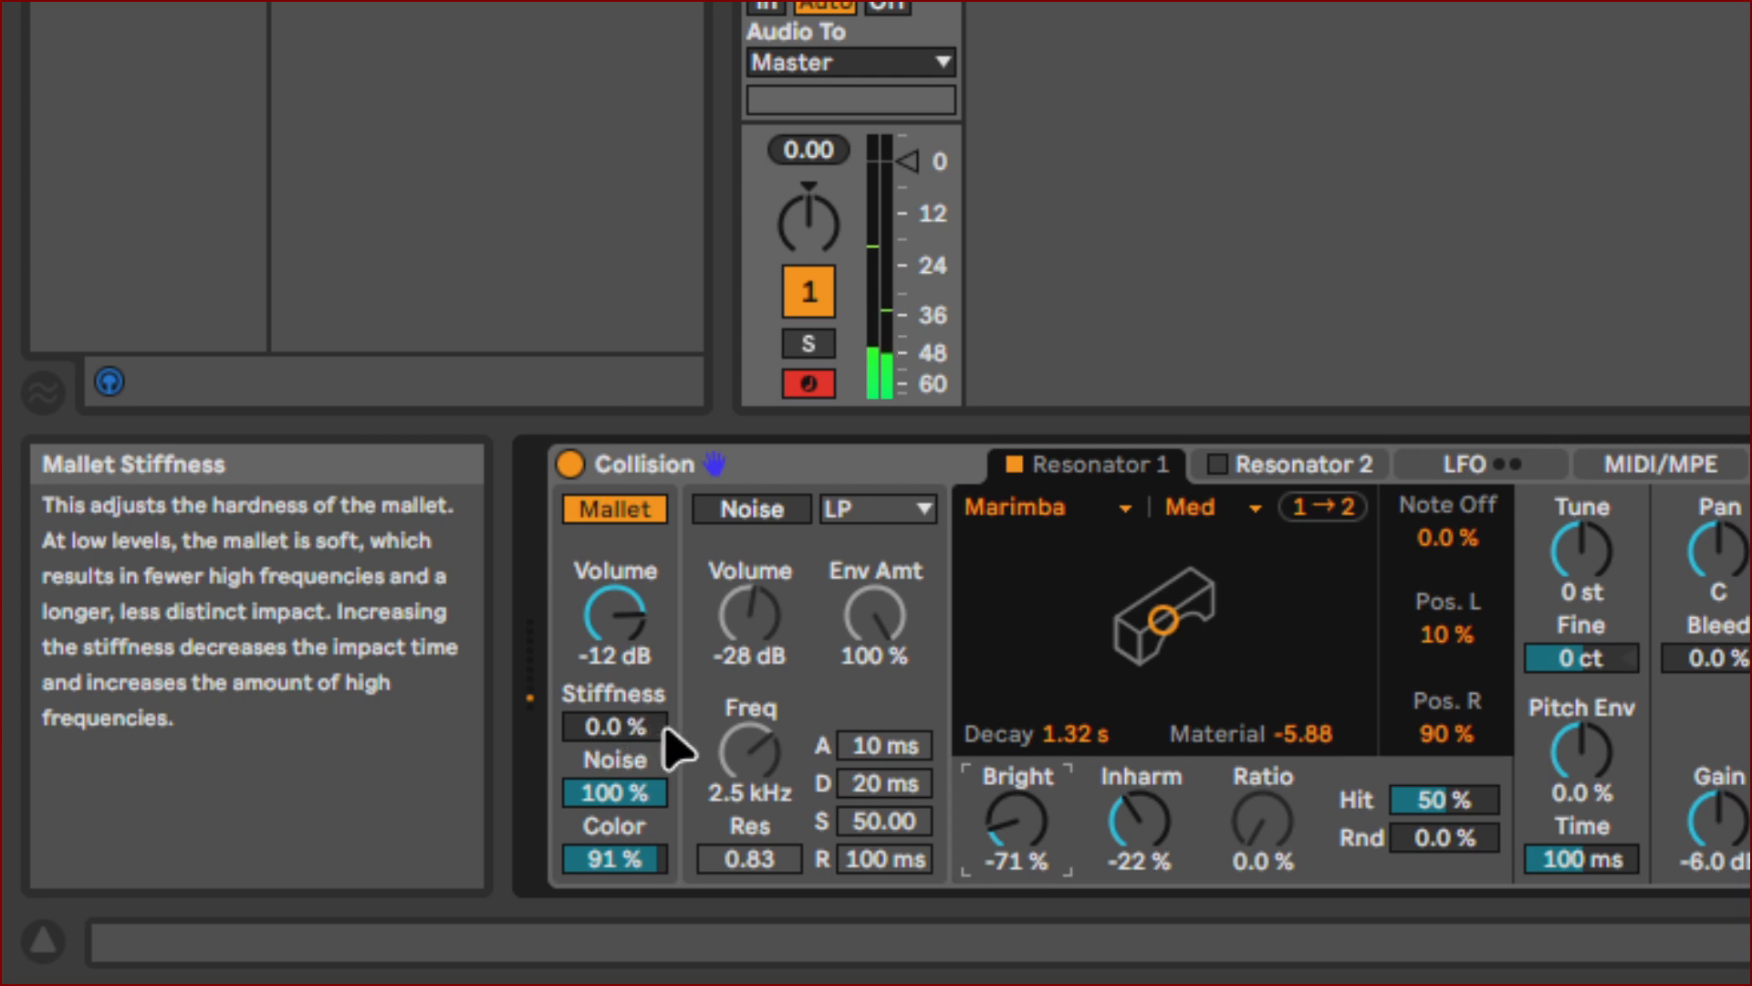
Set the mallet's stiffness to 36% and raise its noise color to 100%.
{"action": "left_click_drag", "start_coordinate": [649, 730], "coordinate": [638, 723]}
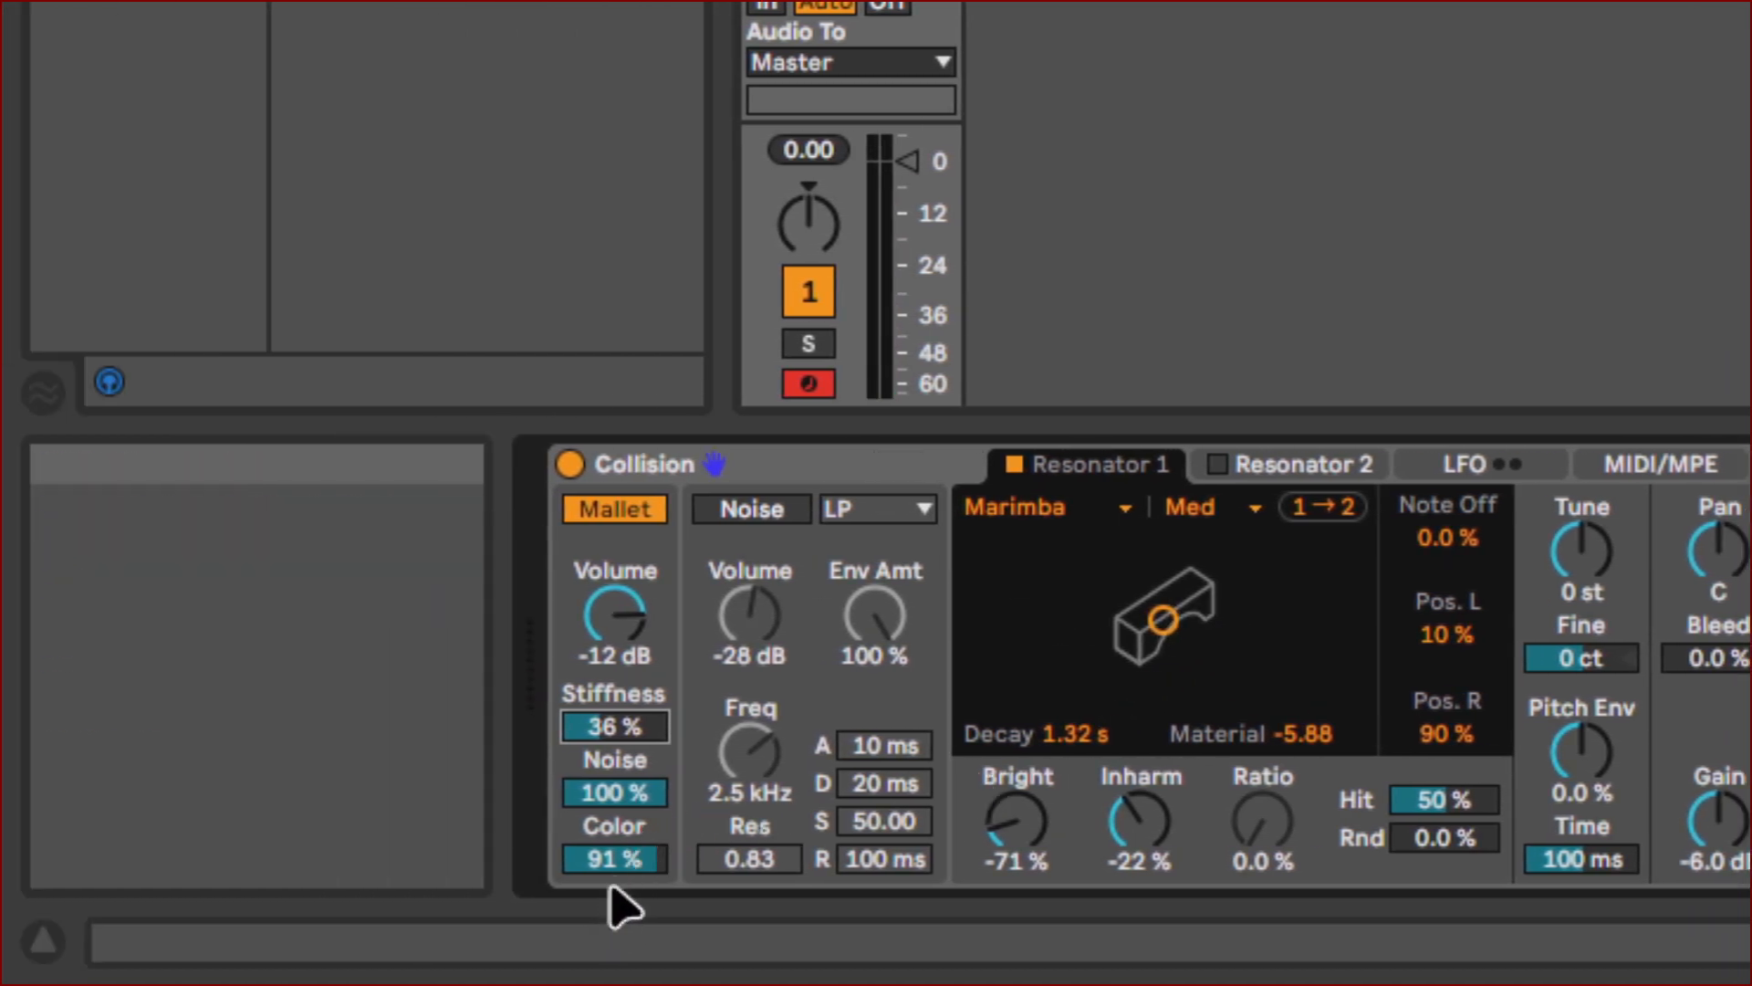
{"action": "left_click", "coordinate": [625, 867]}
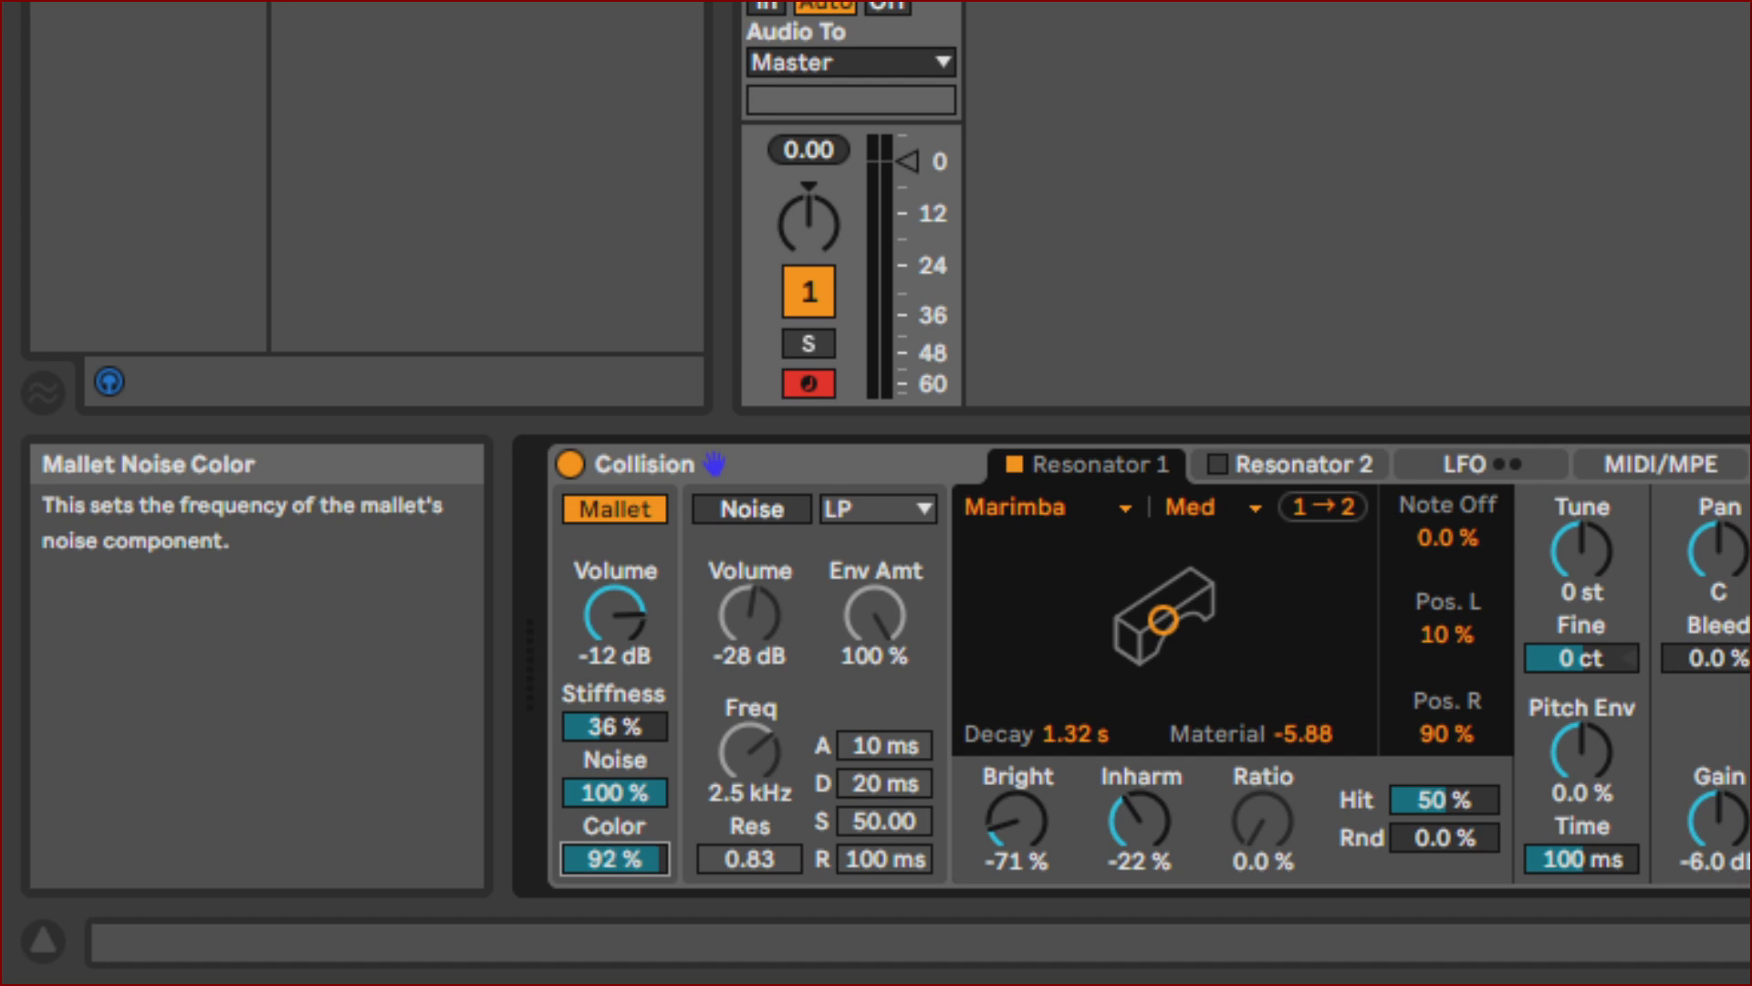
{"action": "left_click_drag", "start_coordinate": [625, 866], "coordinate": [598, 908]}
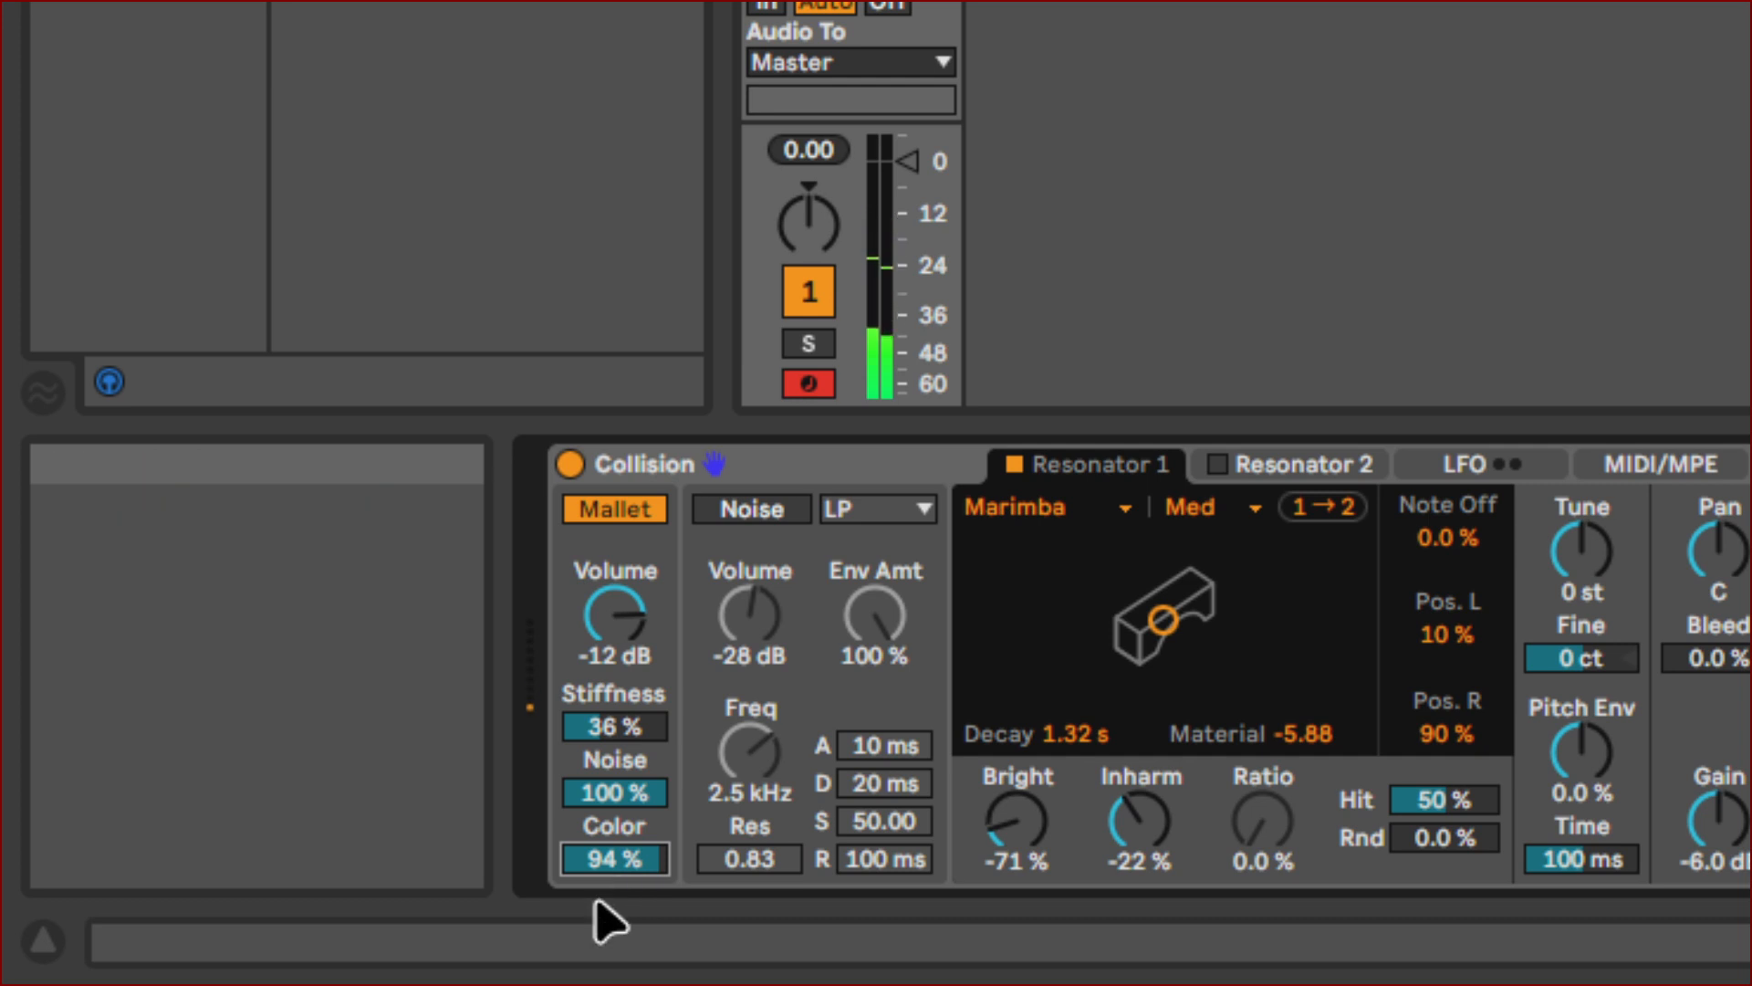
{"action": "left_click_drag", "start_coordinate": [626, 867], "coordinate": [626, 858]}
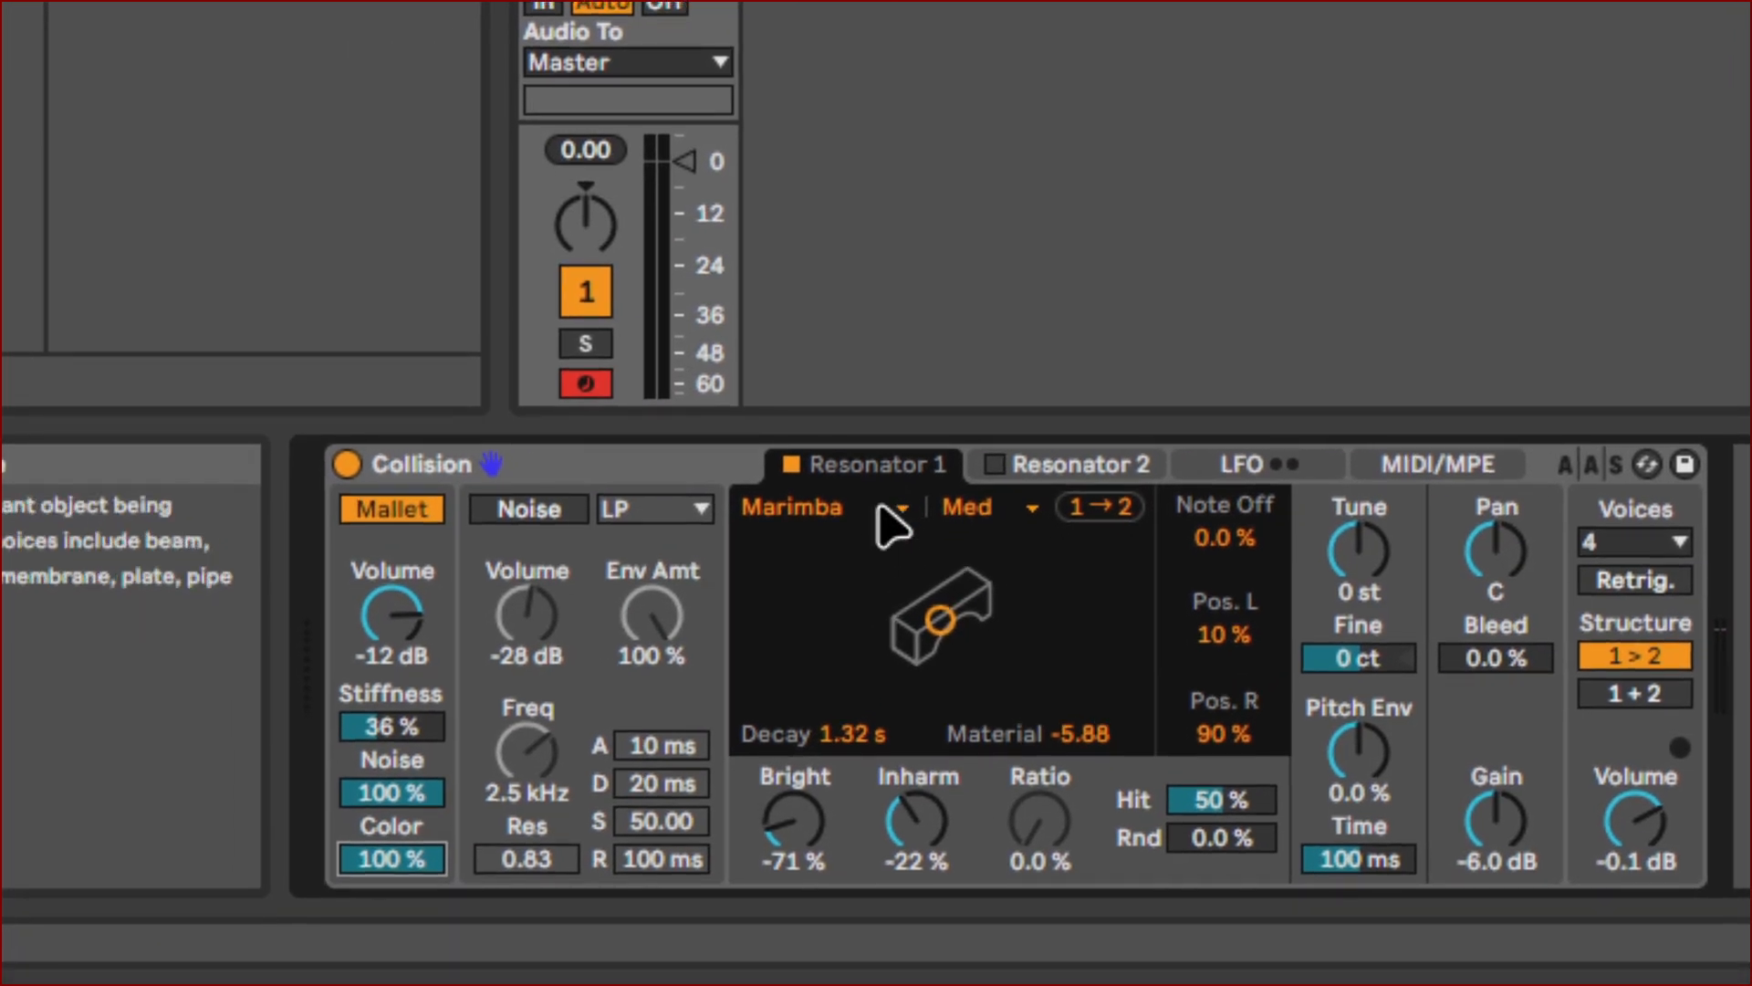
Change Resonator 1's type to String and raise the mallet's stiffness to 92%.
{"action": "left_click", "coordinate": [880, 503]}
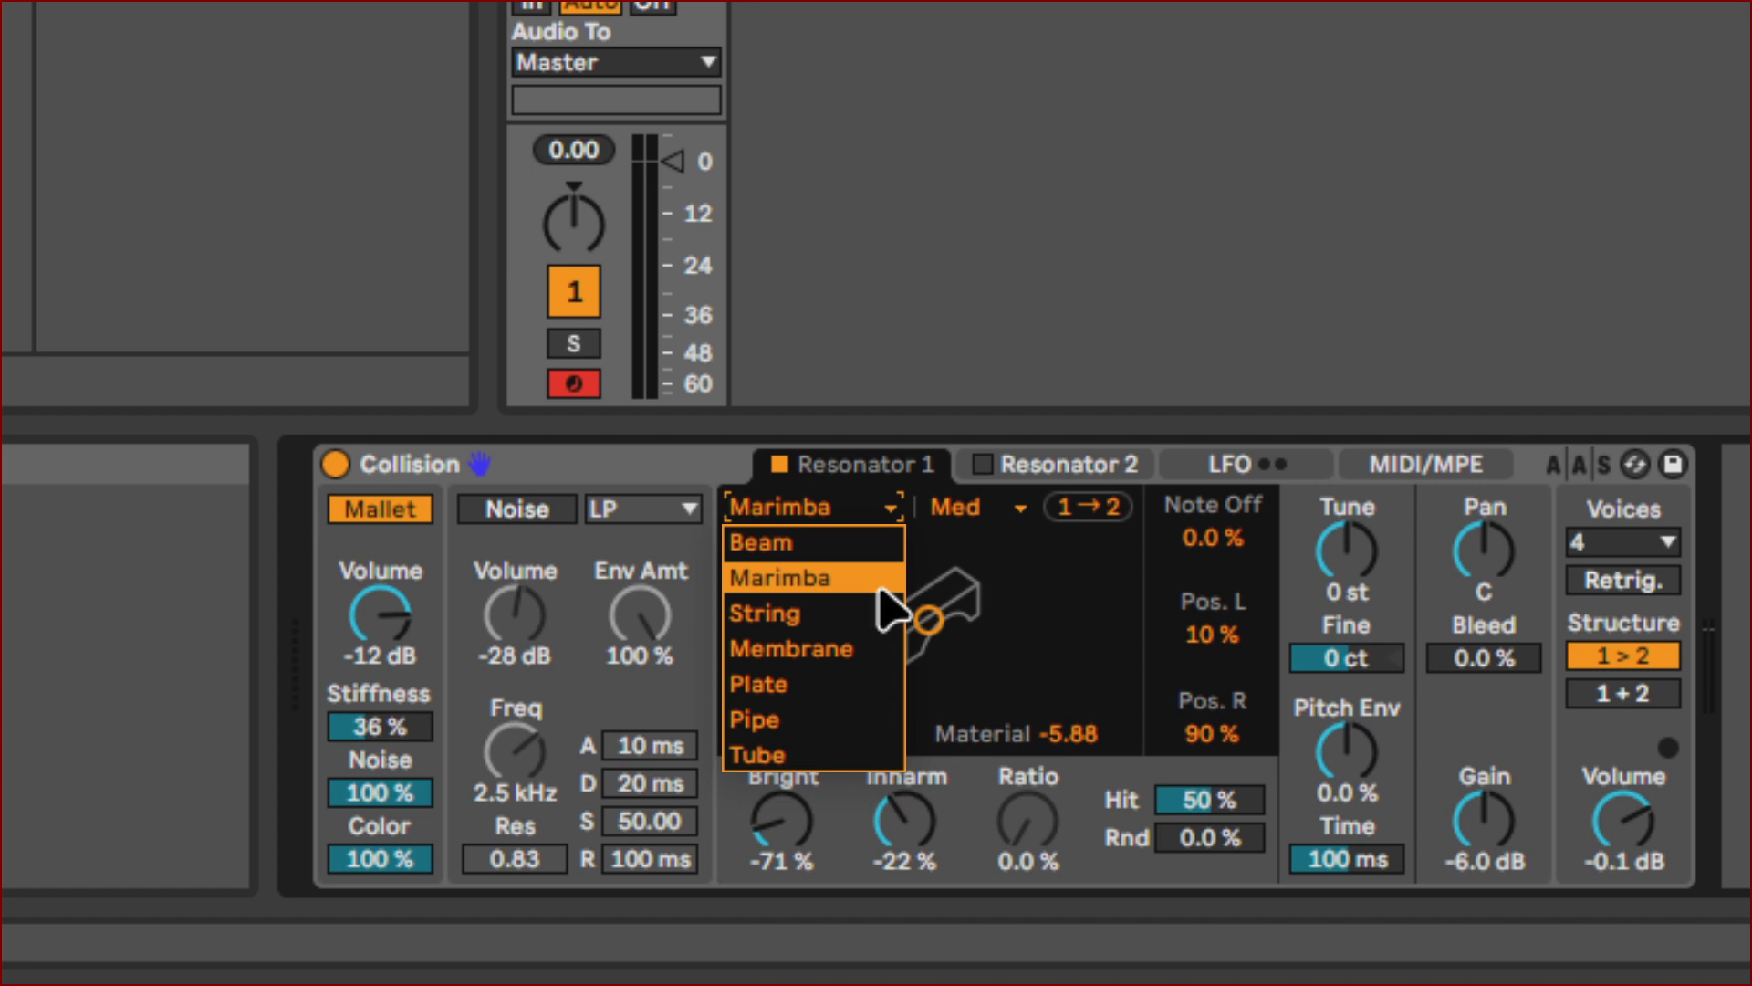
{"action": "left_click", "coordinate": [883, 613]}
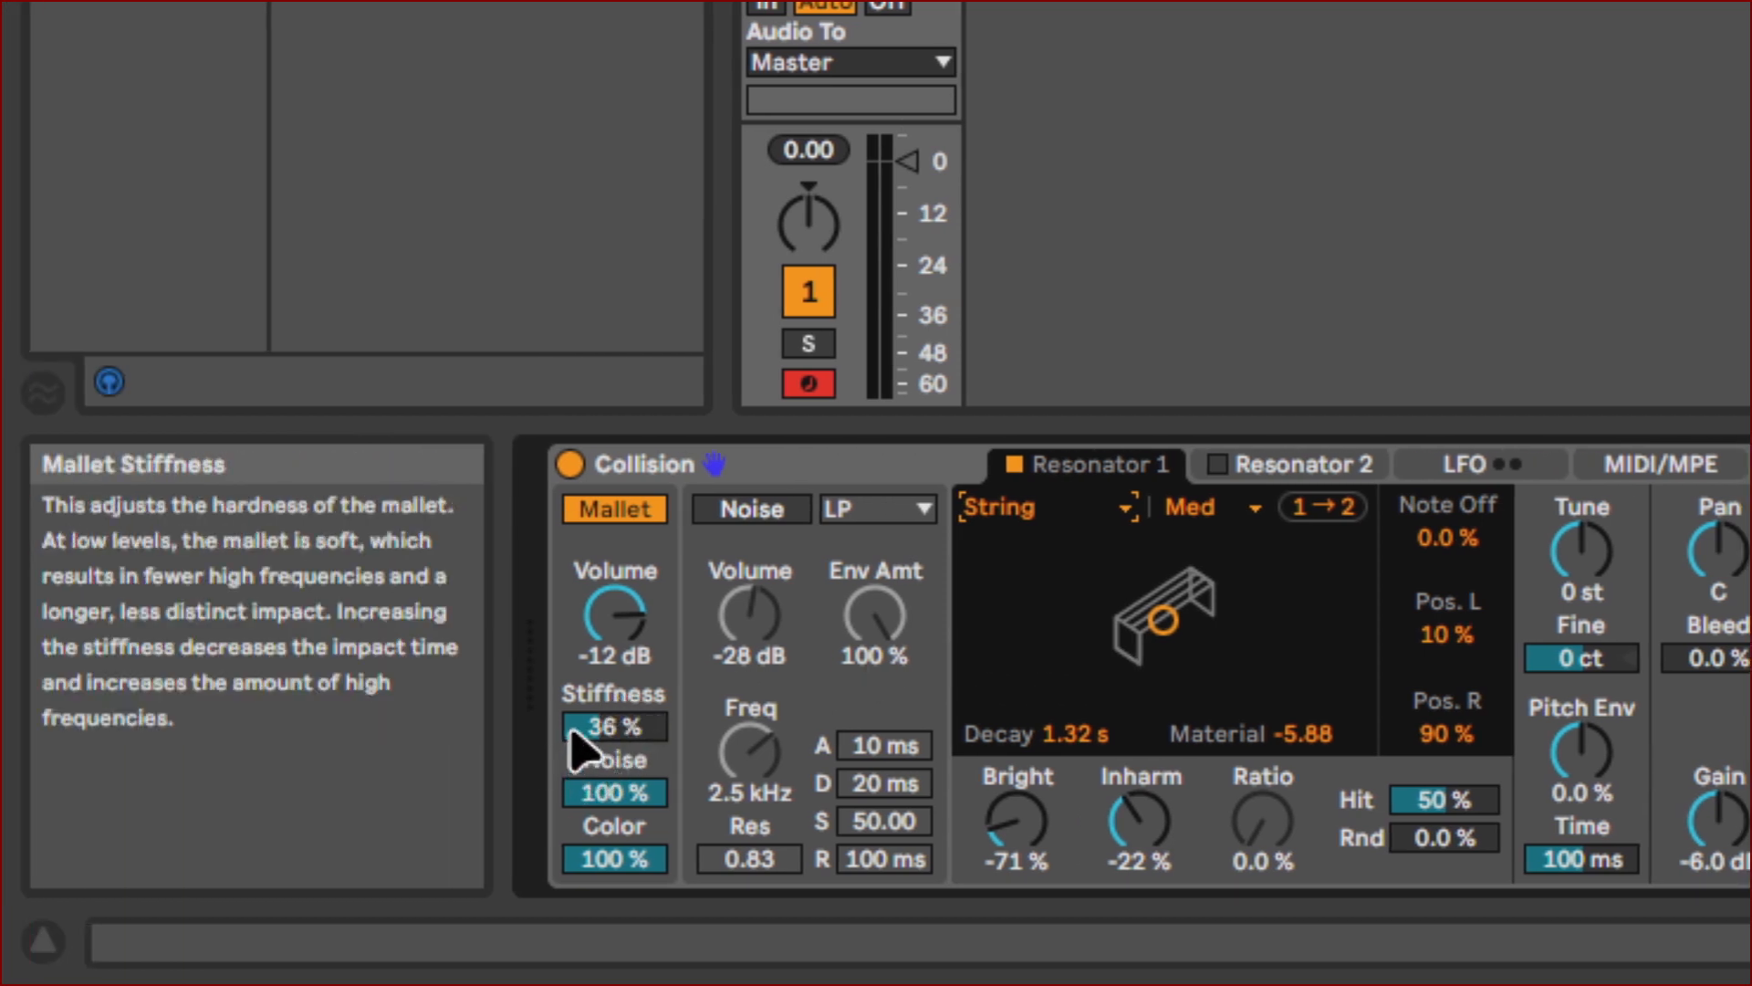
{"action": "left_click", "coordinate": [603, 727]}
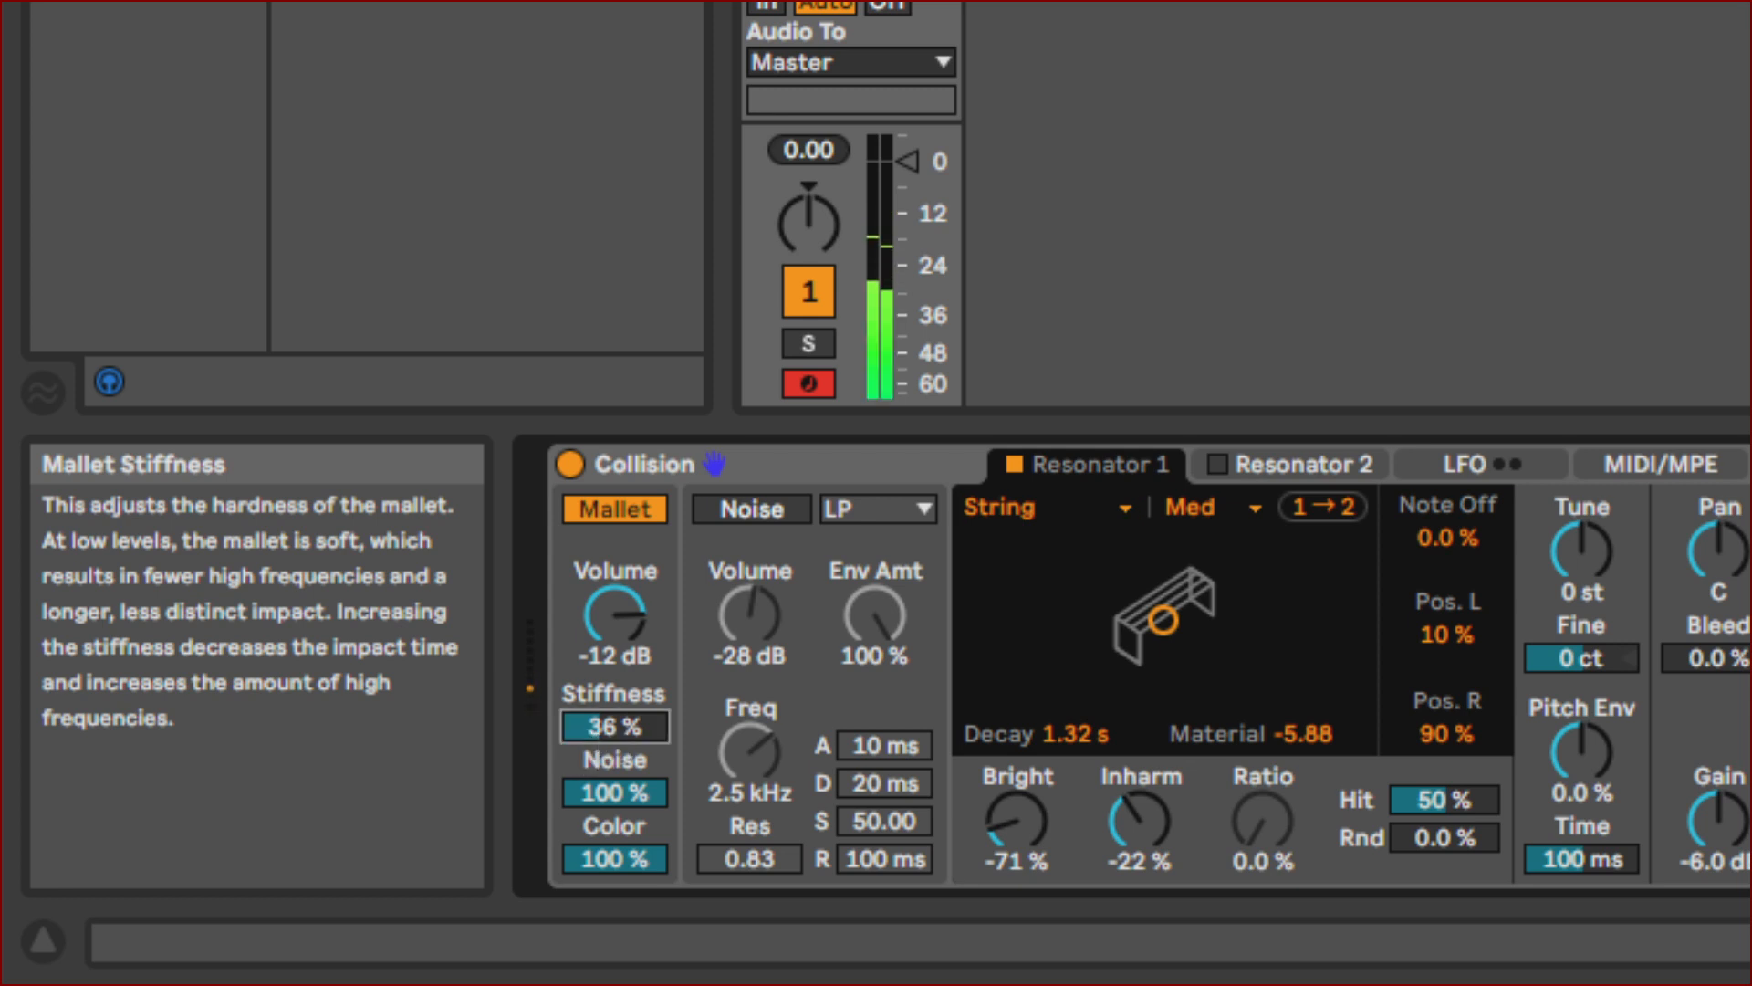
{"action": "left_click_drag", "start_coordinate": [603, 727], "coordinate": [602, 667]}
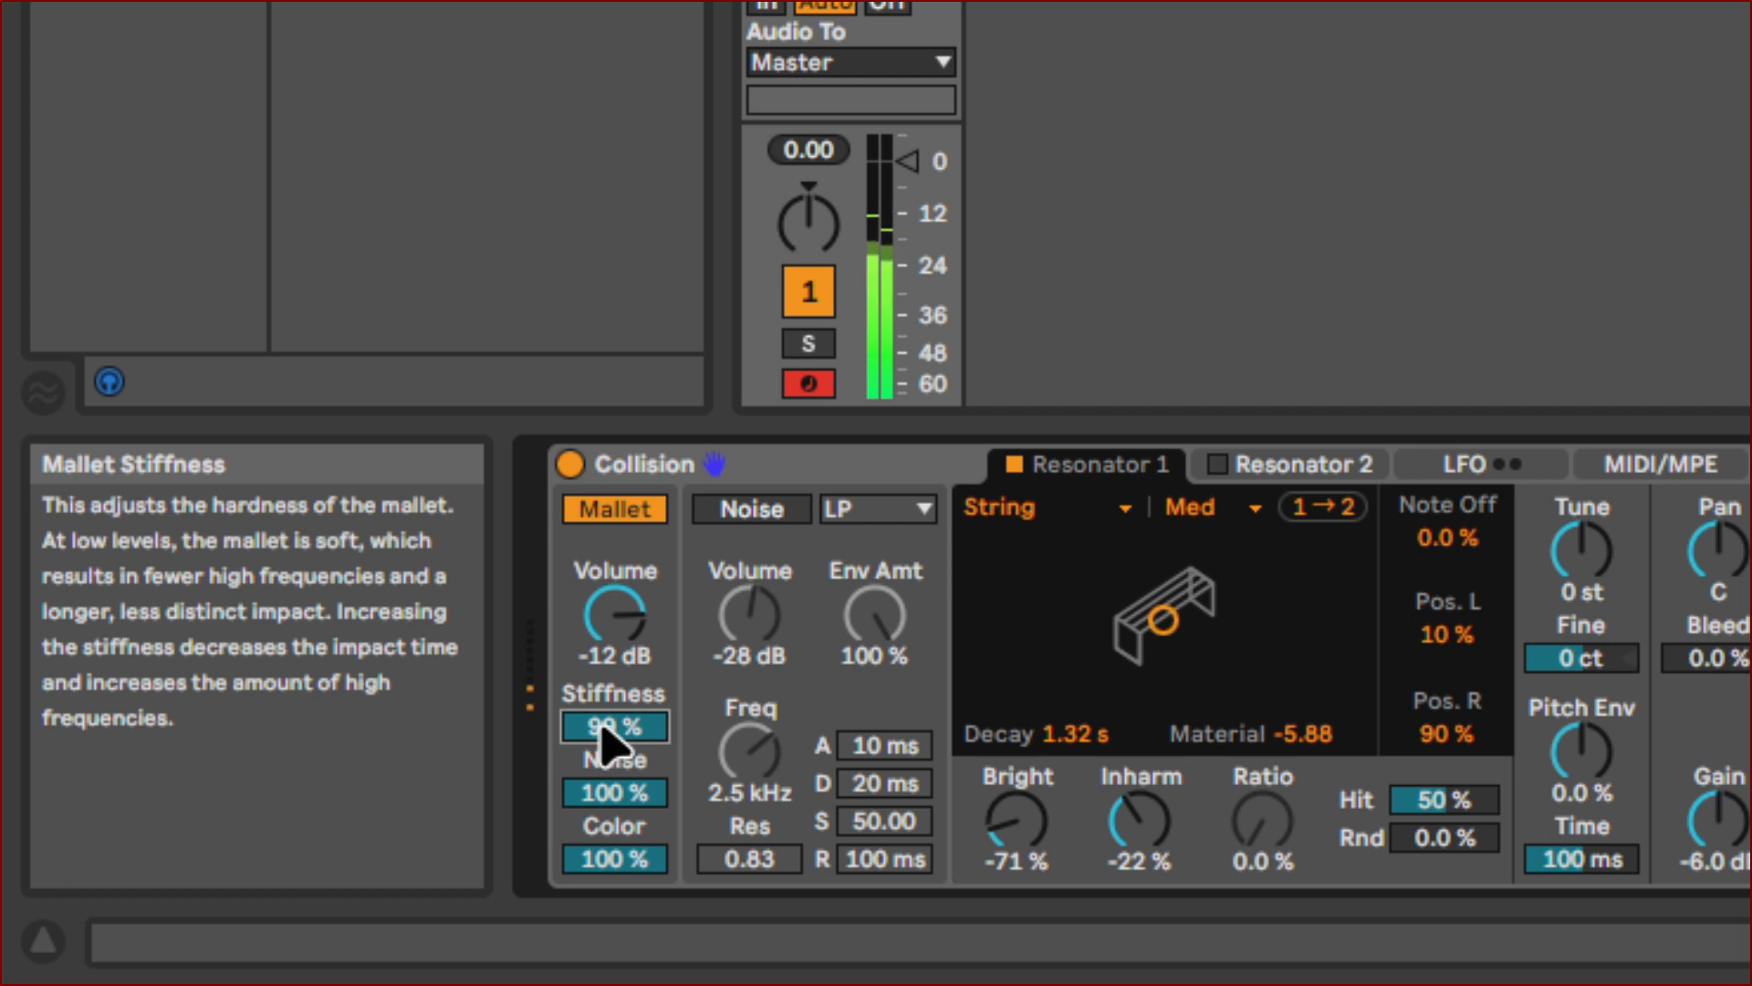
{"action": "left_click_drag", "start_coordinate": [604, 741], "coordinate": [604, 746]}
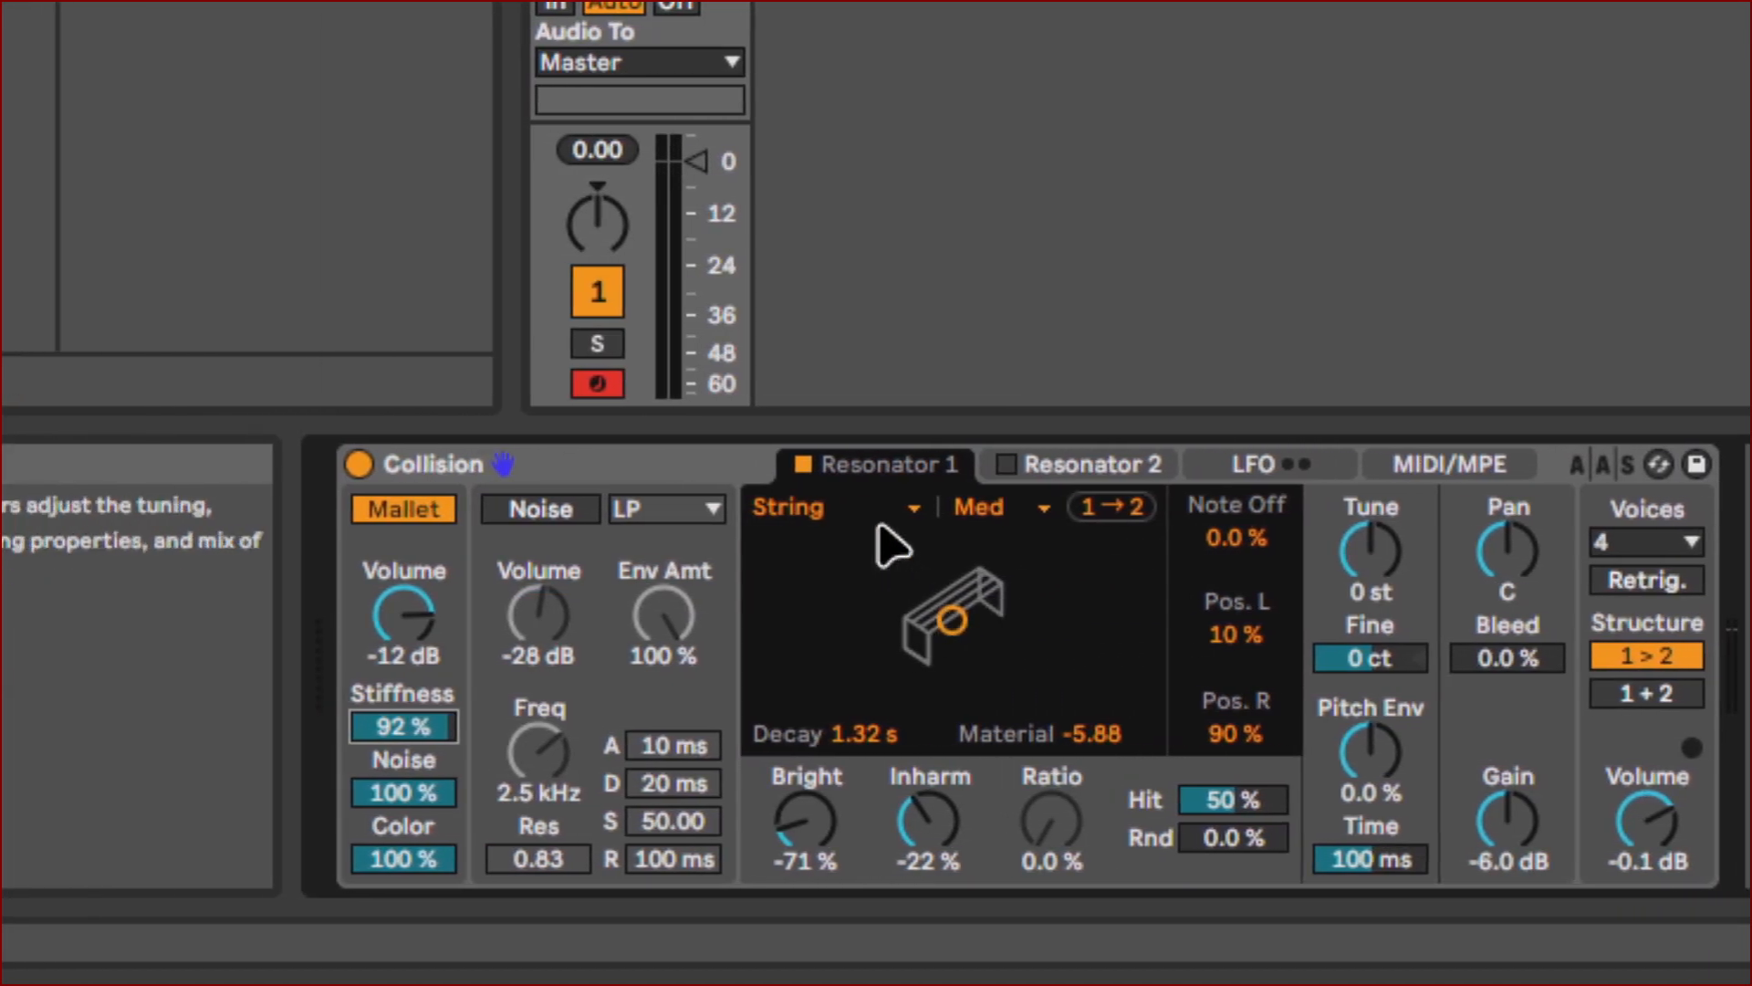
Change Resonator 1's type to Membrane, and set its inharmonics to -41% and its ratio to 28%.
{"action": "left_click", "coordinate": [846, 509]}
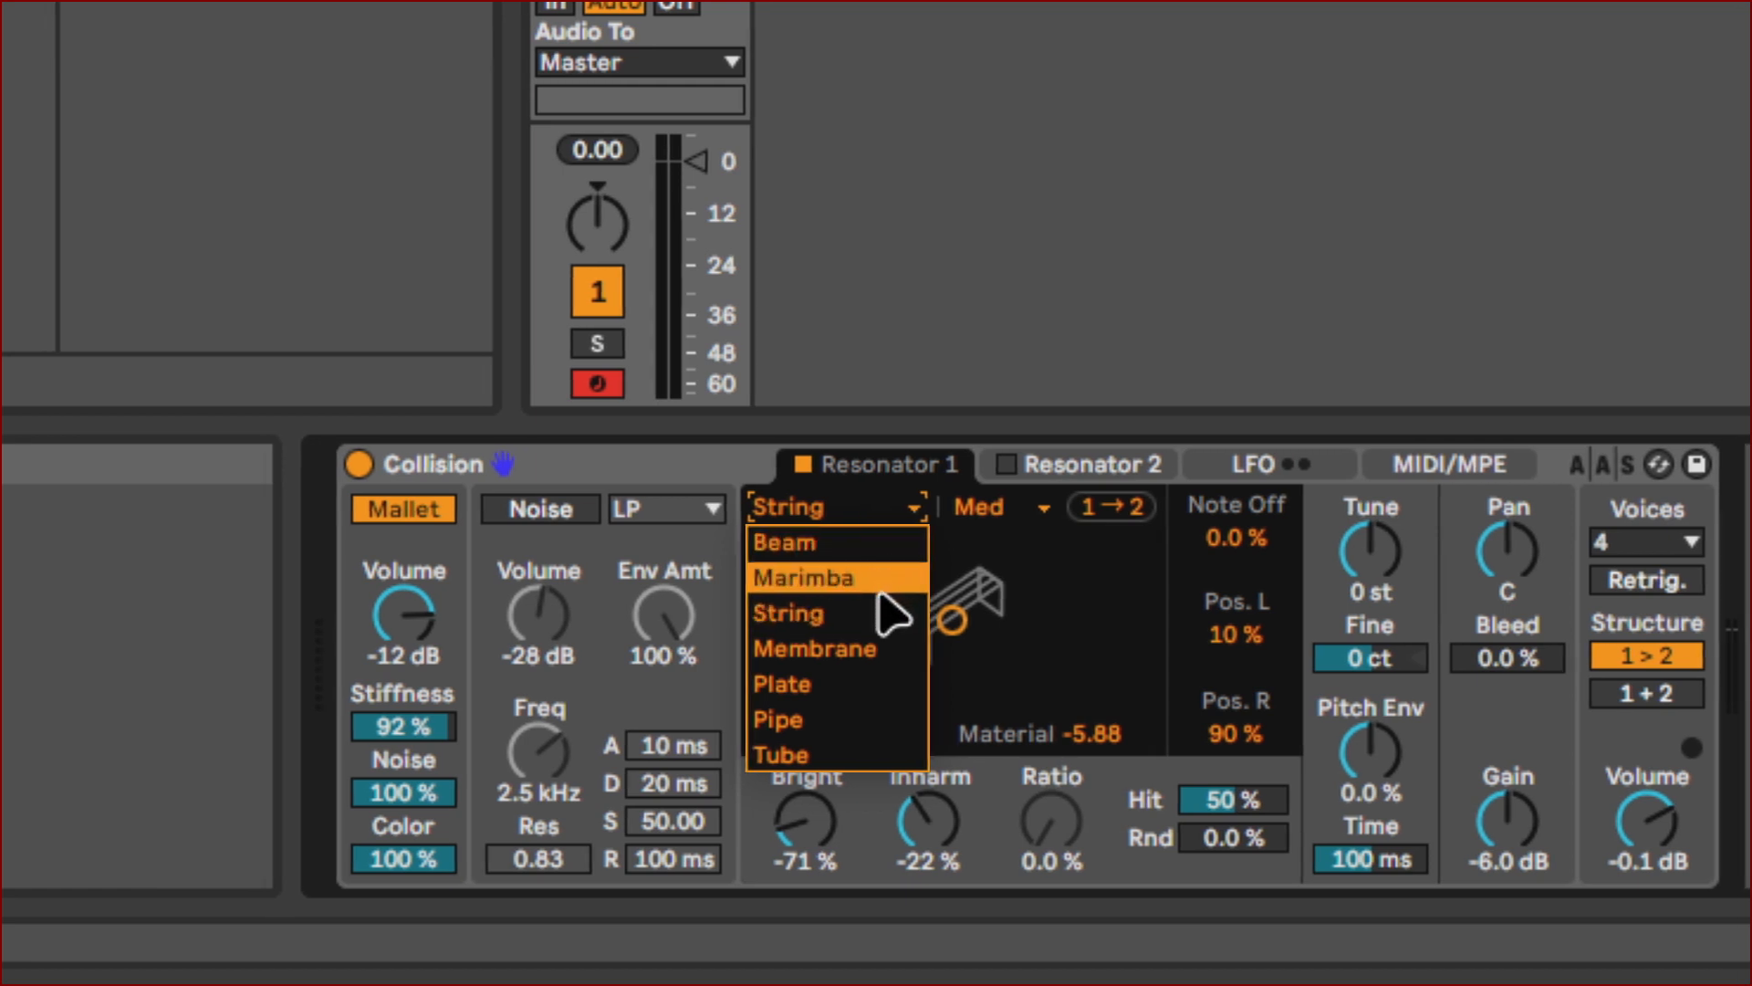
{"action": "left_click", "coordinate": [878, 646]}
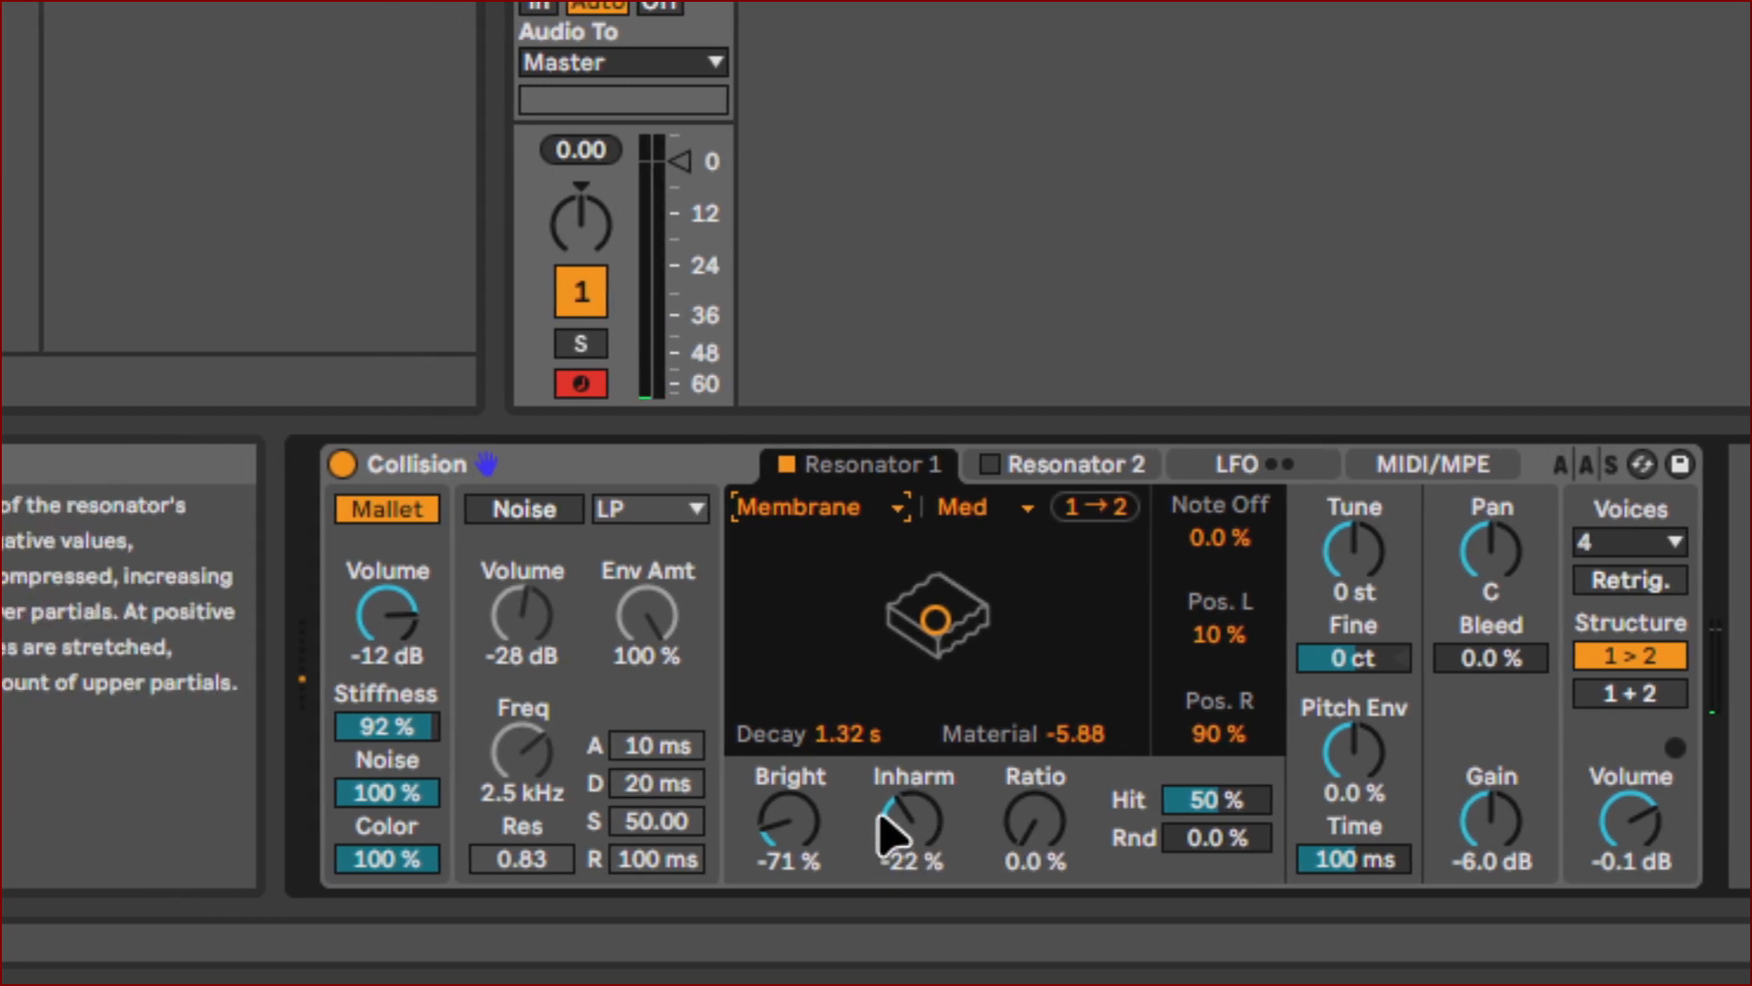
{"action": "left_click_drag", "start_coordinate": [825, 821], "coordinate": [899, 837]}
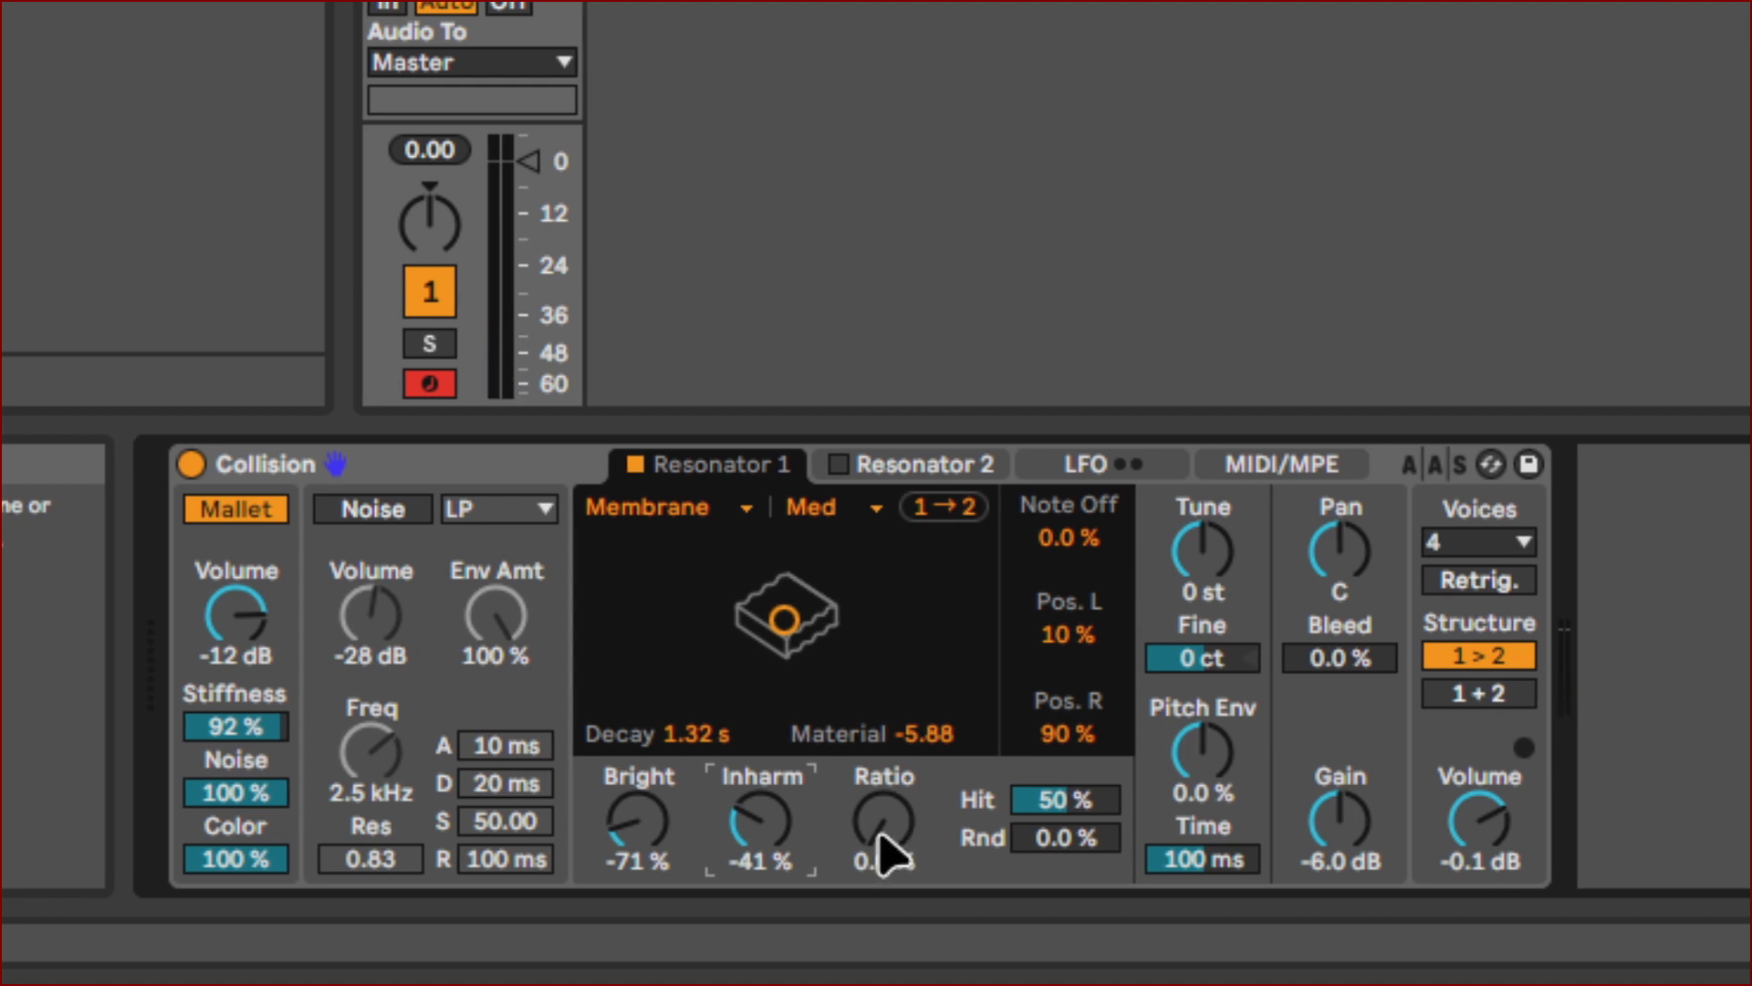
{"action": "left_click", "coordinate": [878, 835]}
{"action": "mouse_move", "coordinate": [877, 835]}
{"action": "left_mouse_down"}
{"action": "mouse_move", "coordinate": [878, 712]}
{"action": "mouse_move", "coordinate": [878, 836]}
{"action": "left_mouse_up"}
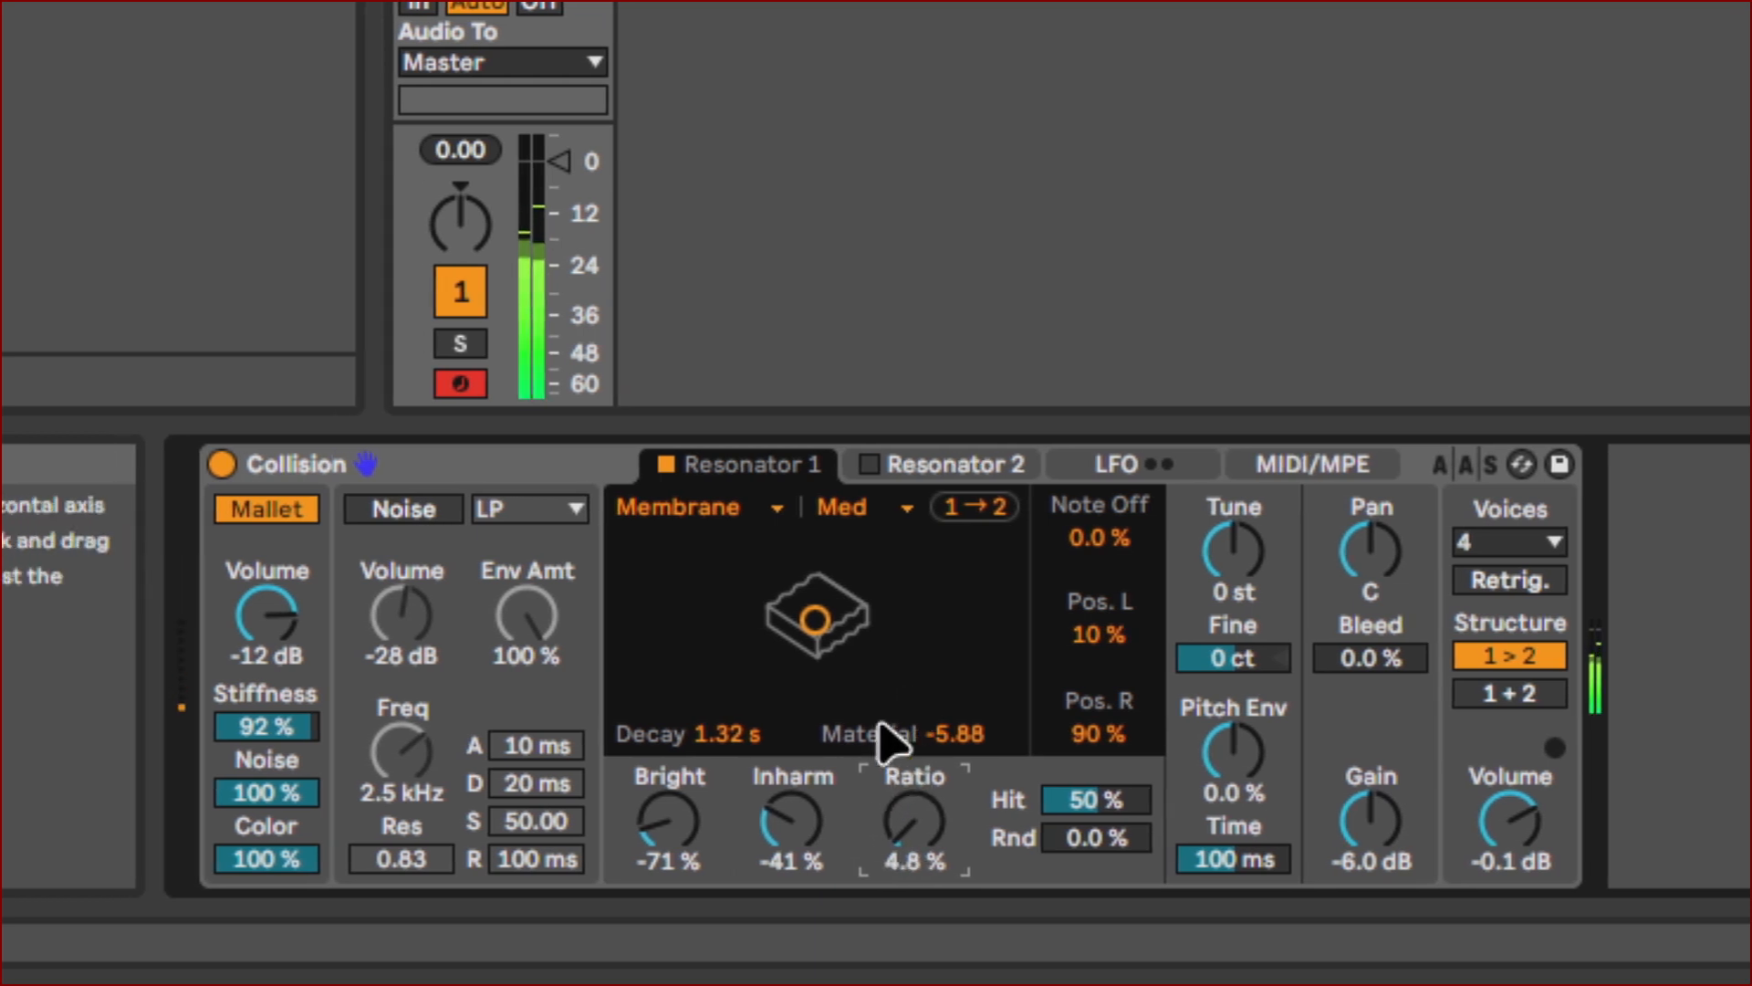
{"action": "left_click_drag", "start_coordinate": [898, 820], "coordinate": [898, 778]}
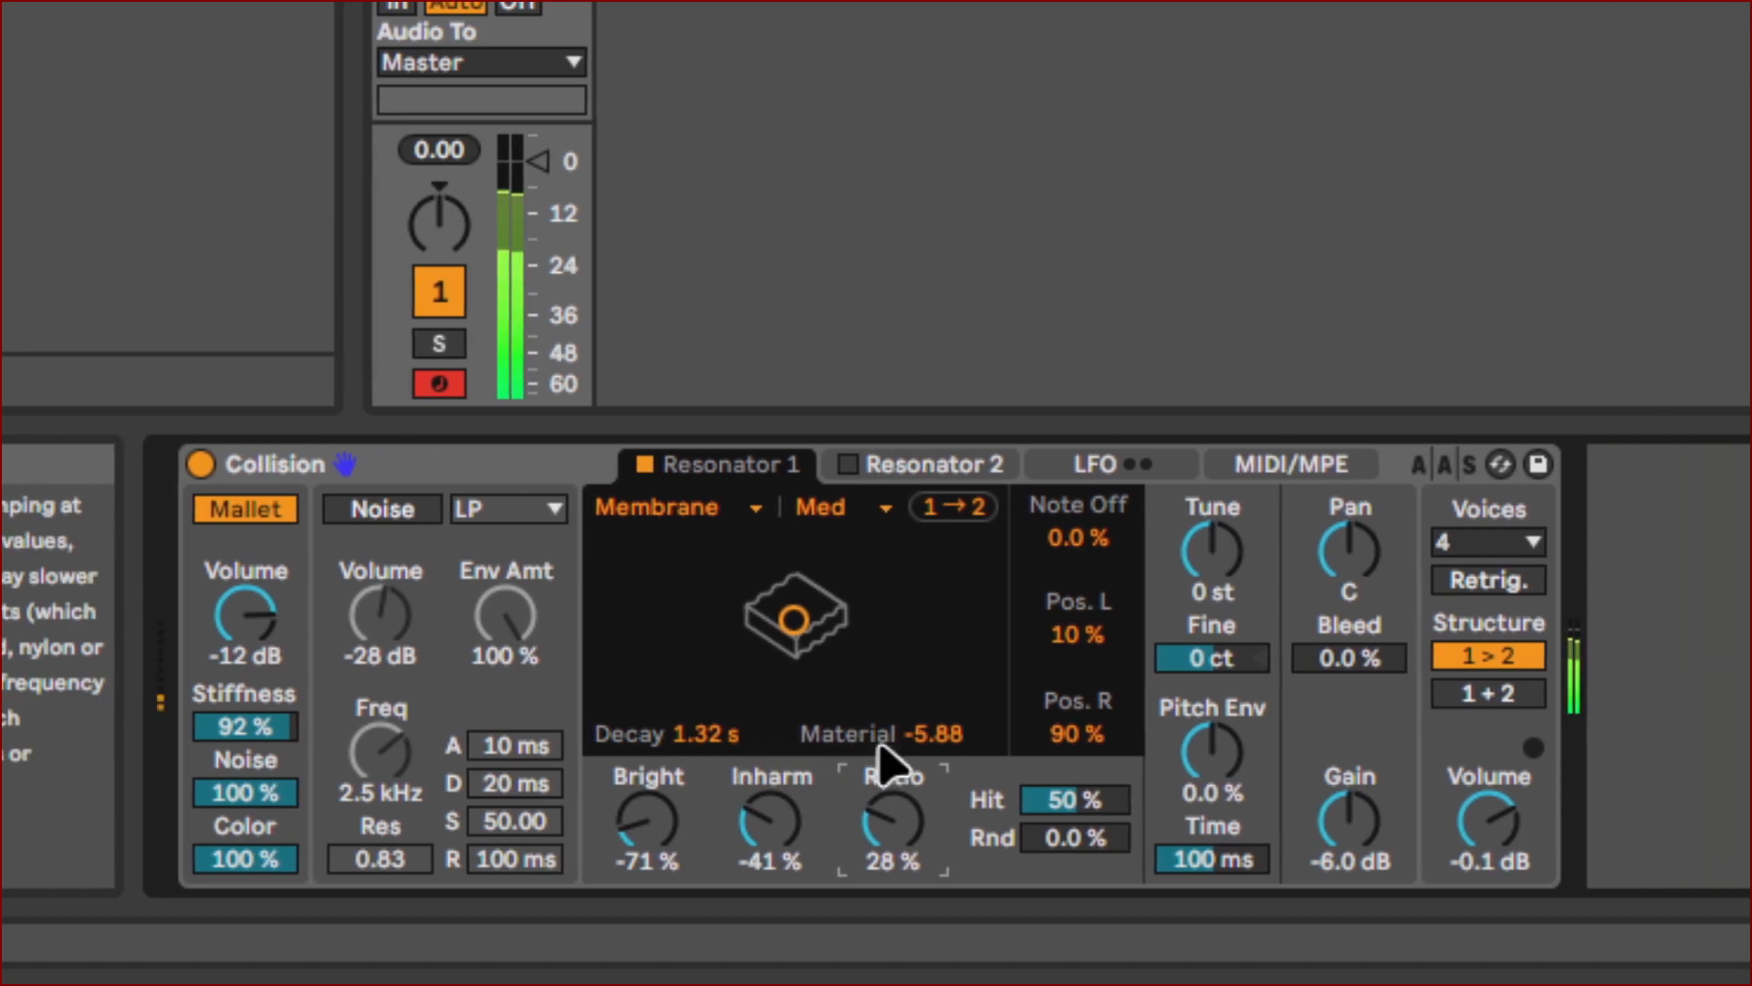
Change Resonator 1's type to Plate.
{"action": "left_click", "coordinate": [871, 511]}
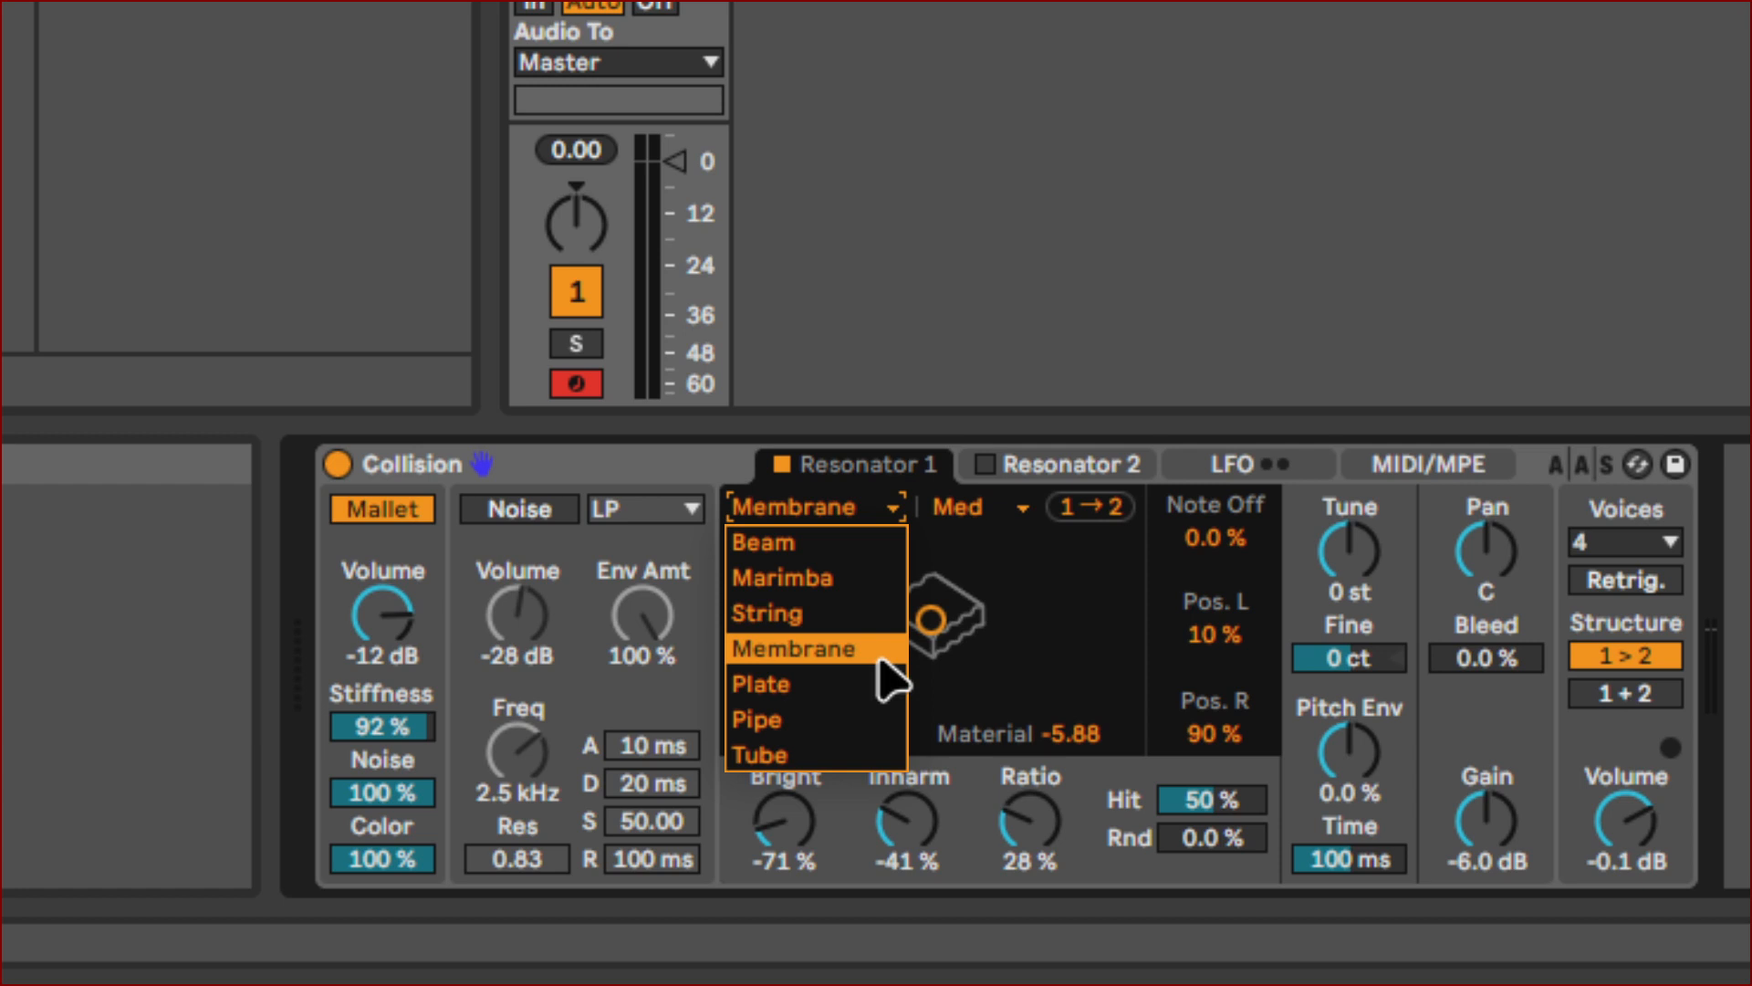
{"action": "left_click", "coordinate": [890, 687]}
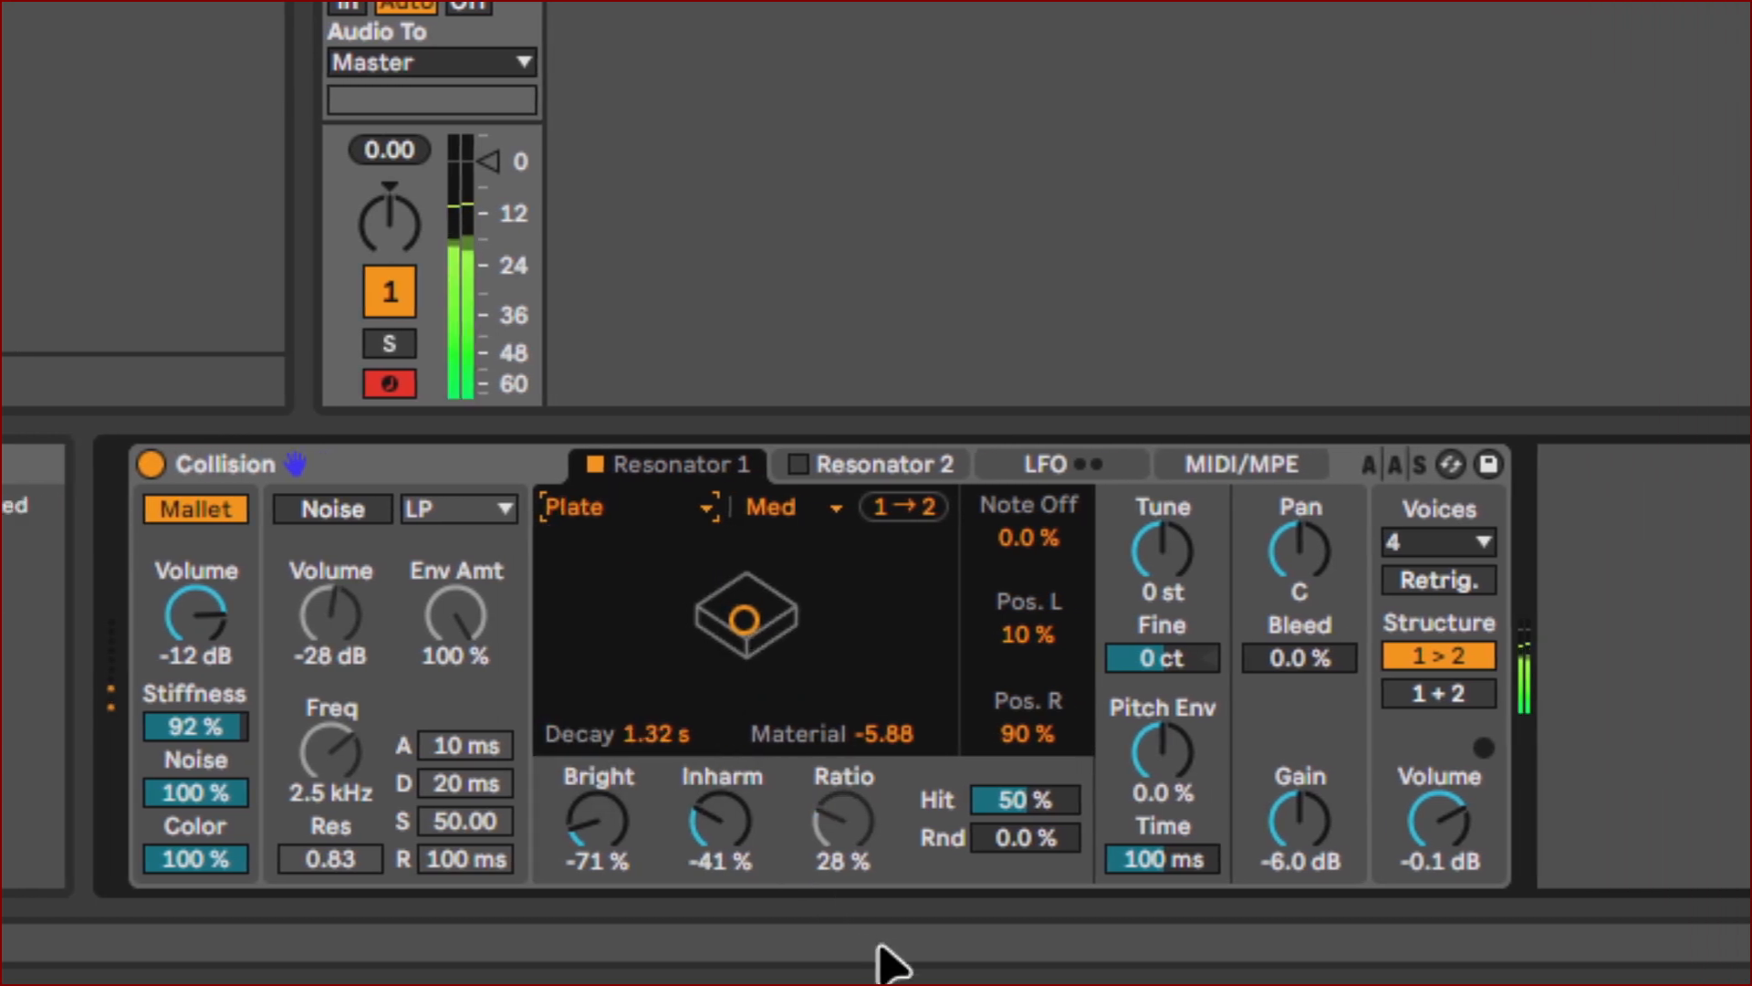
Sweep Resonator 1's ratio up to 96% and down to 0% with the Plate type, finishing at 2.4%.
{"action": "left_click_drag", "start_coordinate": [892, 837], "coordinate": [855, 819]}
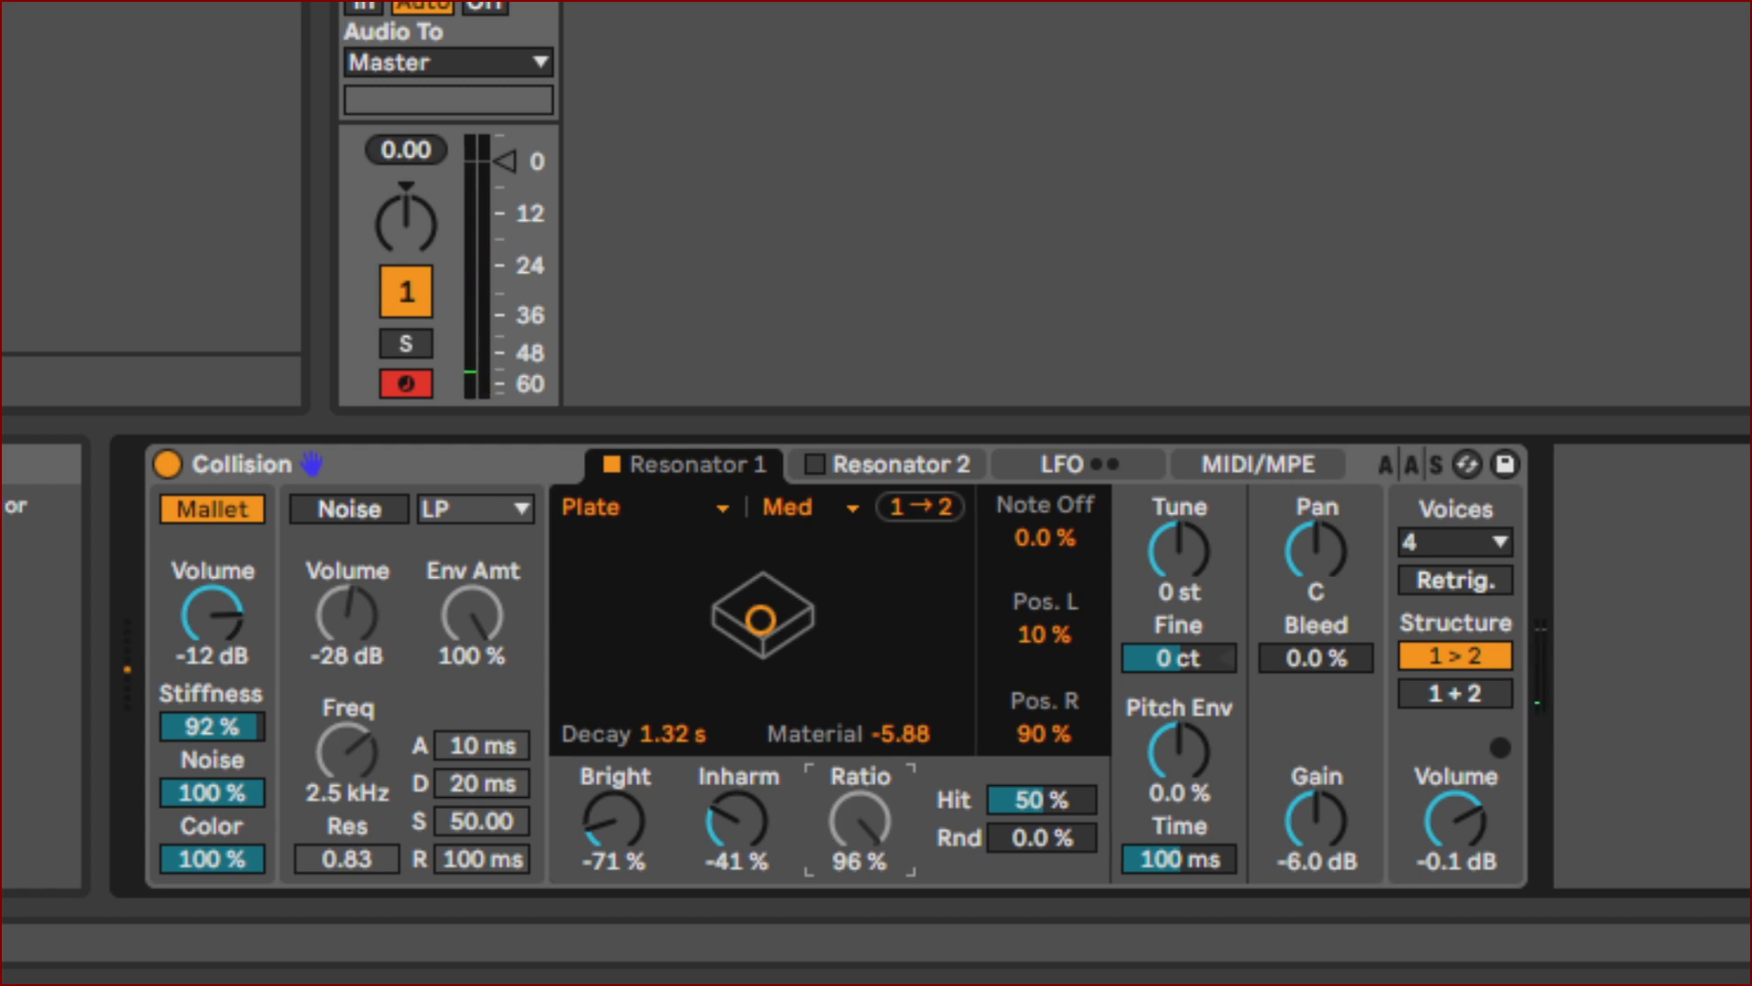
{"action": "left_click_drag", "start_coordinate": [859, 820], "coordinate": [859, 830]}
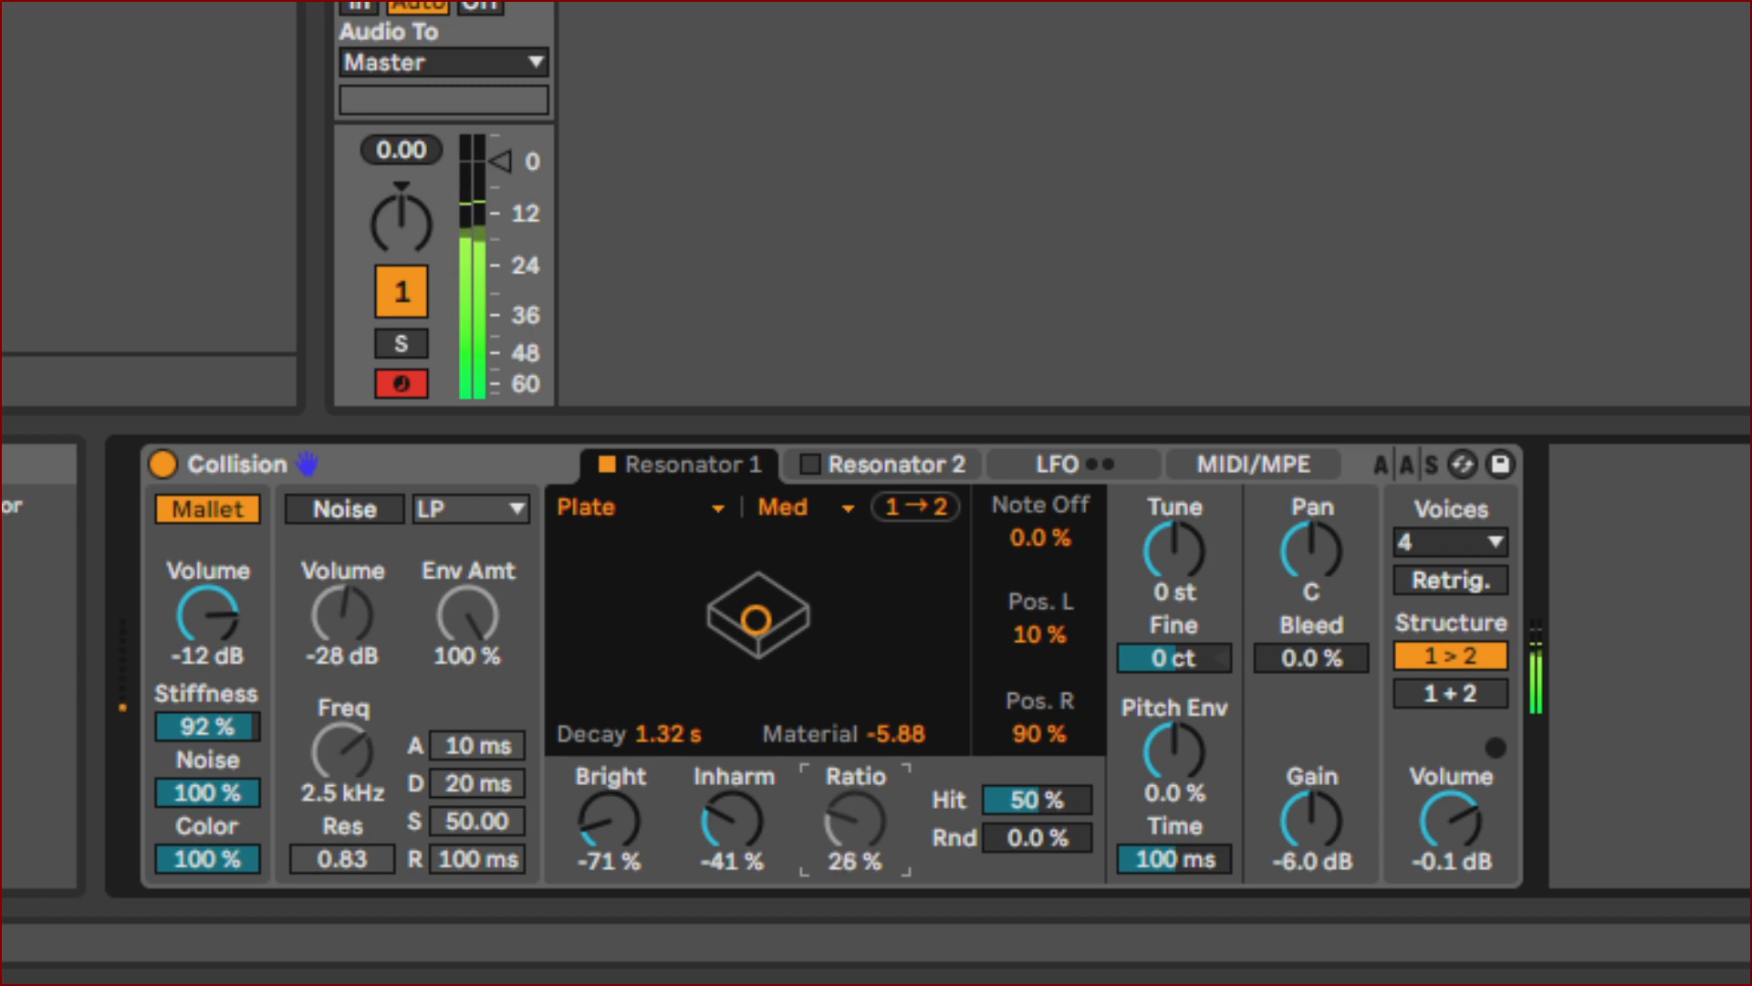
{"action": "left_click_drag", "start_coordinate": [854, 819], "coordinate": [854, 833]}
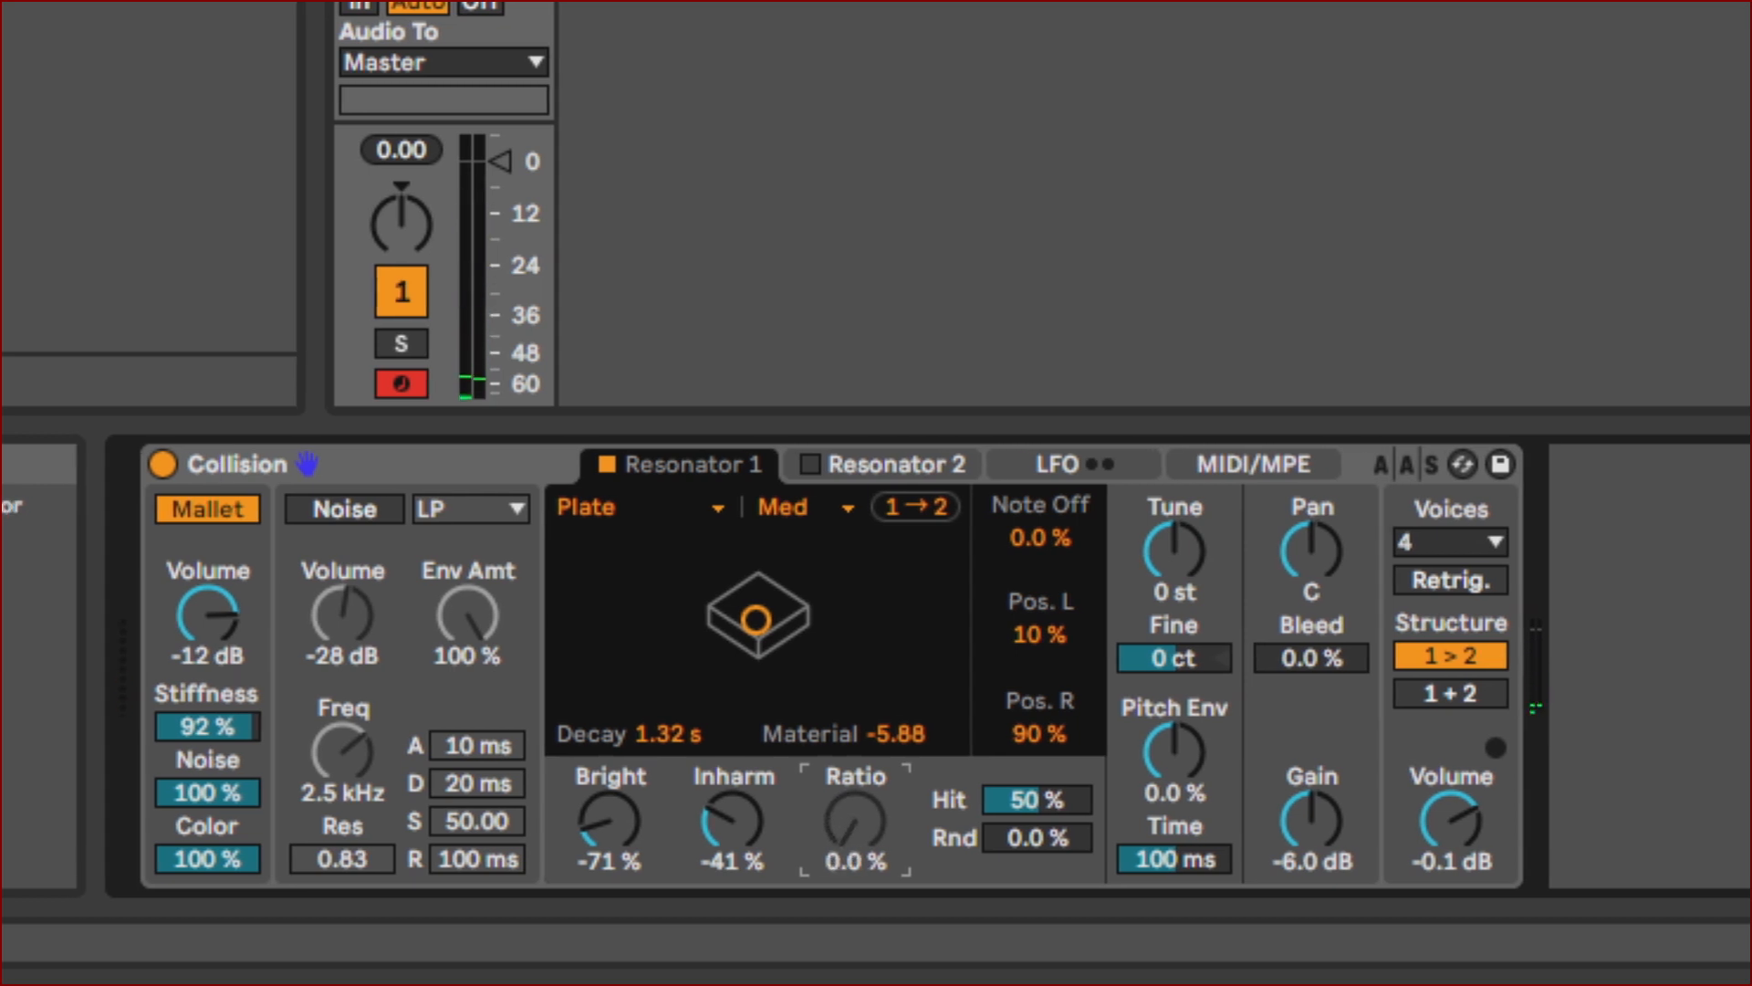
{"action": "left_click_drag", "start_coordinate": [856, 819], "coordinate": [855, 815]}
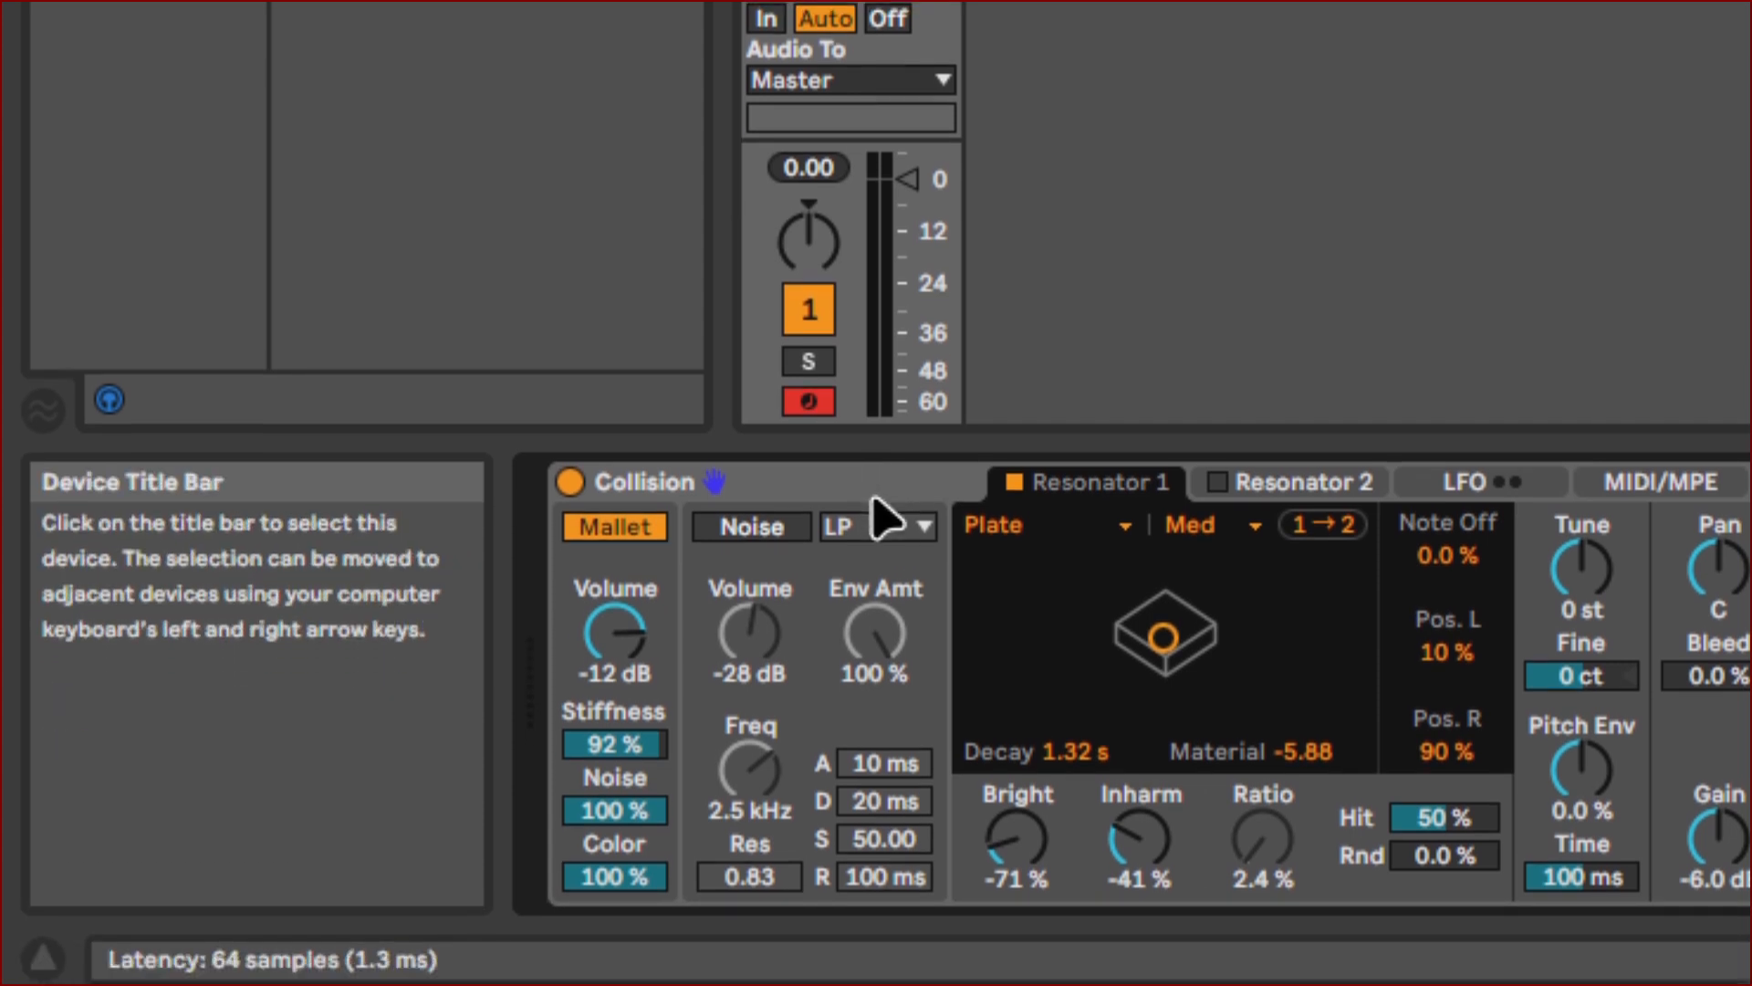
Delete the Collision device and load a fresh default Collision from the instruments onto the MIDI track.
{"action": "left_click", "coordinate": [874, 513]}
{"action": "key", "text": "Delete"}
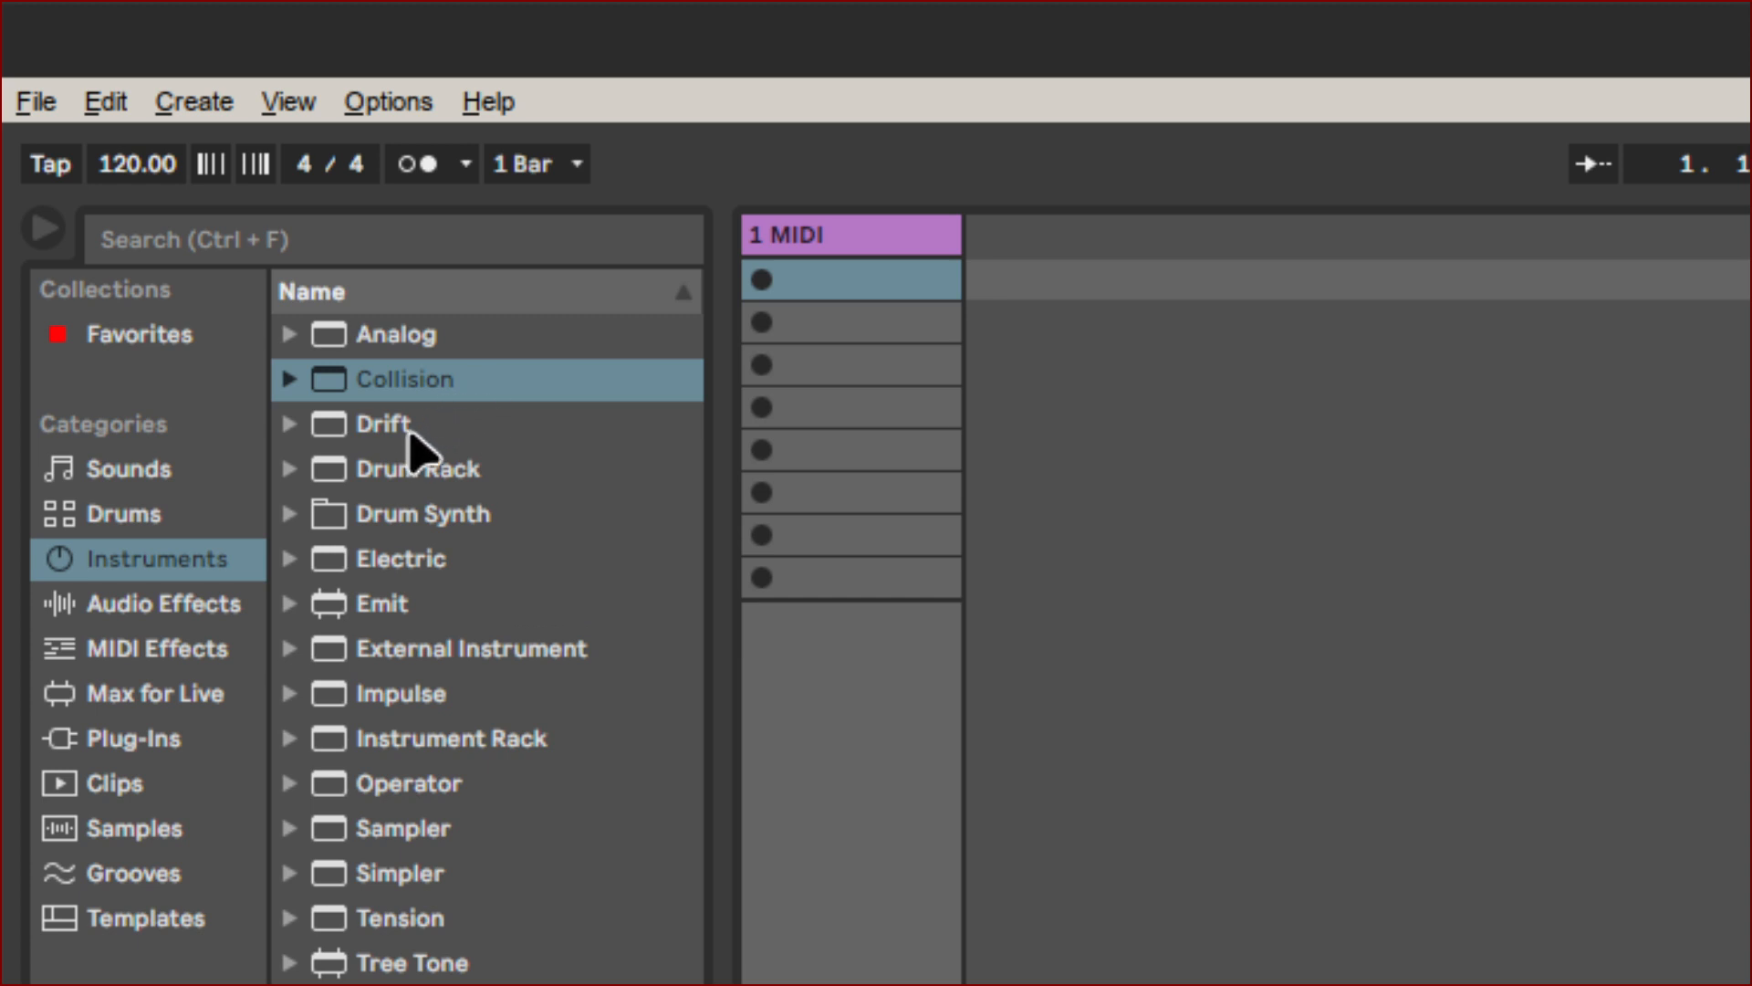
{"action": "left_click", "coordinate": [409, 388]}
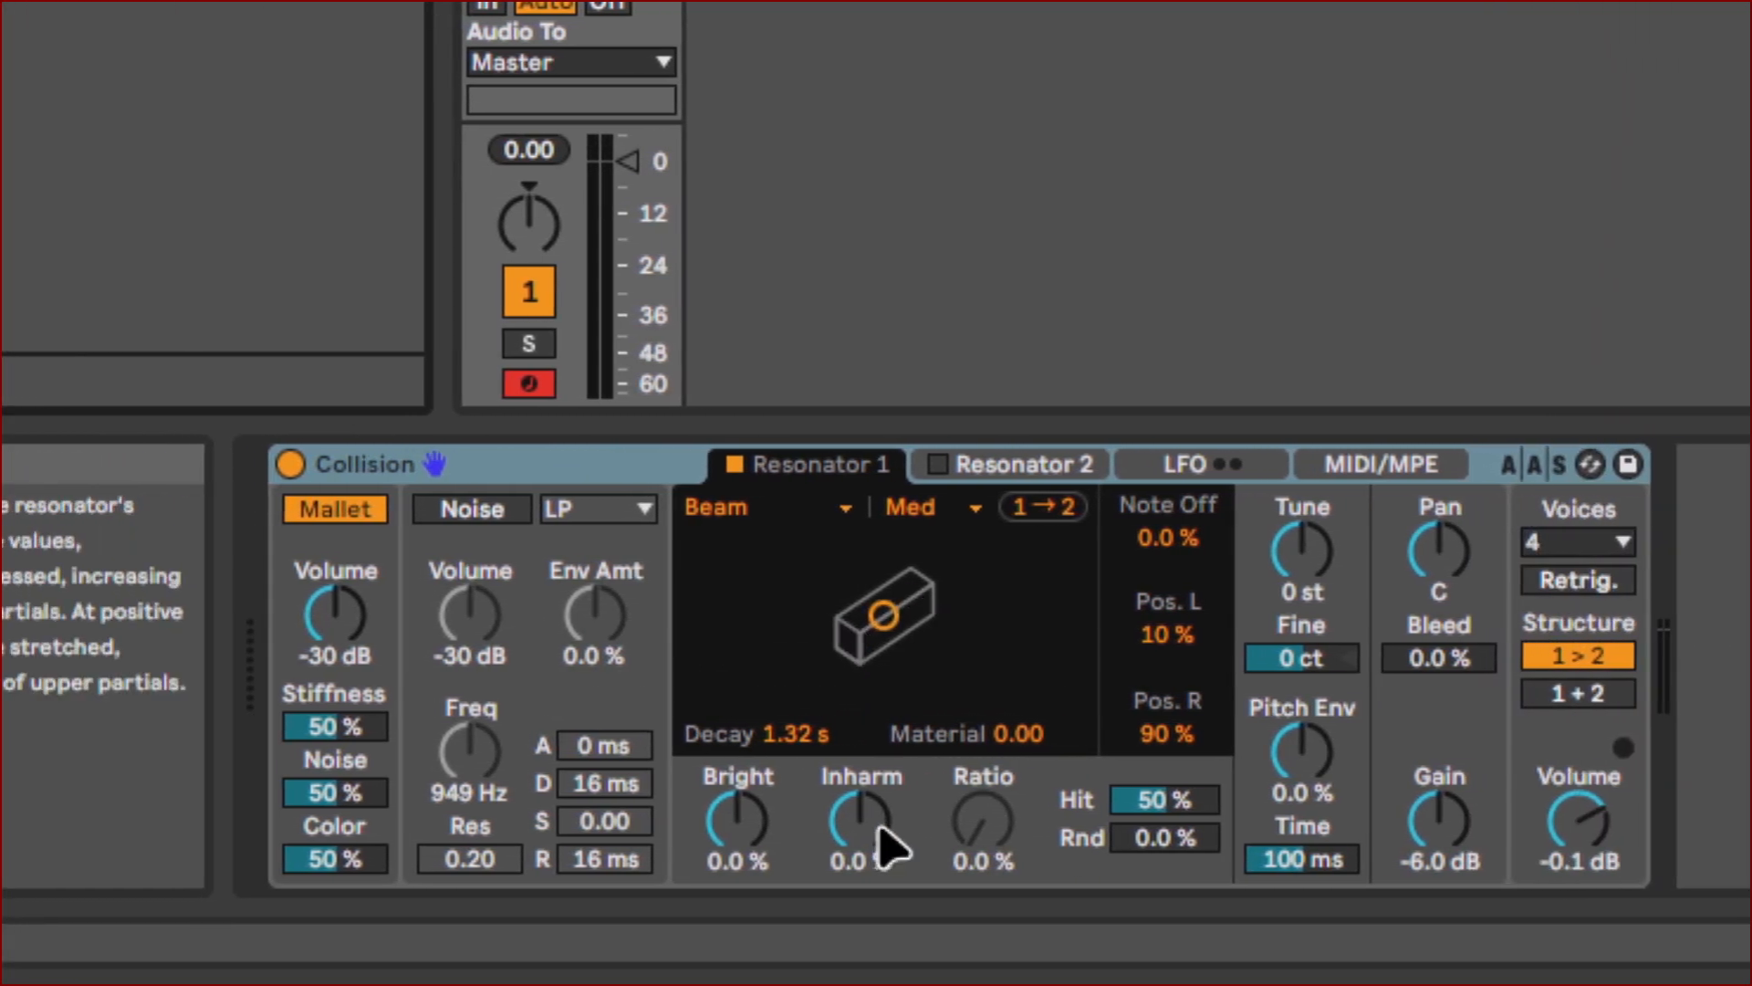
Lower Resonator 1's inharmonics to -79% and turn on Resonator 2.
{"action": "left_click", "coordinate": [876, 858]}
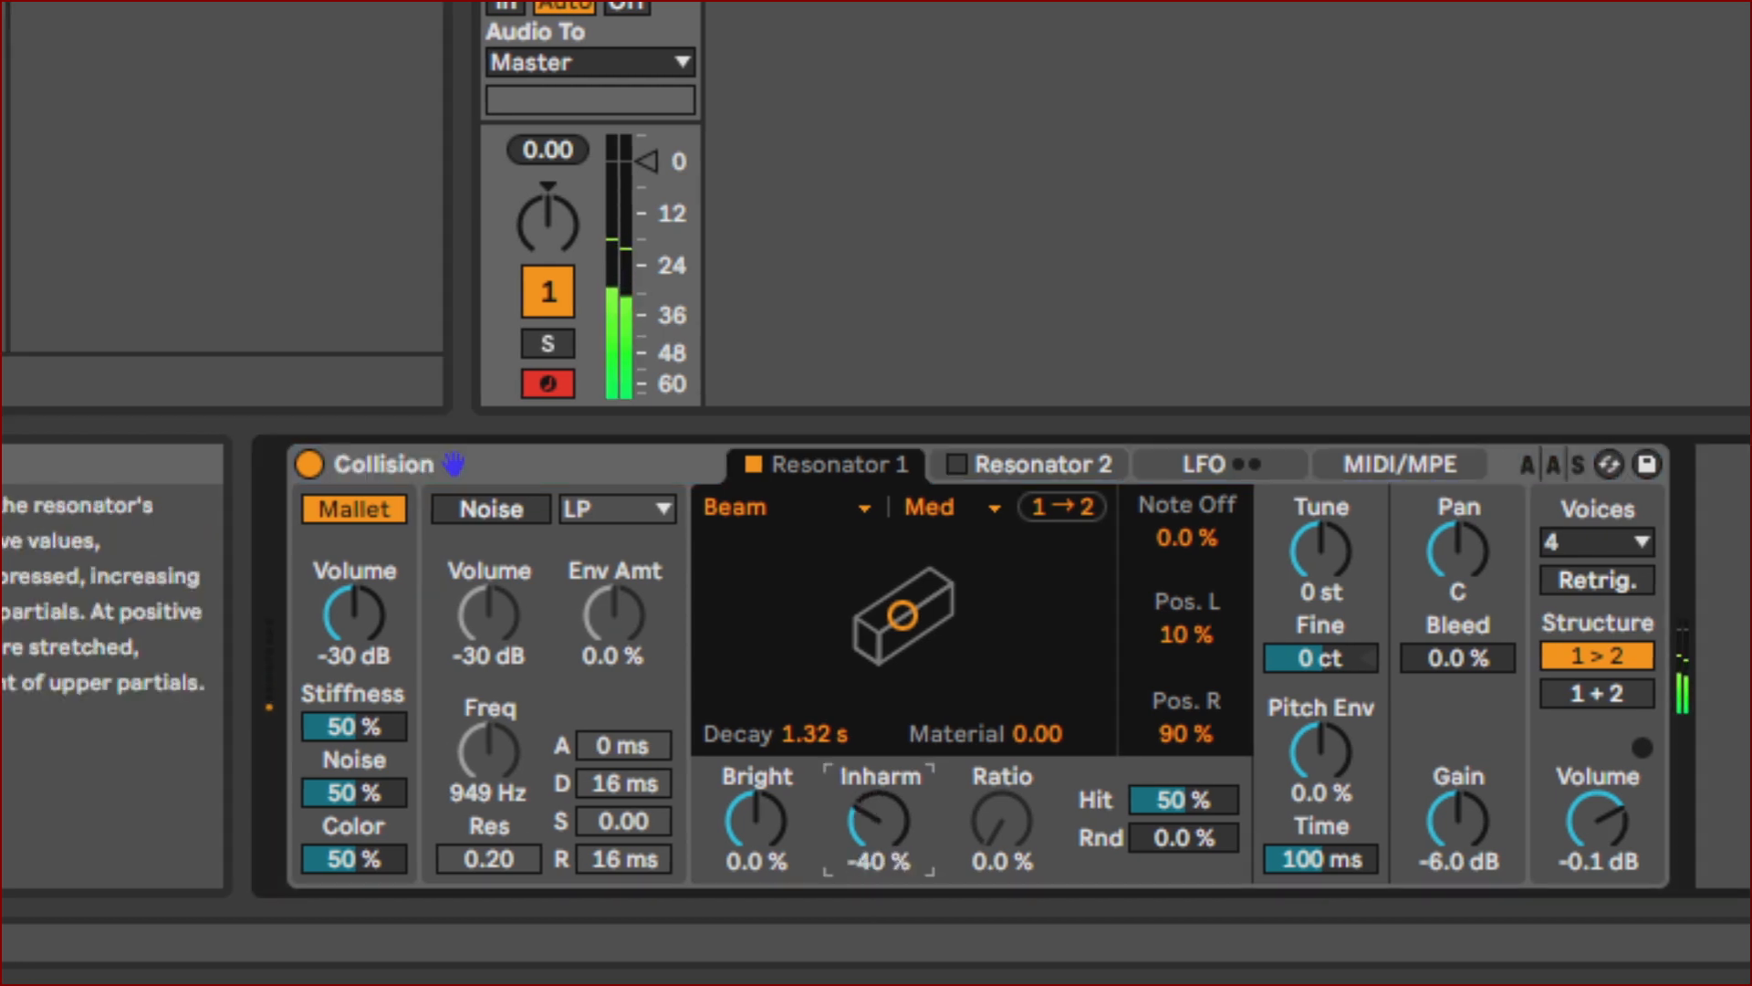
{"action": "left_click_drag", "start_coordinate": [876, 858], "coordinate": [876, 880]}
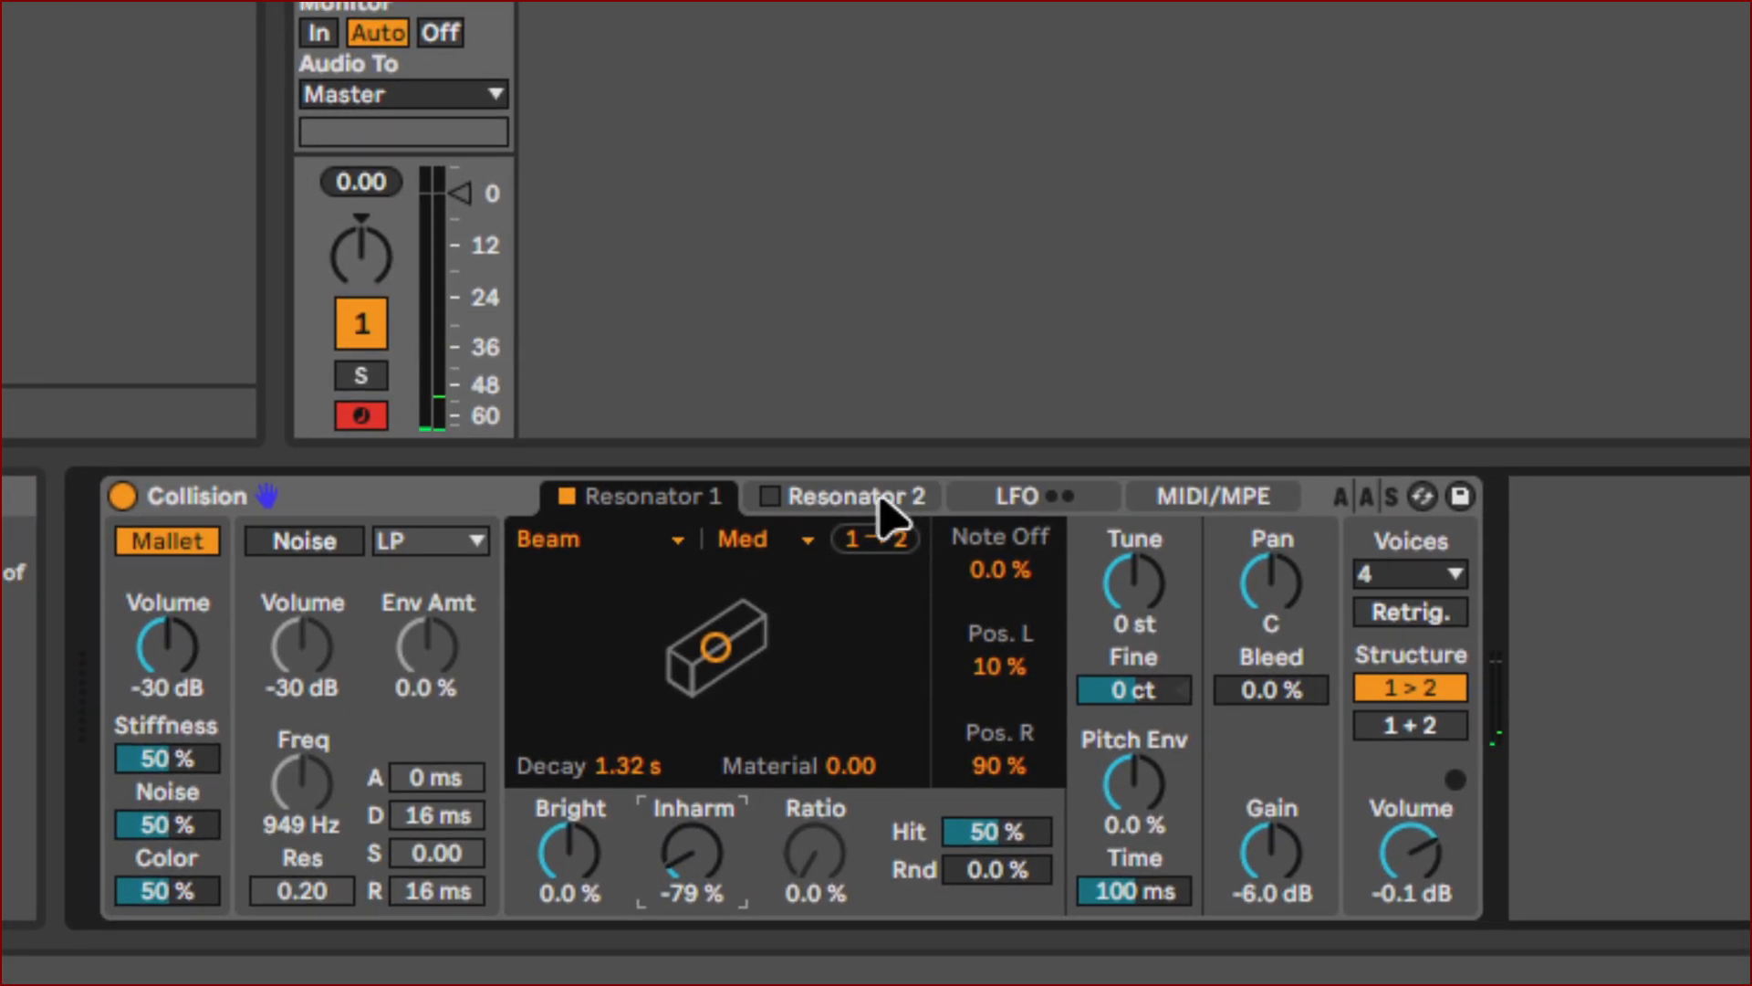
{"action": "left_click", "coordinate": [880, 501]}
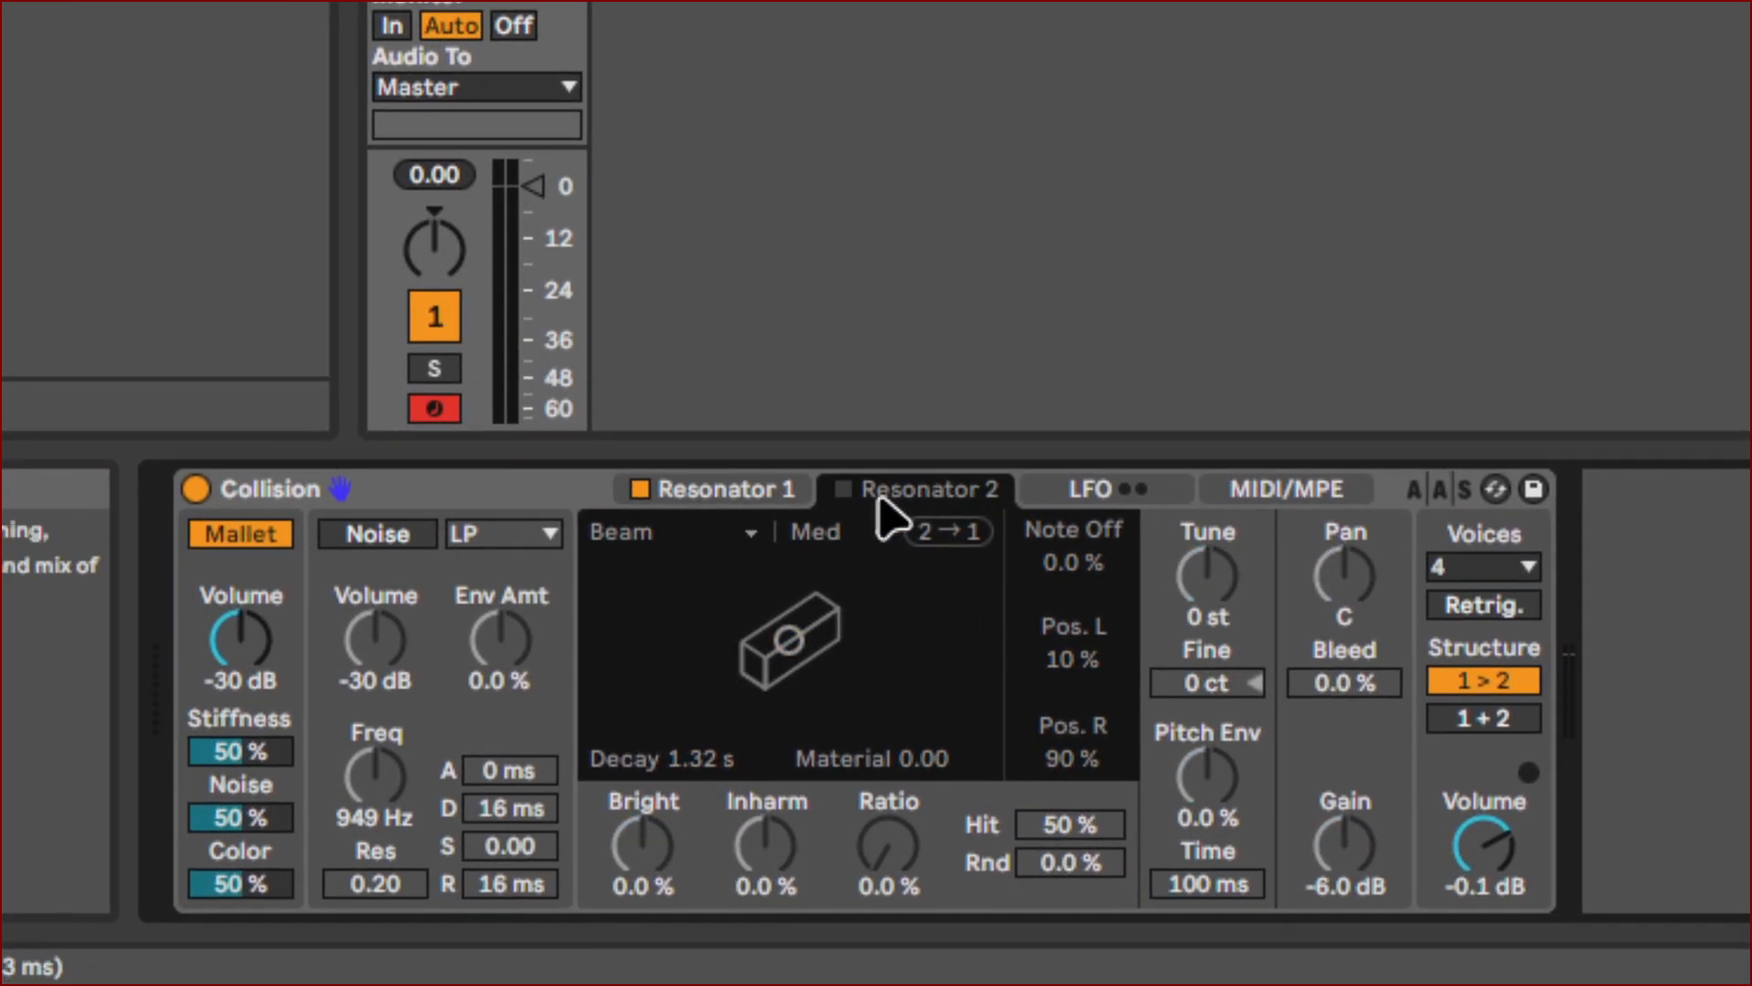
{"action": "left_click", "coordinate": [844, 490]}
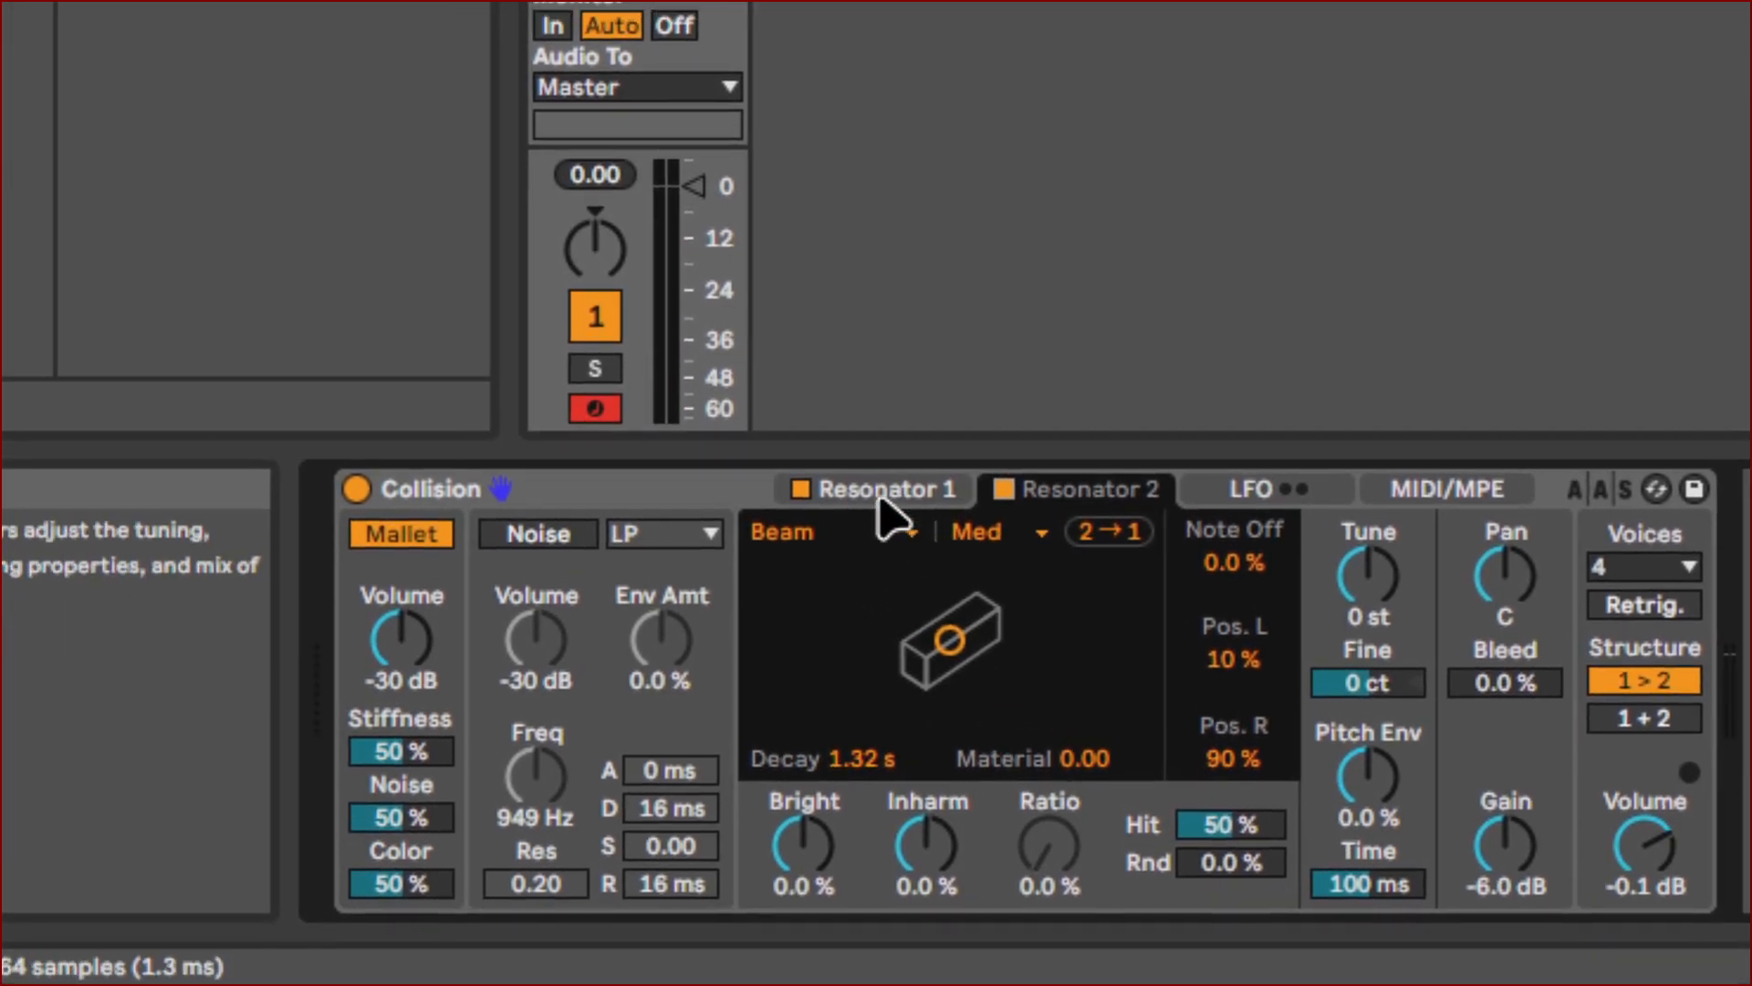
Copy Resonator 1's settings to Resonator 2 and set the structure to 1 + 2.
{"action": "left_click", "coordinate": [852, 473]}
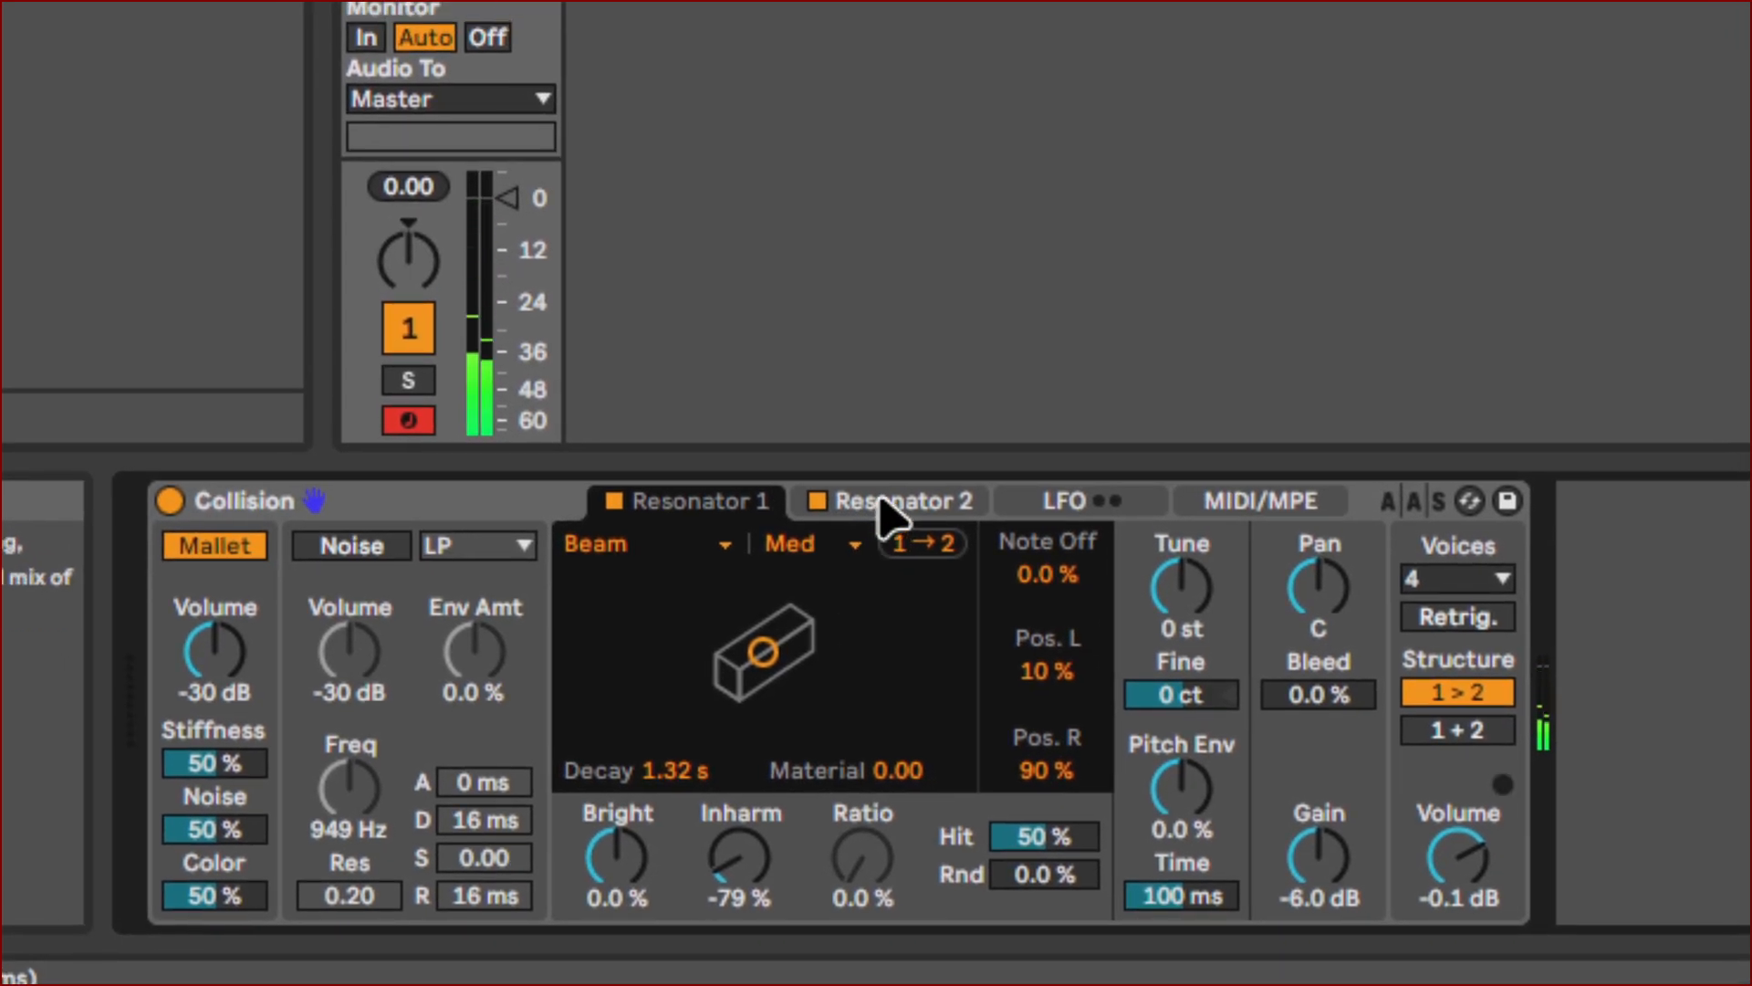
{"action": "left_click", "coordinate": [879, 504]}
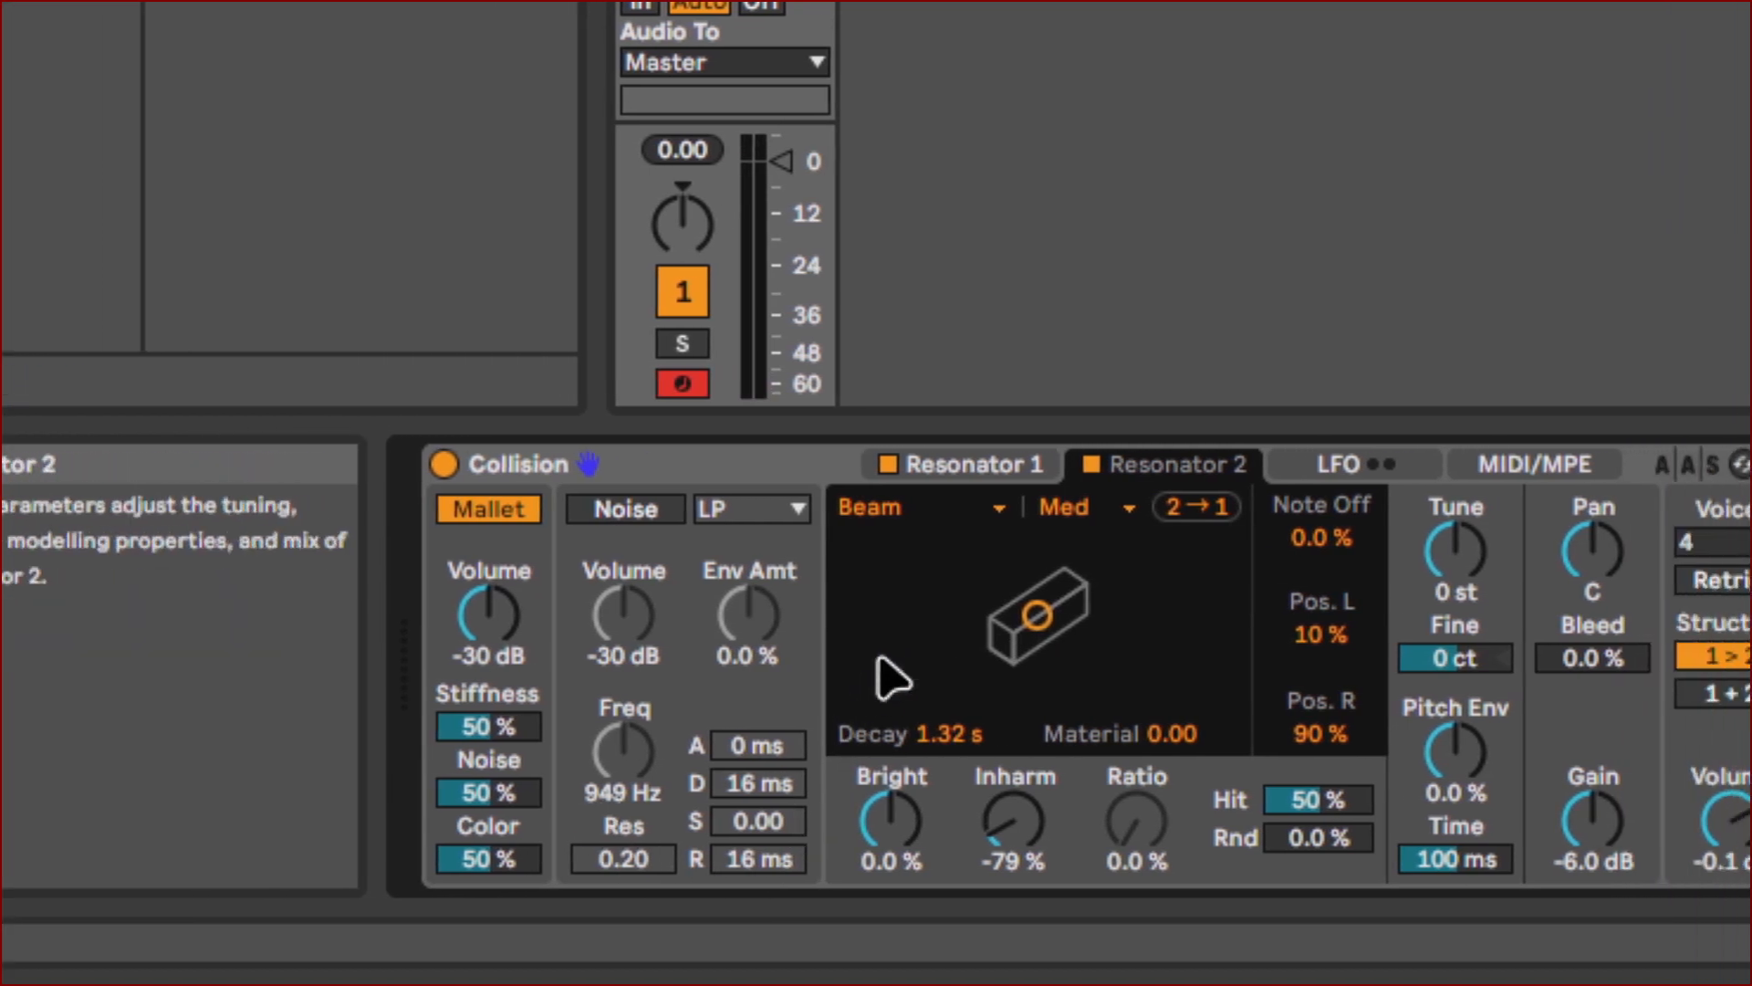
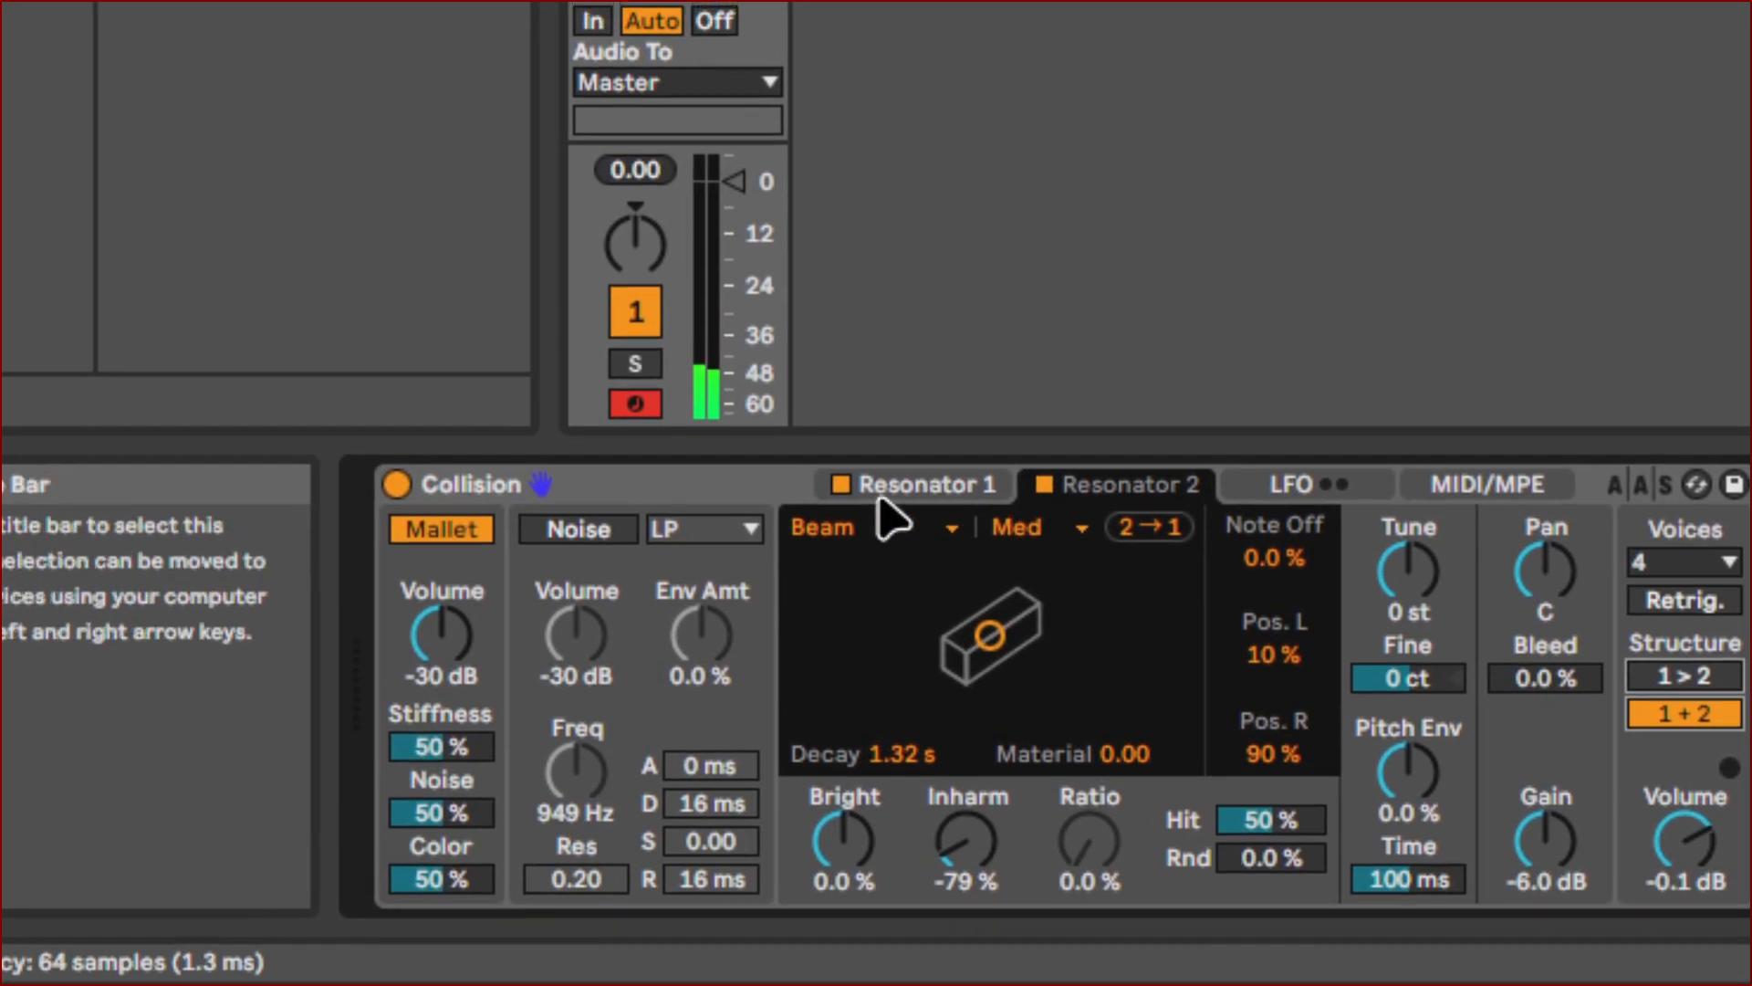
Set Resonator 1's inharmonics to -24% and pan the resonators apart, Resonator 1 to 49L and Resonator 2 to 49R.
{"action": "left_click", "coordinate": [771, 467]}
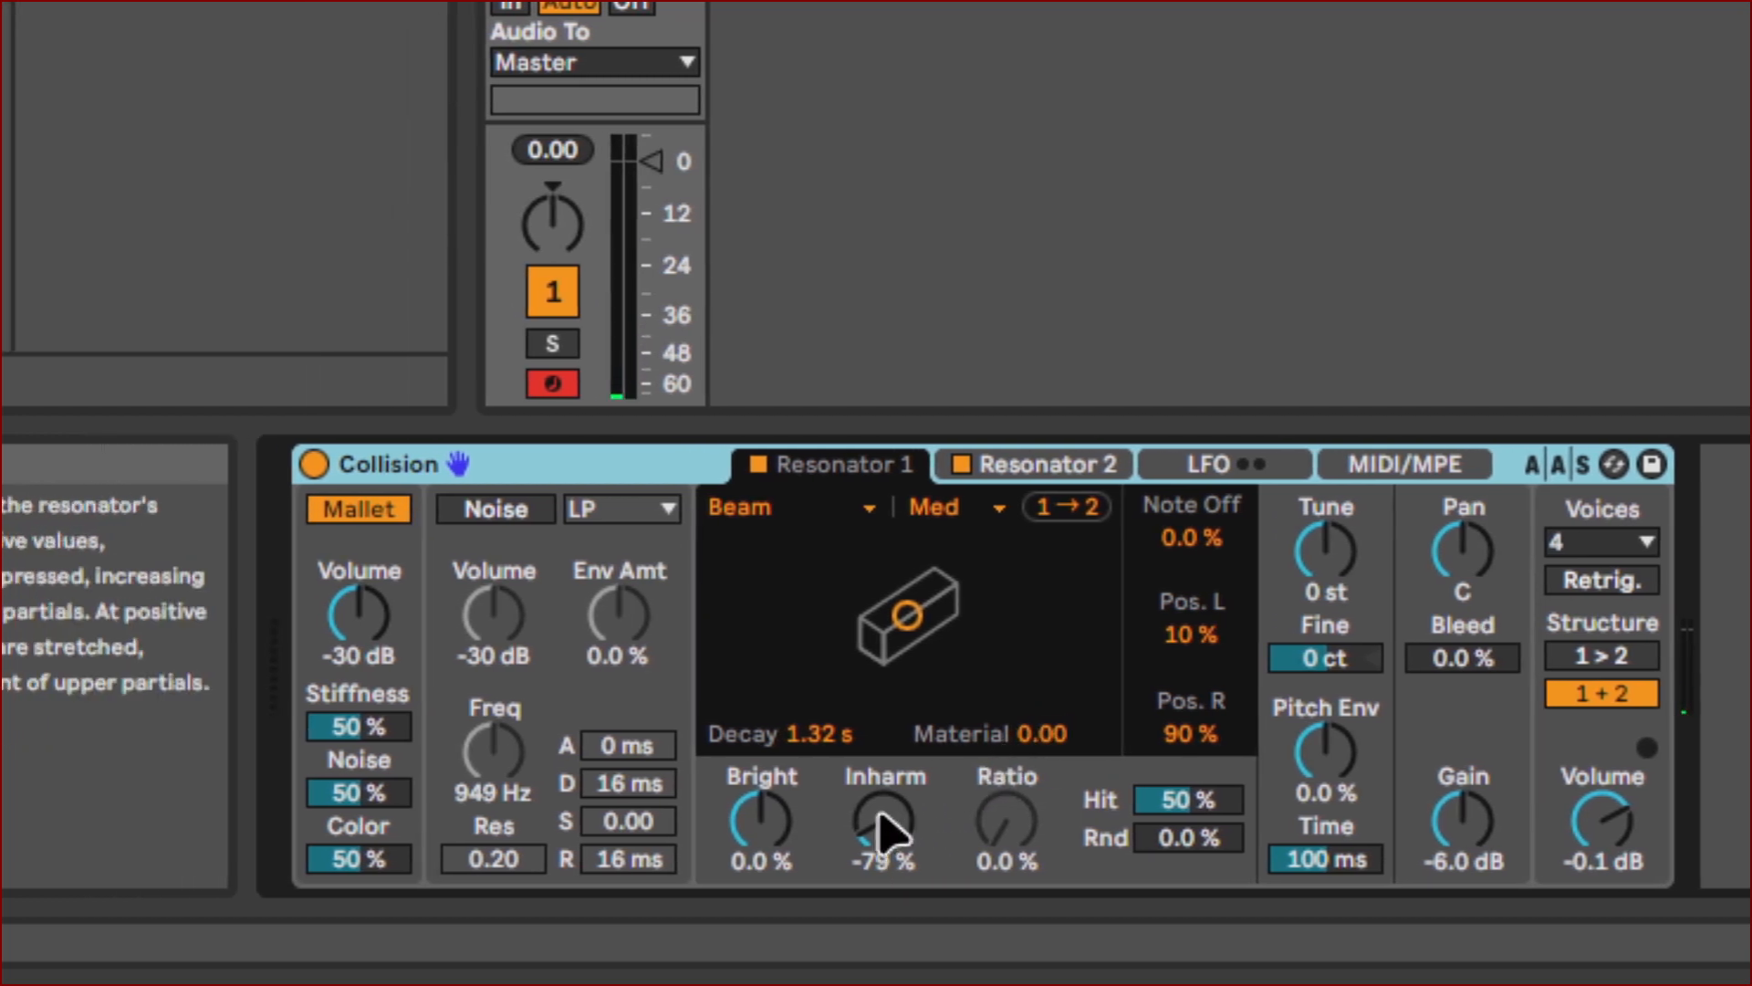
{"action": "left_click_drag", "start_coordinate": [881, 826], "coordinate": [881, 818]}
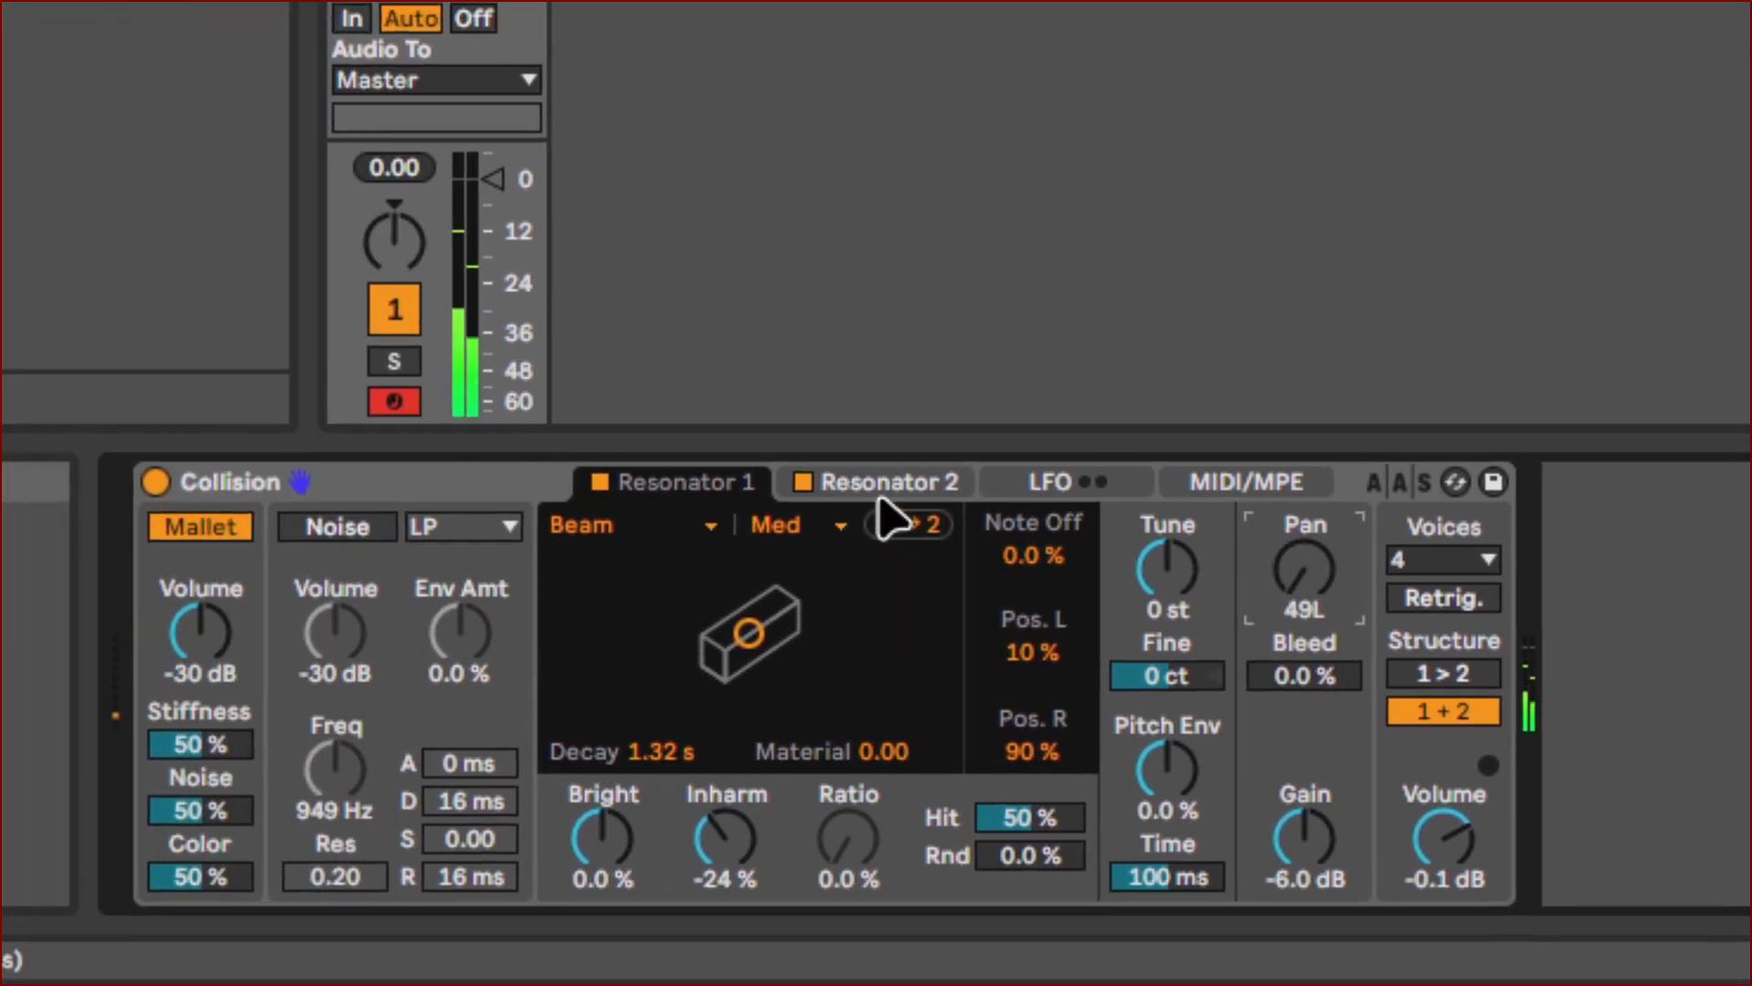
{"action": "left_click", "coordinate": [890, 484]}
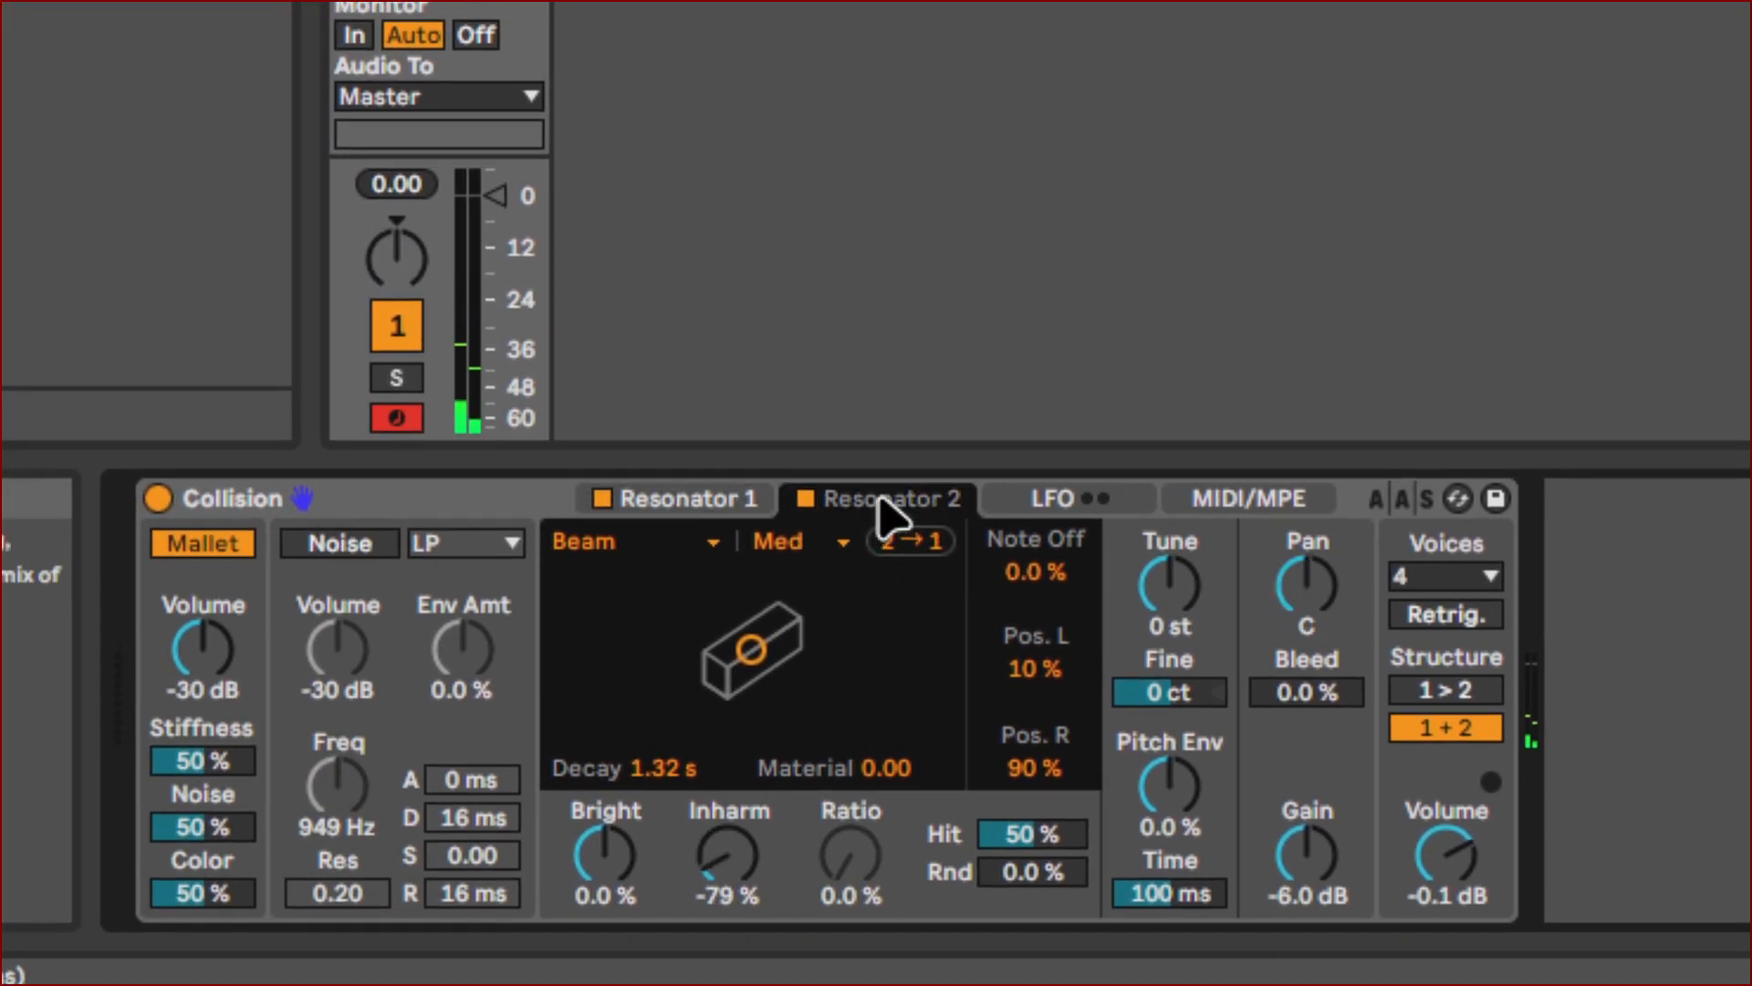
{"action": "left_click_drag", "start_coordinate": [873, 553], "coordinate": [874, 465]}
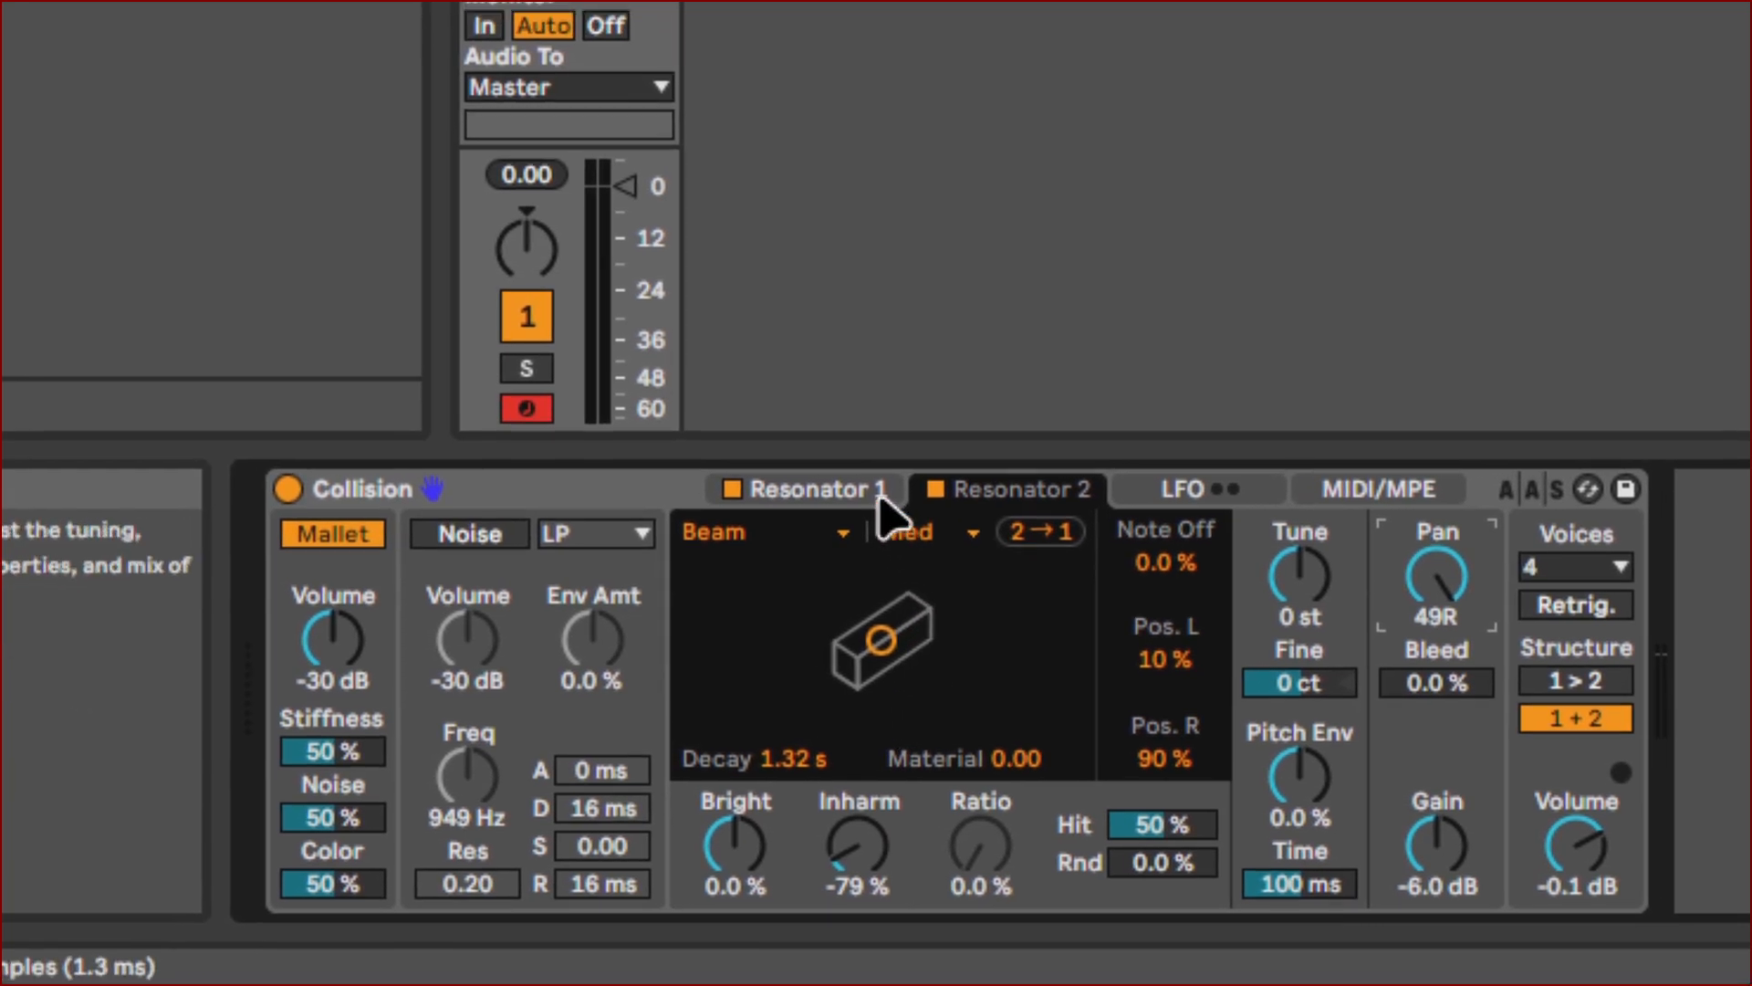
{"action": "left_click", "coordinate": [878, 496]}
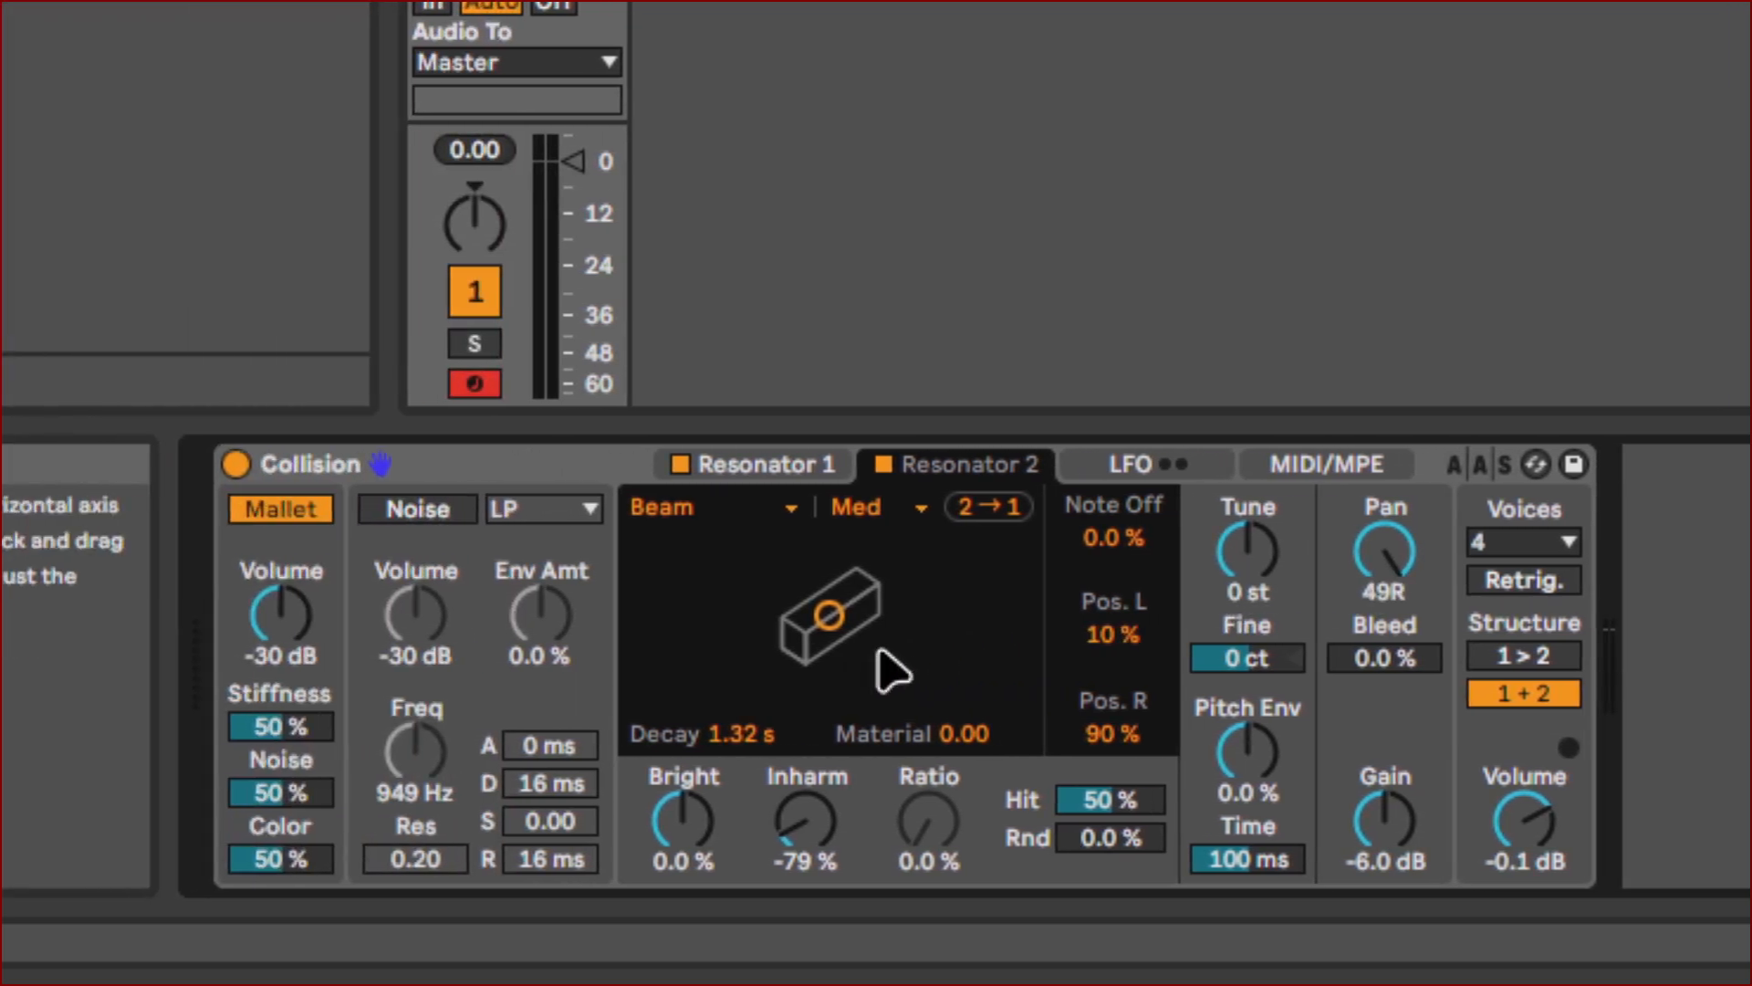
Set the structure to 1 > 2 and bring Resonator 2's pan in to 7R.
{"action": "left_click", "coordinate": [520, 671]}
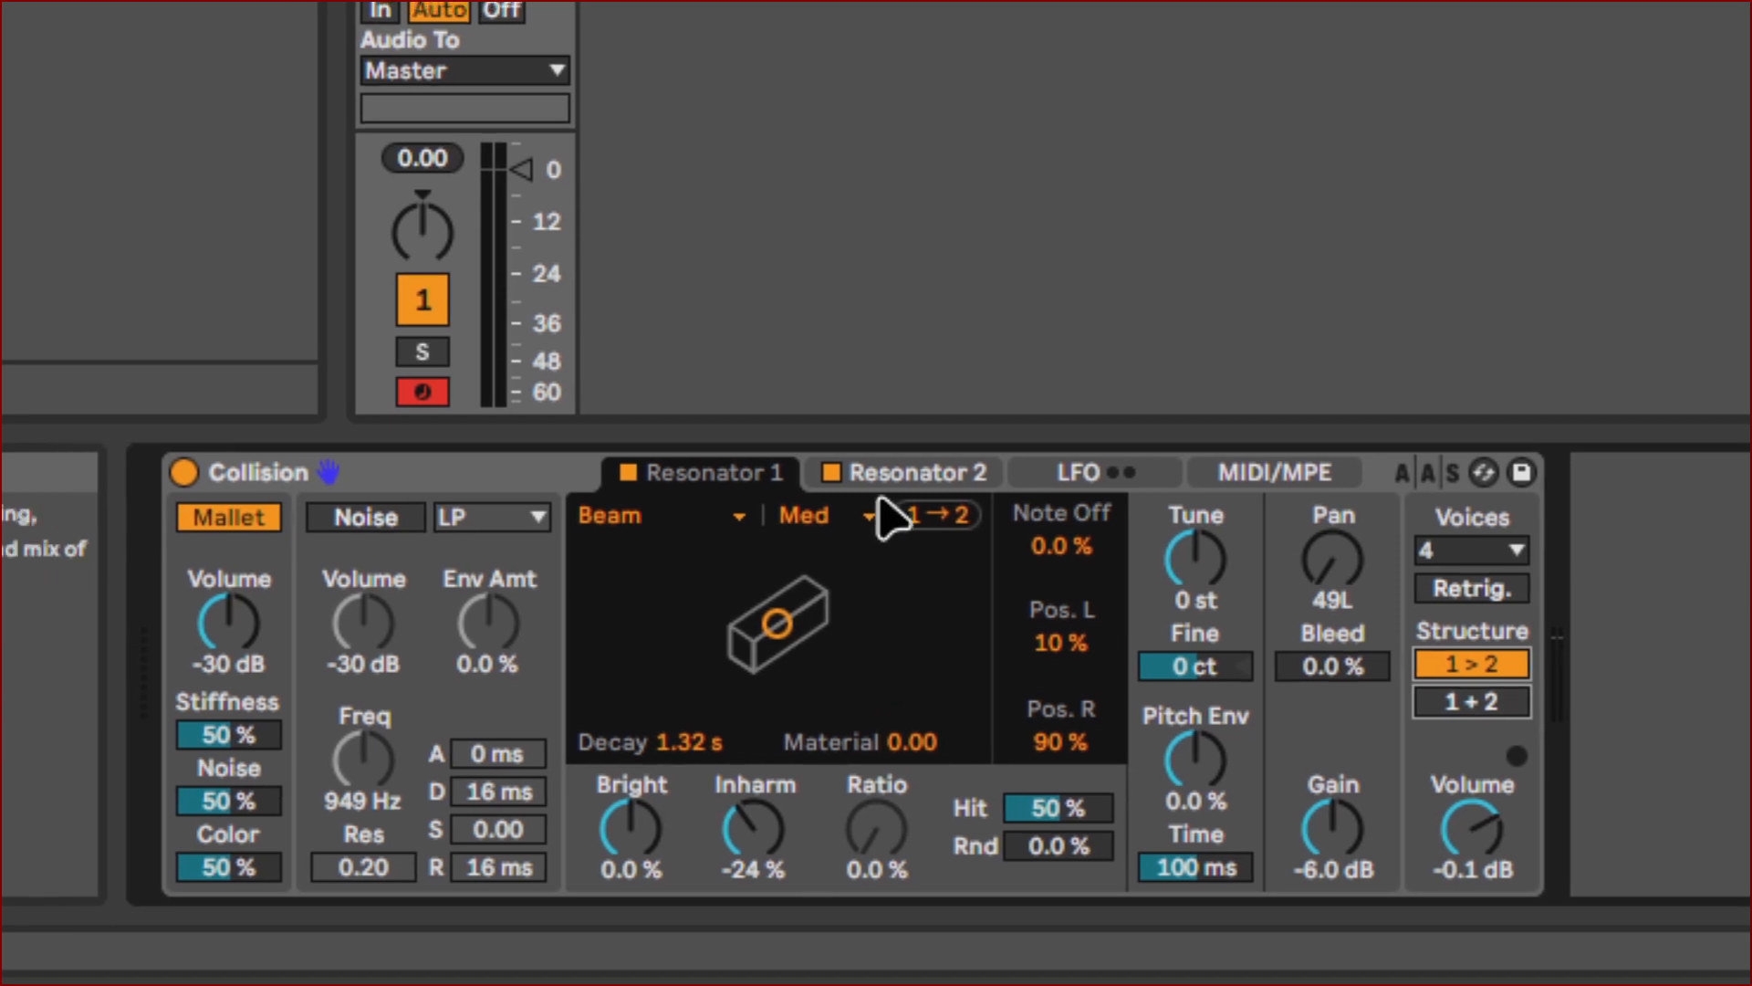
{"action": "left_click", "coordinate": [912, 466]}
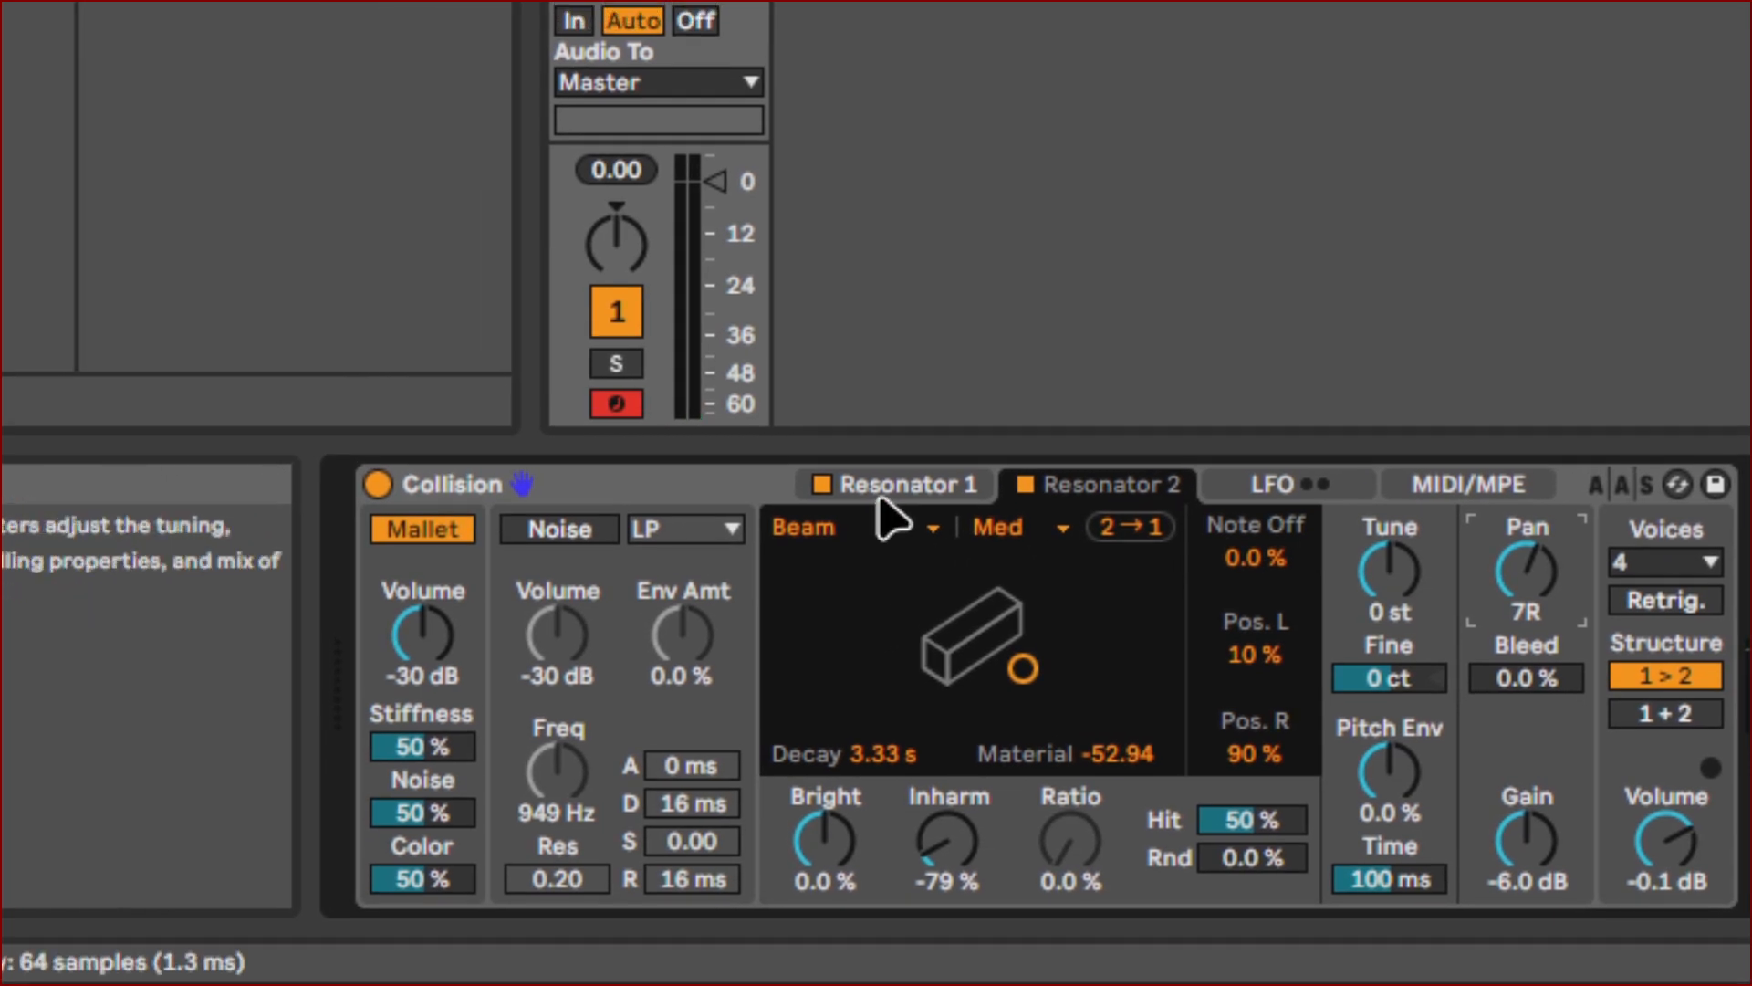
Bring Resonator 1's pan in to 6L, and set Resonator 2's decay to 2.10 s with material -21.57.
{"action": "left_click", "coordinate": [878, 496]}
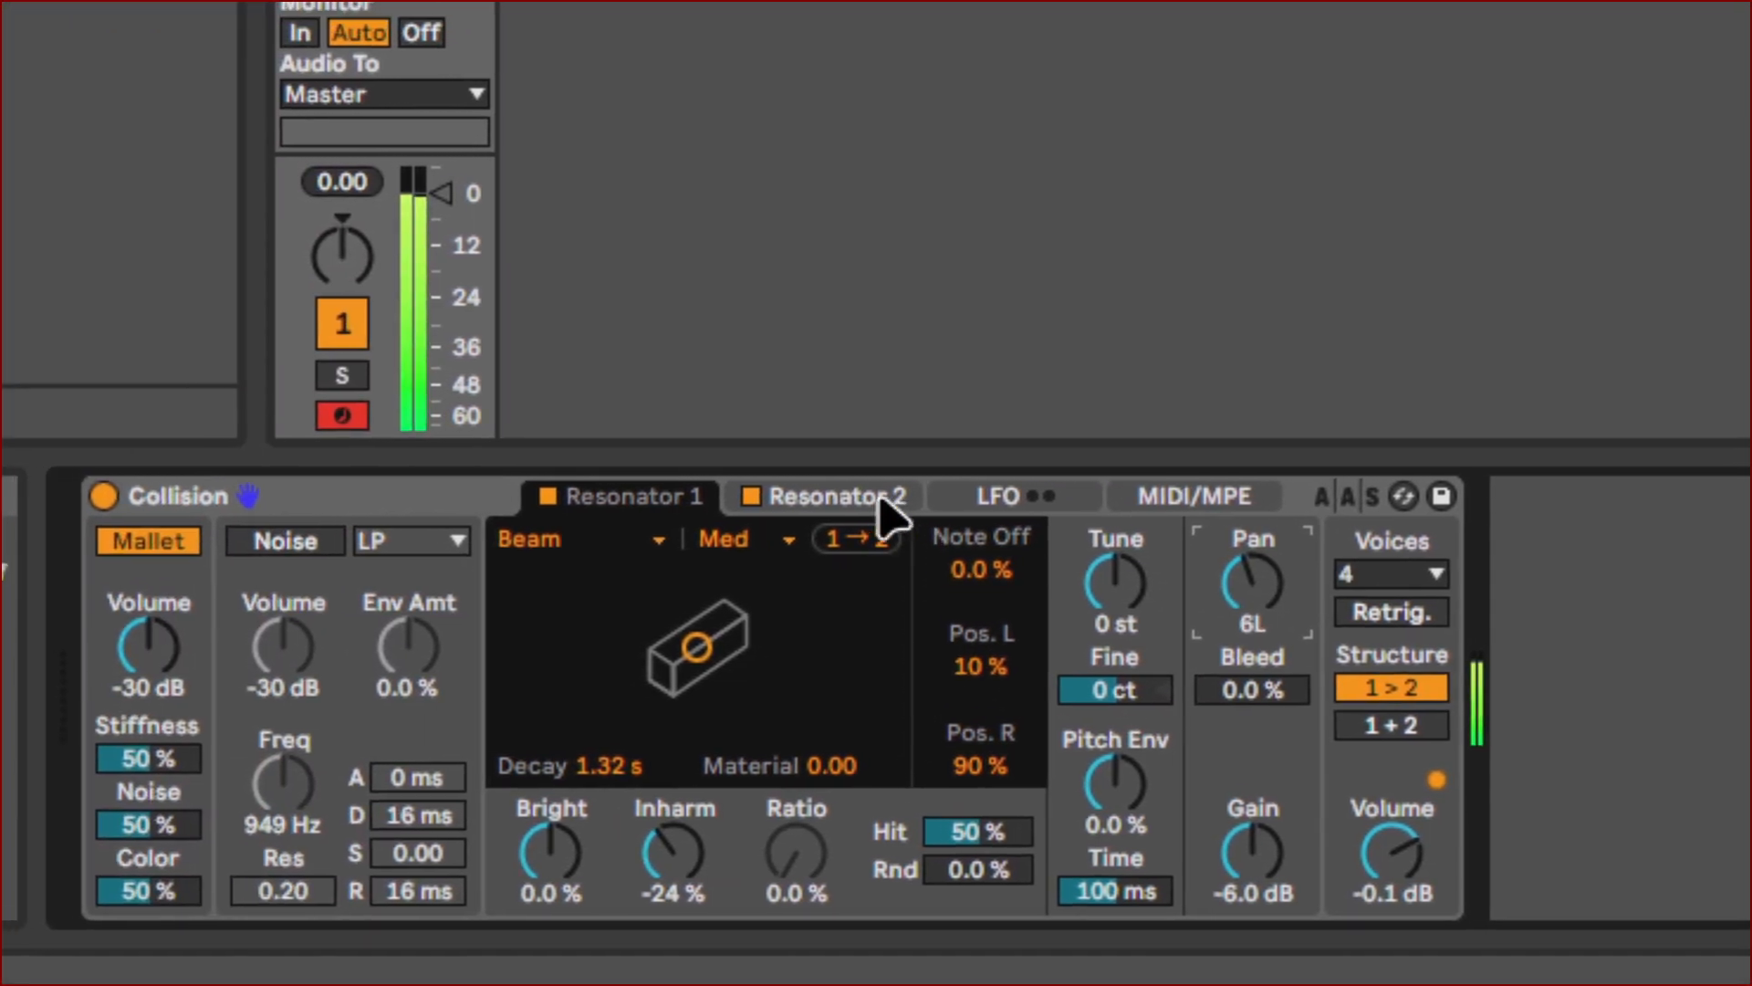
{"action": "left_click", "coordinate": [598, 465]}
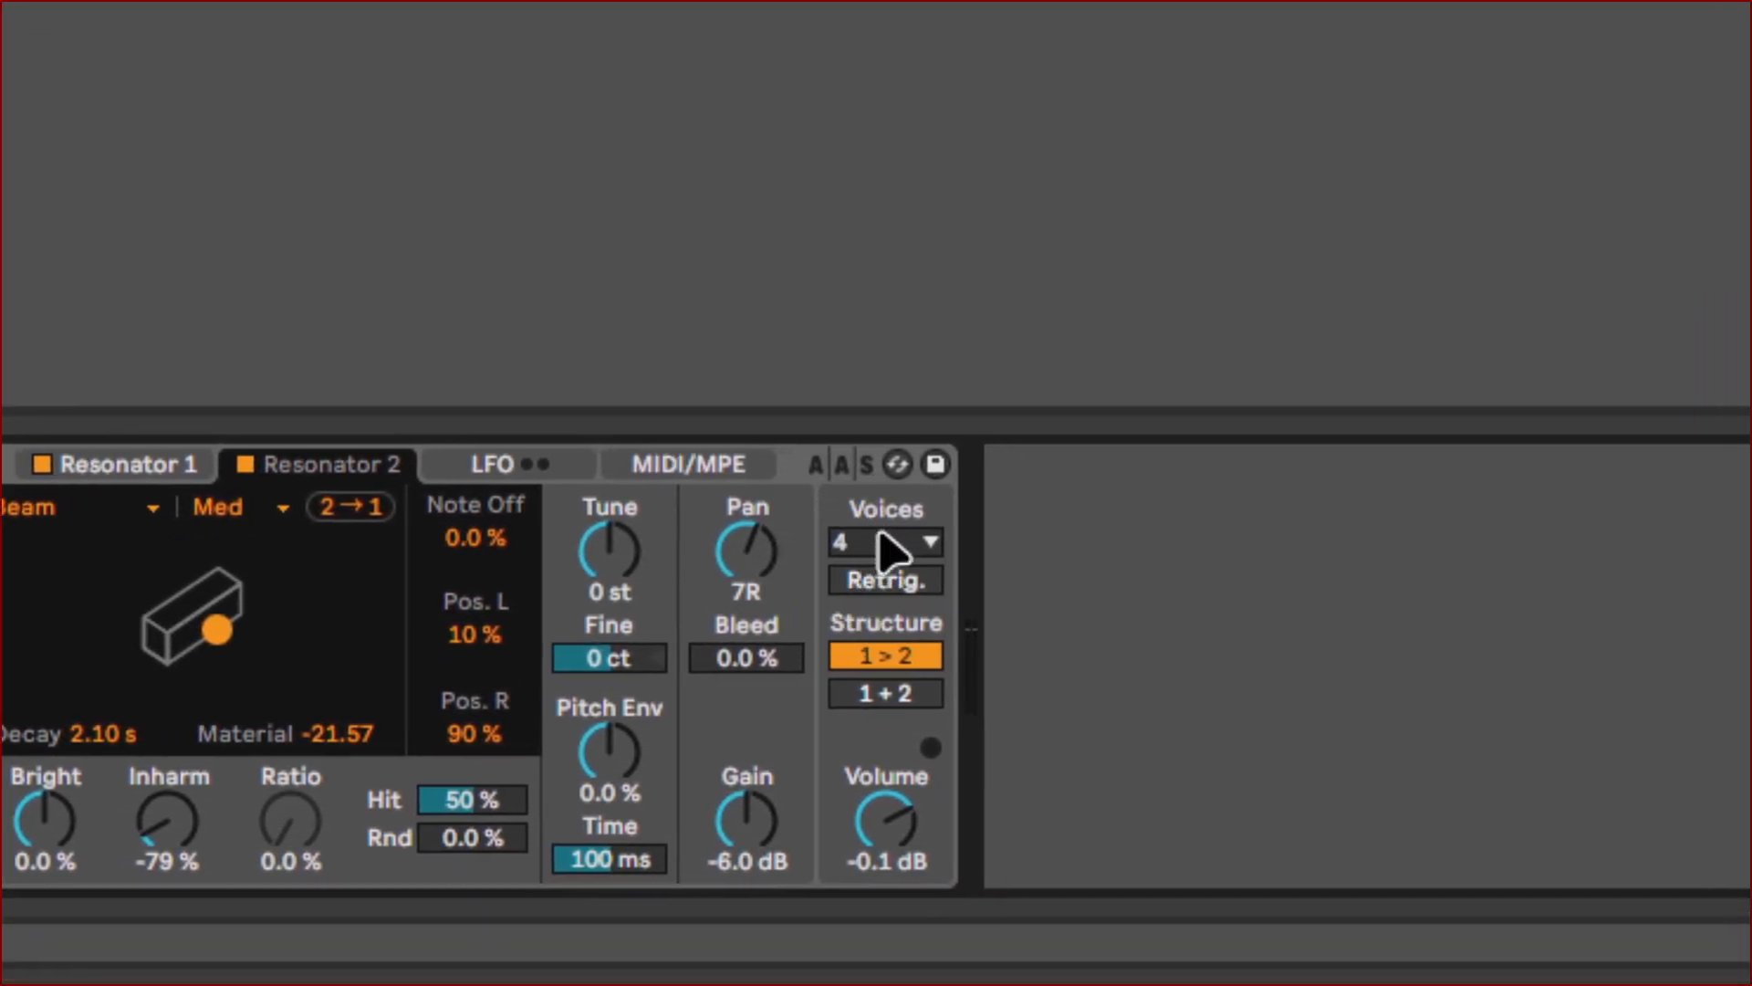
Set the voices to Mono and toggle the structure to 1 + 2 and back to 1 > 2.
{"action": "left_click", "coordinate": [879, 546]}
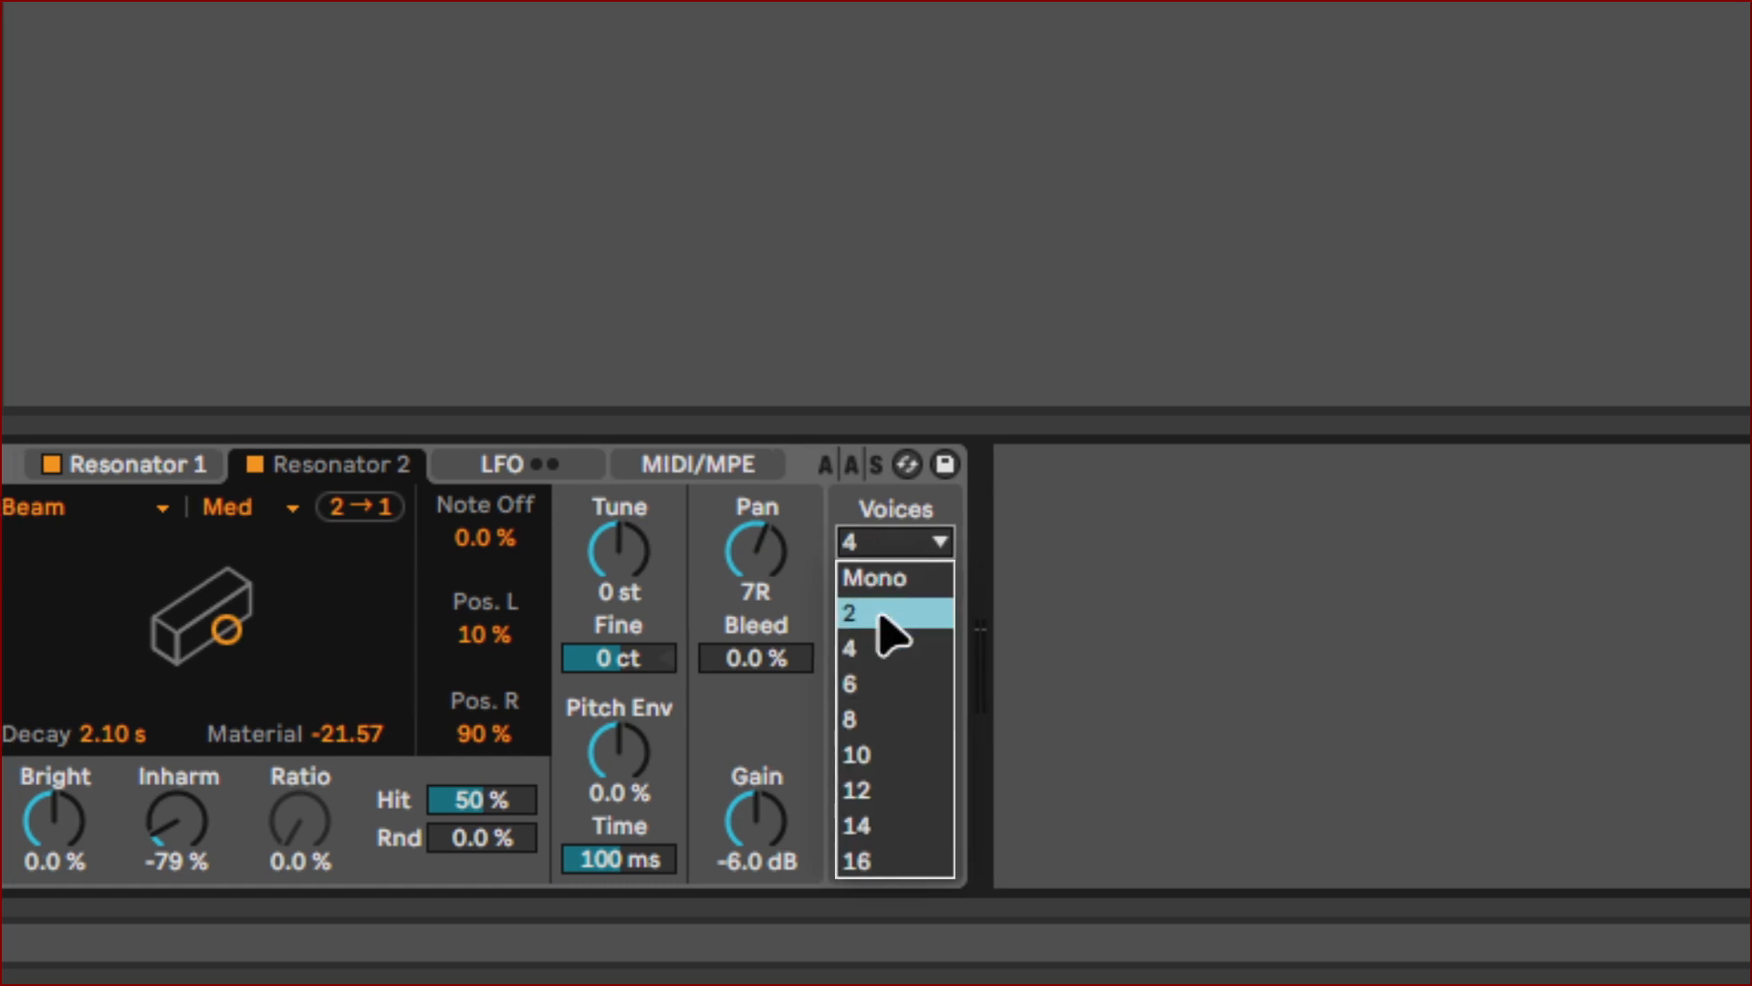
{"action": "left_click", "coordinate": [881, 614]}
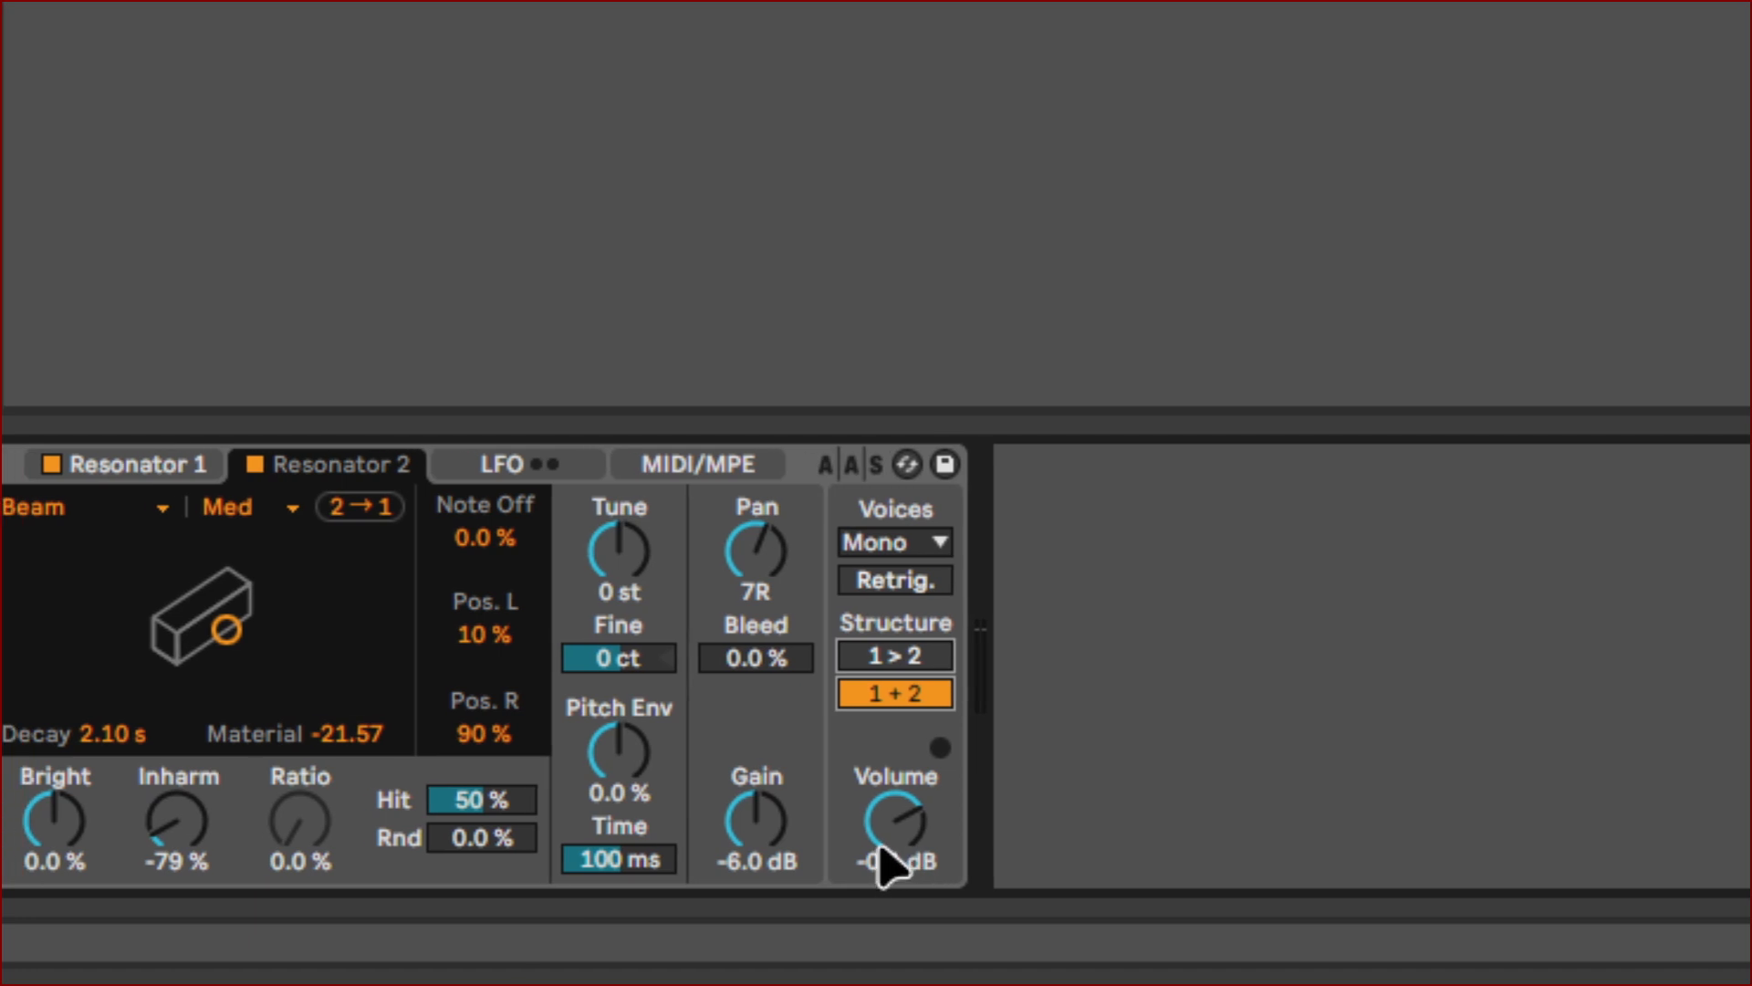
{"action": "left_click", "coordinate": [889, 655]}
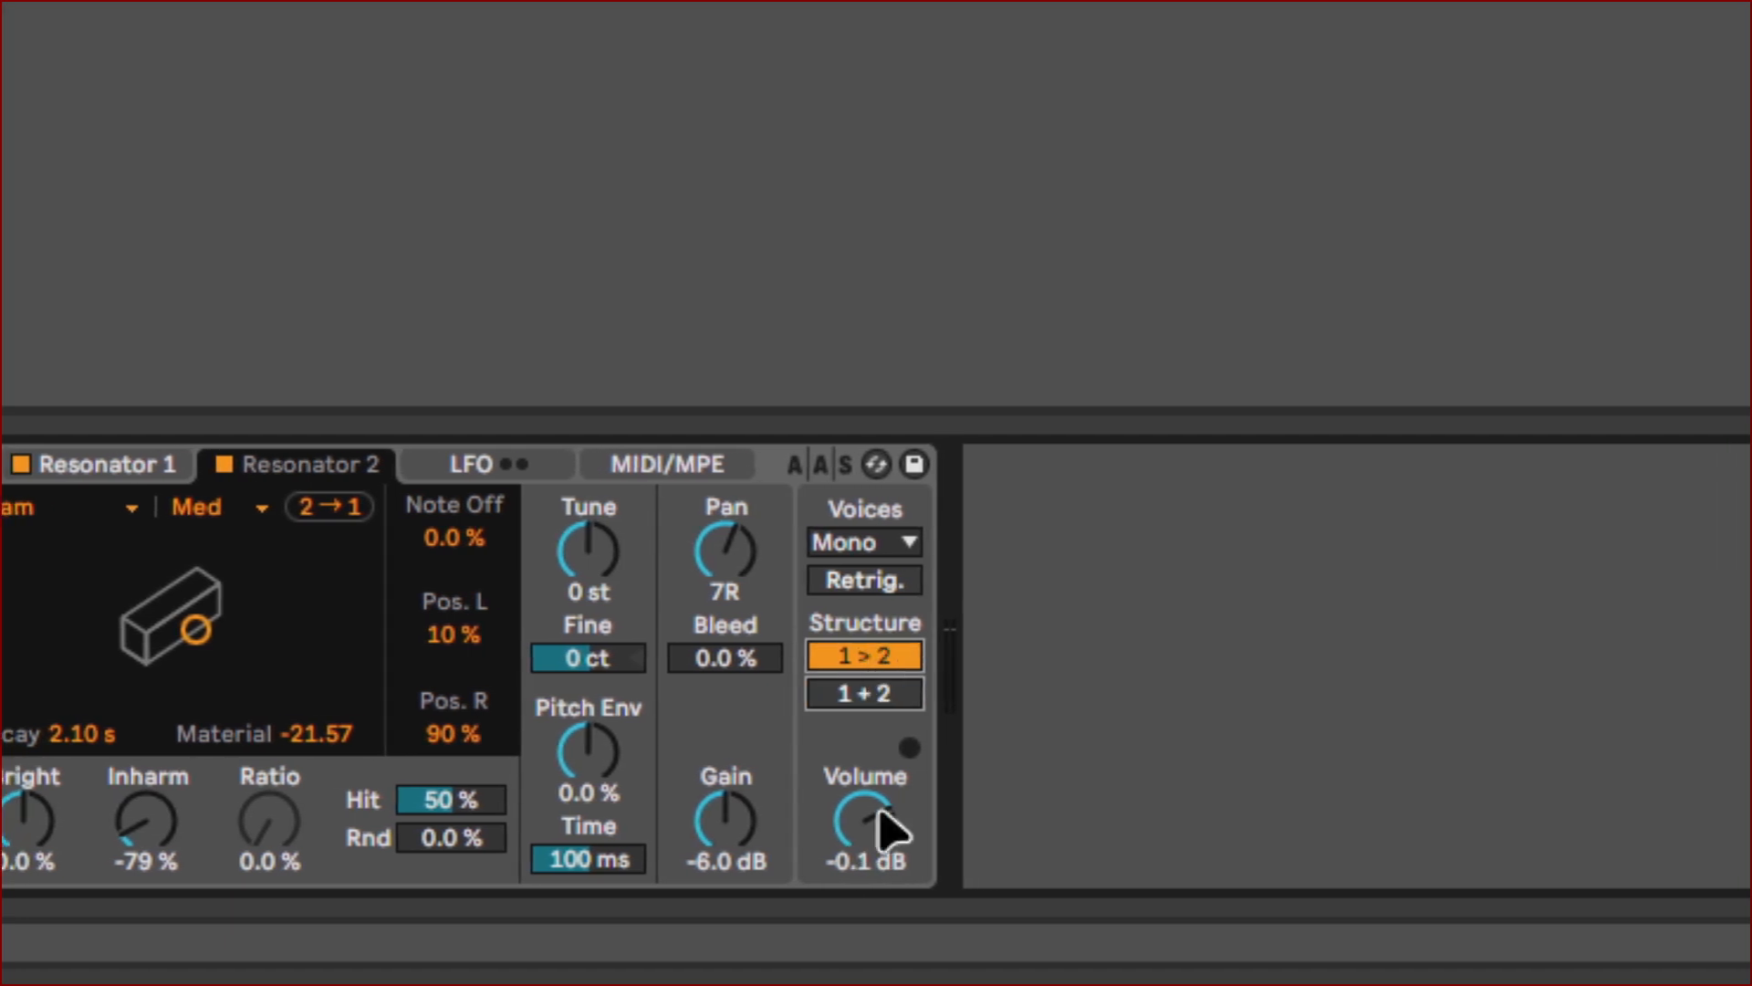
Lower Collision's main volume to -36 dB and raise it back to -1.9 dB.
{"action": "left_click_drag", "start_coordinate": [888, 821], "coordinate": [888, 841]}
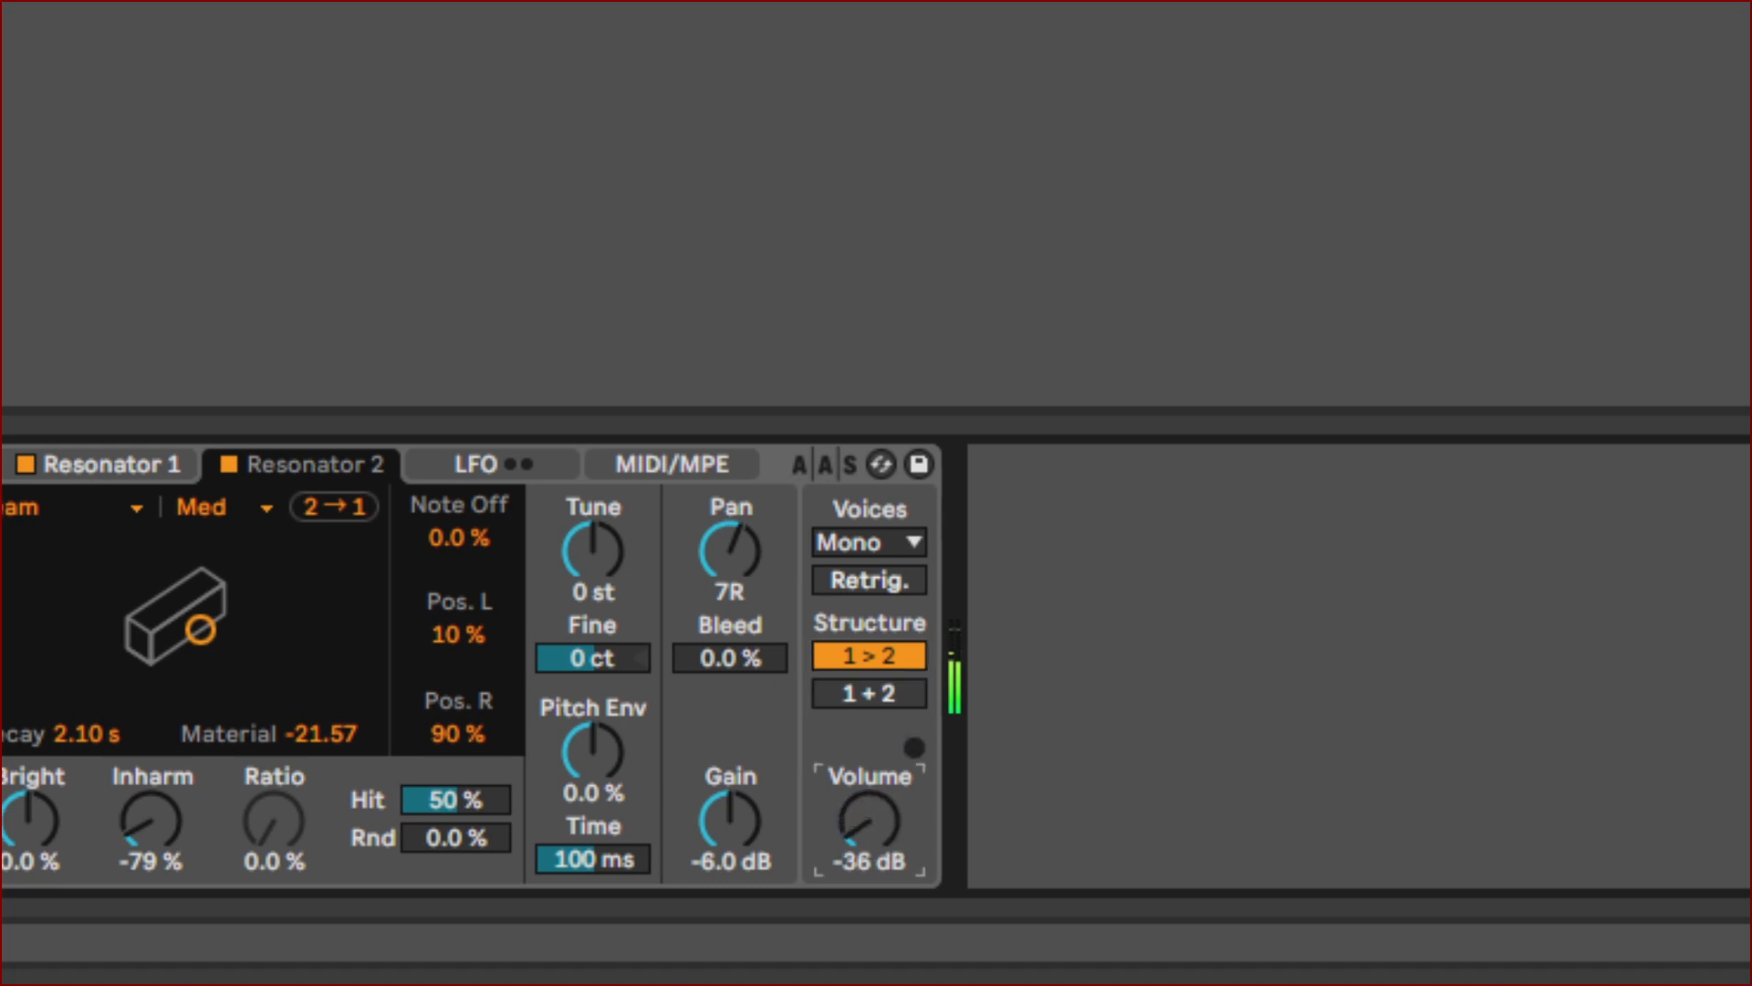
{"action": "left_click_drag", "start_coordinate": [869, 821], "coordinate": [870, 778]}
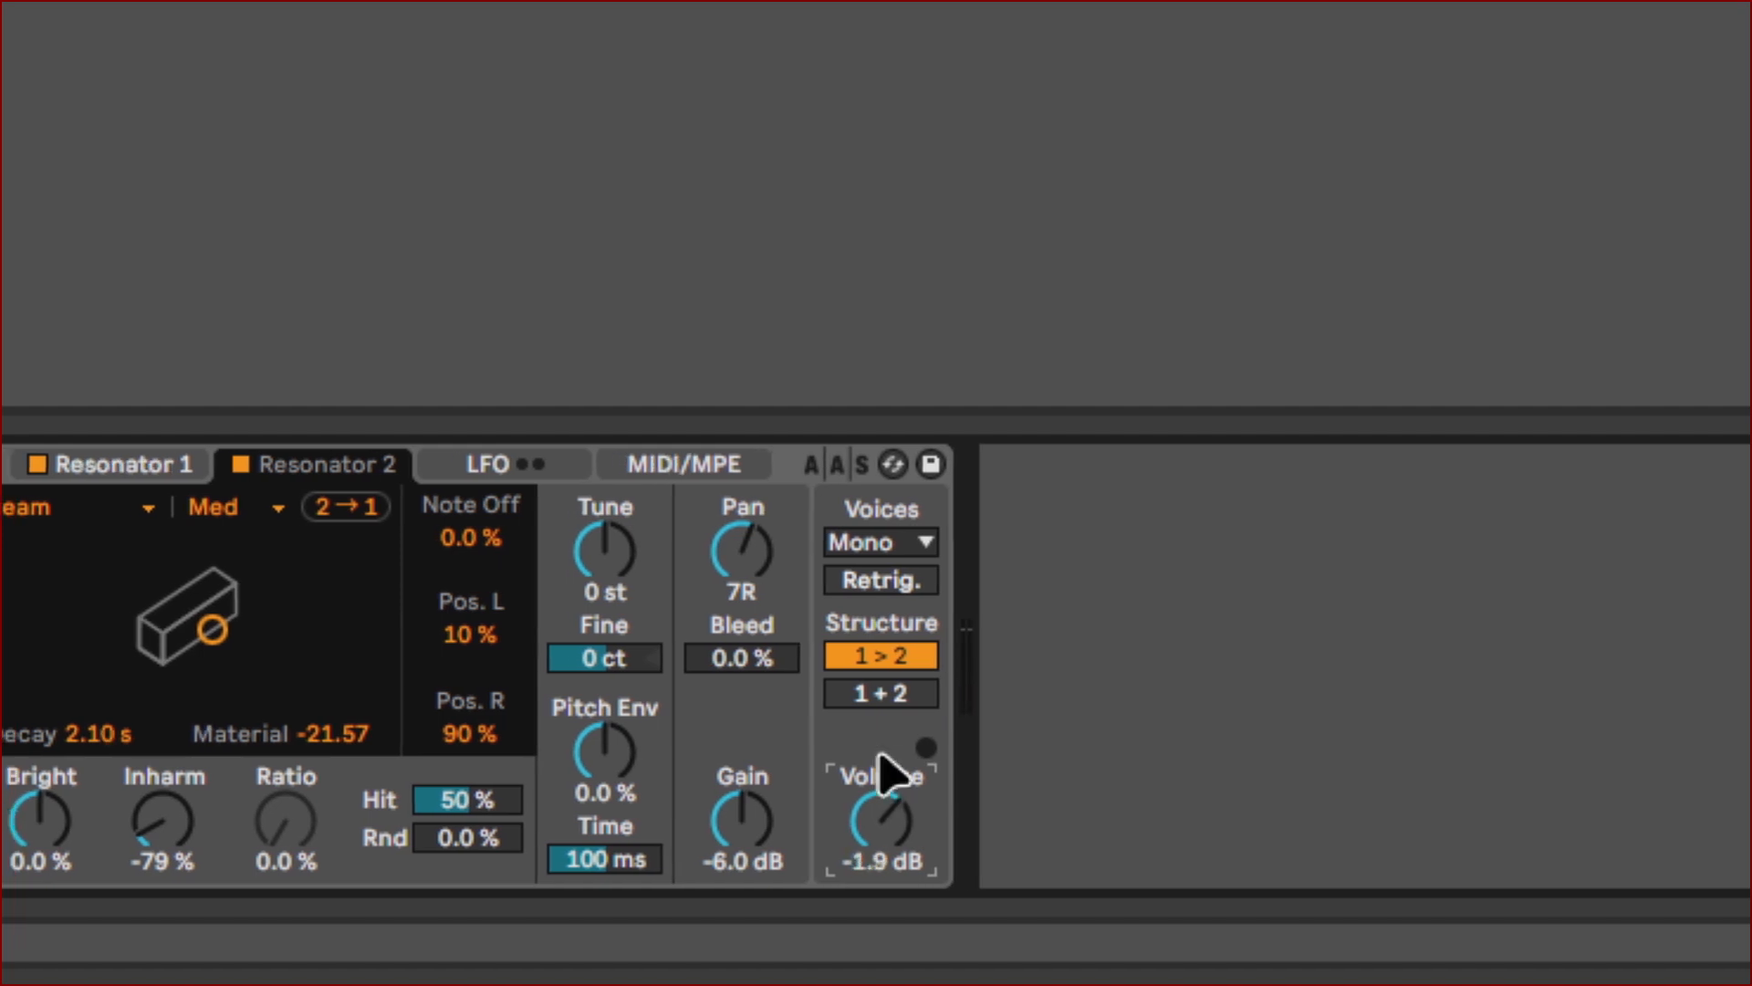
Set the structure to 1 + 2, tune Resonator 2 to +7 st, and compare it with Resonator 1.
{"action": "left_click", "coordinate": [879, 701]}
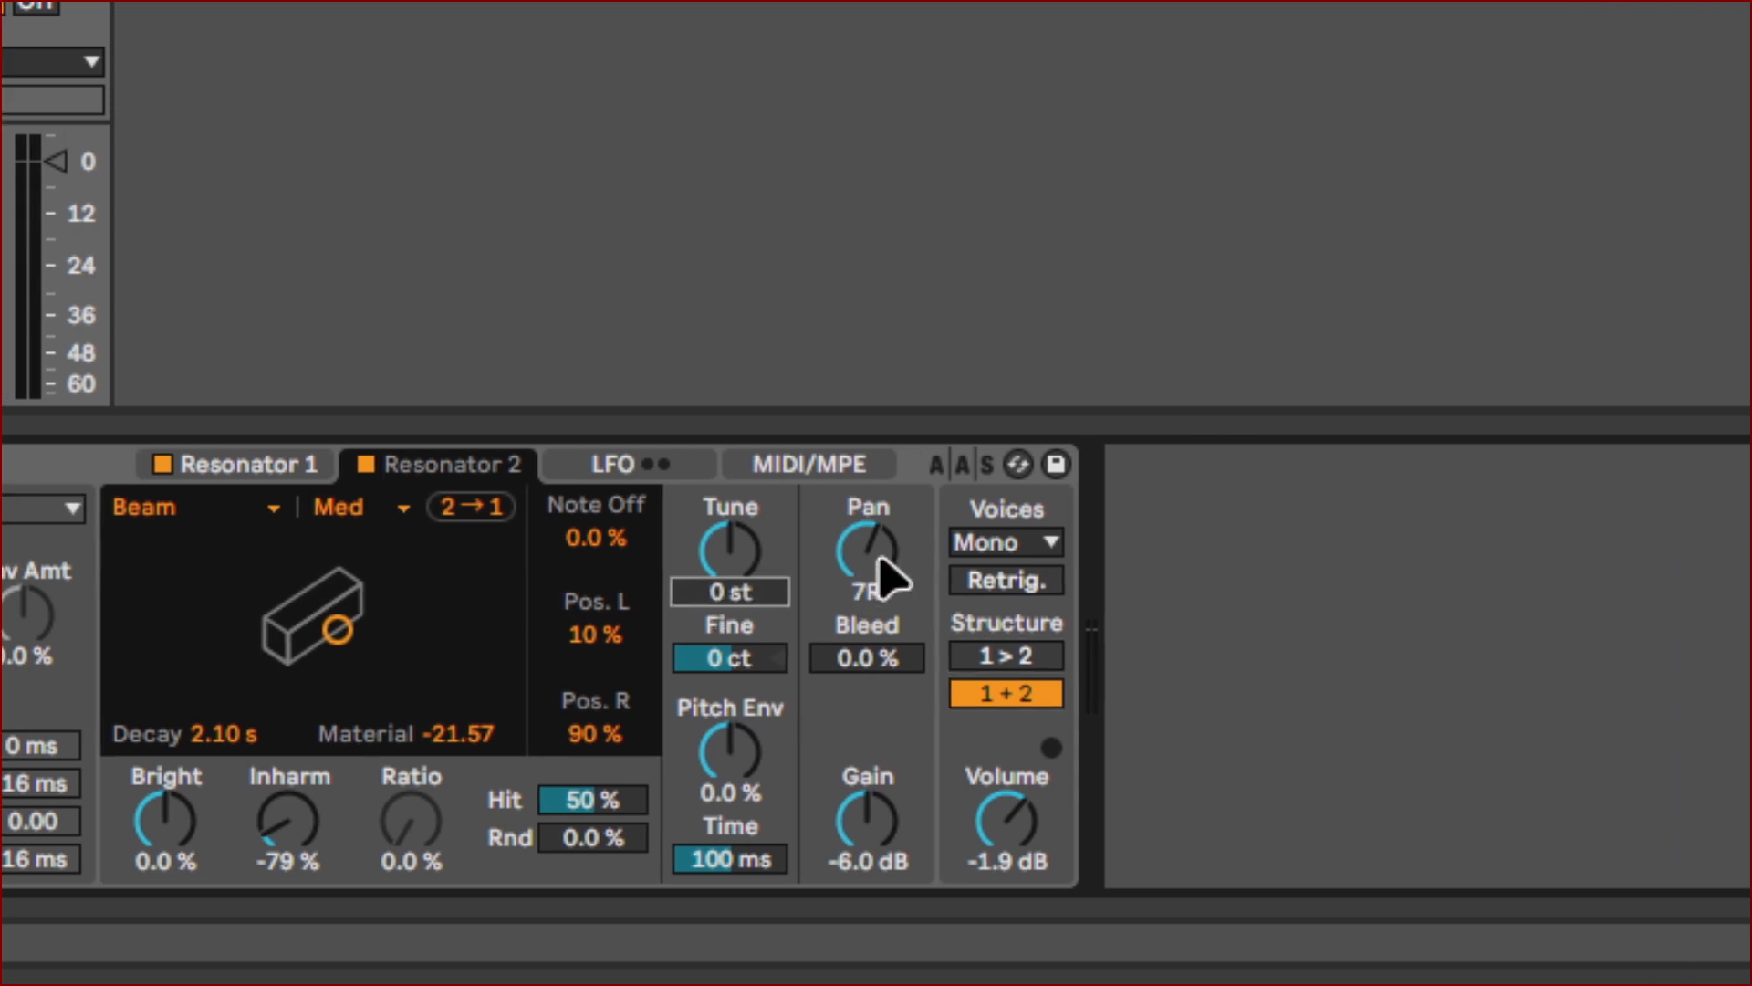
{"action": "type", "text": "7"}
{"action": "key", "text": "Return"}
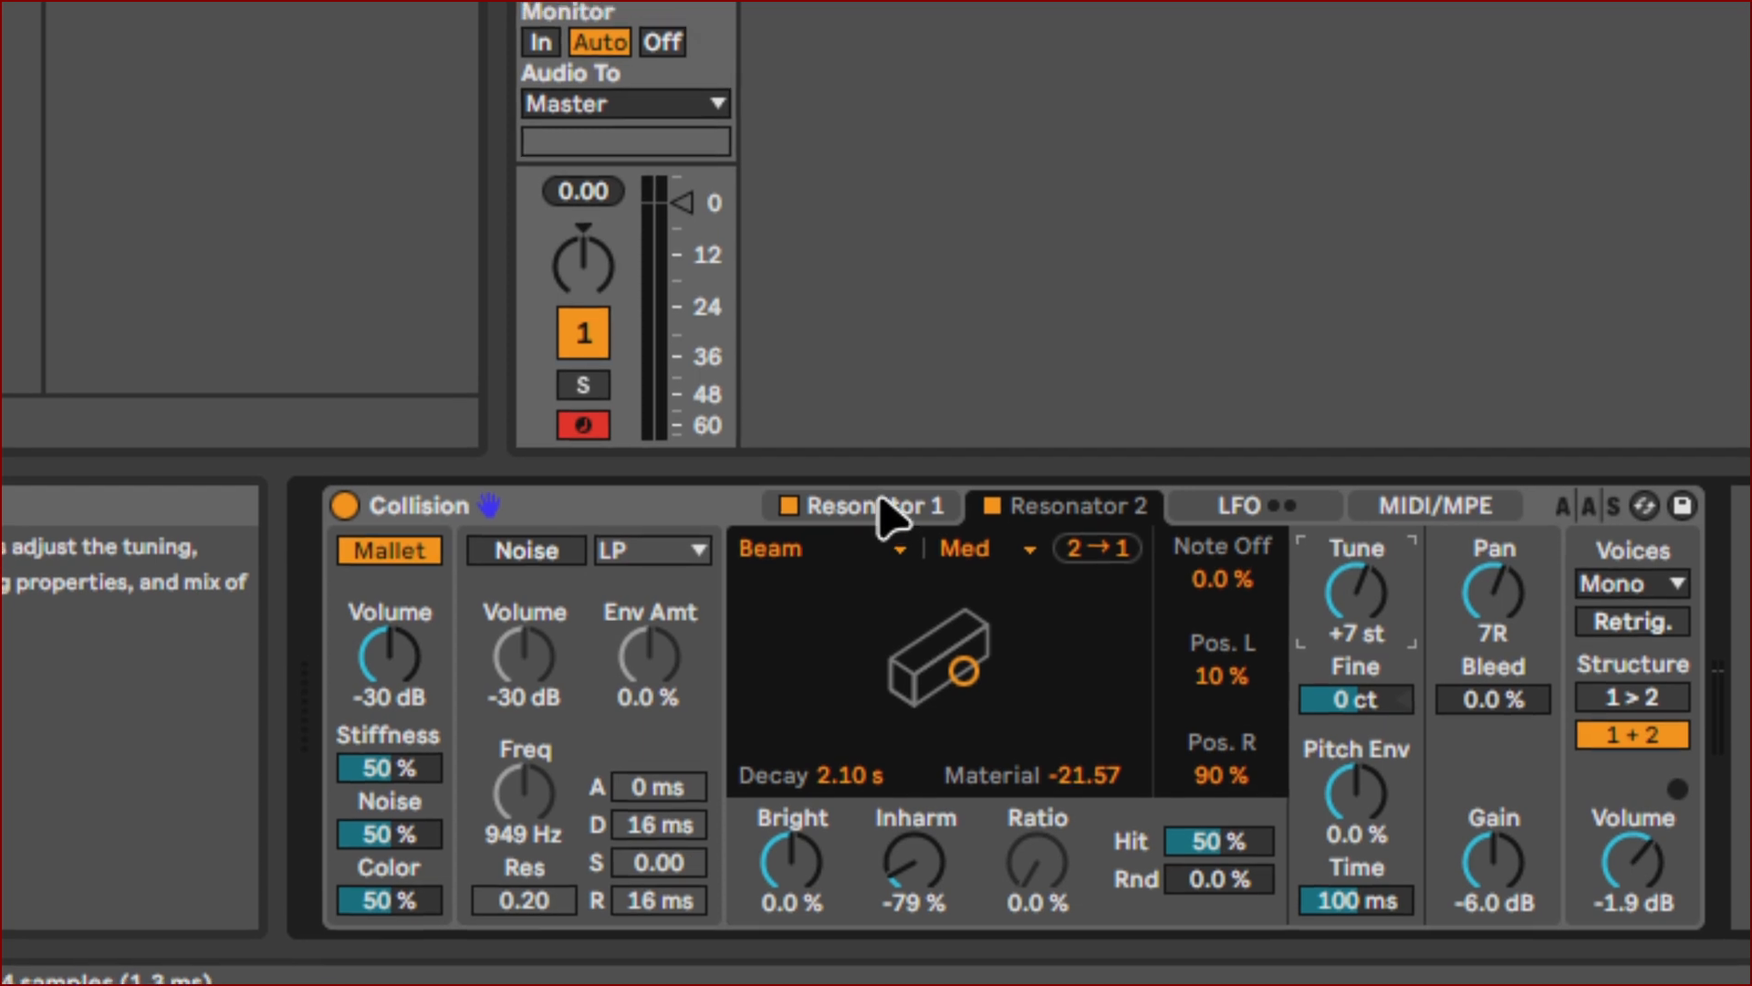
{"action": "left_click", "coordinate": [876, 492]}
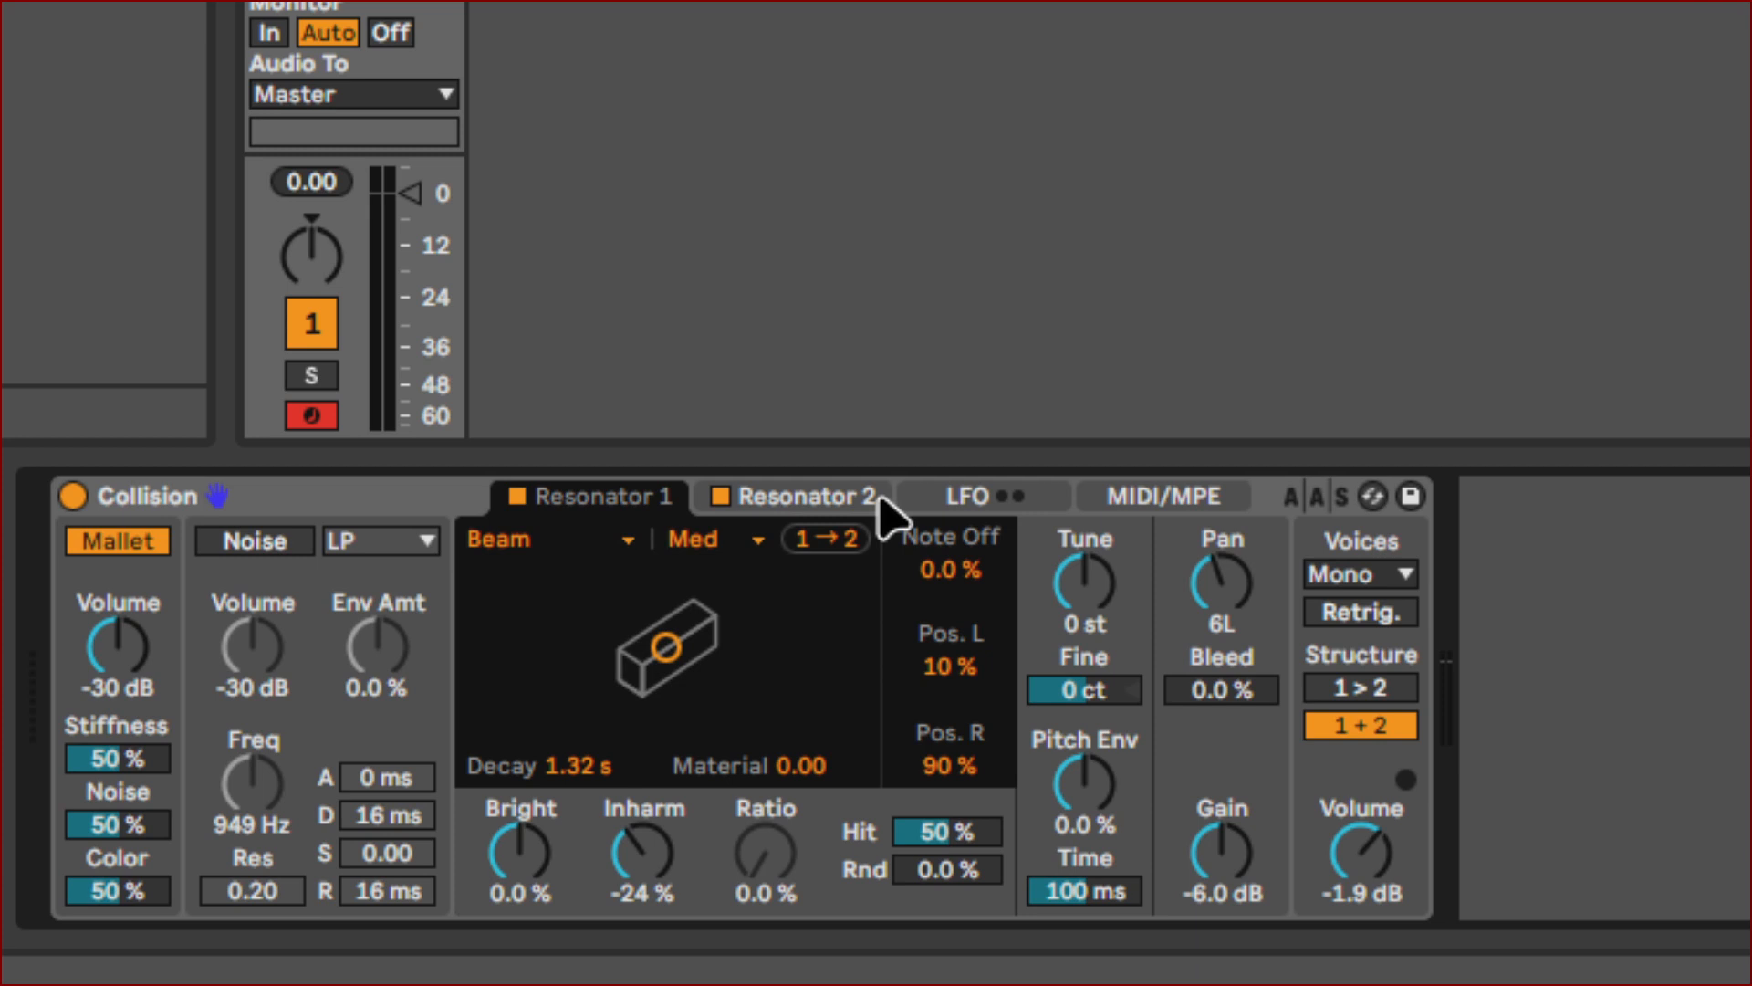
{"action": "left_click", "coordinate": [875, 500]}
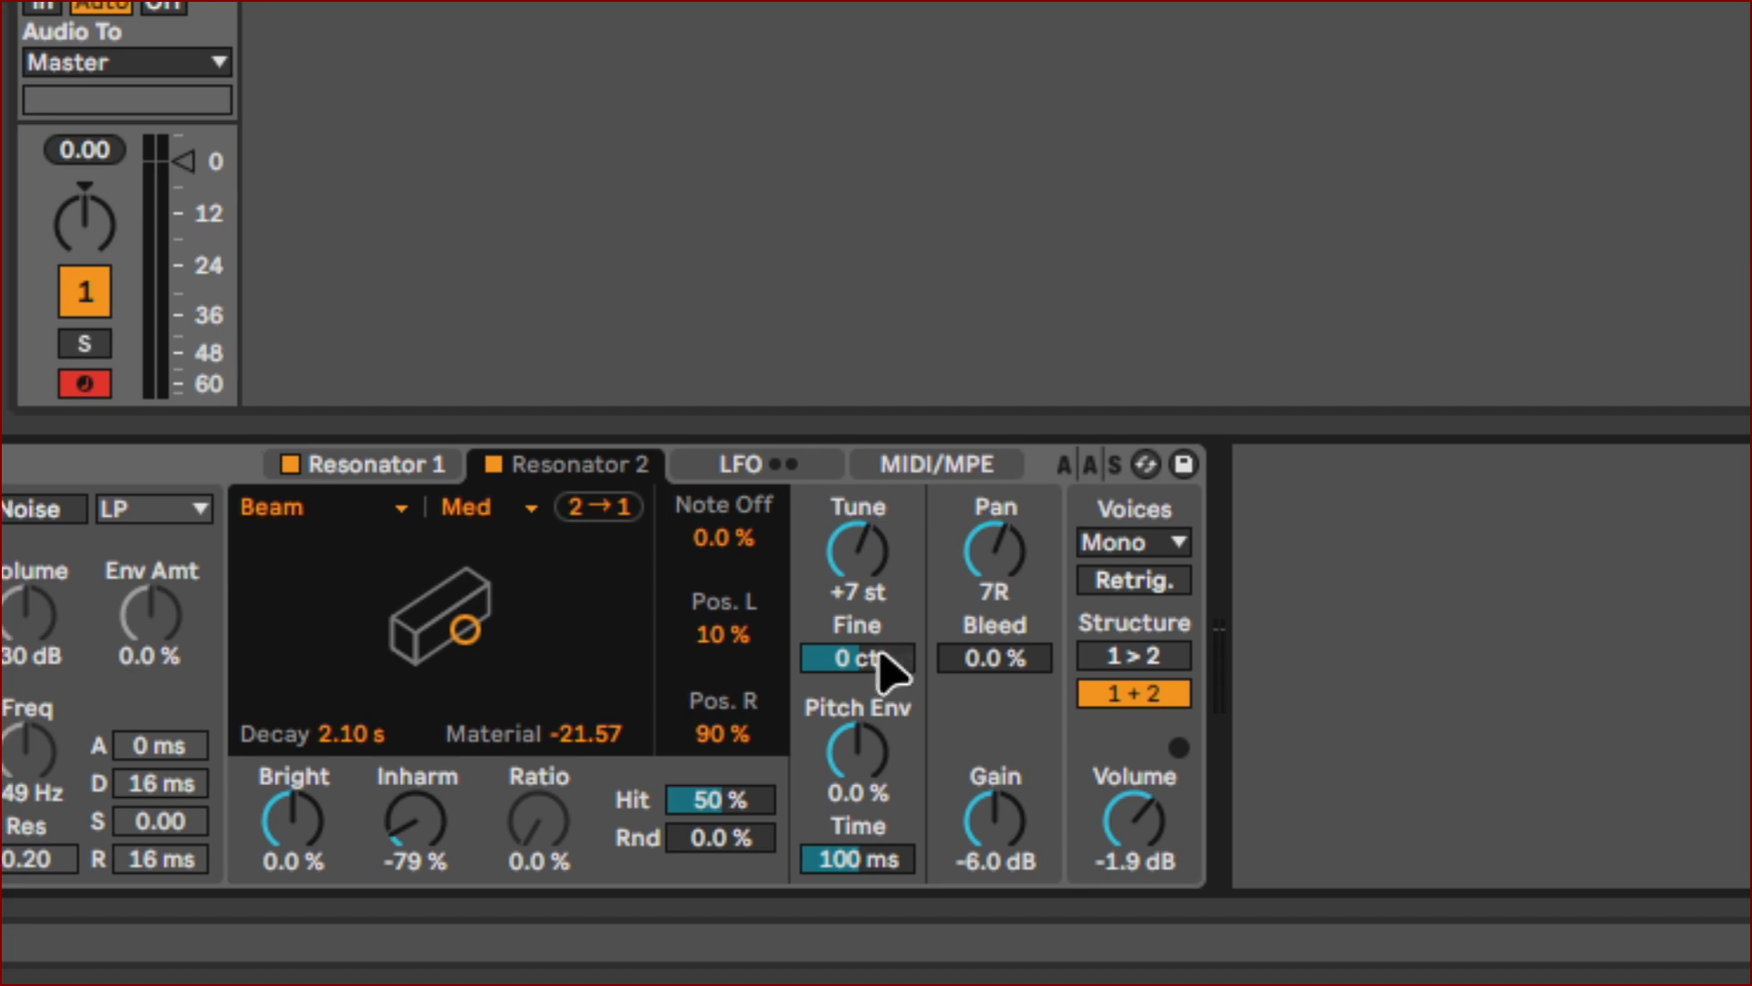
Try Resonator 2's fine tuning at 50 ct and down at -8 ct, and reset it to 0 ct.
{"action": "left_click", "coordinate": [879, 655]}
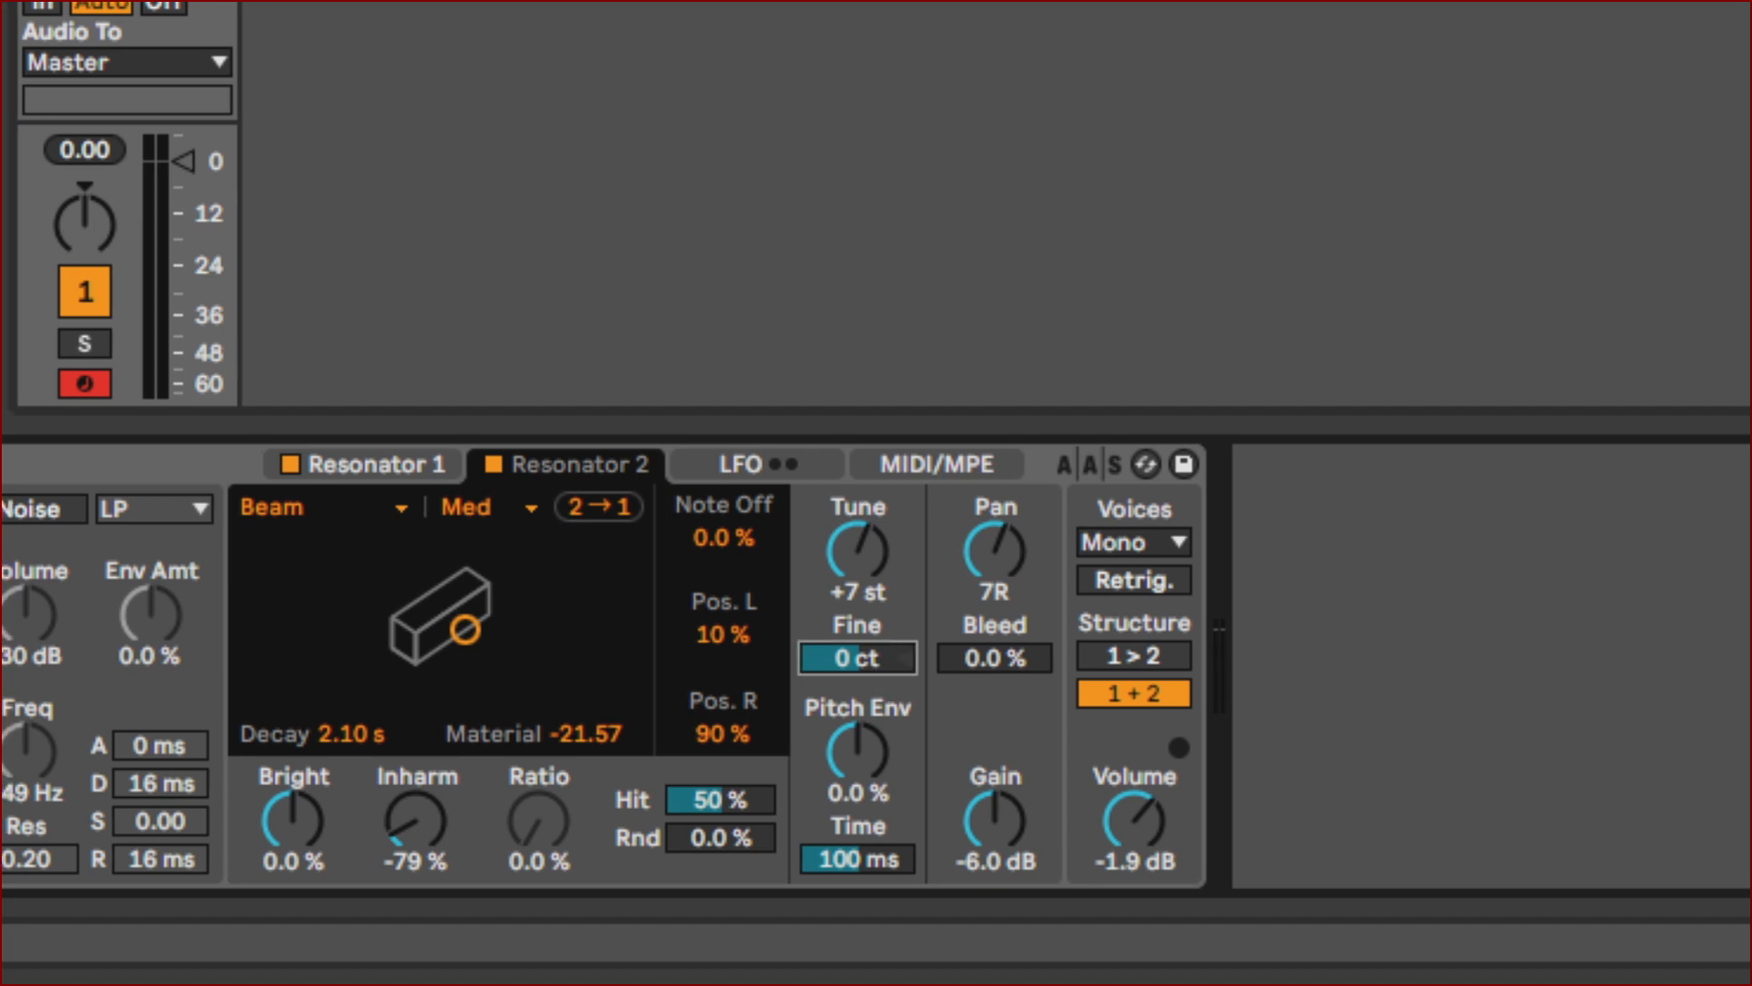
{"action": "left_click_drag", "start_coordinate": [880, 655], "coordinate": [880, 620]}
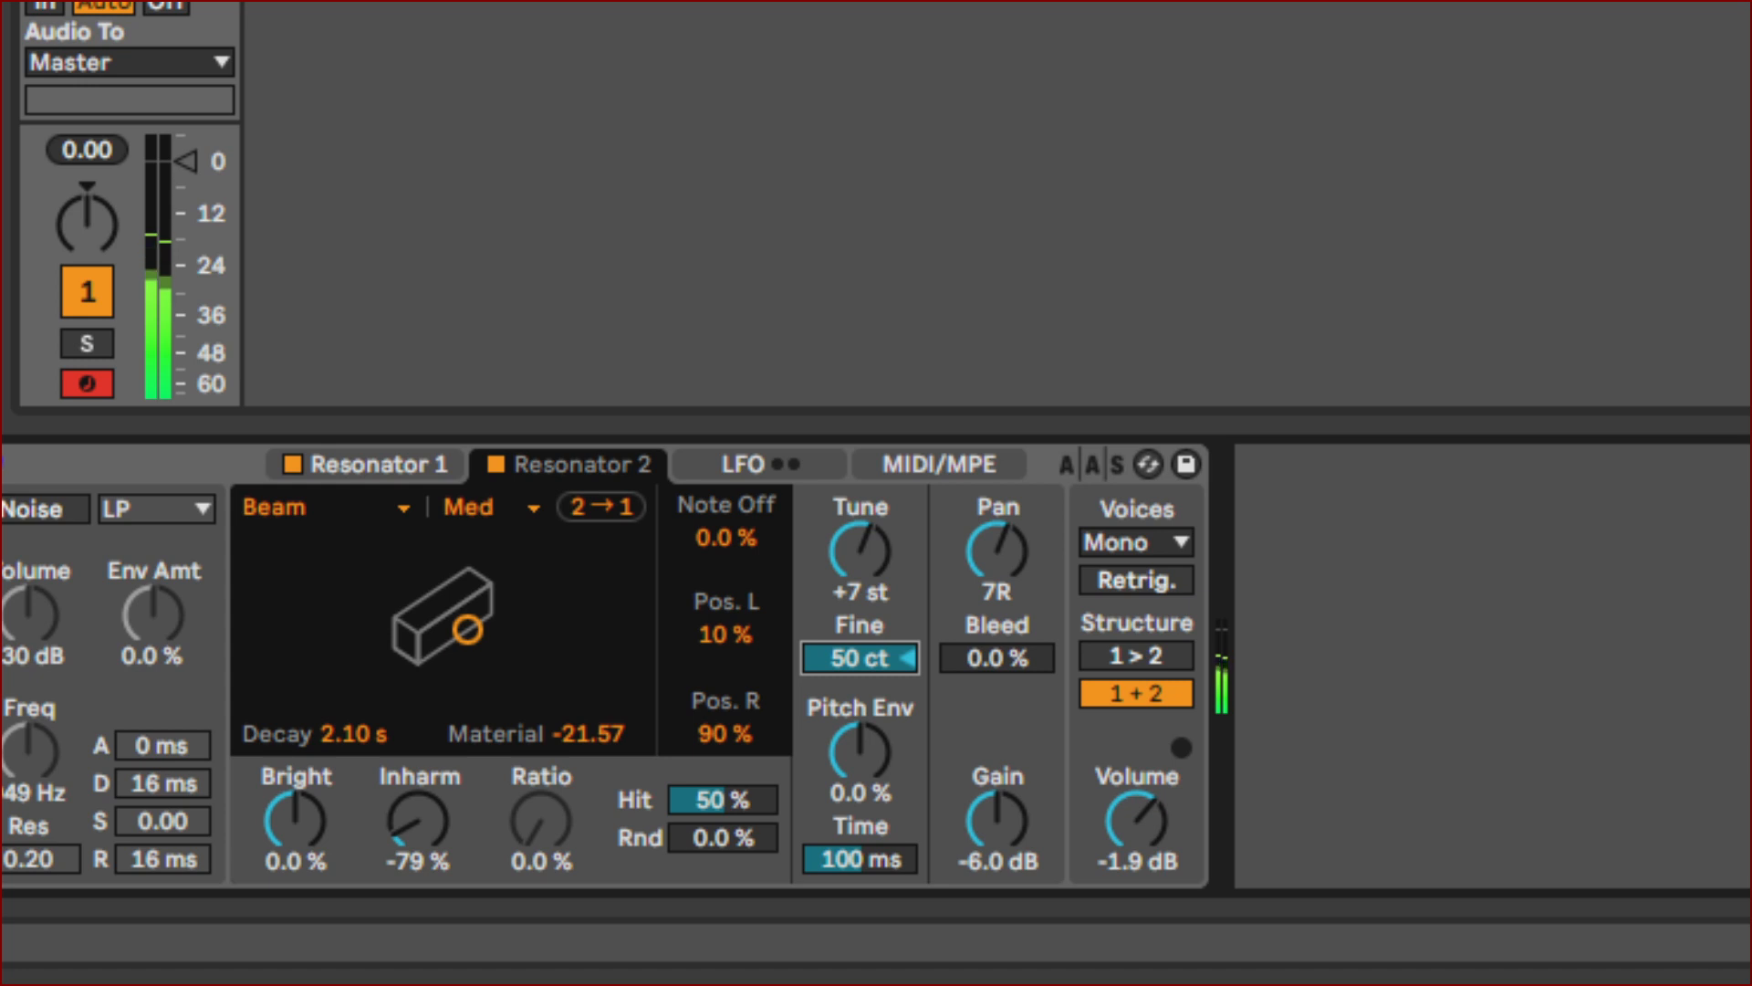
{"action": "left_click_drag", "start_coordinate": [859, 658], "coordinate": [860, 764]}
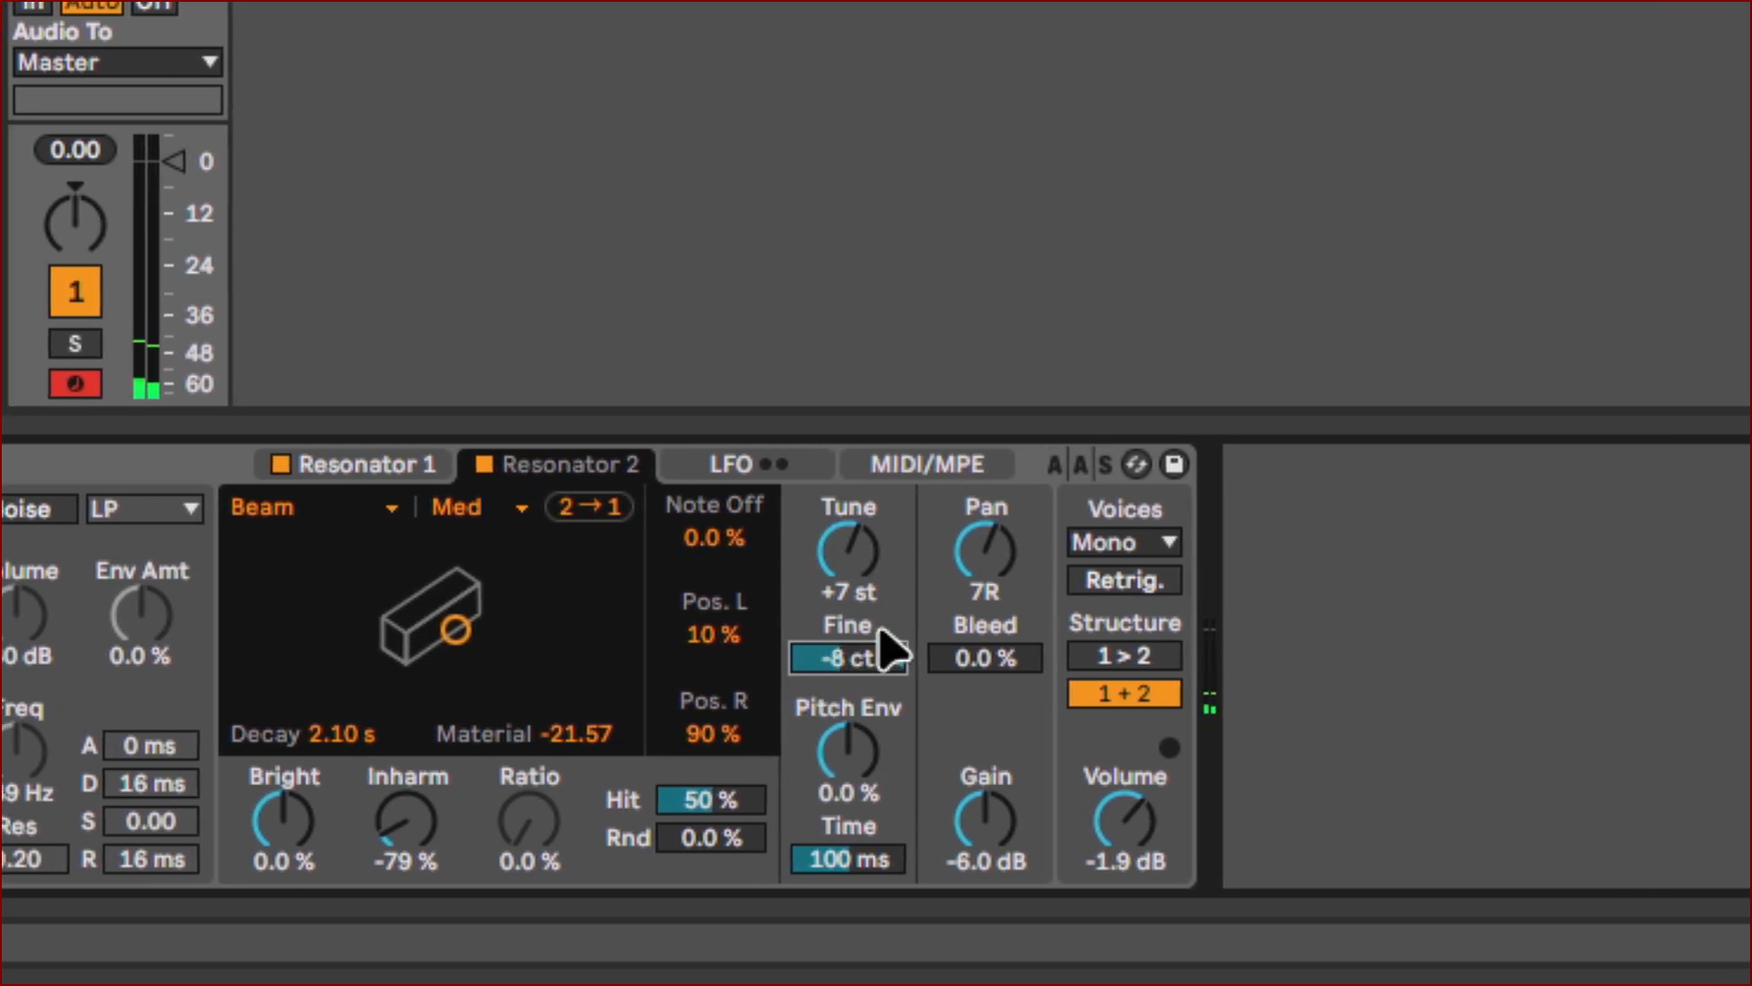
{"action": "left_click_drag", "start_coordinate": [890, 659], "coordinate": [890, 653]}
{"action": "type", "text": "0"}
{"action": "key", "text": "Return"}
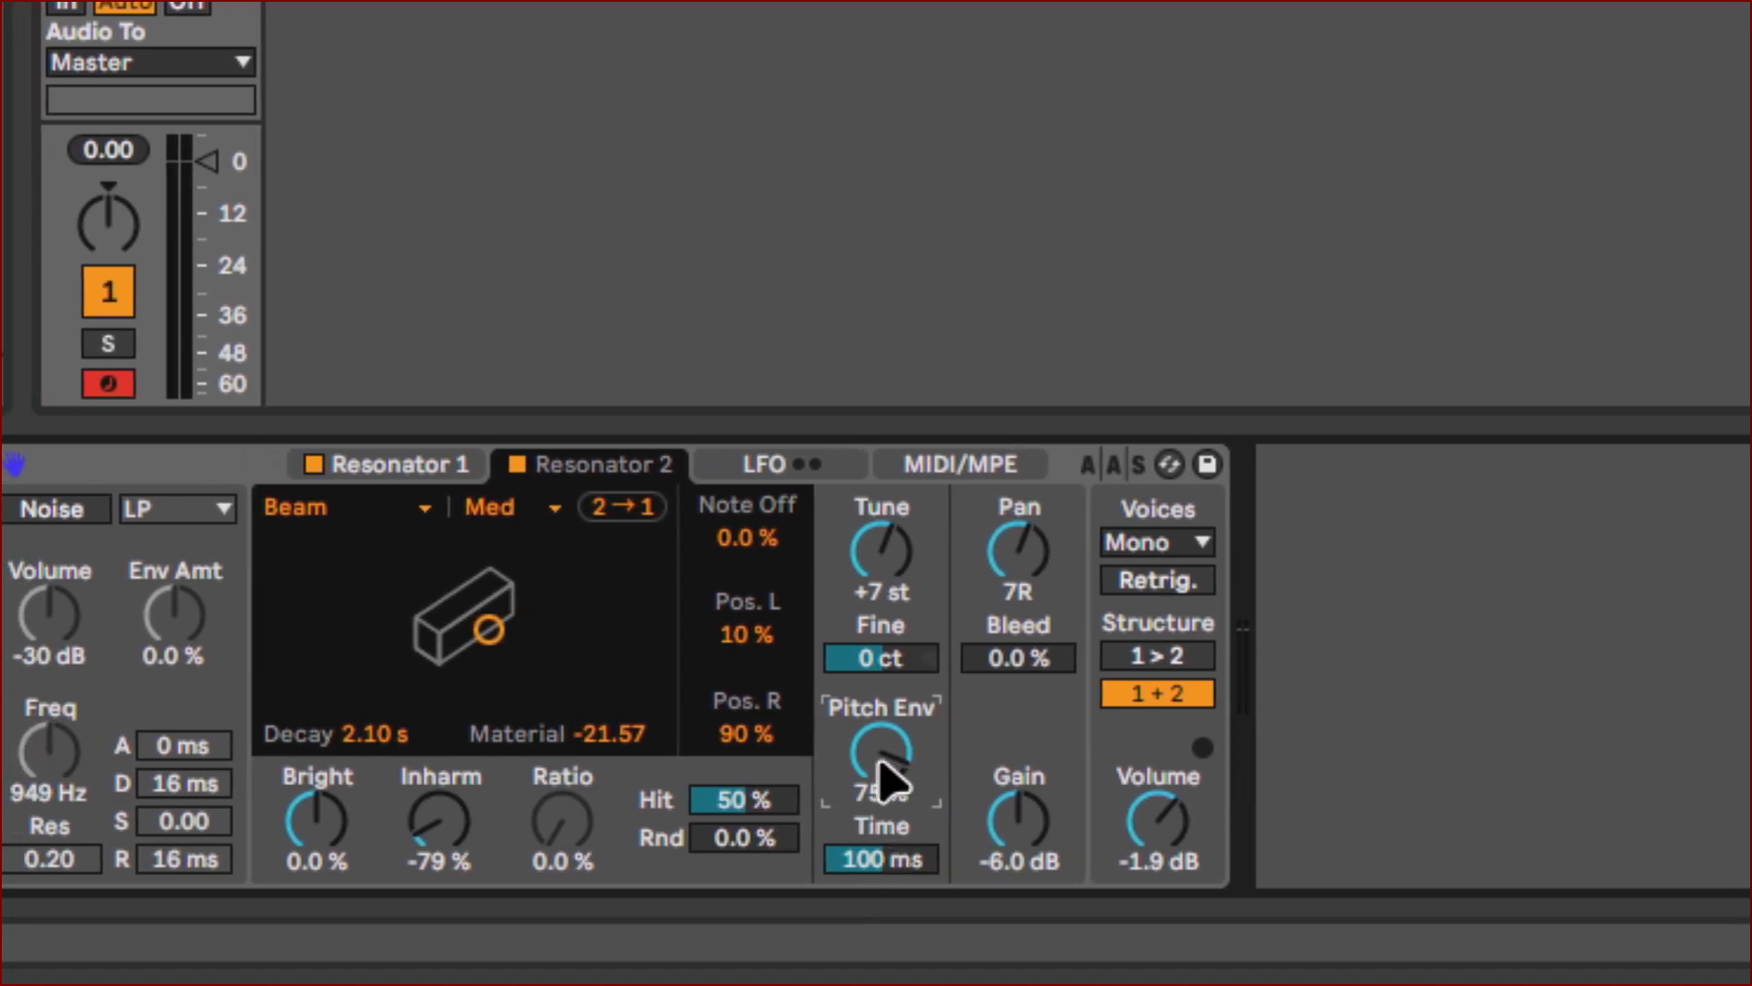
Try Resonator 2's pitch envelope at a negative amount of -37 % and reset it to 0 %.
{"action": "left_click_drag", "start_coordinate": [884, 775], "coordinate": [883, 821]}
{"action": "left_click_drag", "start_coordinate": [882, 757], "coordinate": [881, 756]}
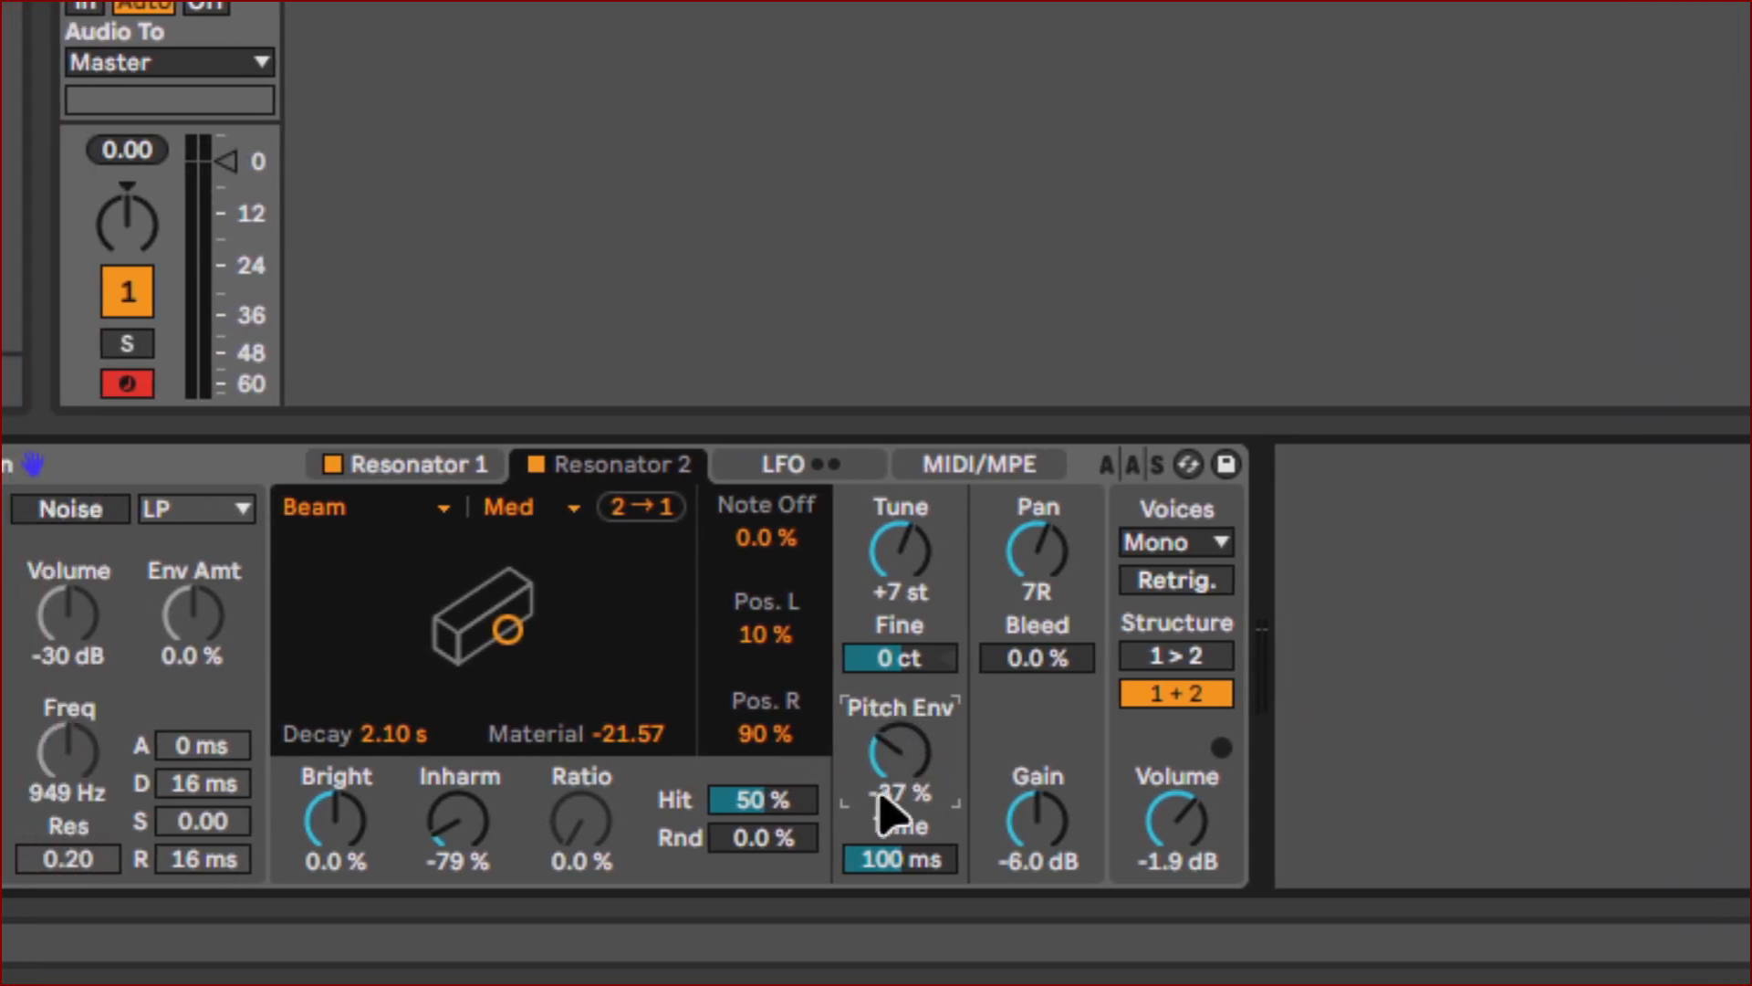
{"action": "left_click", "coordinate": [881, 801]}
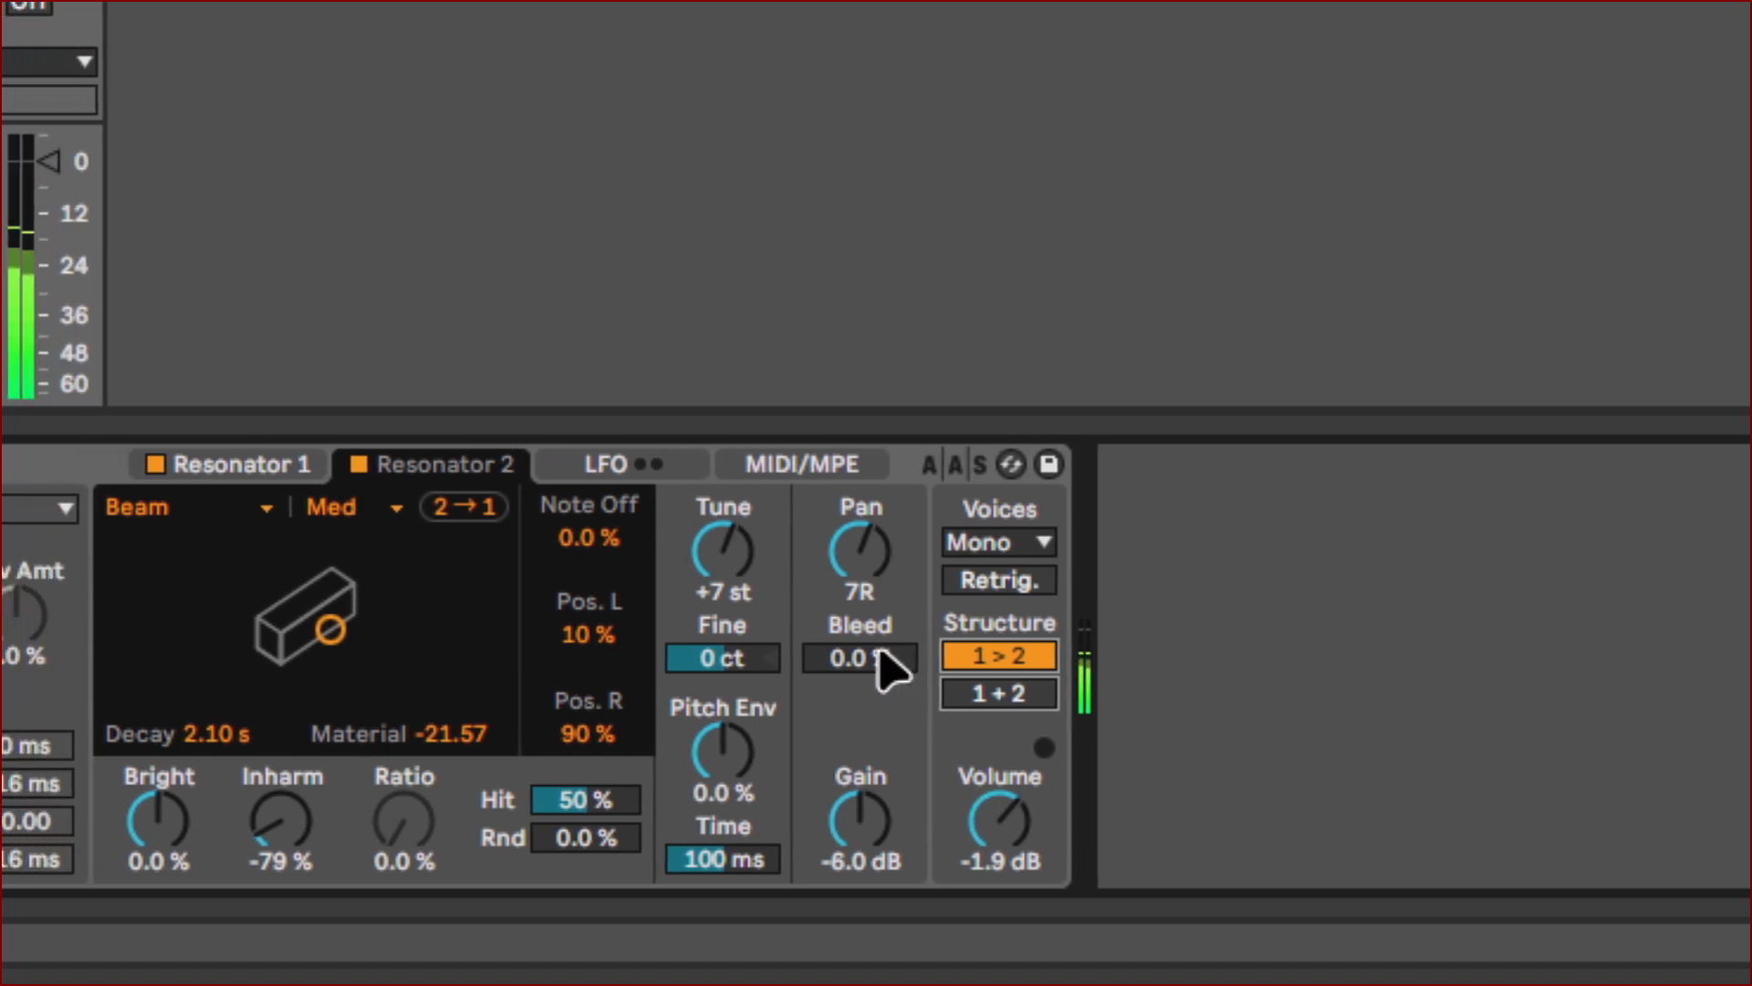
With the structure at 1 > 2, try Resonator 2's bleed at 100 % and at lower amounts, and leave it at 99 %.
{"action": "left_click_drag", "start_coordinate": [881, 654], "coordinate": [881, 520]}
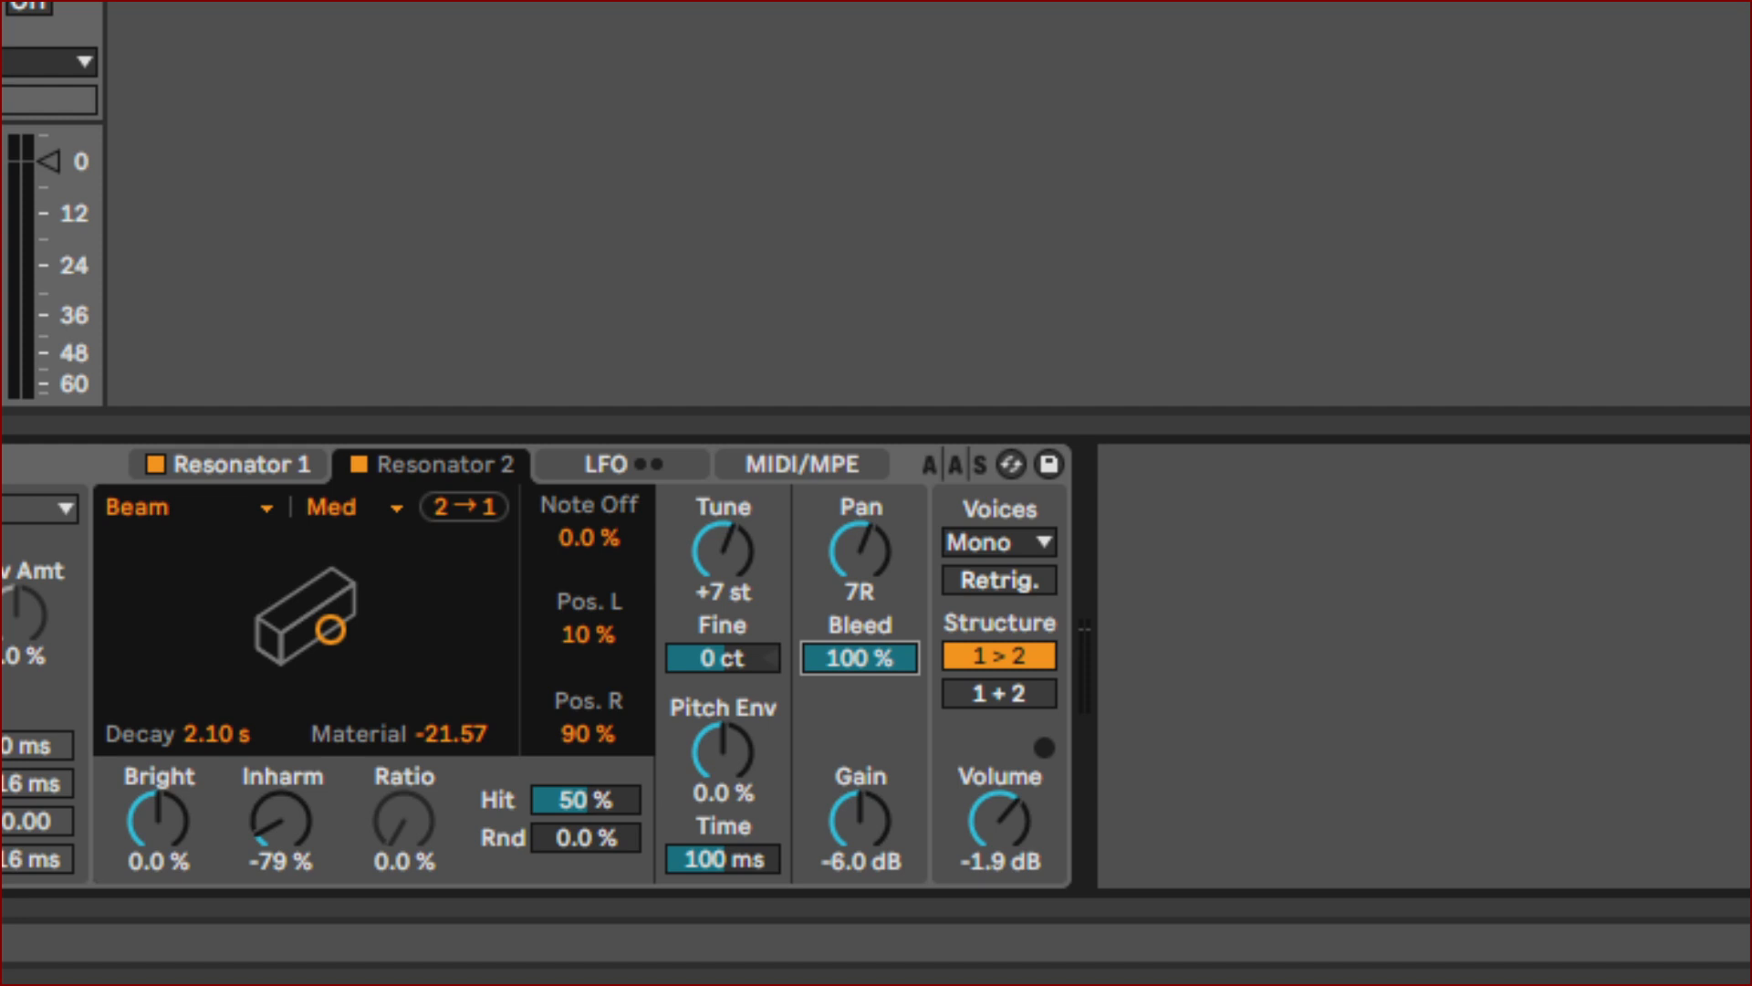
{"action": "mouse_move", "coordinate": [860, 658]}
{"action": "left_mouse_down"}
{"action": "mouse_move", "coordinate": [859, 712]}
{"action": "mouse_move", "coordinate": [859, 657]}
{"action": "mouse_move", "coordinate": [860, 688]}
{"action": "left_mouse_up"}
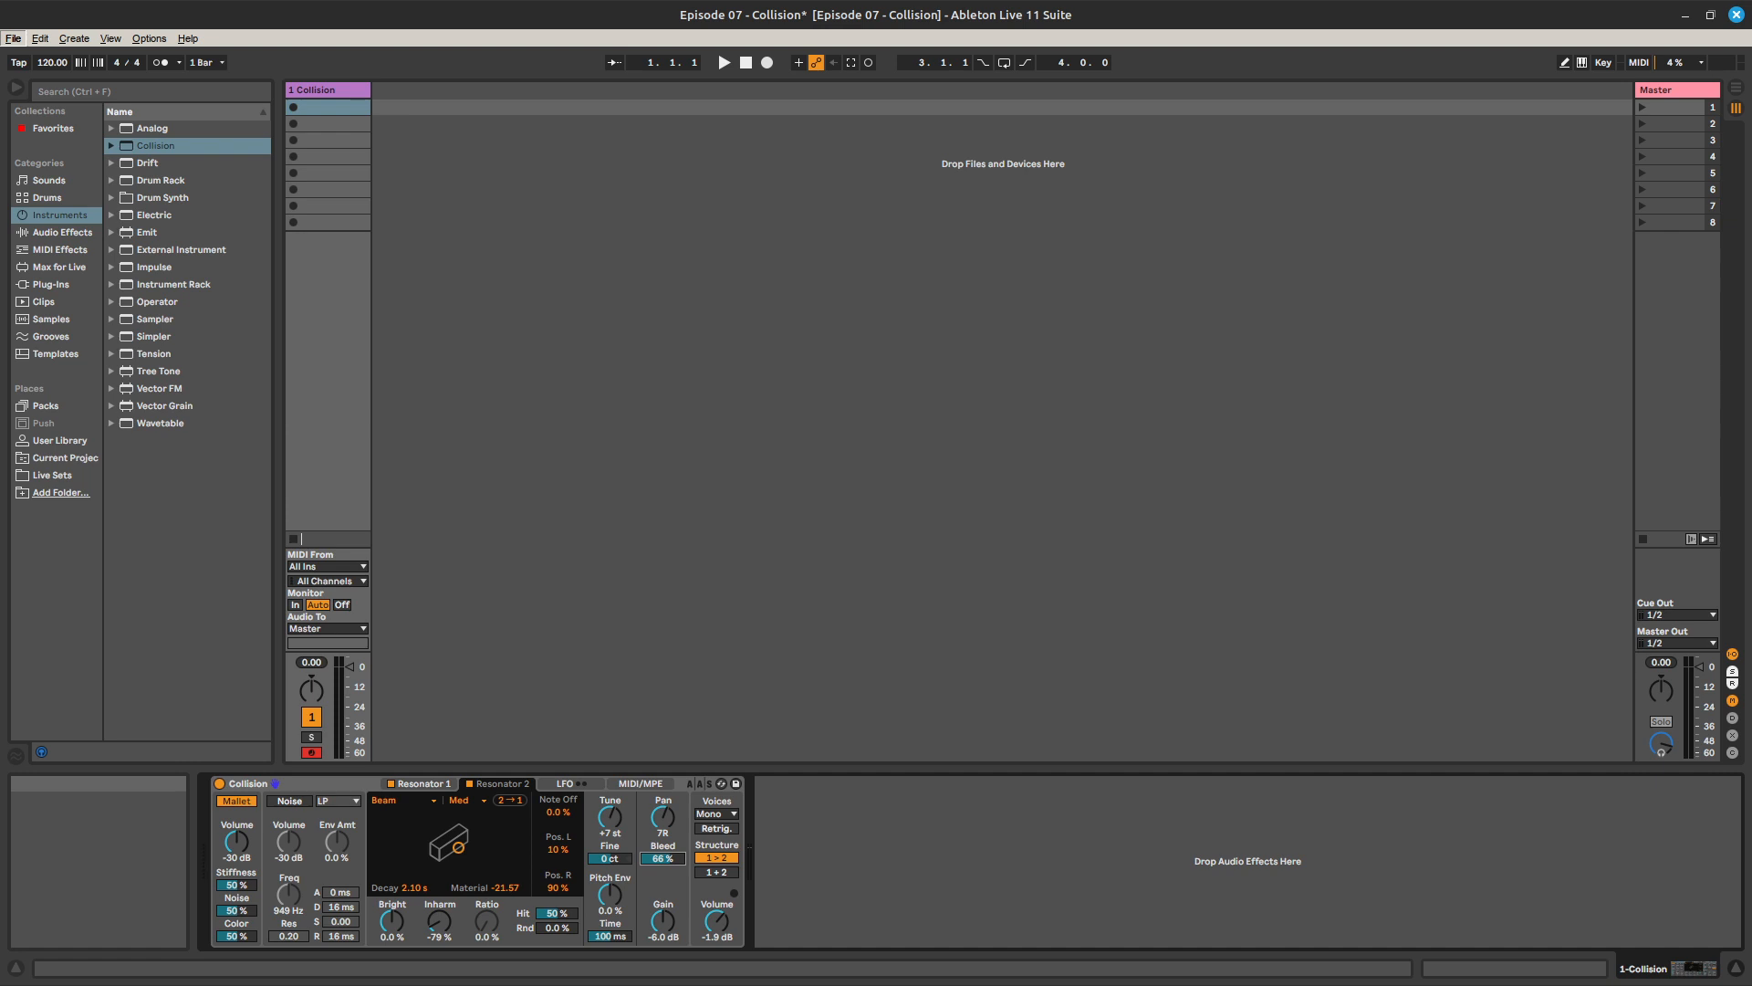
{"action": "left_click_drag", "start_coordinate": [662, 858], "coordinate": [662, 841]}
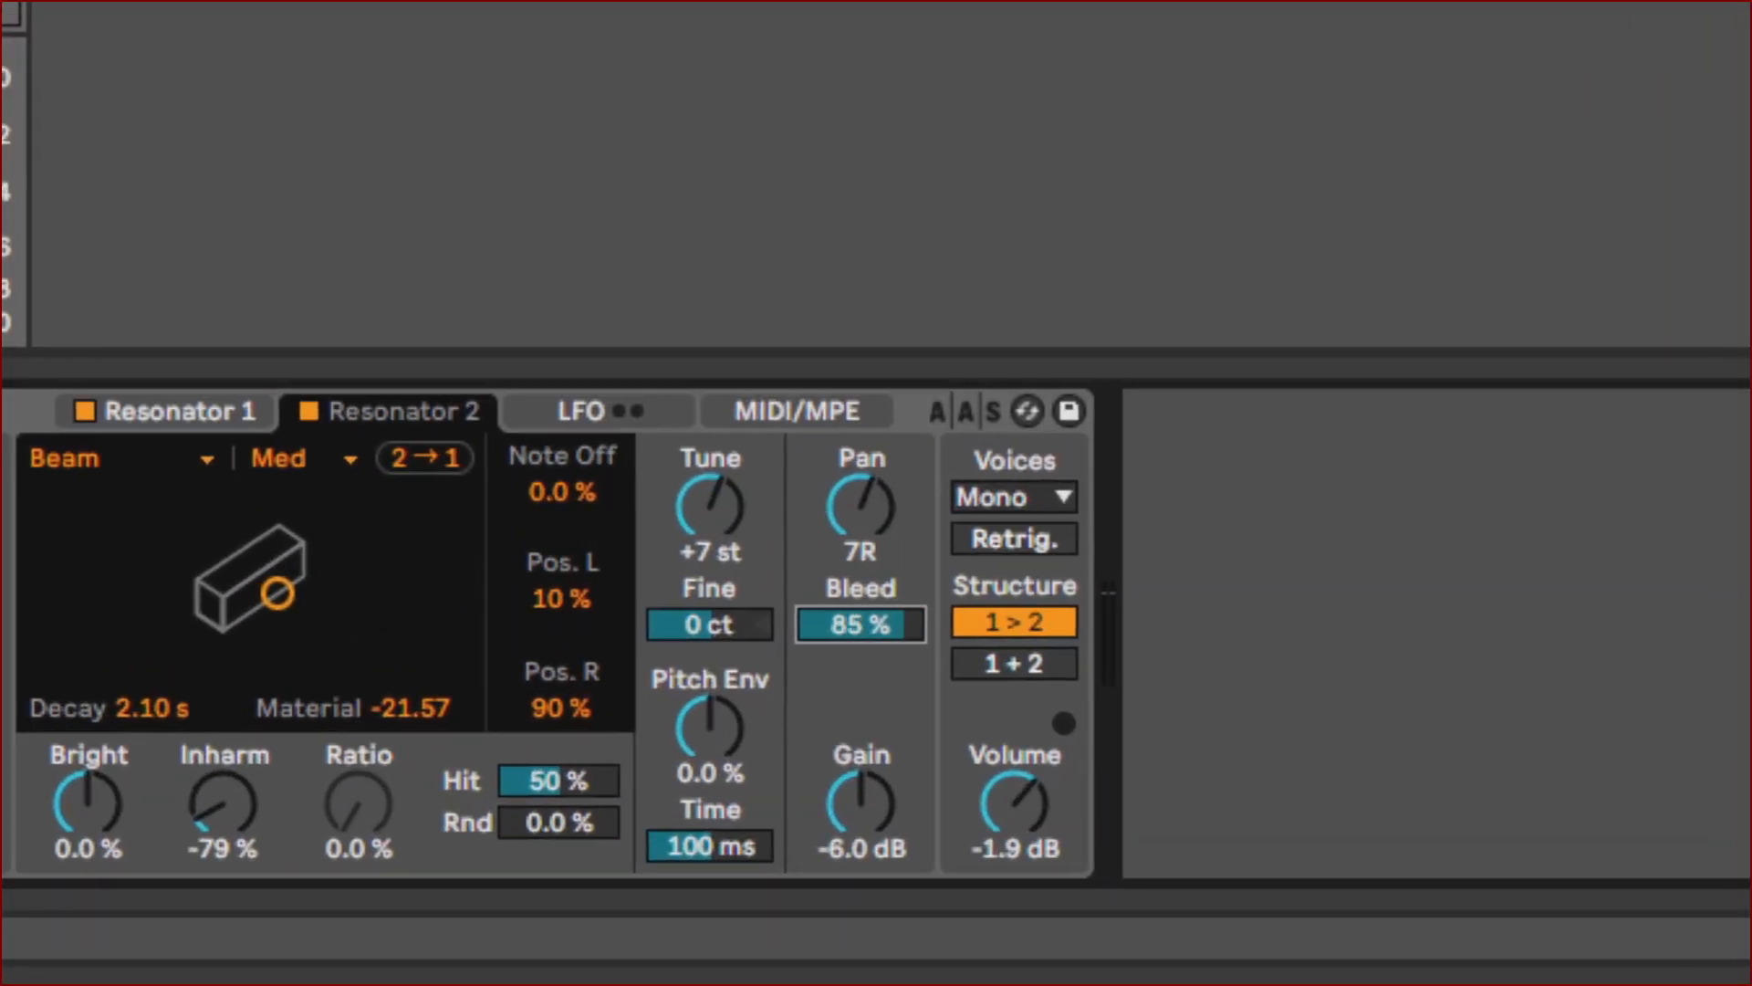
{"action": "mouse_move", "coordinate": [861, 624]}
{"action": "left_mouse_down"}
{"action": "mouse_move", "coordinate": [861, 711]}
{"action": "mouse_move", "coordinate": [861, 612]}
{"action": "left_mouse_up"}
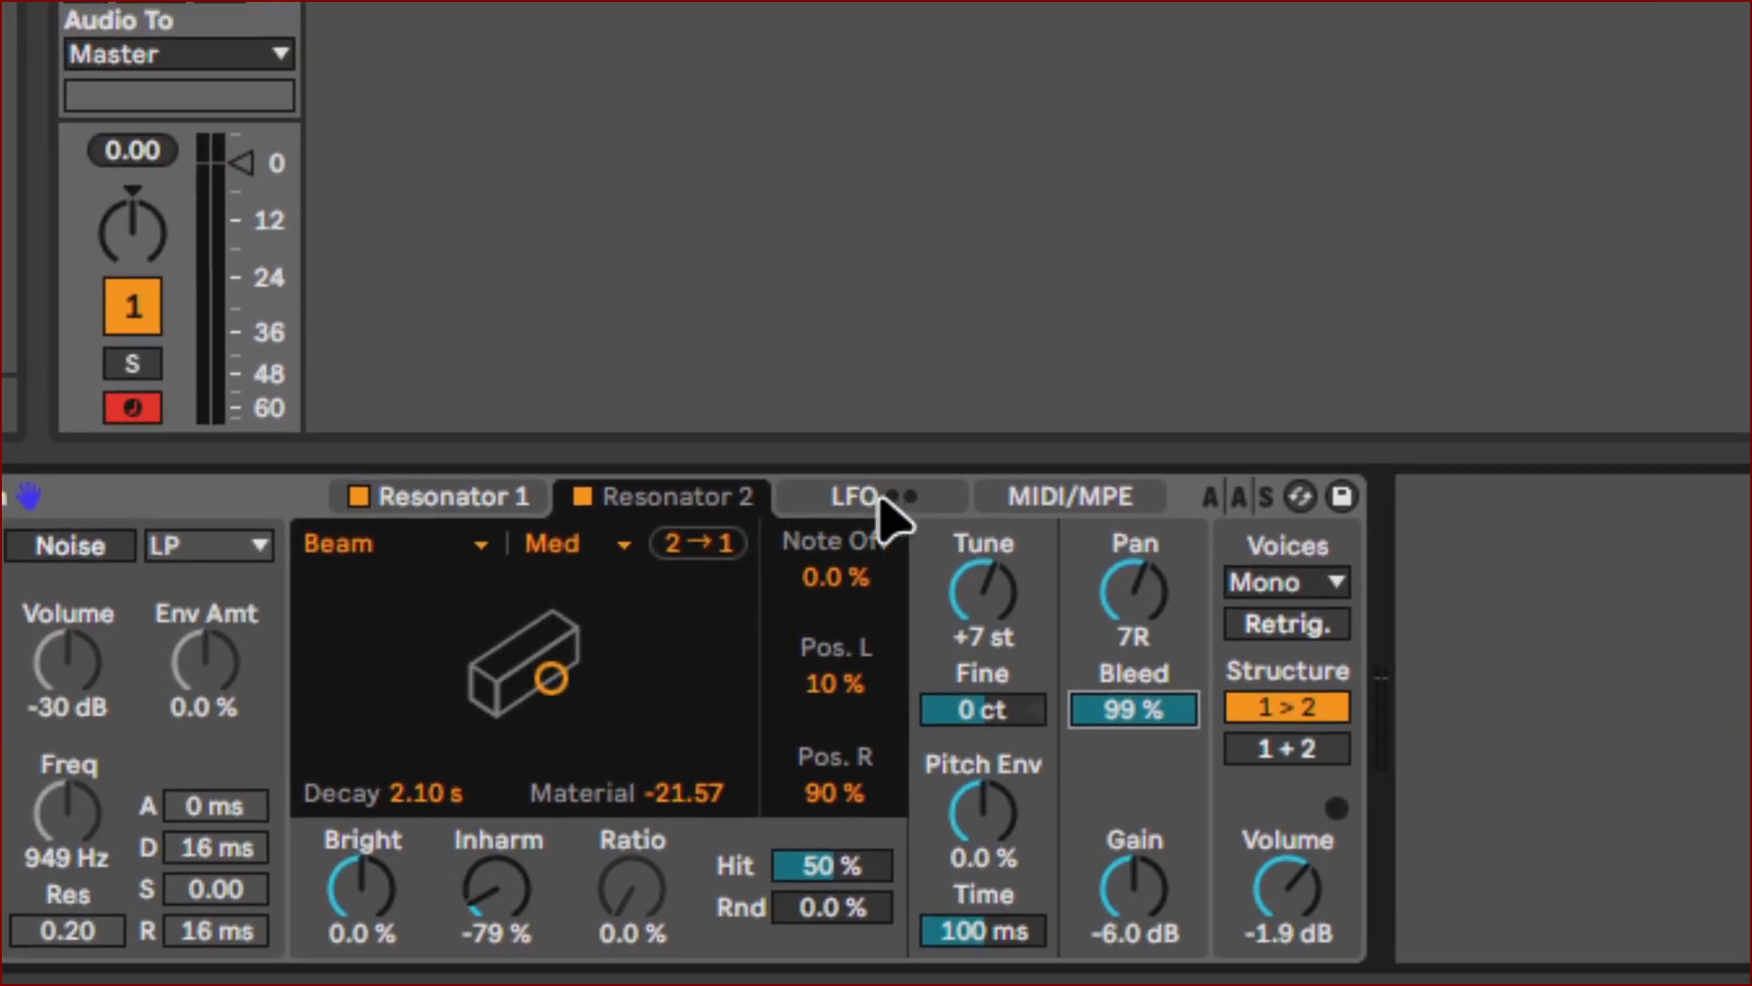
Turn on LFO 1 and set its offset to 101°.
{"action": "left_click", "coordinate": [880, 498]}
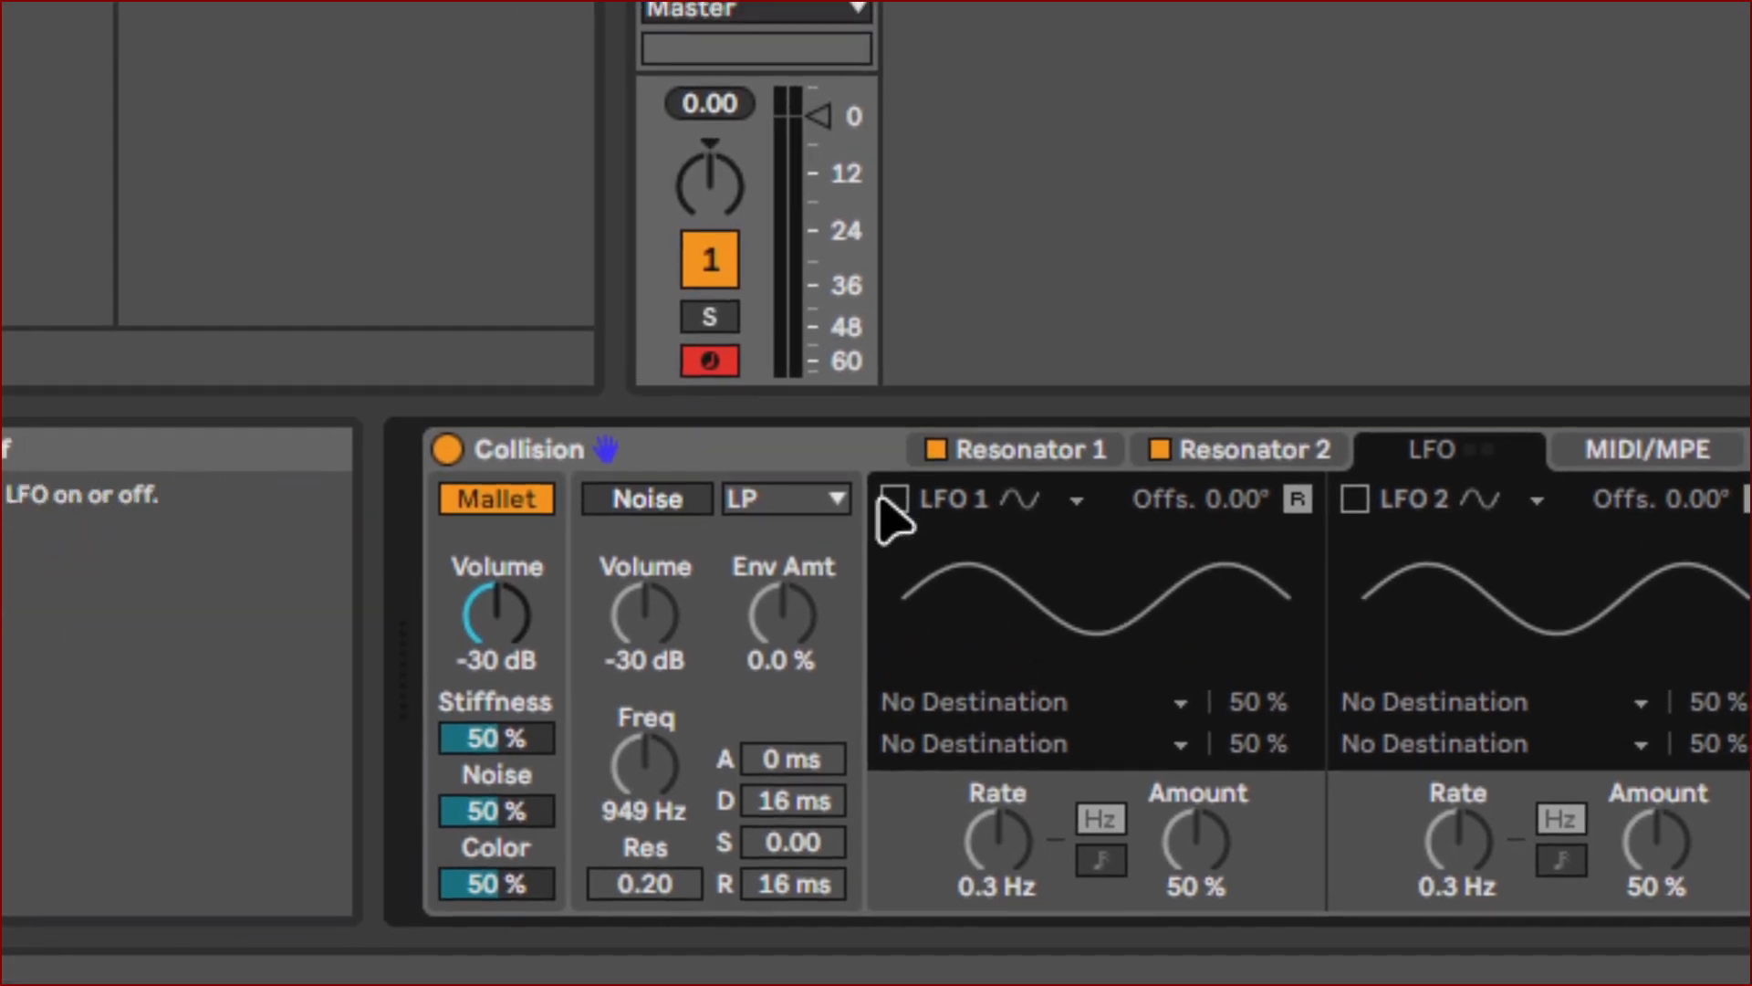
{"action": "left_click", "coordinate": [892, 481]}
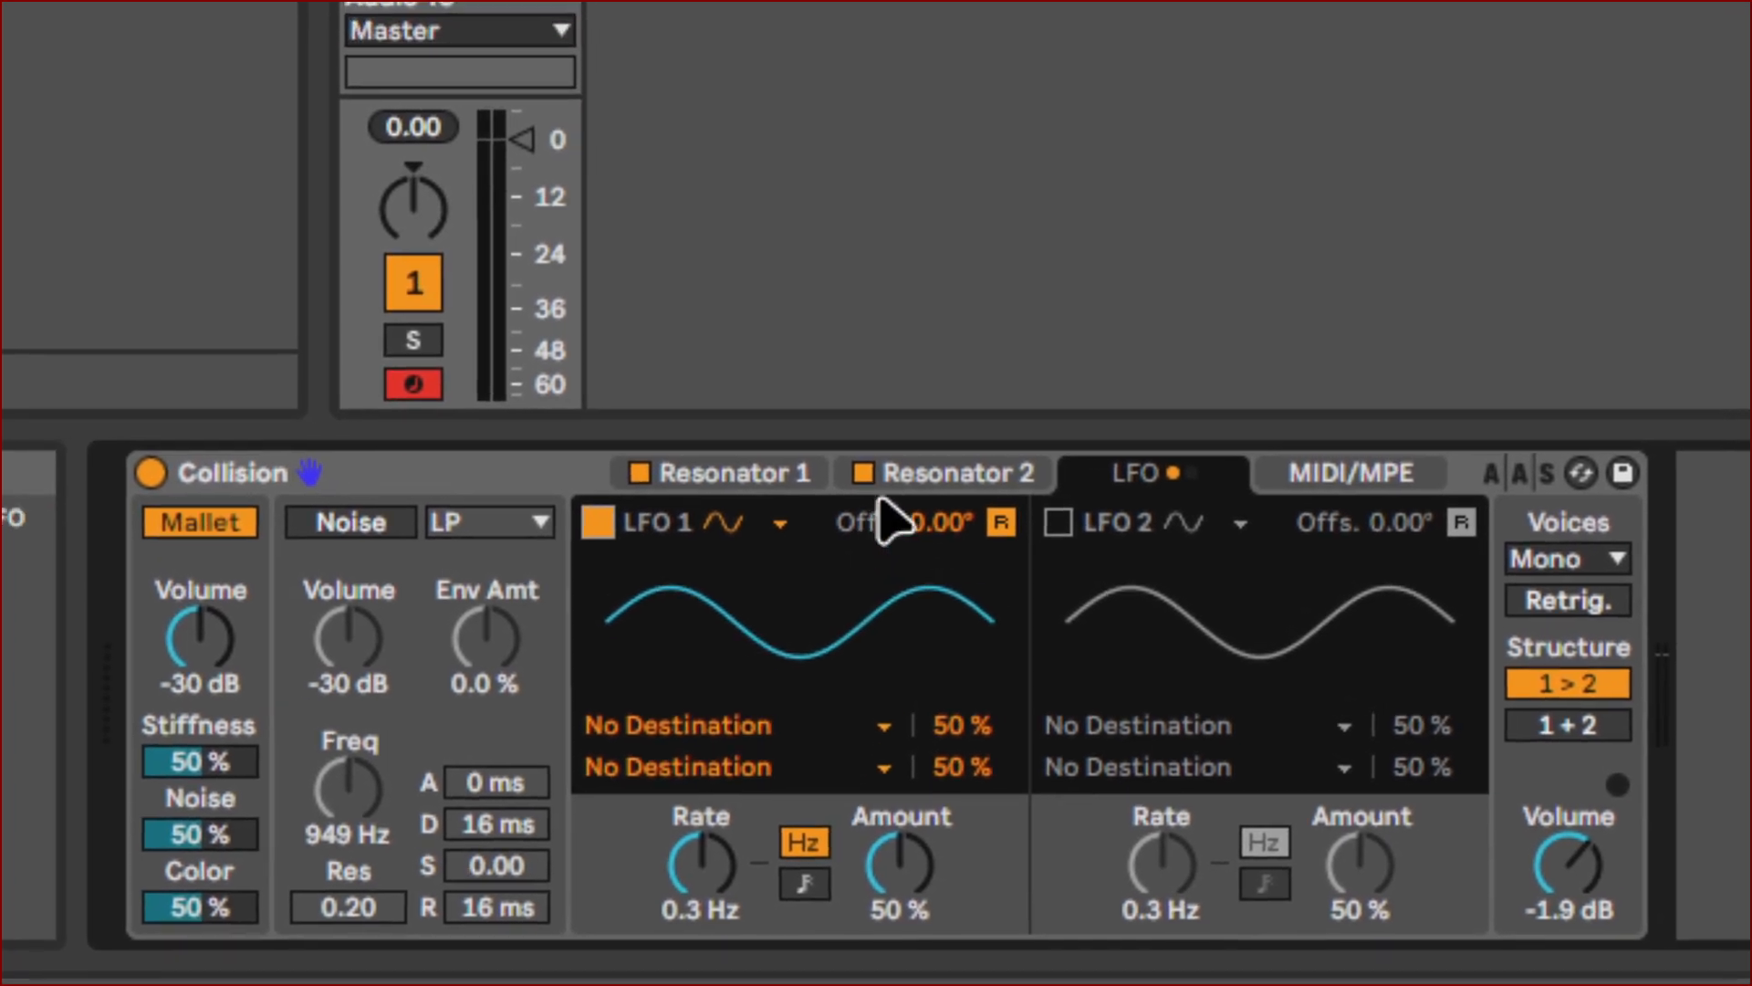
{"action": "left_click", "coordinate": [969, 461]}
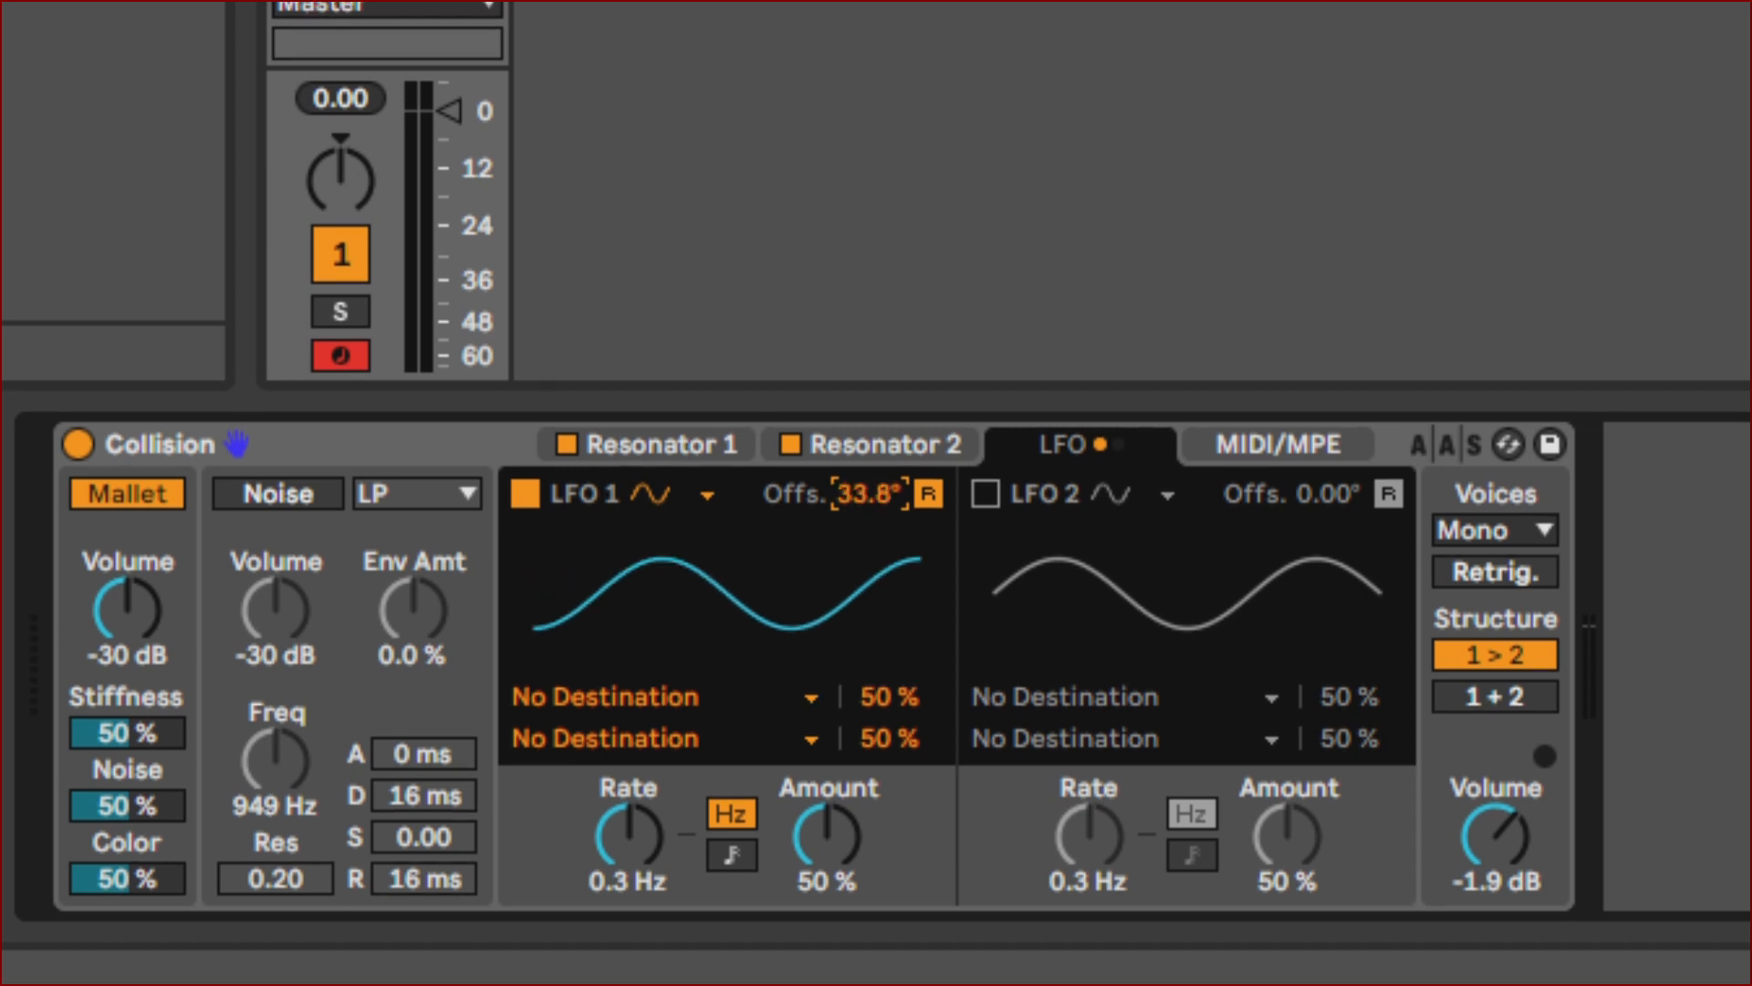
{"action": "key", "text": "Delete"}
{"action": "left_click_drag", "start_coordinate": [867, 494], "coordinate": [867, 449]}
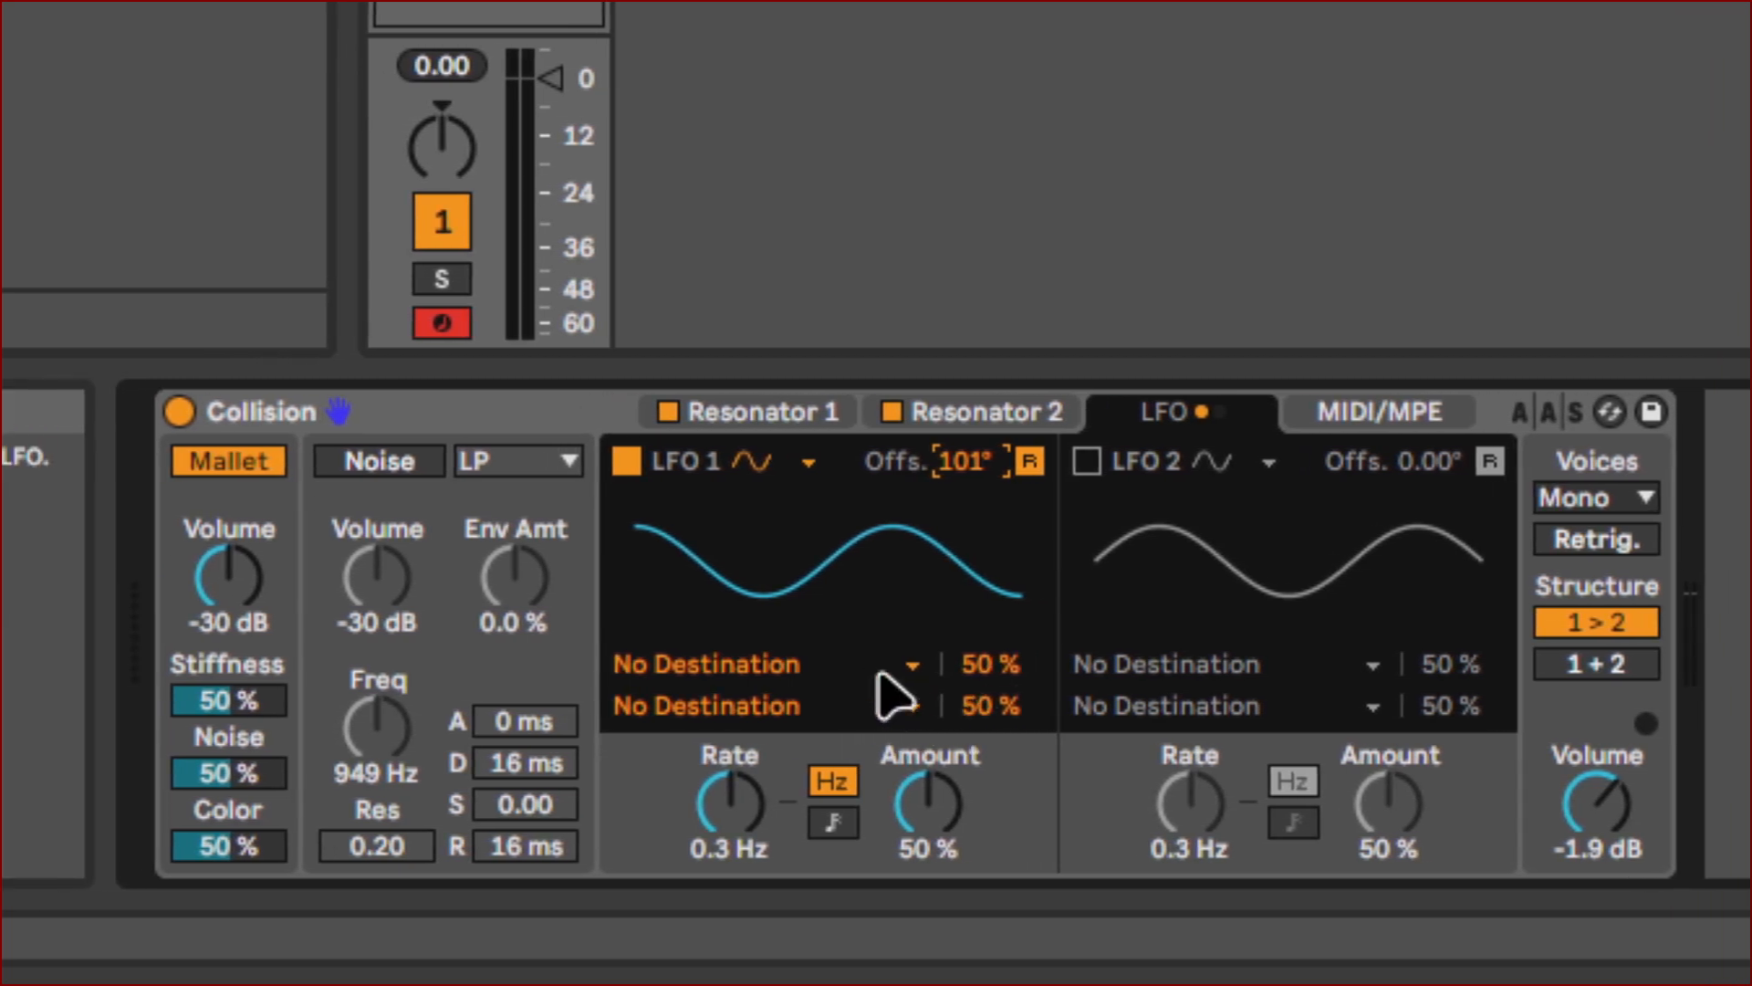
Route LFO 1's first destination to Noise Freq with an amount of 100 %.
{"action": "left_click", "coordinate": [879, 667]}
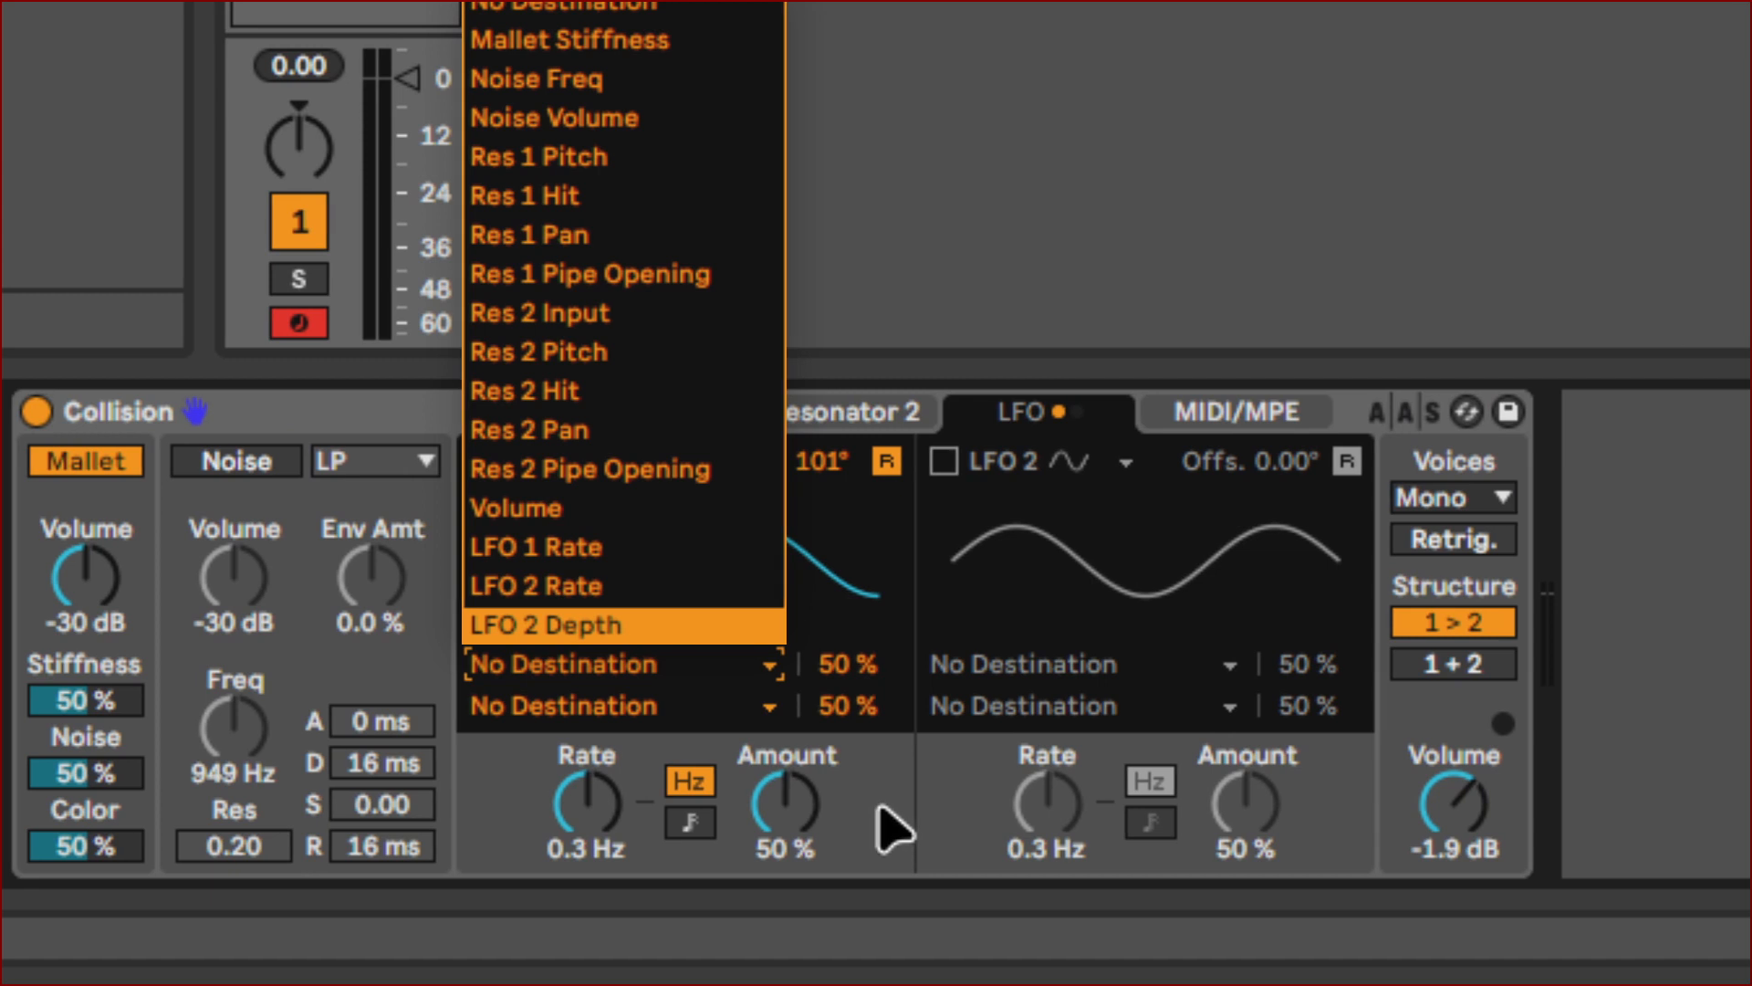
{"action": "left_click", "coordinate": [881, 811]}
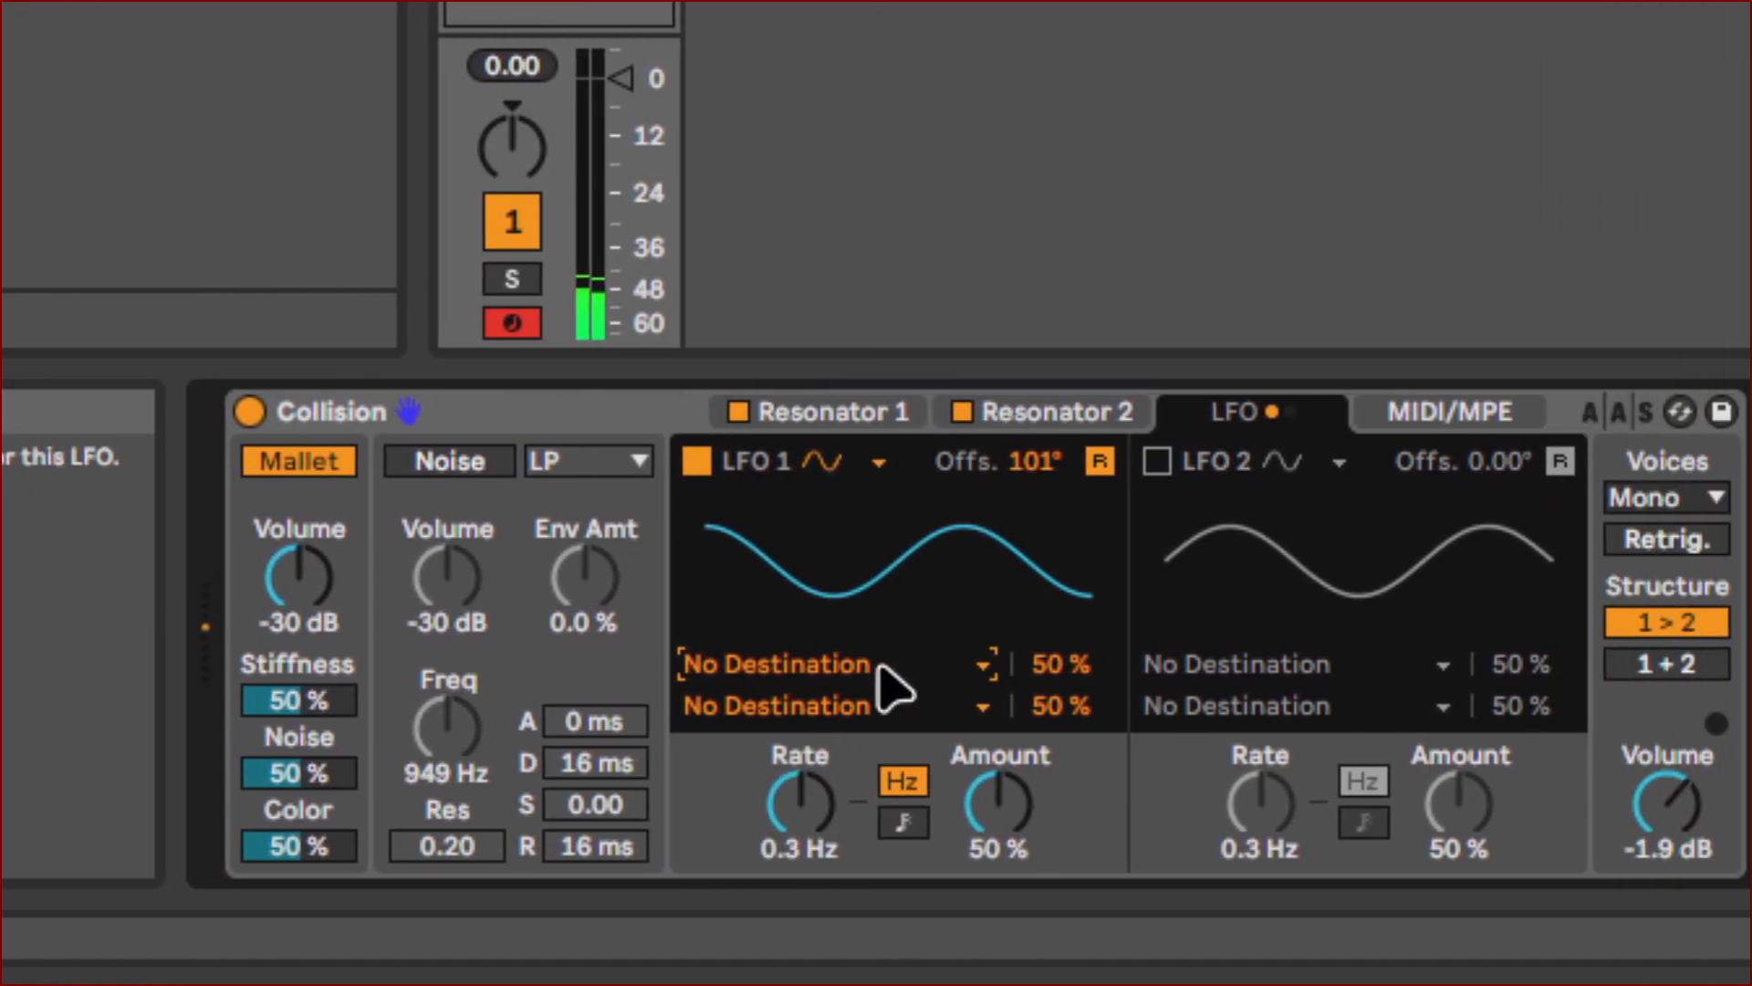
{"action": "left_click", "coordinate": [881, 676]}
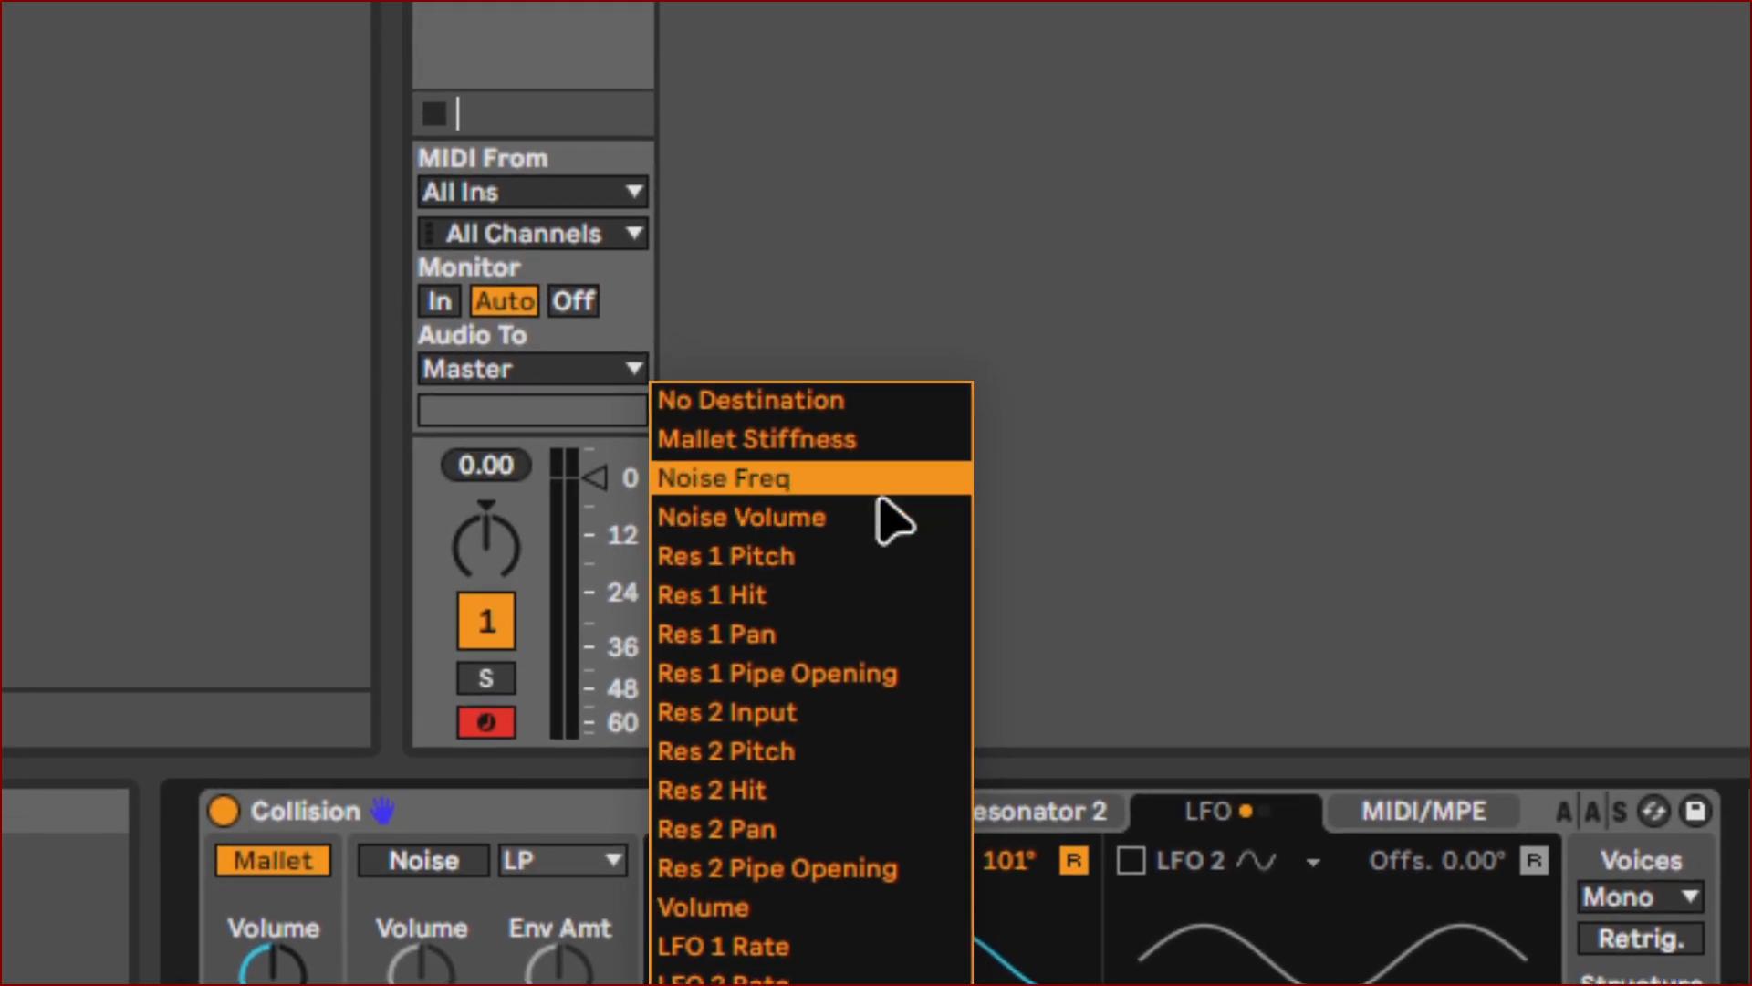
{"action": "left_click", "coordinate": [880, 493]}
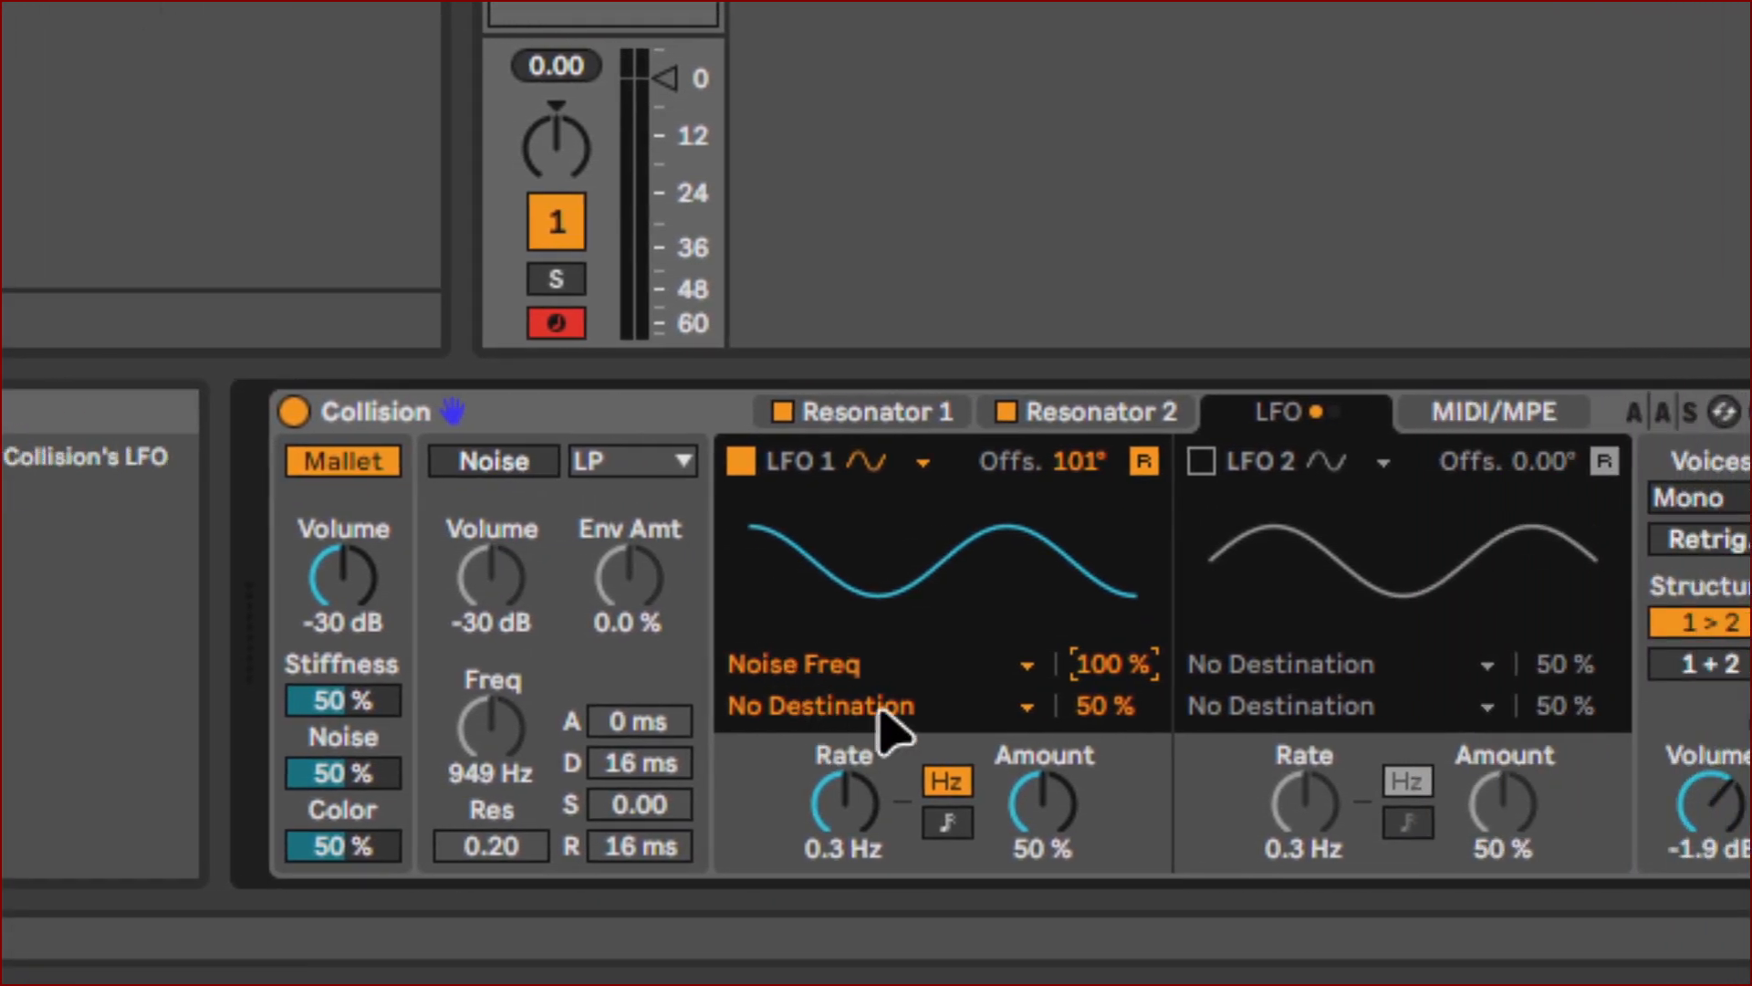
Change LFO 1's first destination to Mallet Stiffness and look through the LFO waveforms, keeping the sine.
{"action": "left_click", "coordinate": [876, 665]}
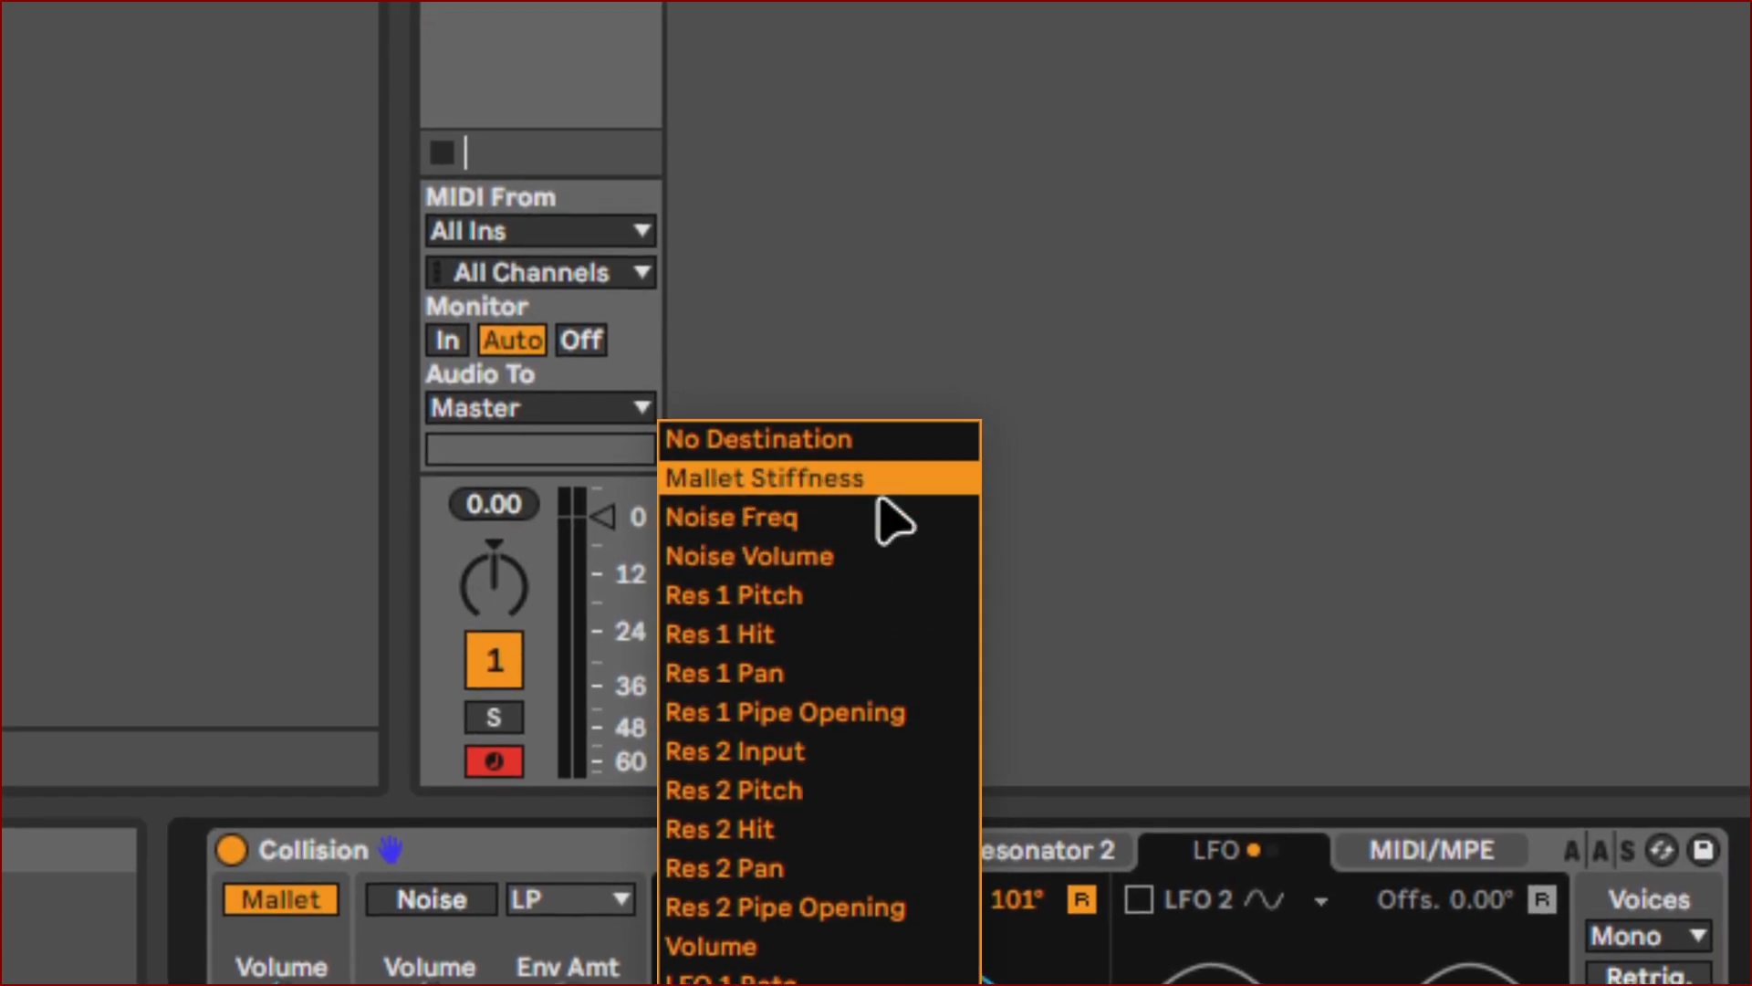
{"action": "left_click", "coordinate": [932, 351]}
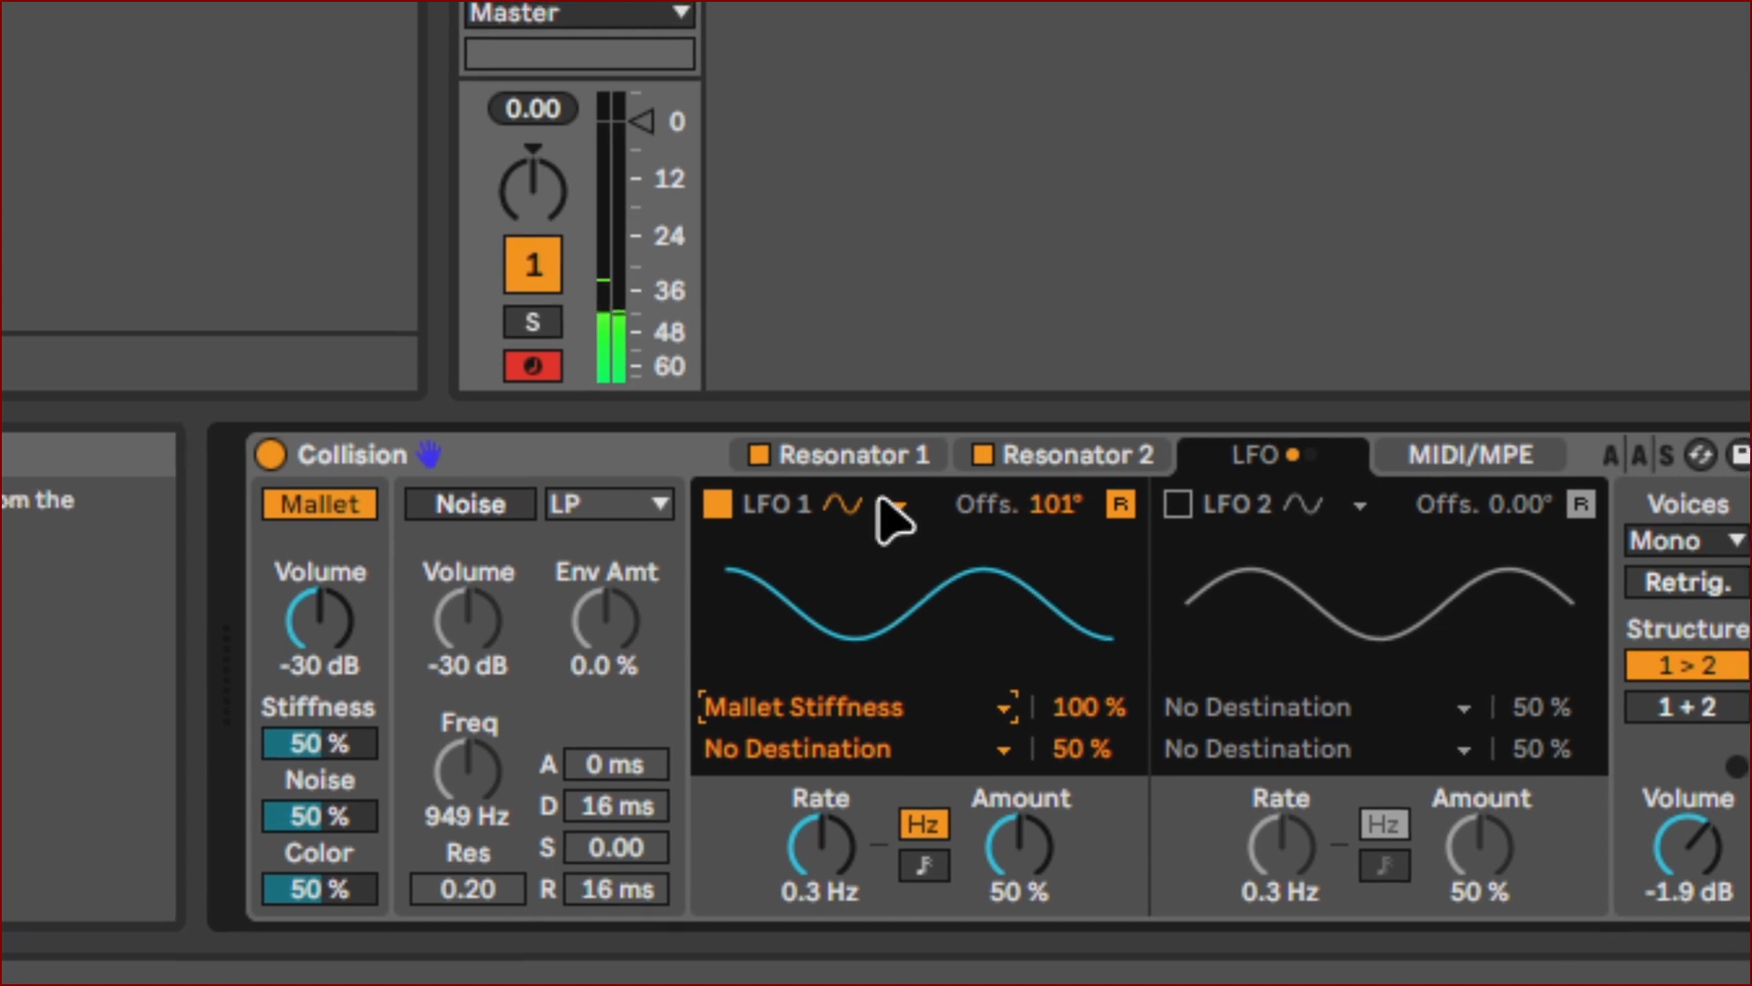
{"action": "left_click", "coordinate": [889, 515]}
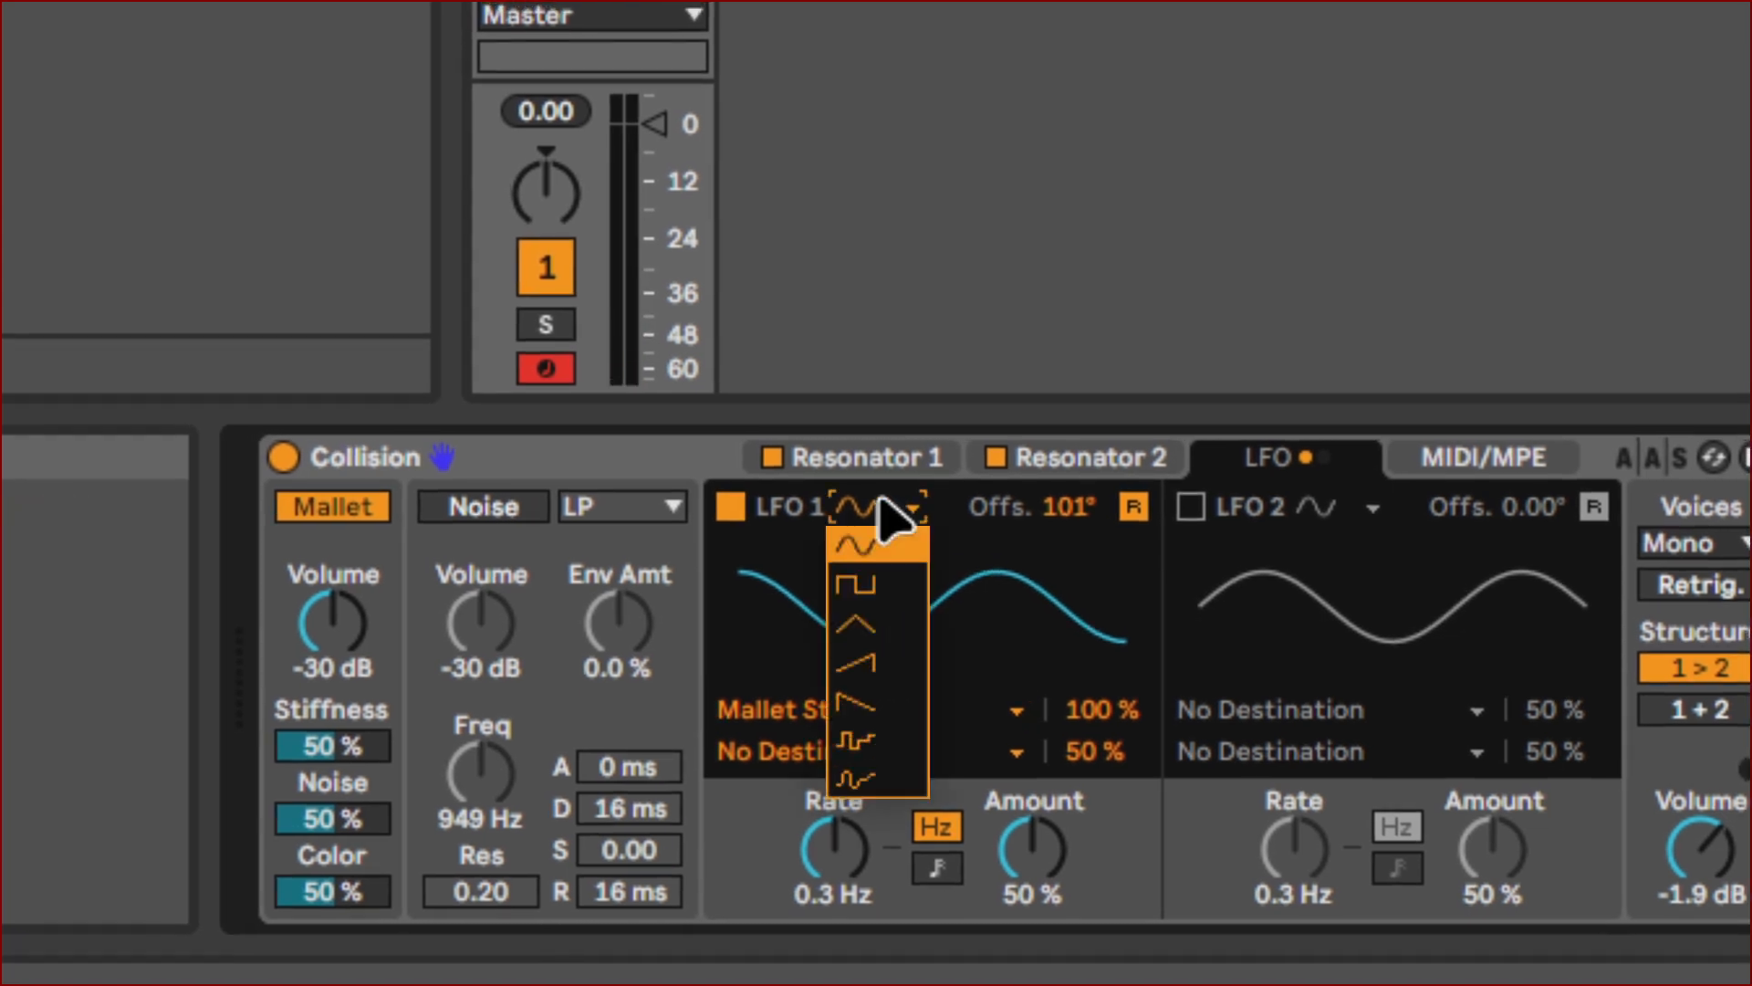
{"action": "left_click", "coordinate": [890, 516]}
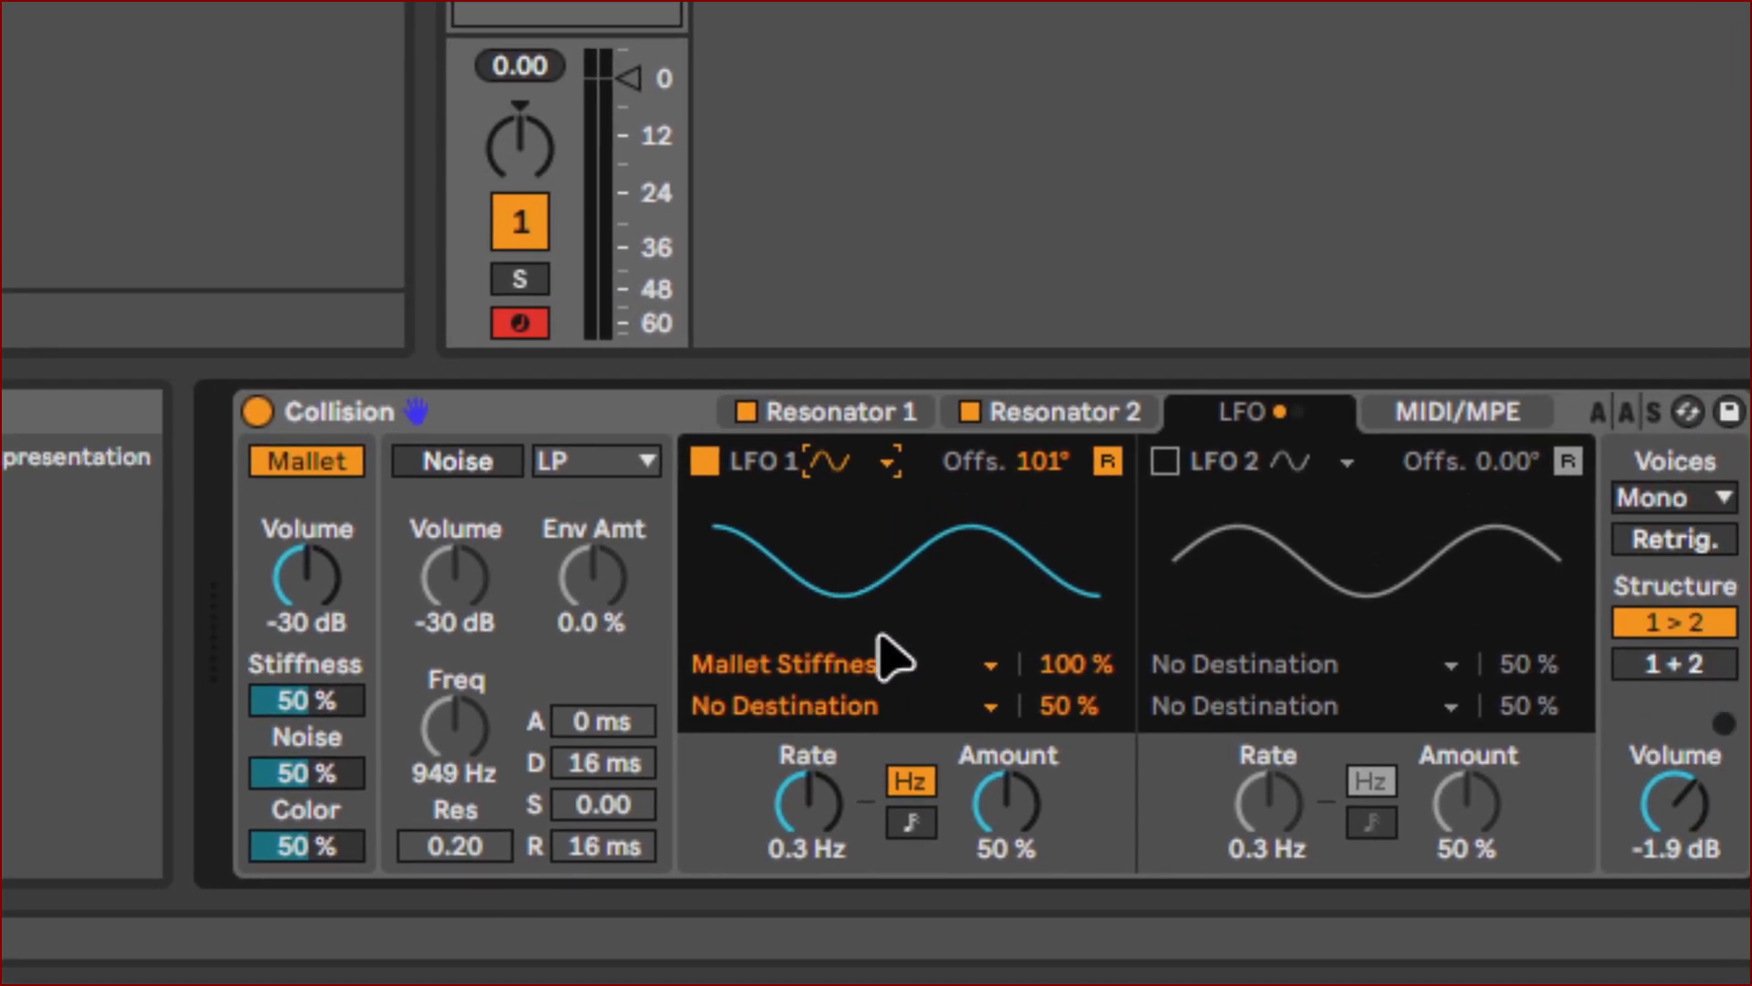
Route LFO 1 to Res 1 Pan and set Resonator 1's decay to about 22.1 s and its material to about -5.88.
{"action": "left_click", "coordinate": [892, 669]}
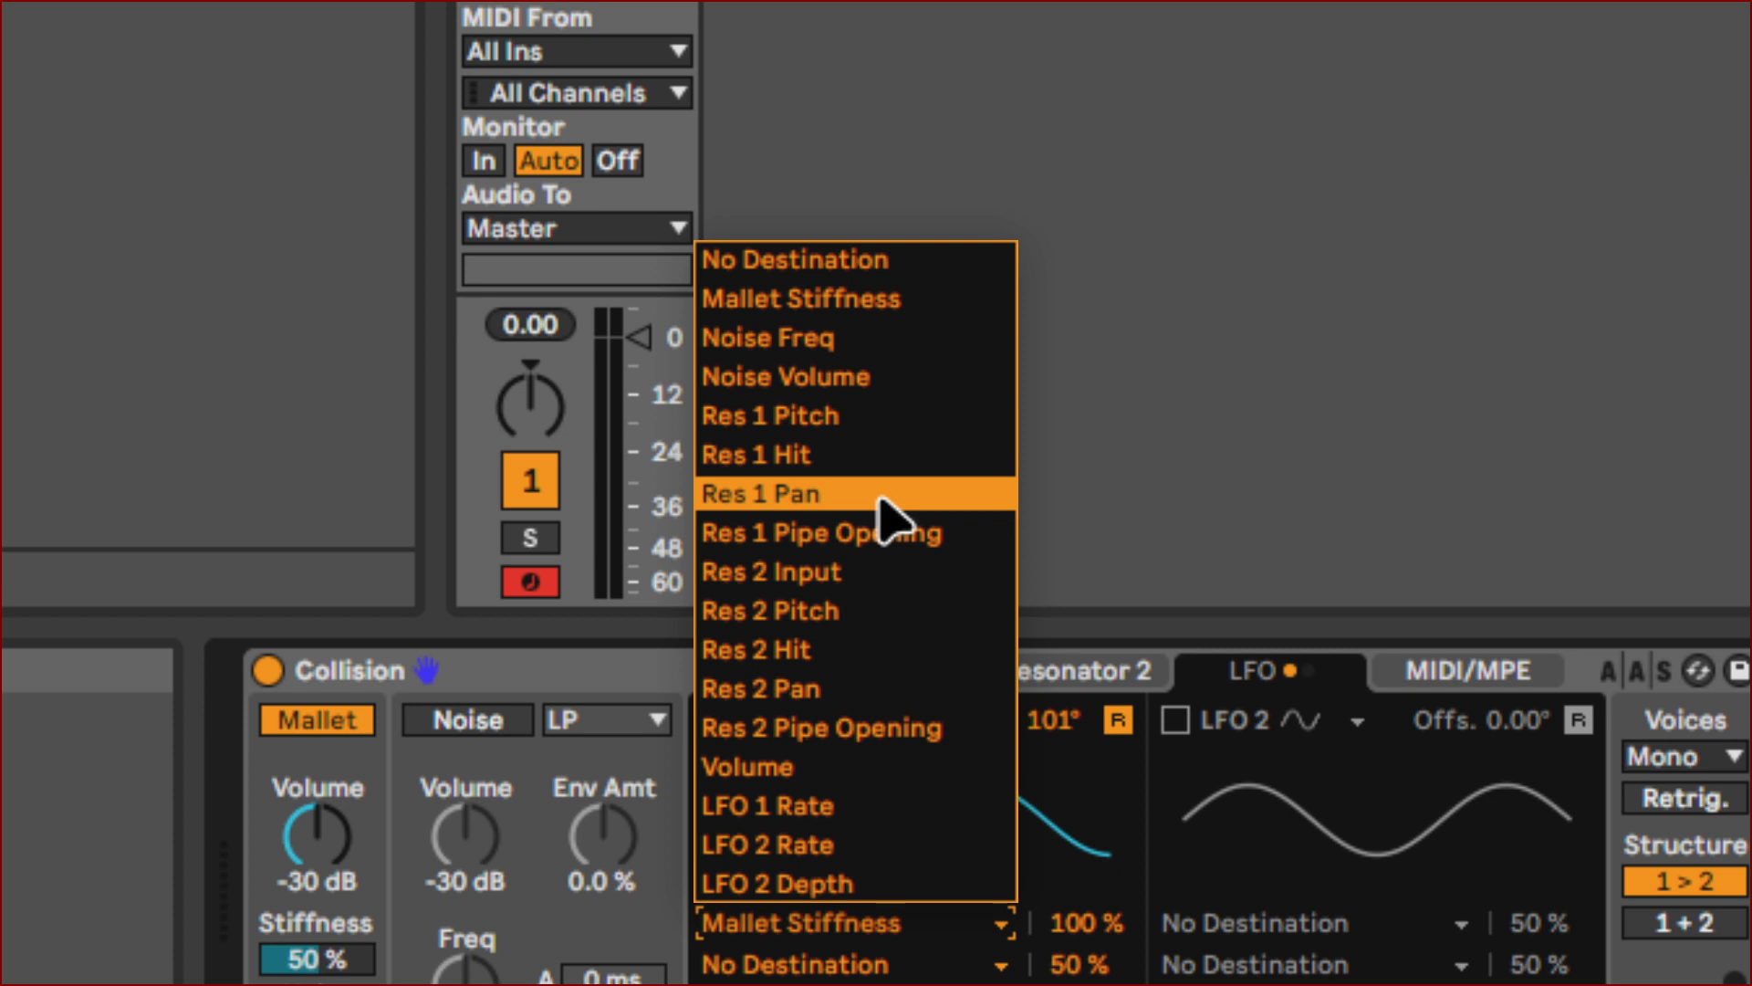
{"action": "left_click", "coordinate": [881, 500]}
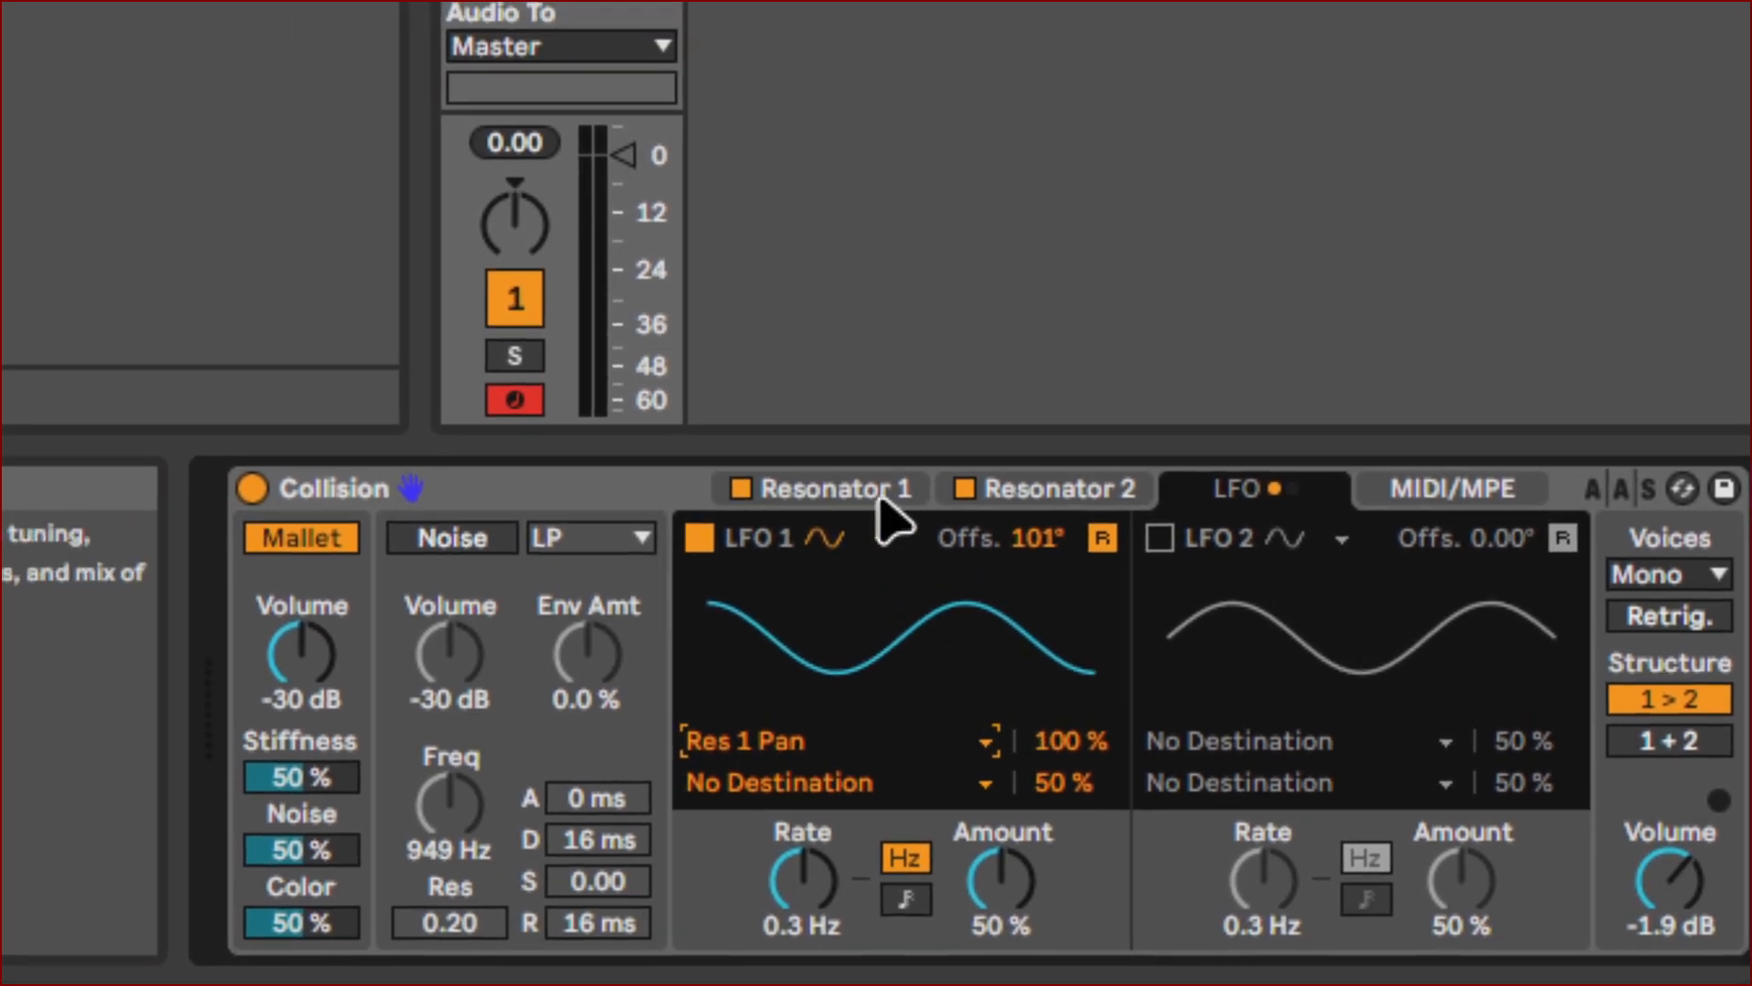
{"action": "left_click", "coordinate": [878, 498]}
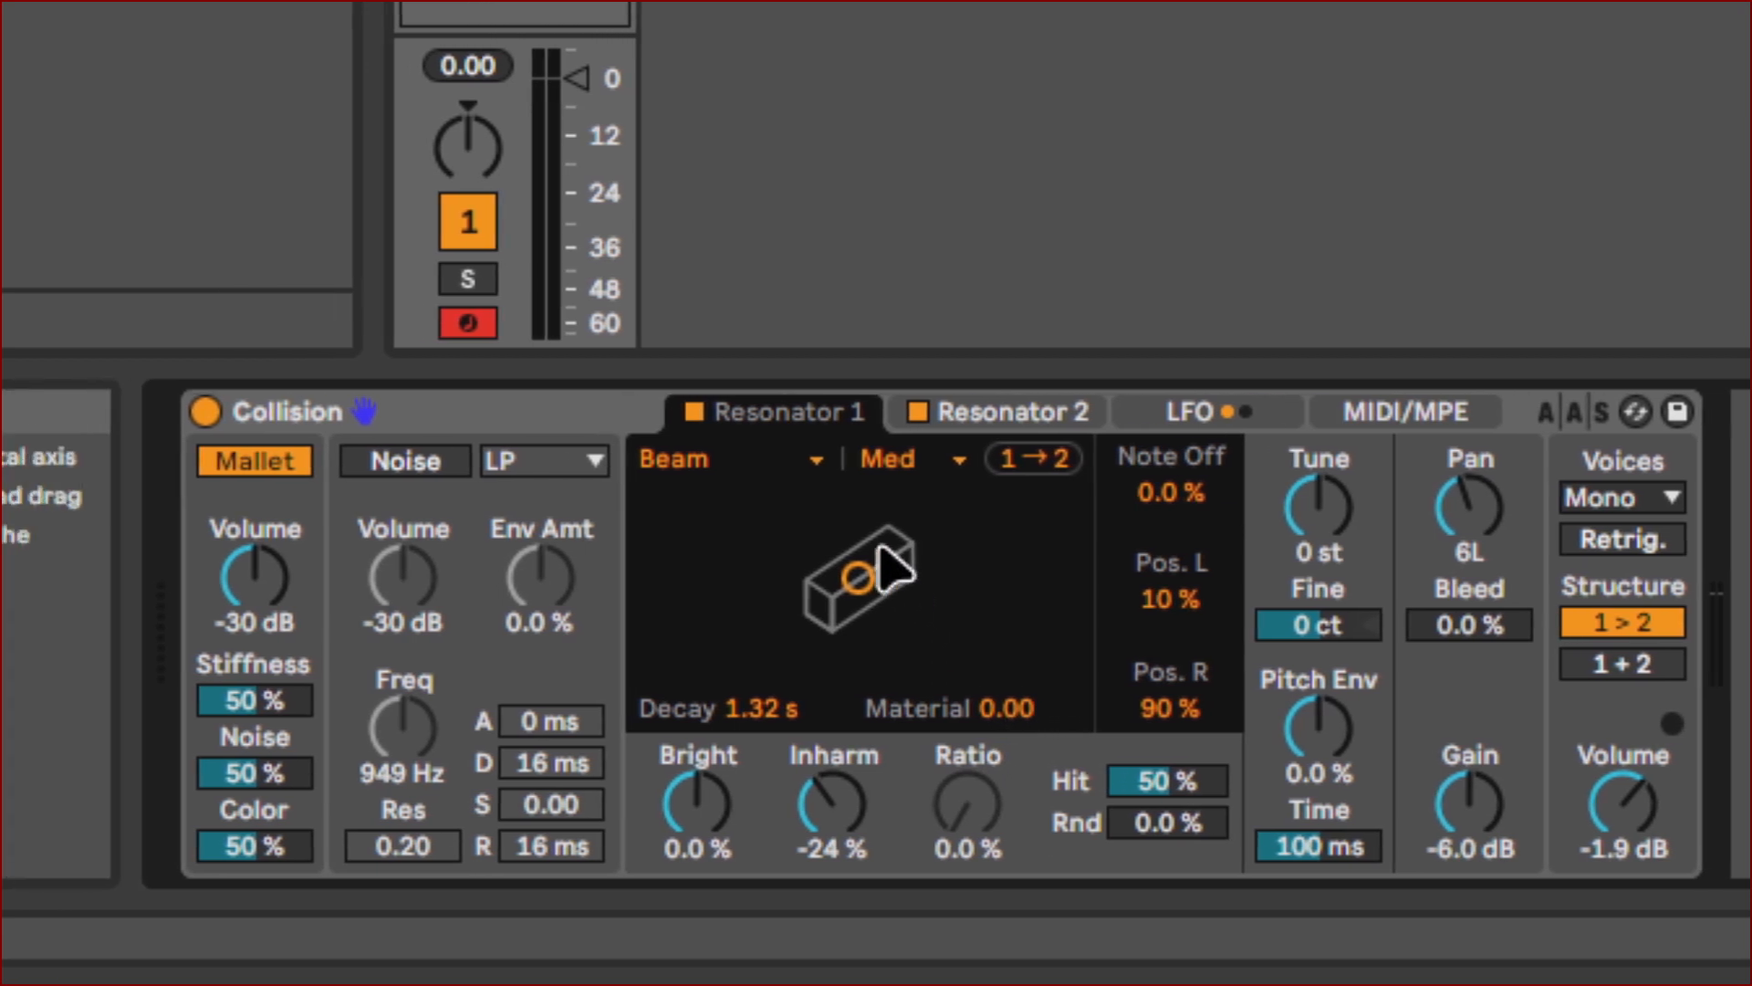
{"action": "left_click_drag", "start_coordinate": [824, 577], "coordinate": [1027, 577]}
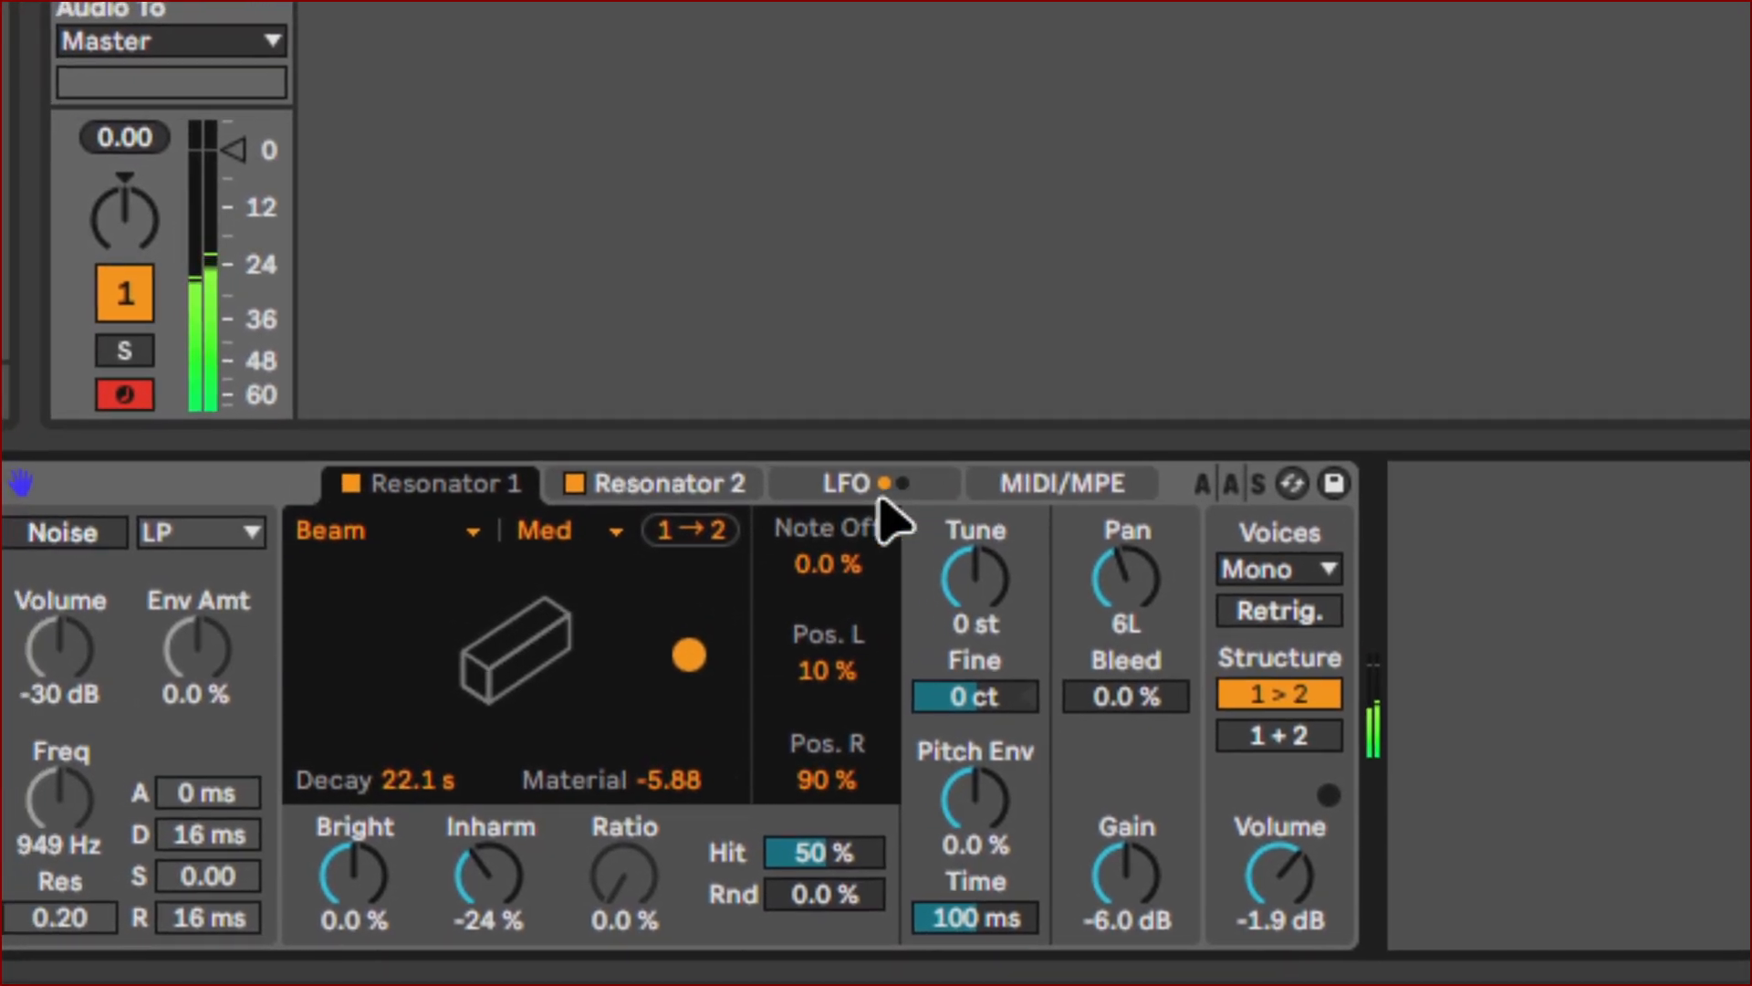
Keep LFO 1's sine waveform, set its Res 1 Pan amount to 50 % and its offset to 270°.
{"action": "left_click", "coordinate": [880, 500]}
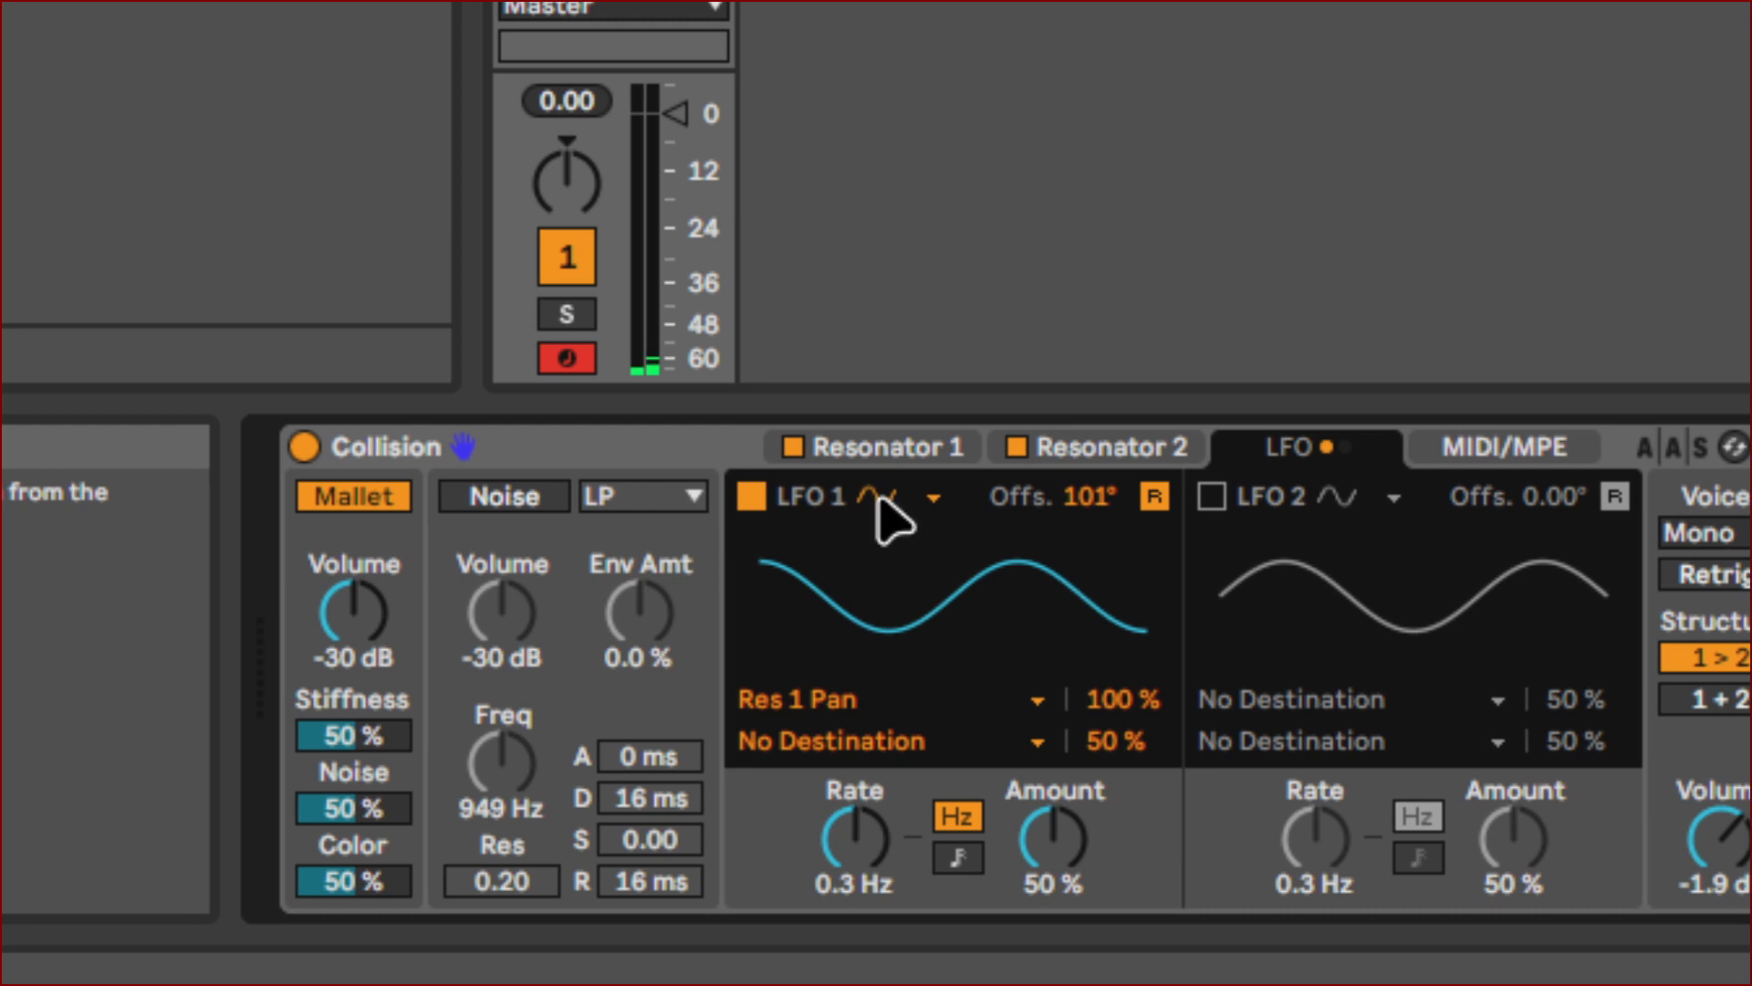
{"action": "left_click", "coordinate": [878, 499]}
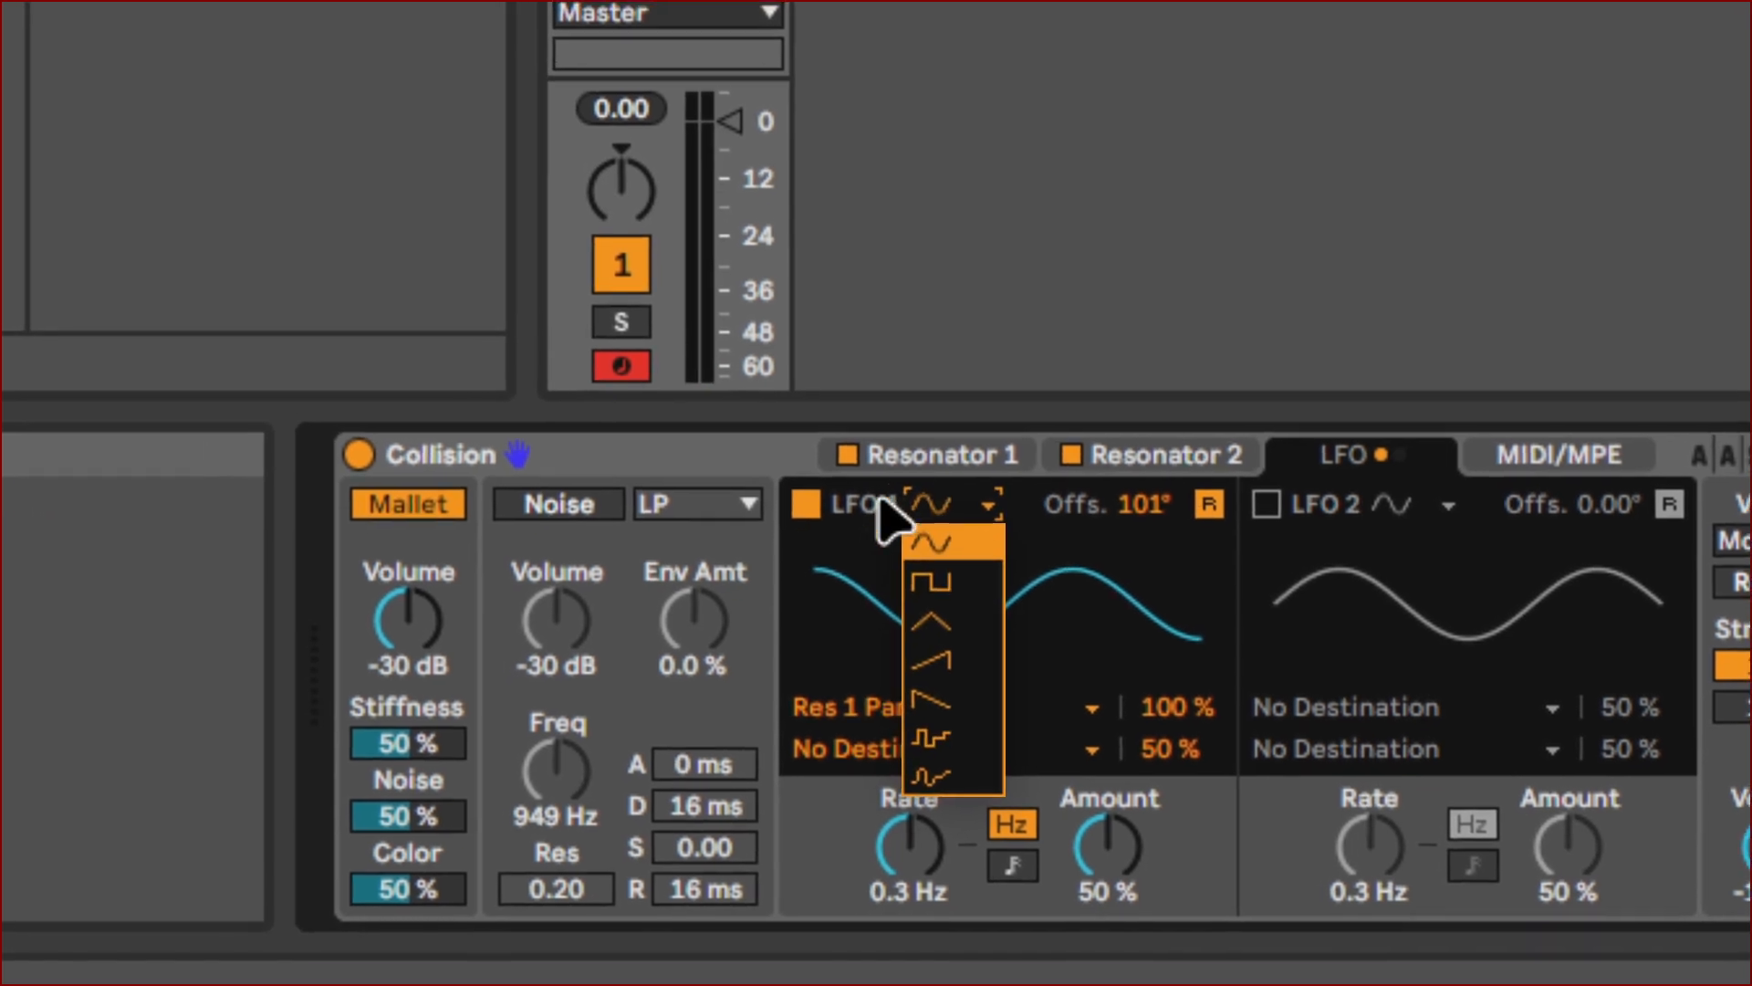
{"action": "left_click", "coordinate": [881, 502]}
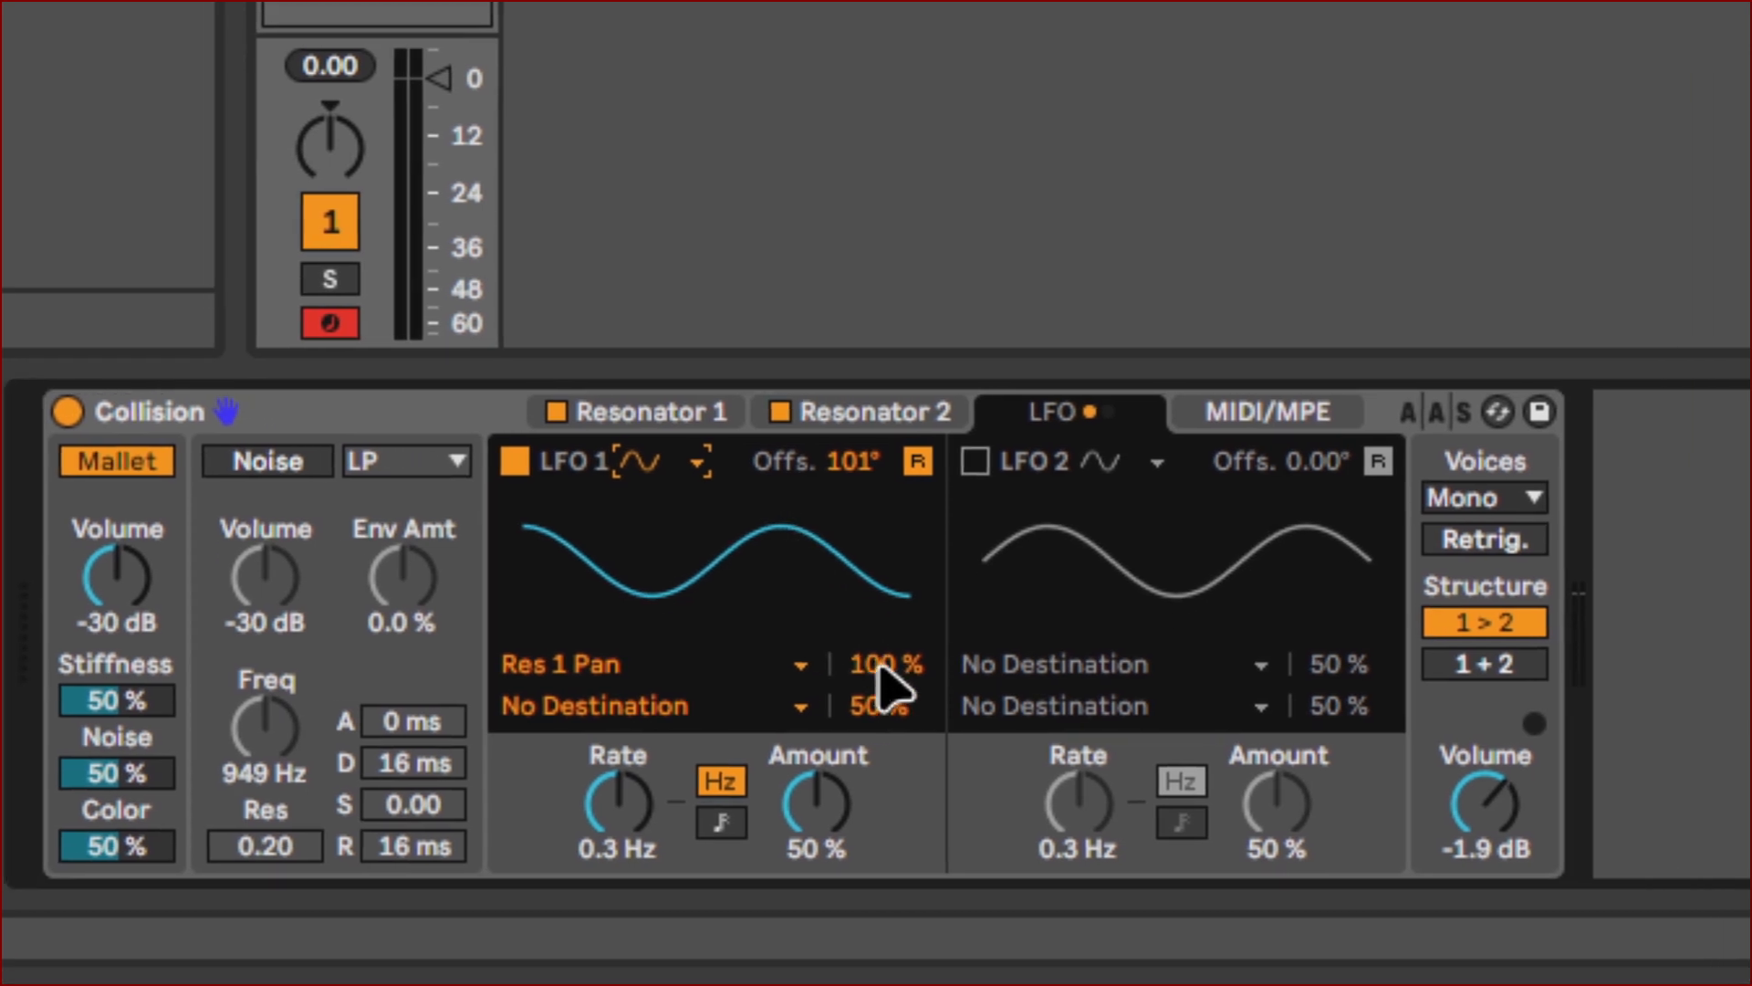
{"action": "left_click", "coordinate": [880, 671]}
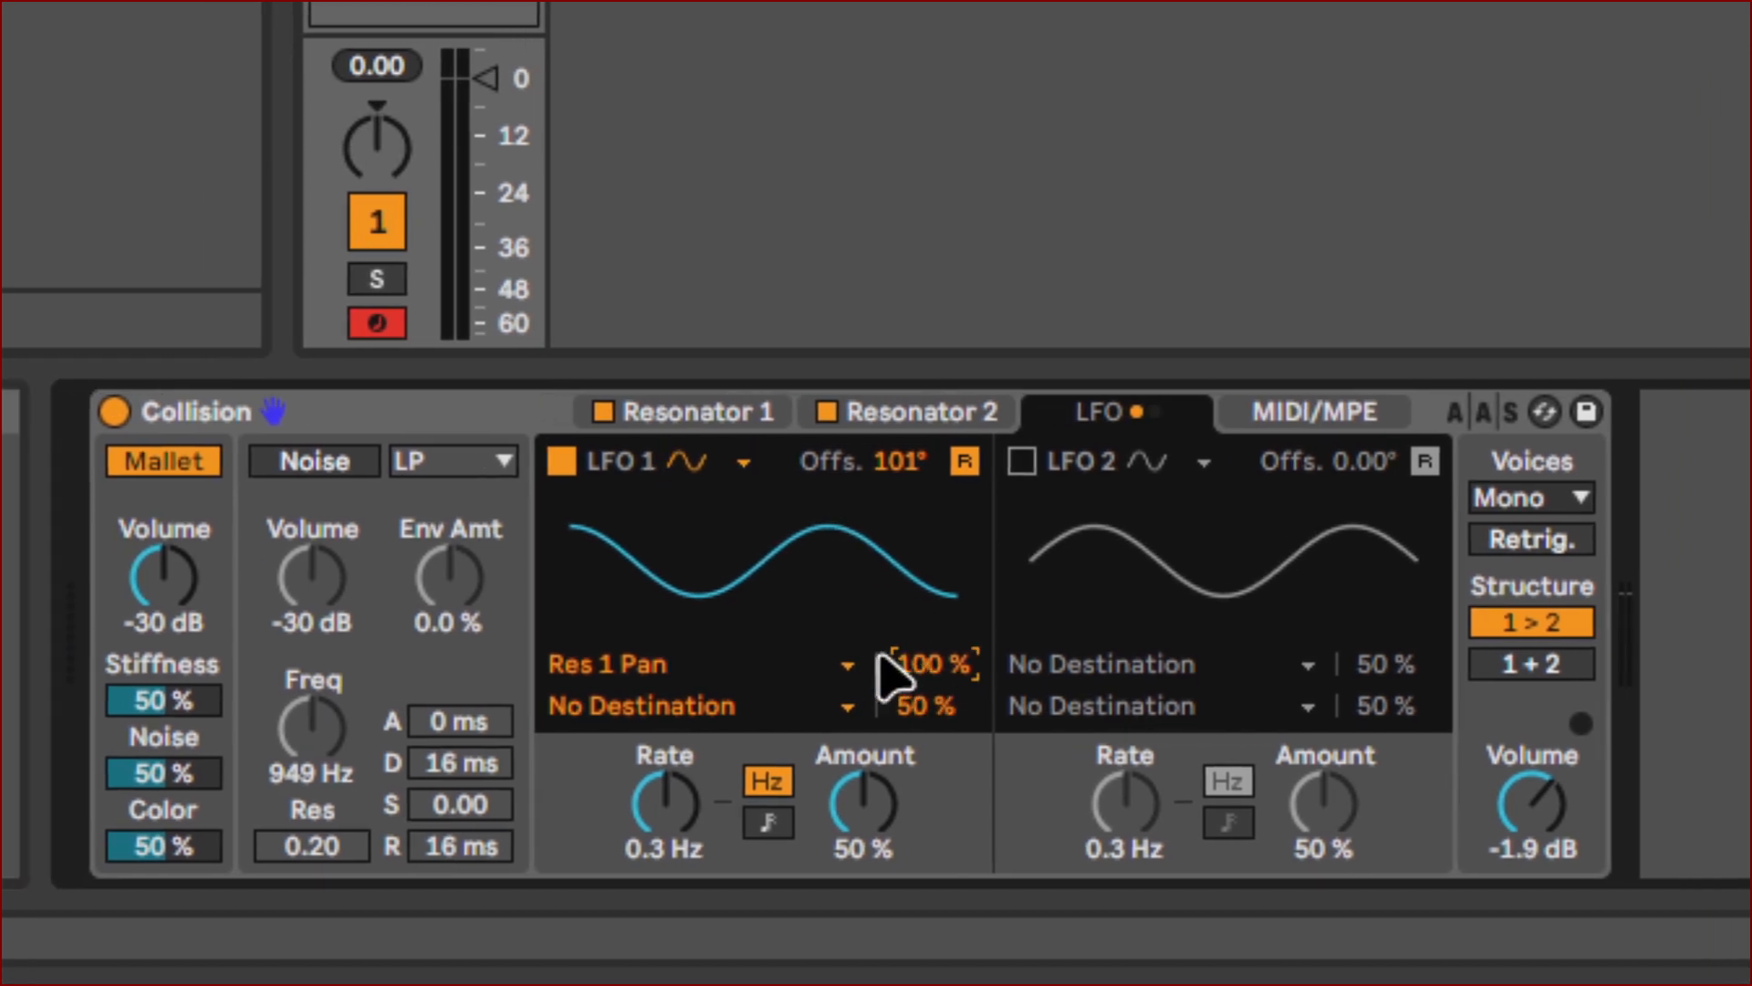
{"action": "type", "text": "50"}
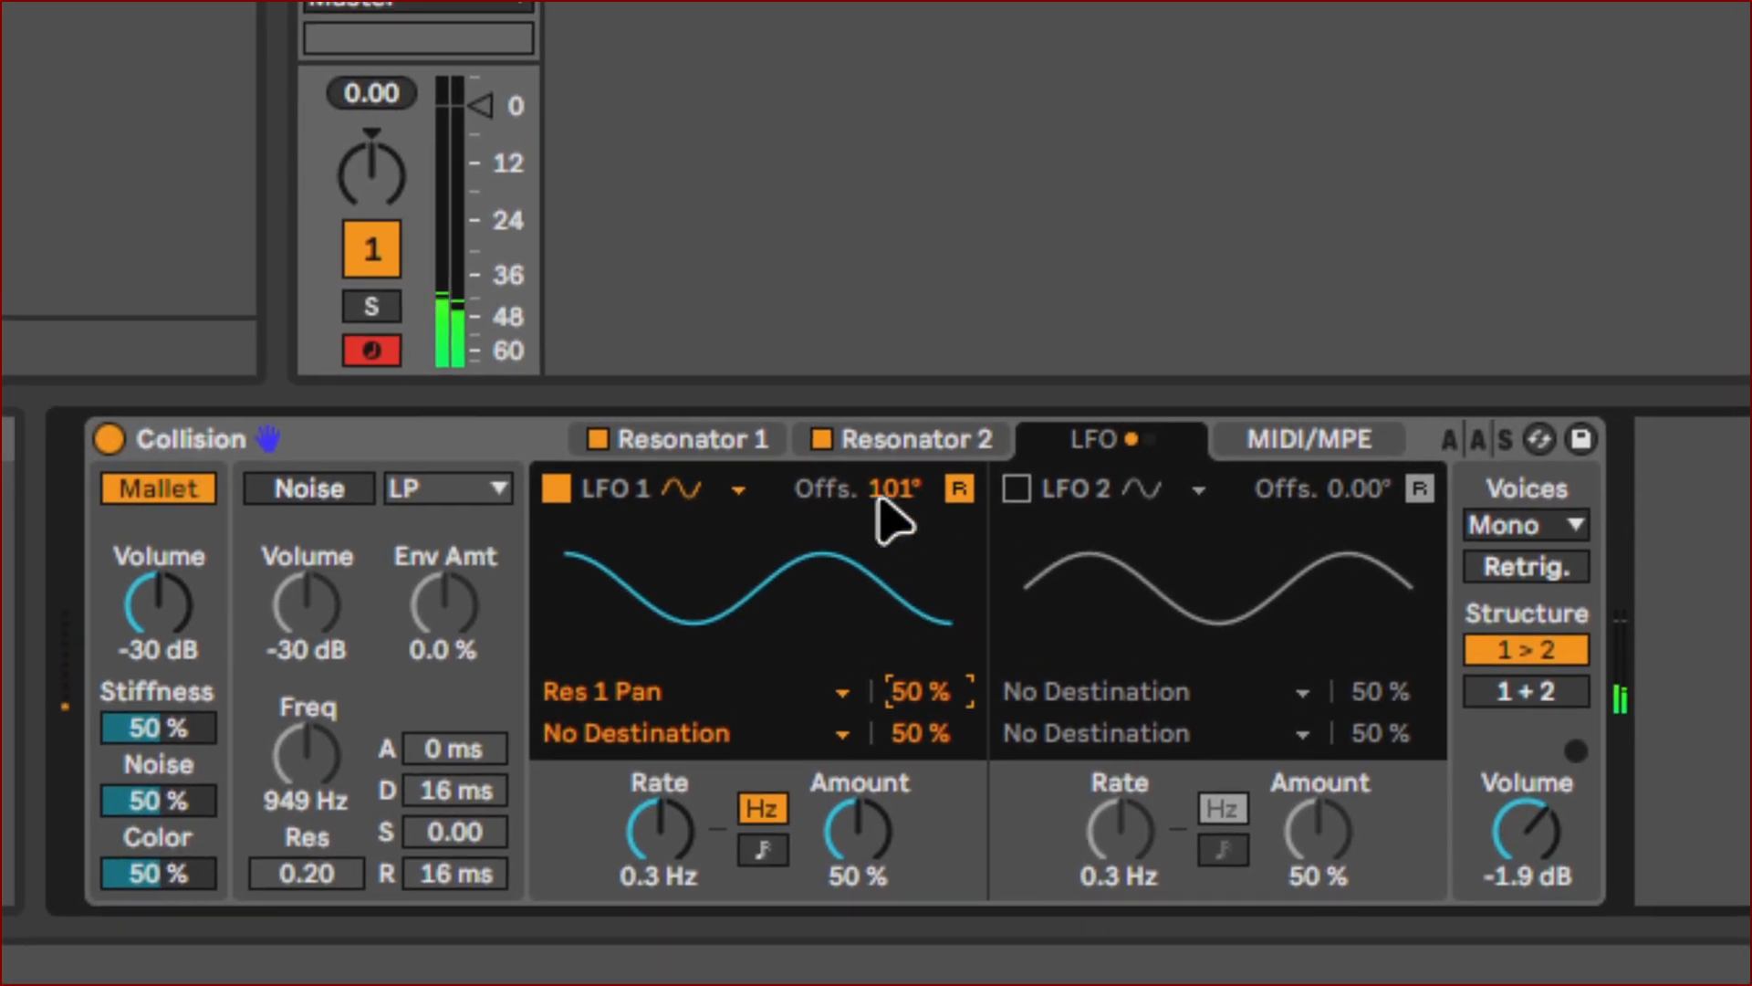
{"action": "left_click", "coordinate": [903, 464]}
{"action": "left_click_drag", "start_coordinate": [903, 489], "coordinate": [892, 532]}
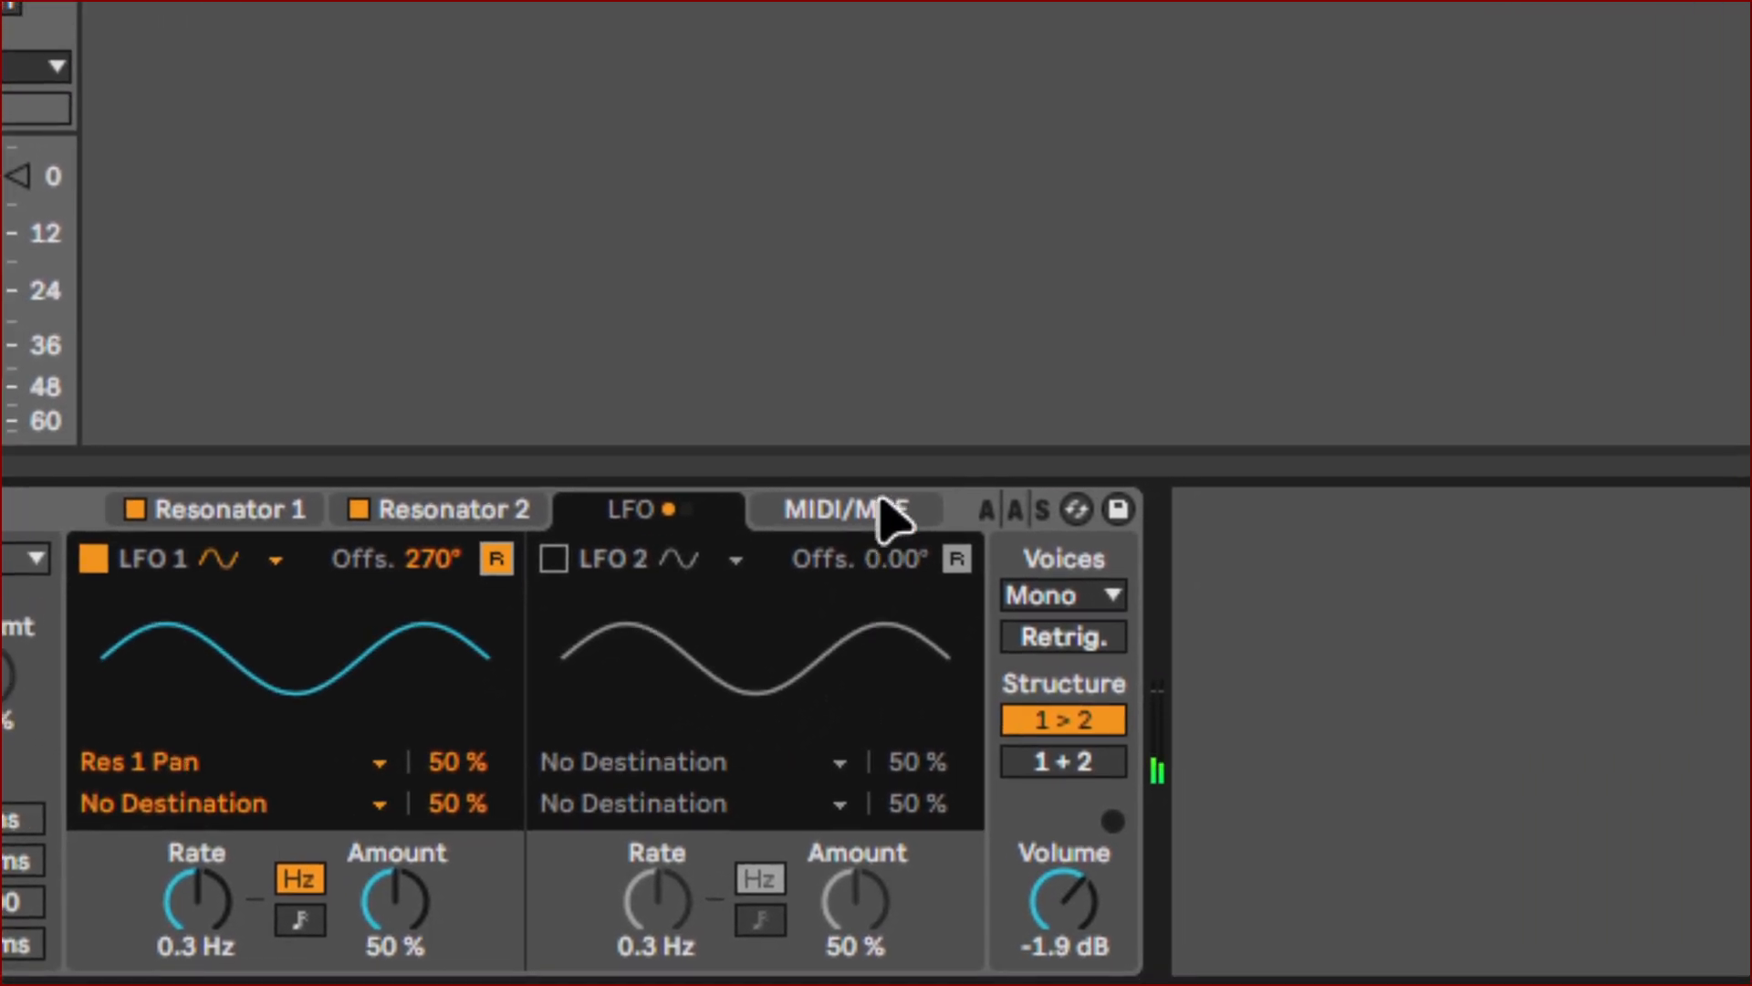
Route the modulation wheel to LFO 1 Rate with an amount of 100 % and look over the other MIDI/MPE routings.
{"action": "left_click", "coordinate": [881, 511]}
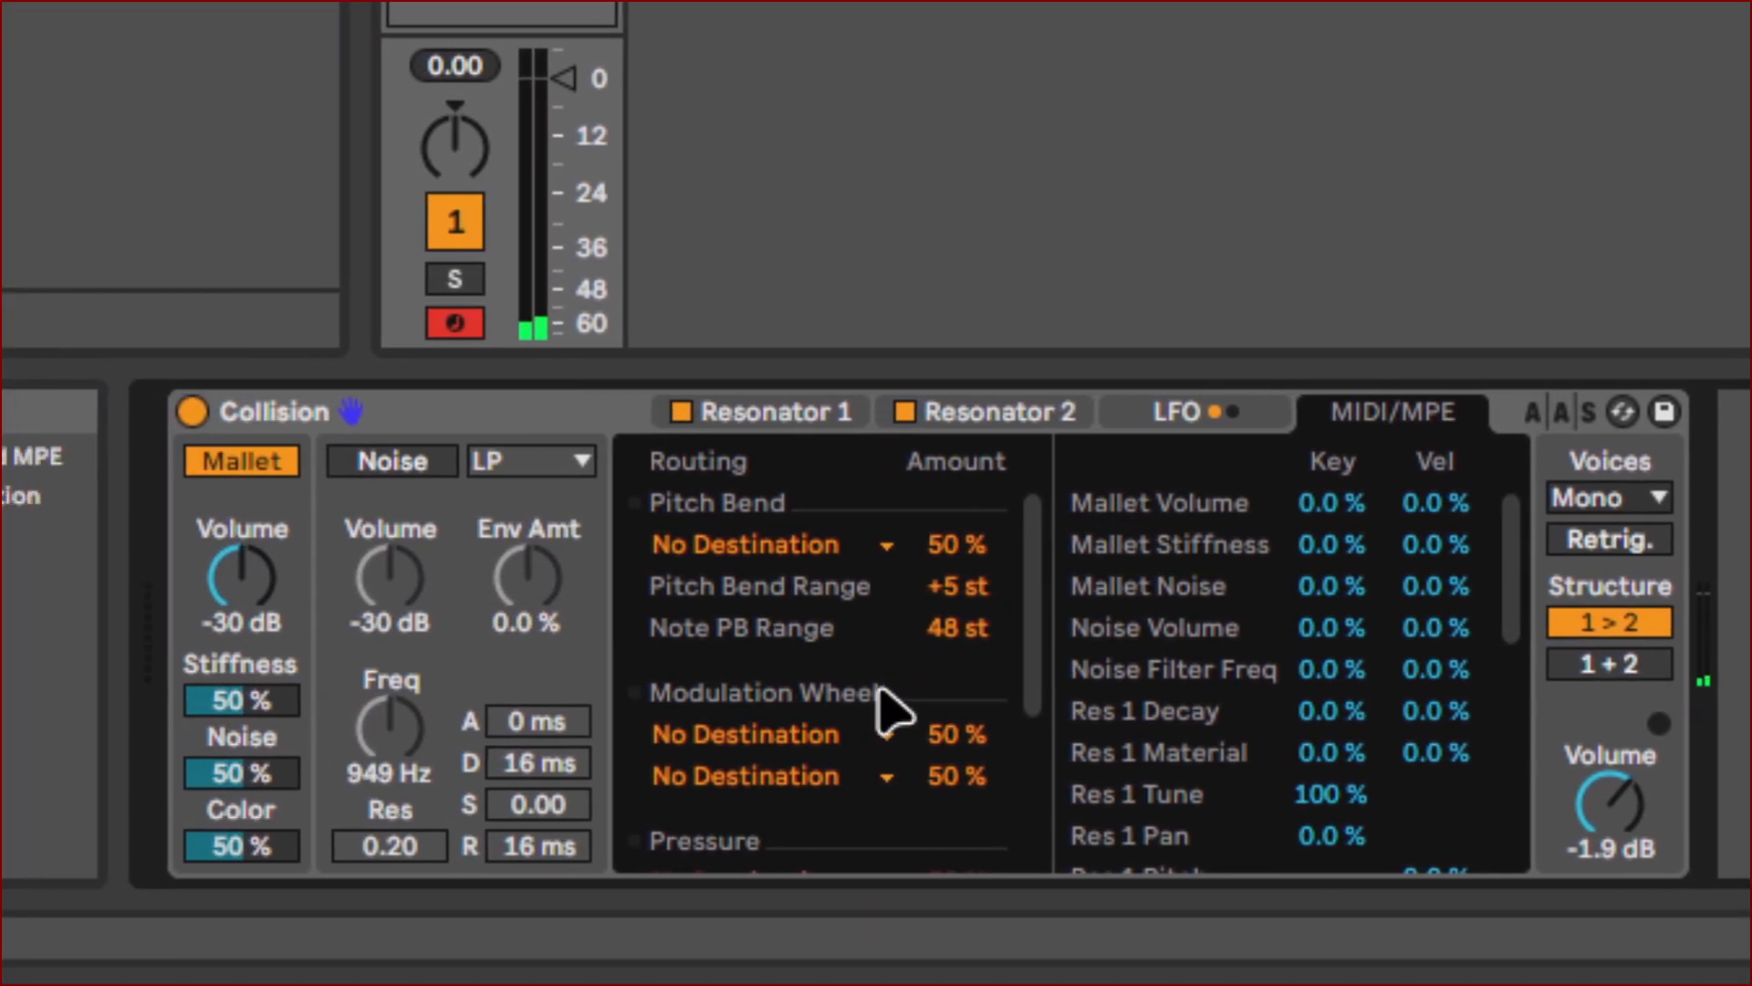
{"action": "scroll", "coordinate": [883, 711], "scroll_direction": "down", "scroll_amount": 2}
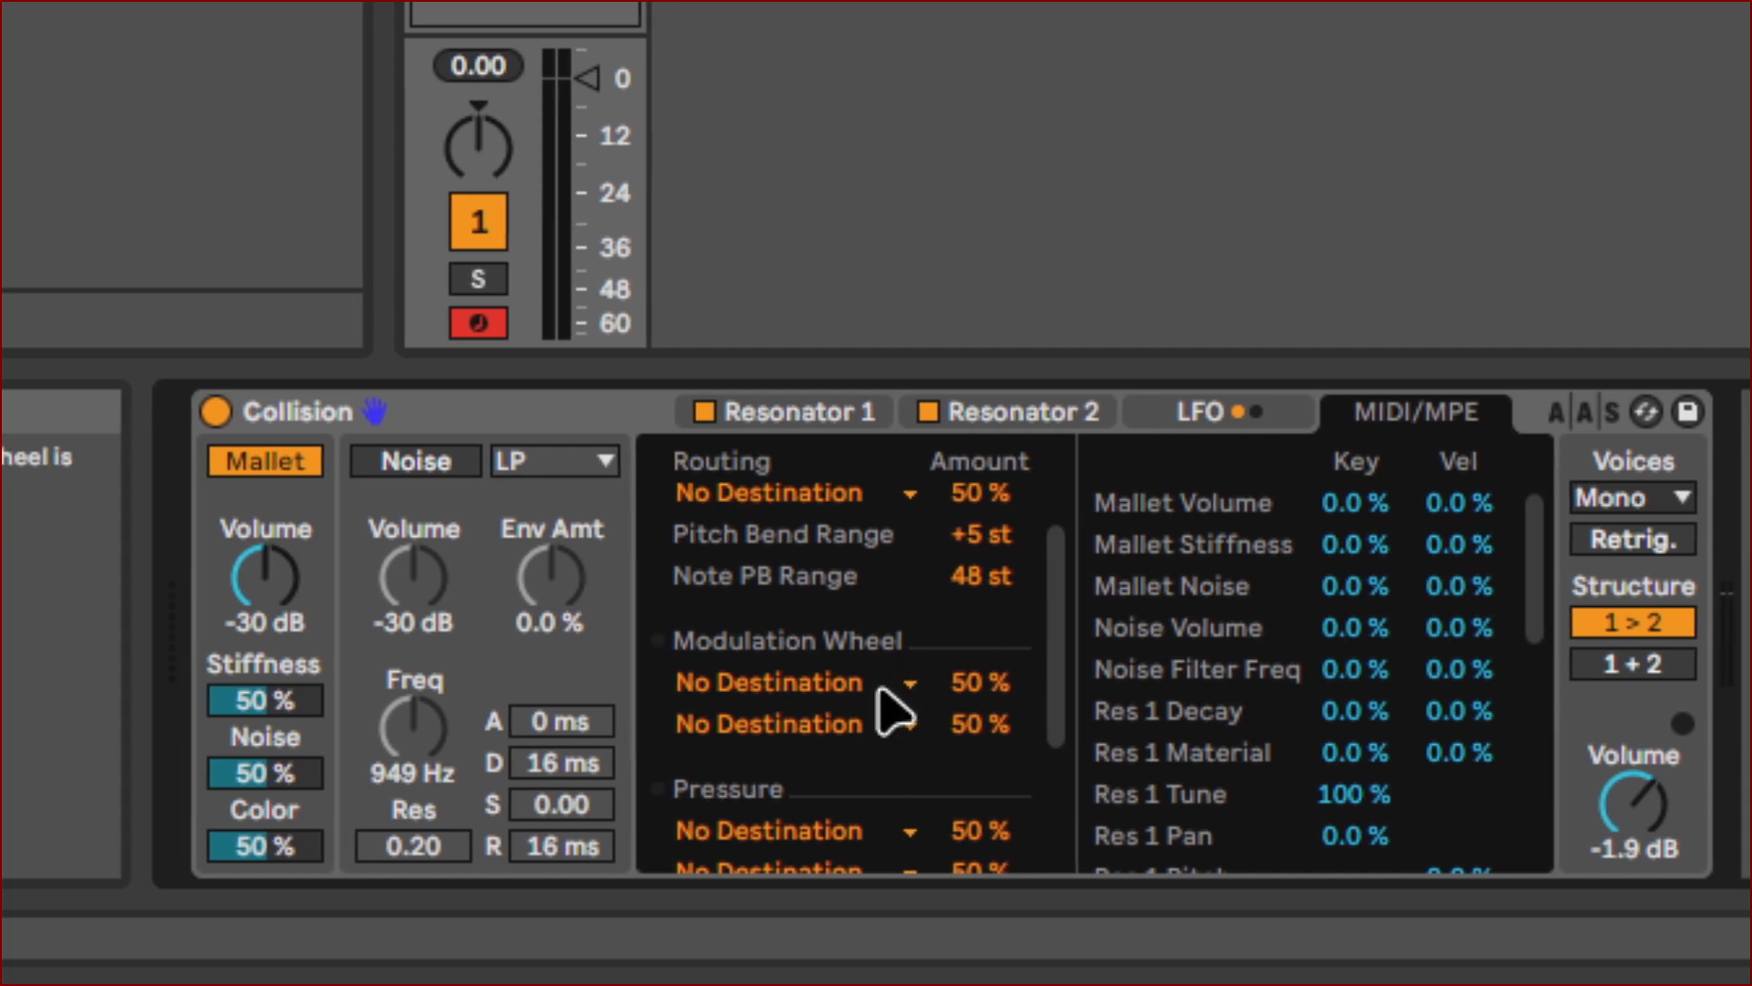
{"action": "left_click", "coordinate": [884, 691]}
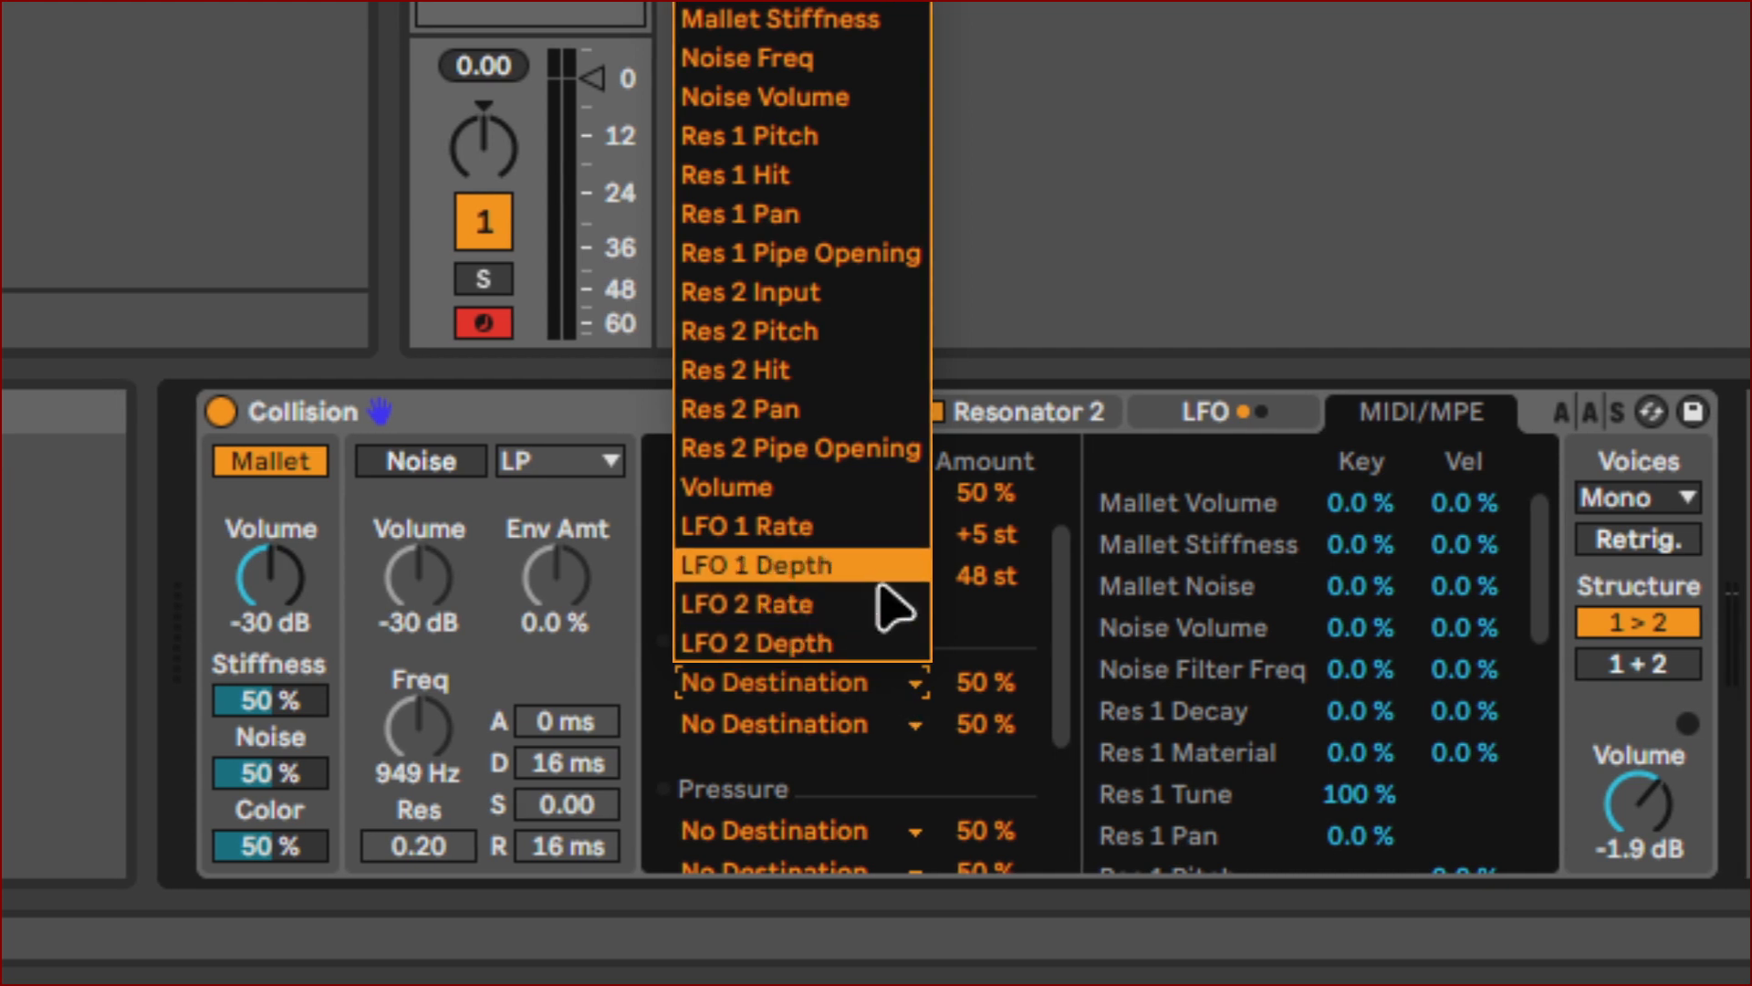
{"action": "left_click", "coordinate": [878, 538]}
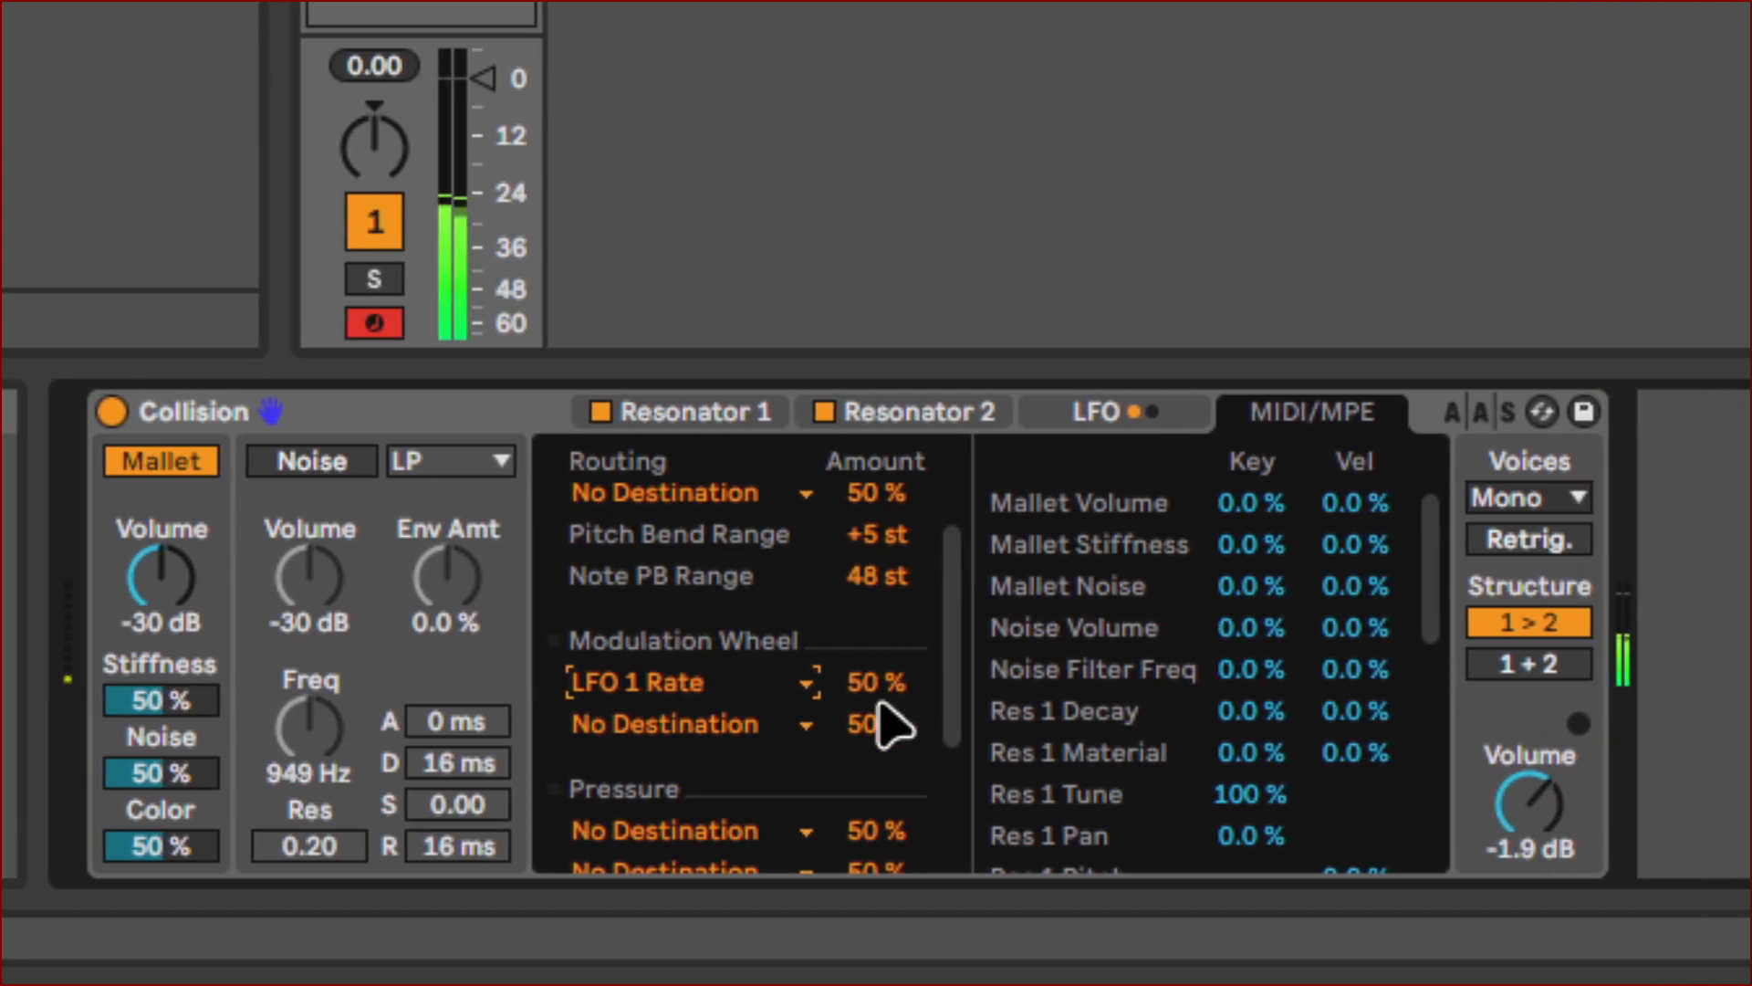
{"action": "left_click", "coordinate": [878, 682]}
{"action": "left_click_drag", "start_coordinate": [878, 683], "coordinate": [878, 621]}
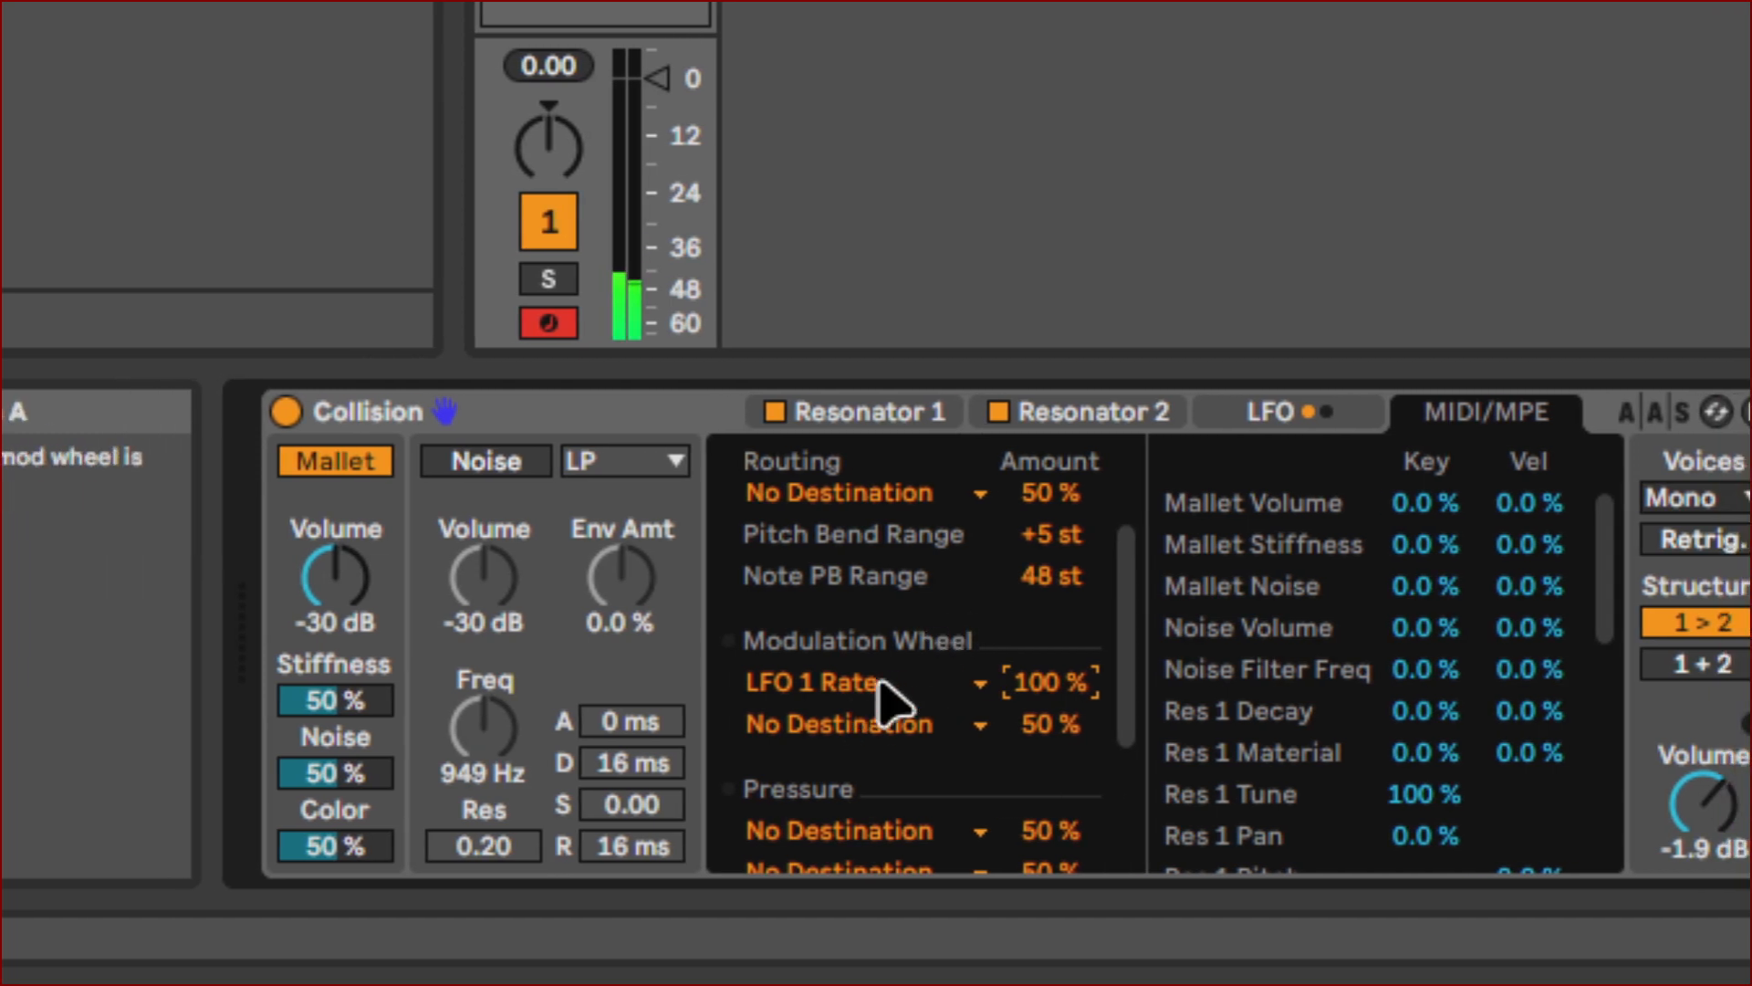
{"action": "scroll", "coordinate": [892, 675], "scroll_direction": "up", "scroll_amount": 1}
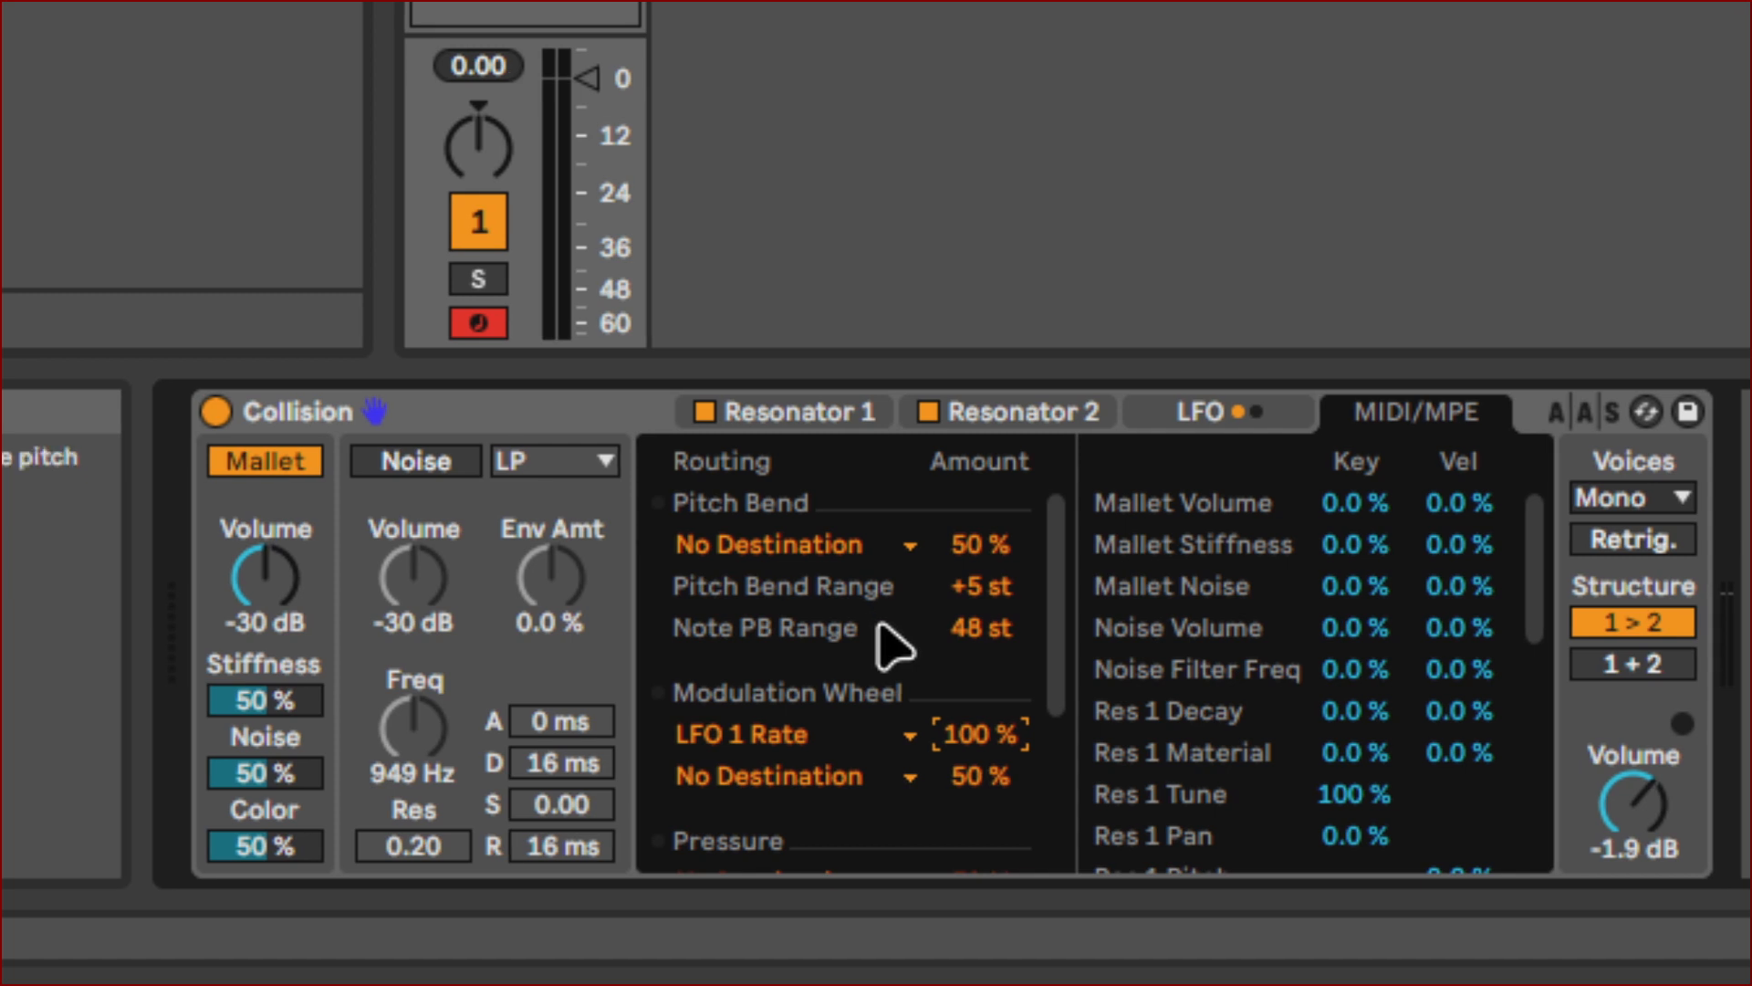
{"action": "scroll", "coordinate": [889, 643], "scroll_direction": "down", "scroll_amount": 3}
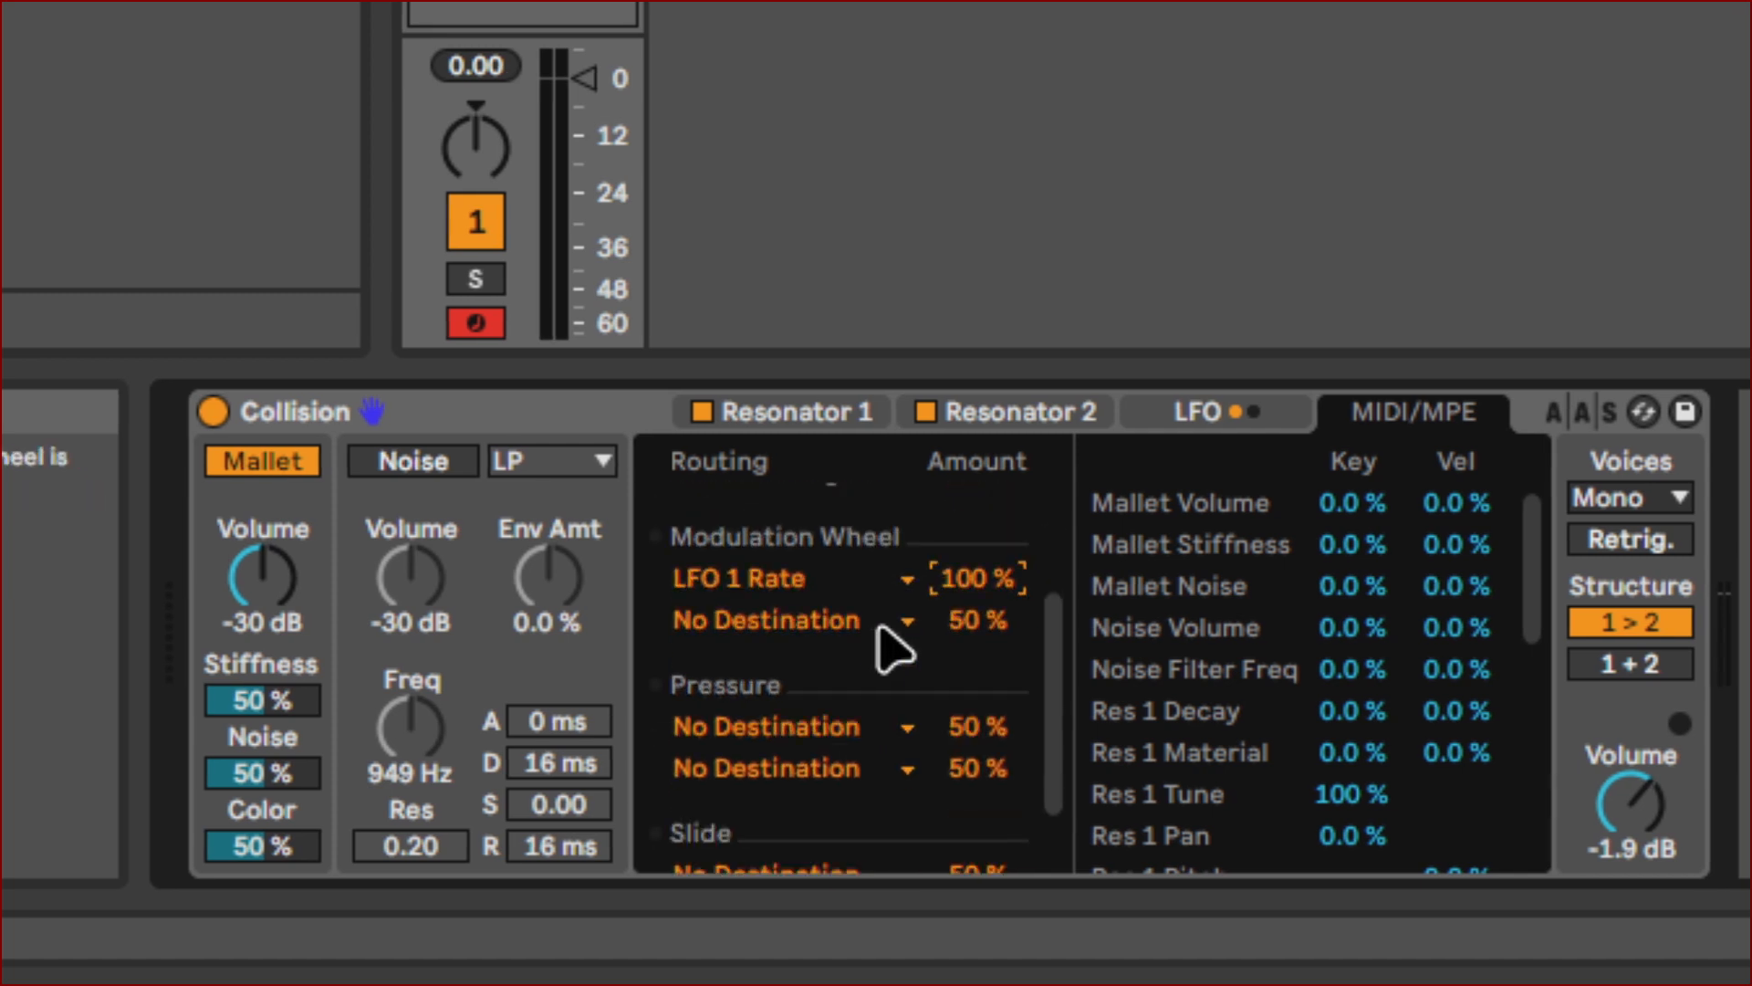
Examine the Pressure and Slide routings and the full list of key and velocity modulation targets in the MIDI/MPE settings.
{"action": "scroll", "coordinate": [889, 648], "scroll_direction": "down", "scroll_amount": 2}
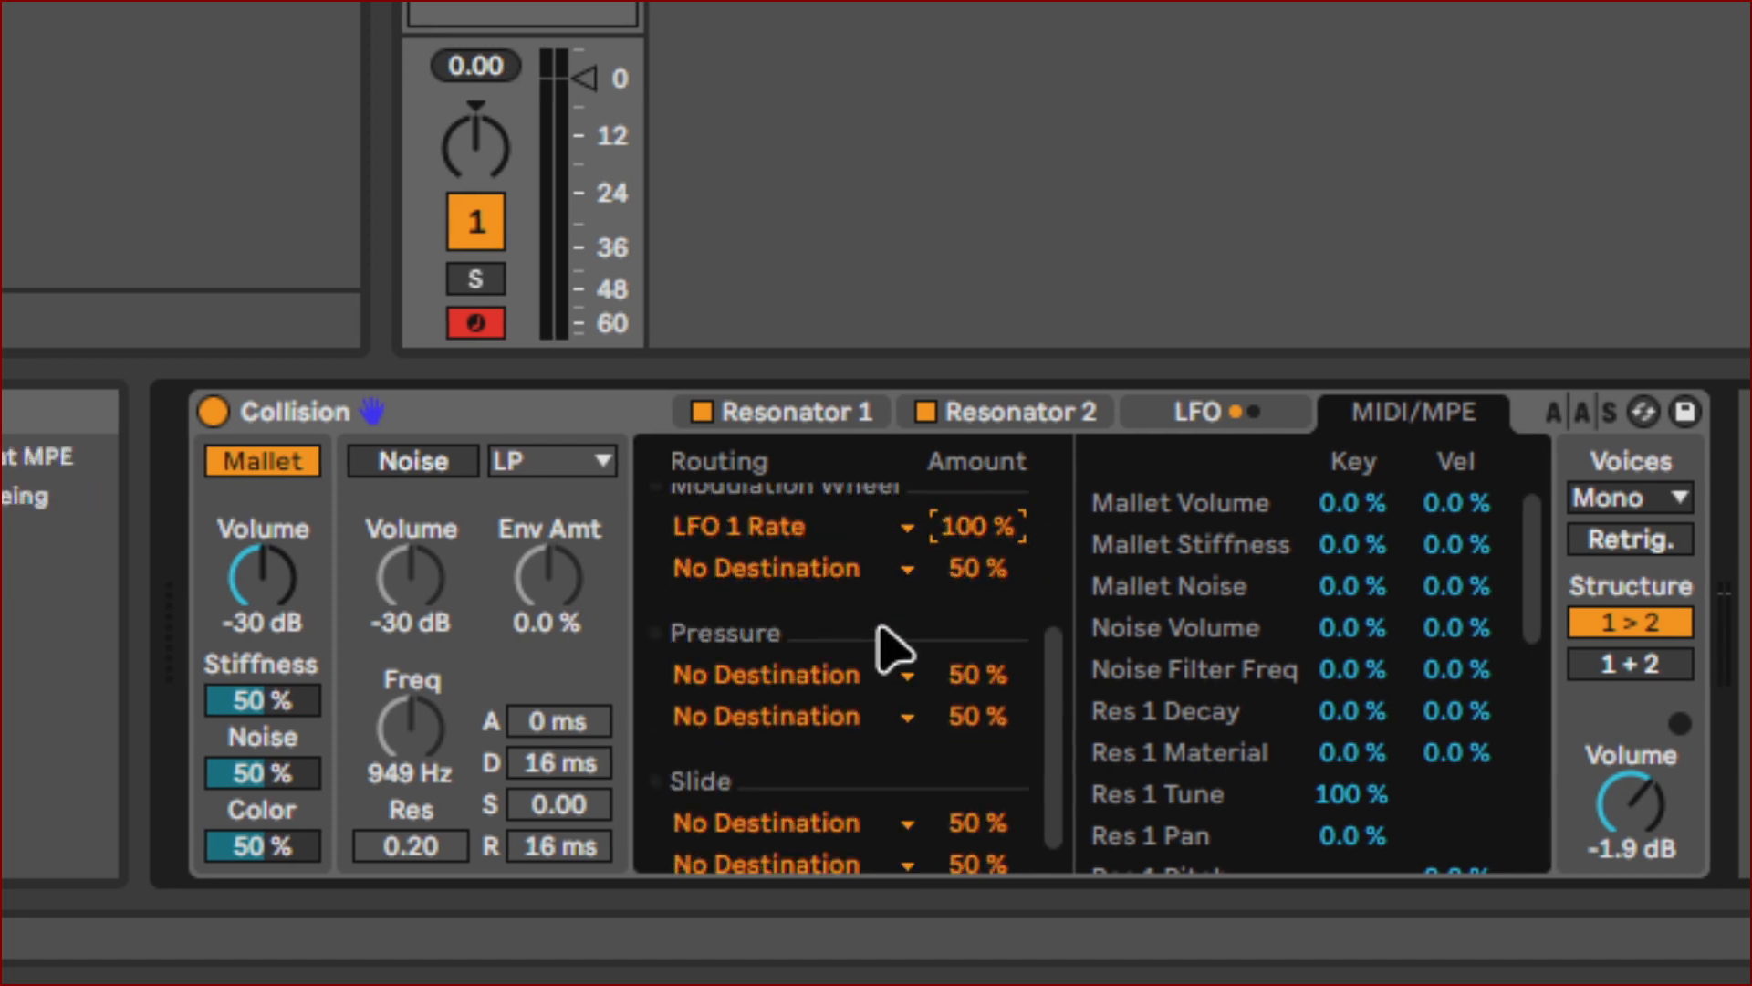
{"action": "scroll", "coordinate": [889, 648], "scroll_direction": "down", "scroll_amount": 1}
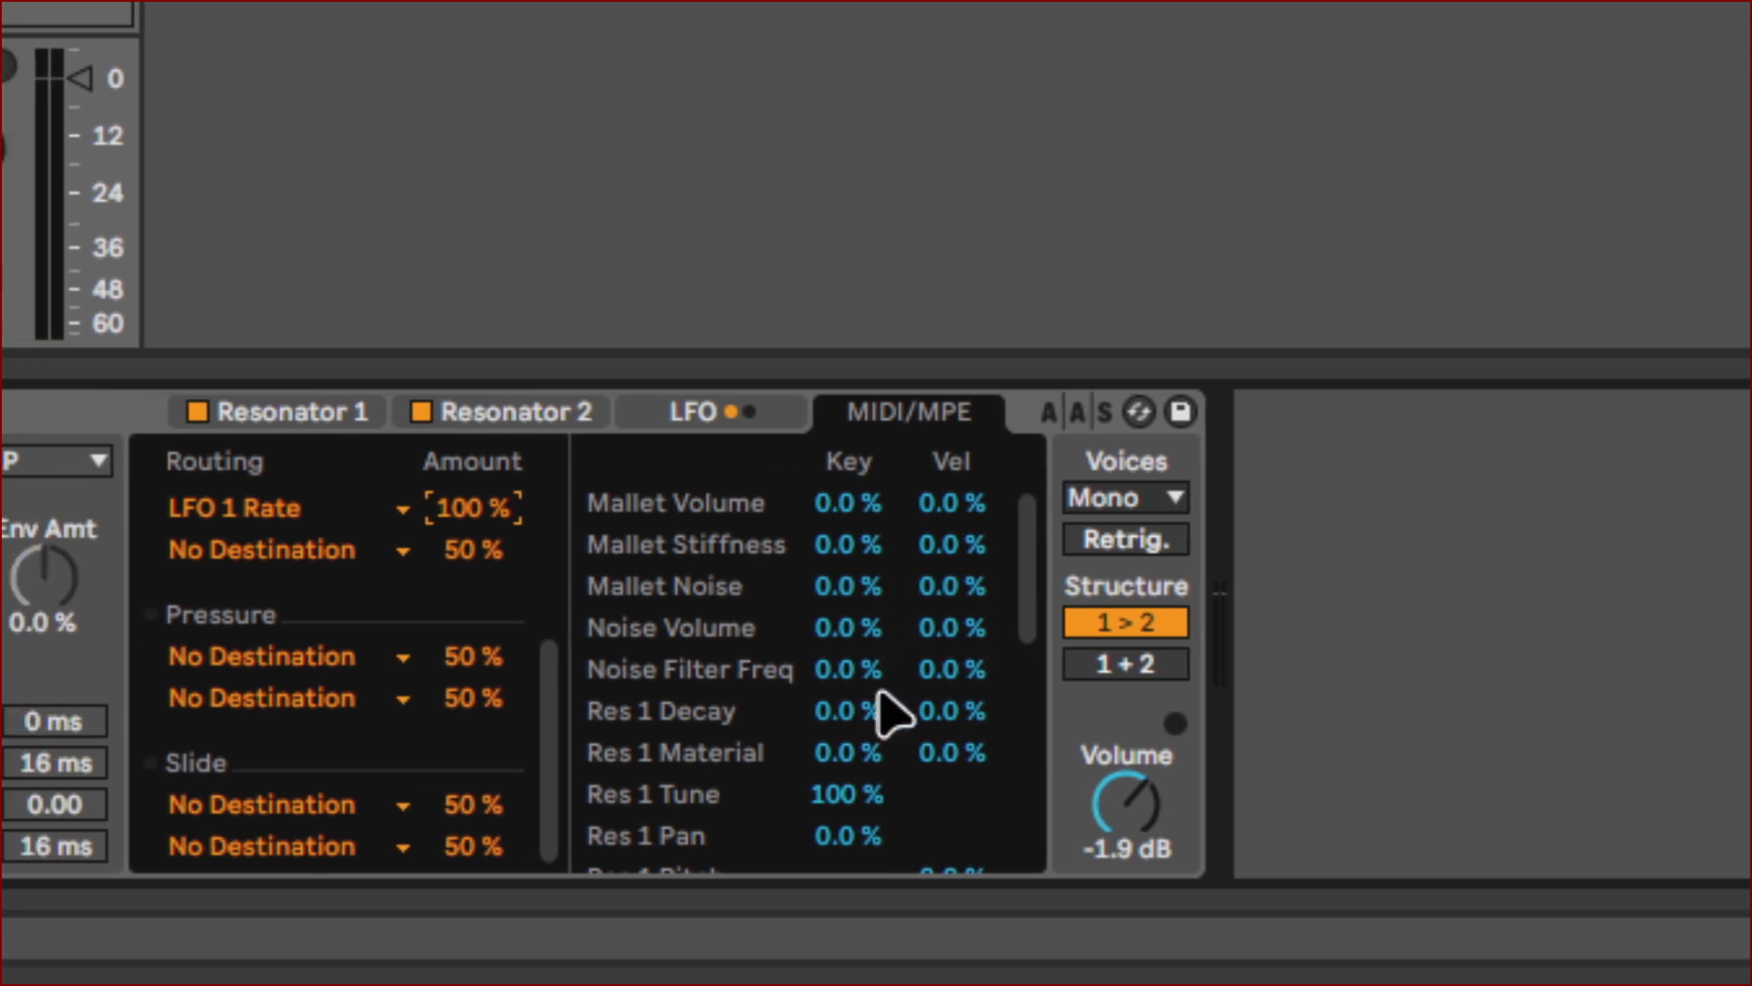
{"action": "scroll", "coordinate": [751, 767], "scroll_direction": "down", "scroll_amount": 1}
{"action": "scroll", "coordinate": [893, 776], "scroll_direction": "down", "scroll_amount": 4}
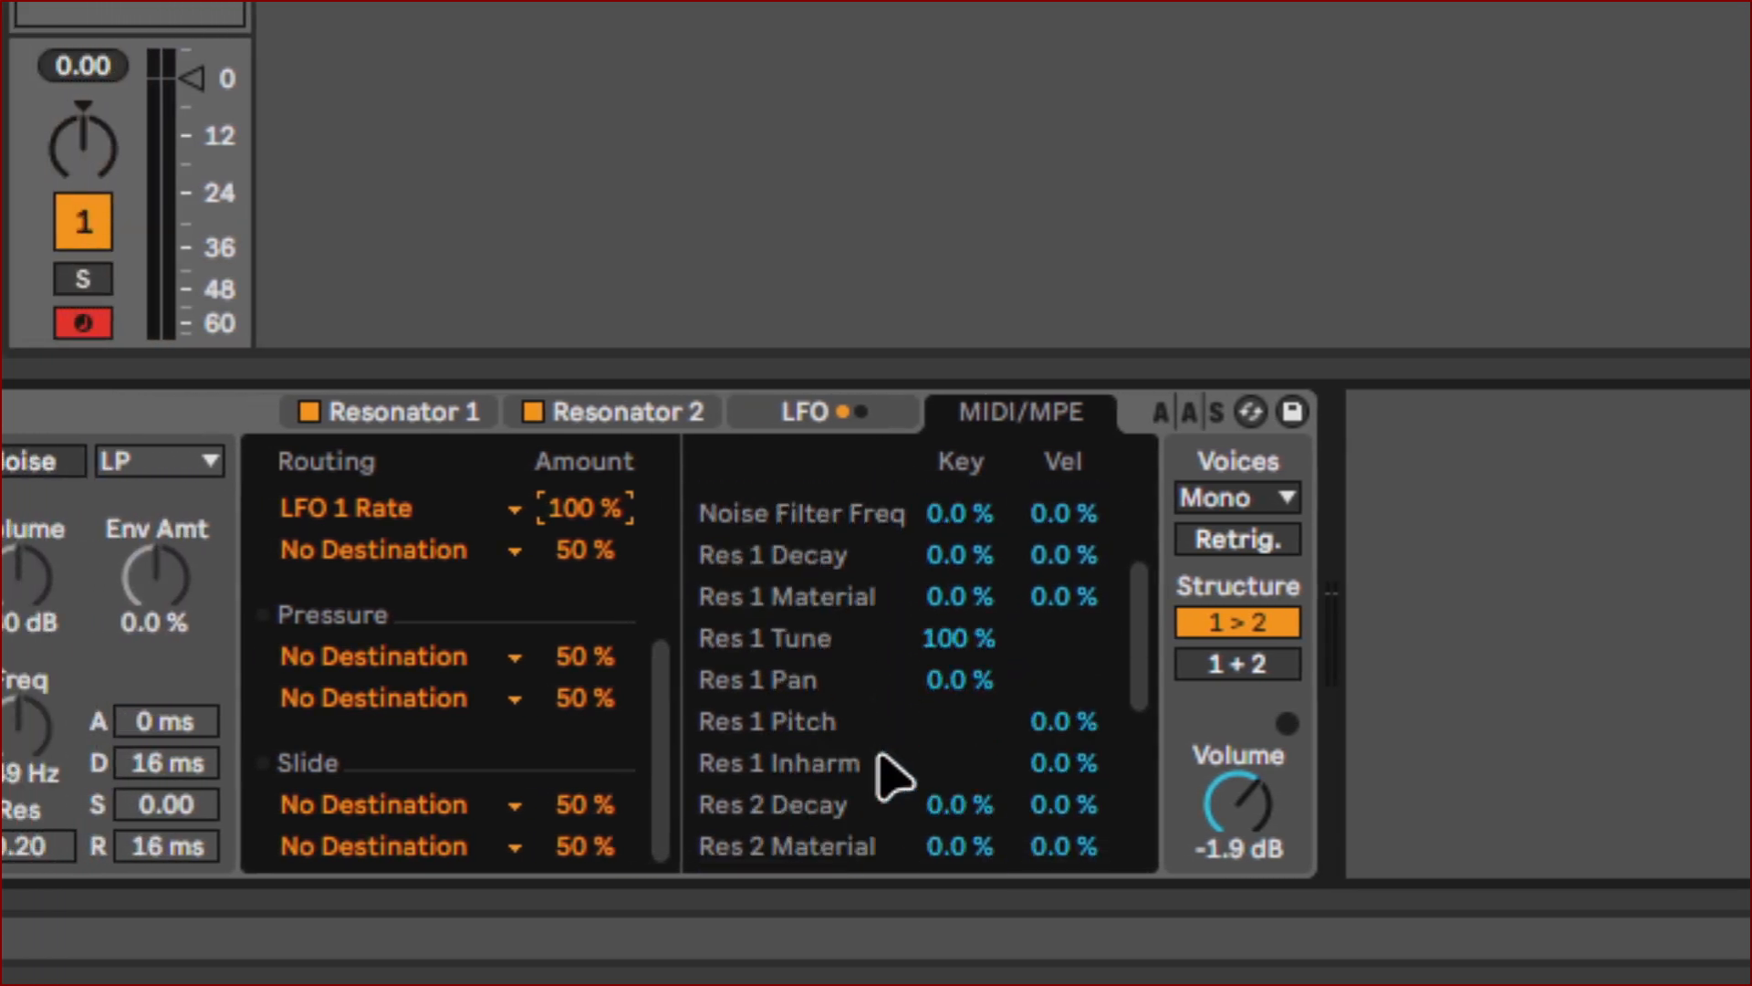
{"action": "scroll", "coordinate": [893, 775], "scroll_direction": "down", "scroll_amount": 1}
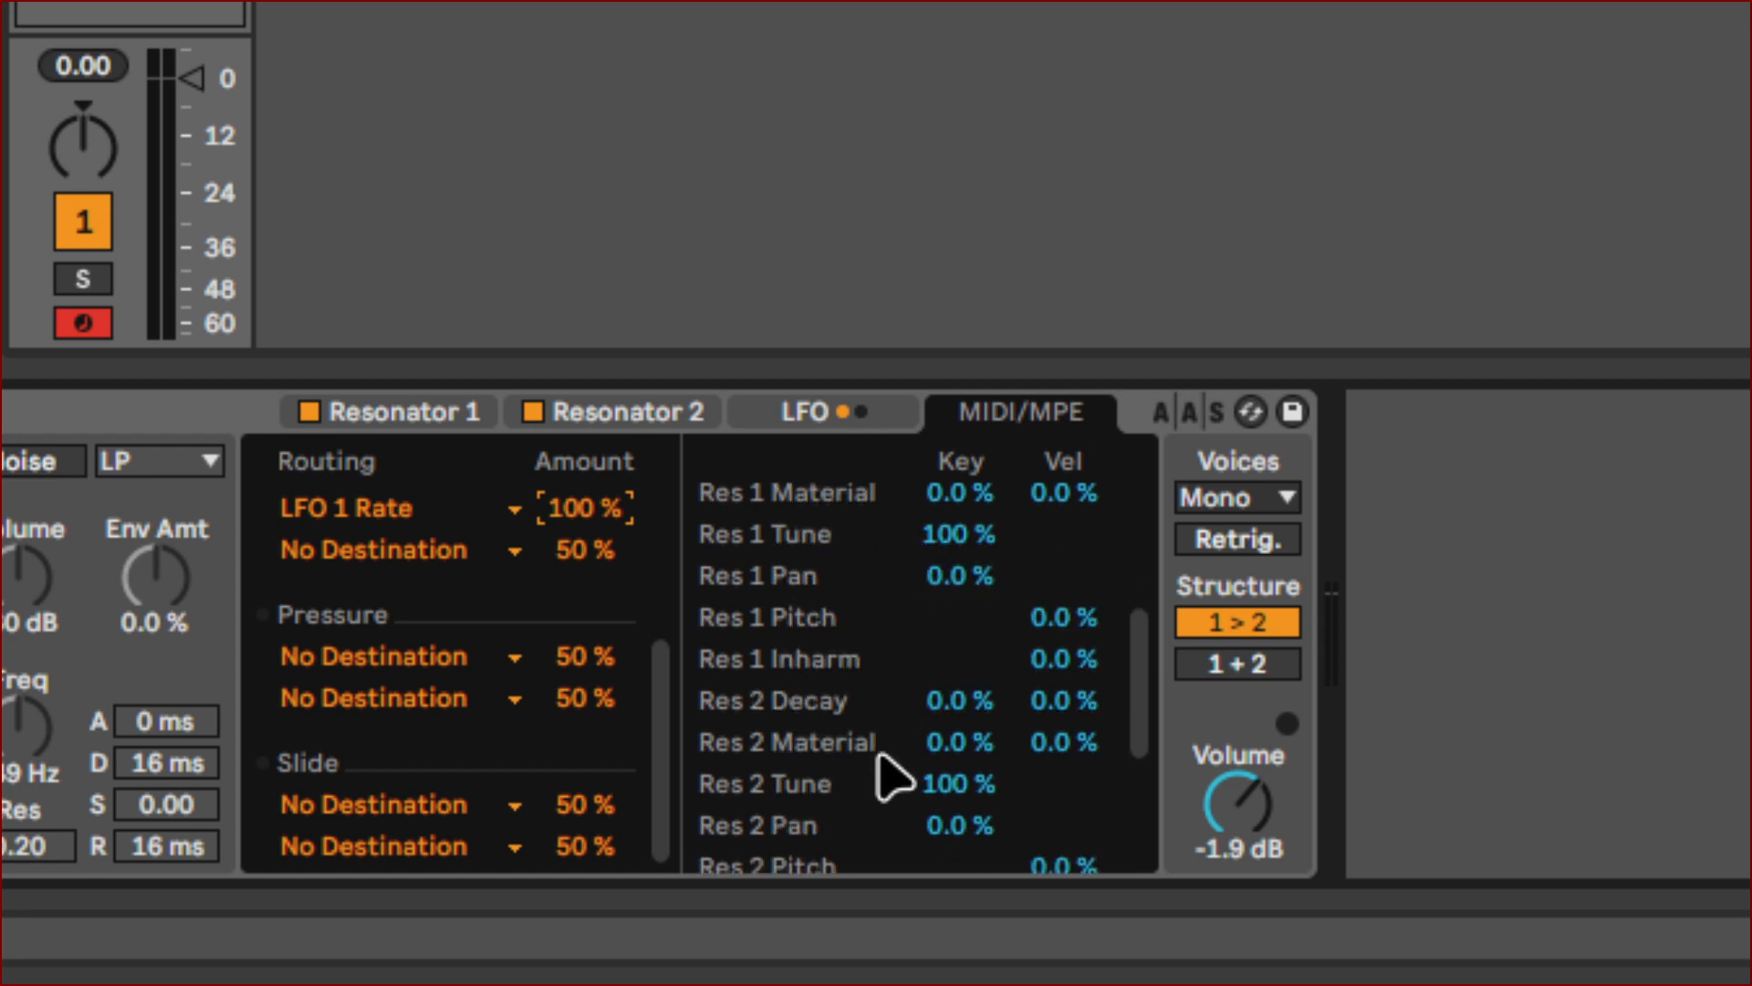
{"action": "scroll", "coordinate": [892, 776], "scroll_direction": "down", "scroll_amount": 5}
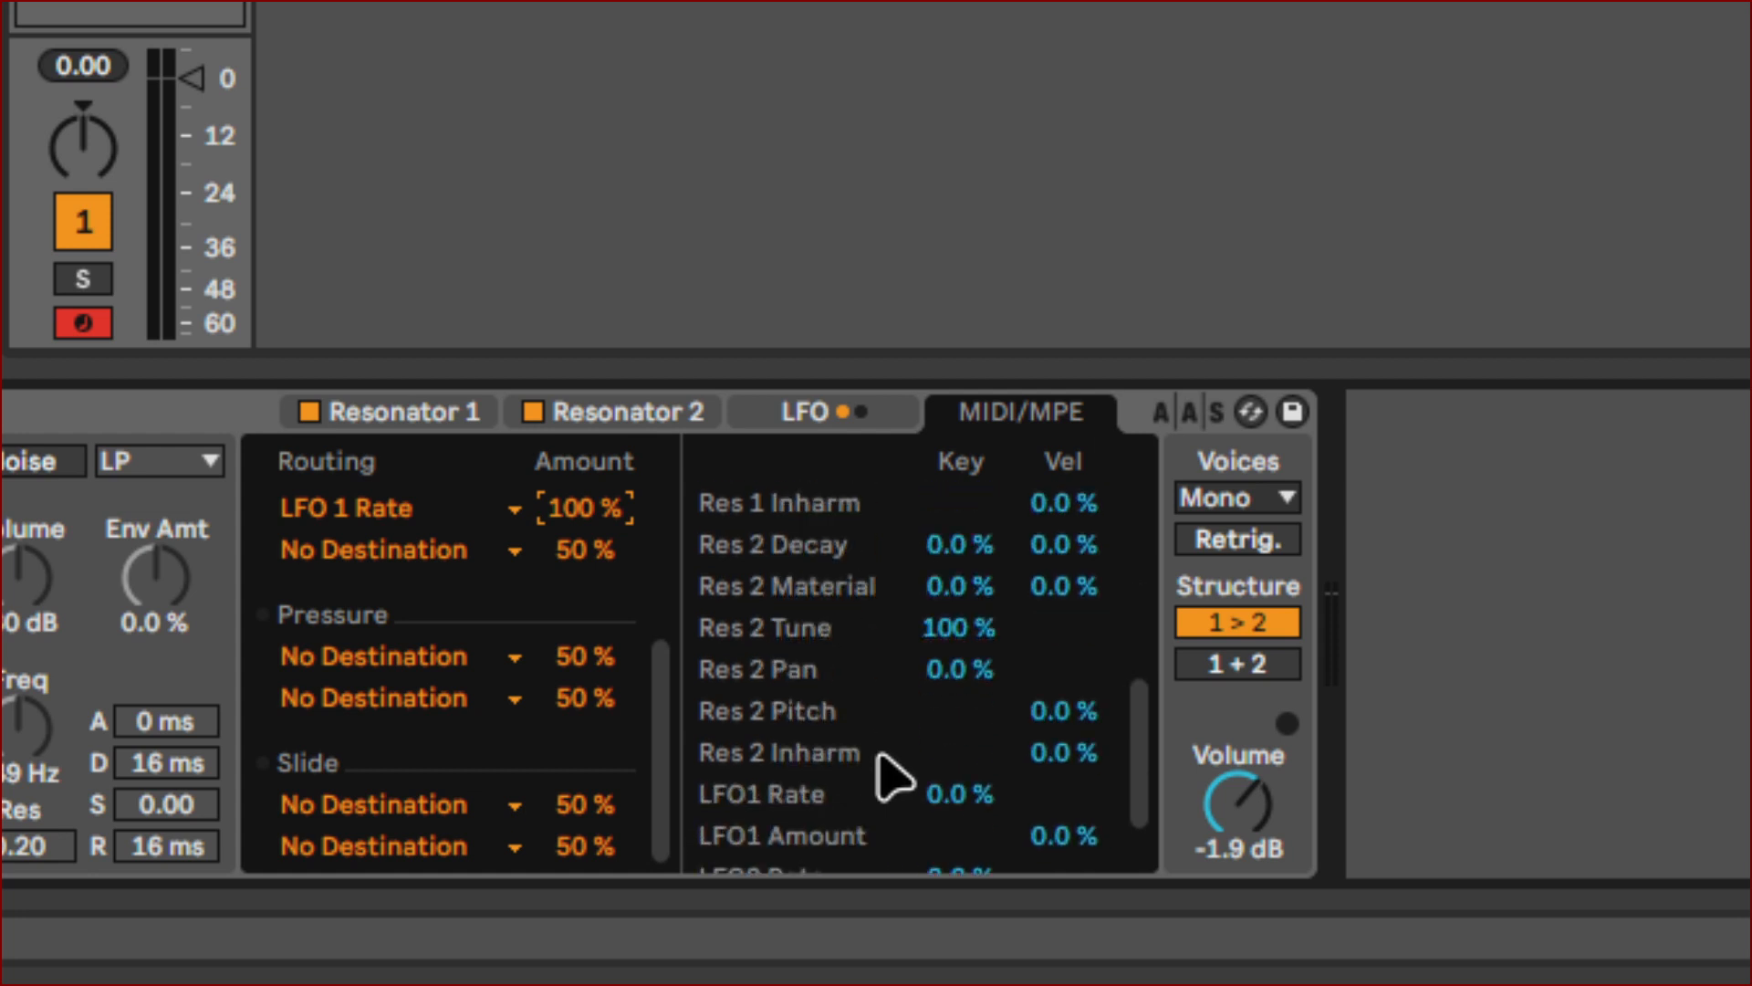
{"action": "scroll", "coordinate": [893, 776], "scroll_direction": "down", "scroll_amount": 1}
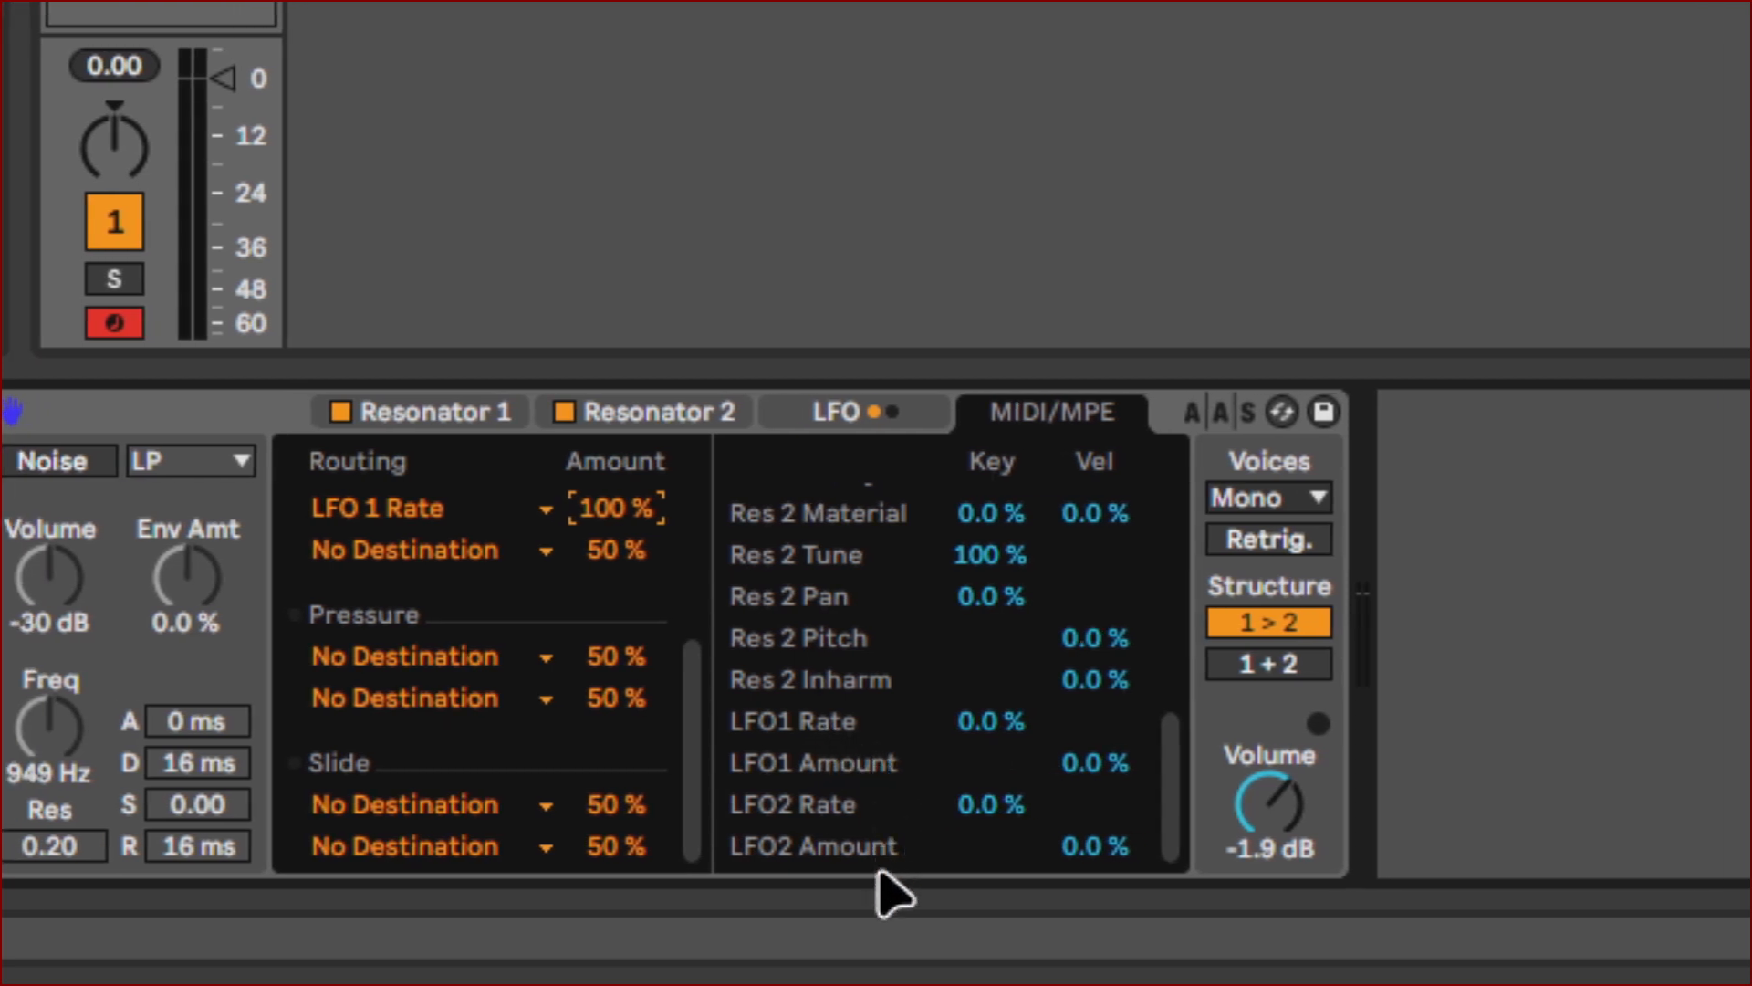
{"action": "scroll", "coordinate": [902, 785], "scroll_direction": "up", "scroll_amount": 1}
{"action": "scroll", "coordinate": [880, 741], "scroll_direction": "up", "scroll_amount": 2}
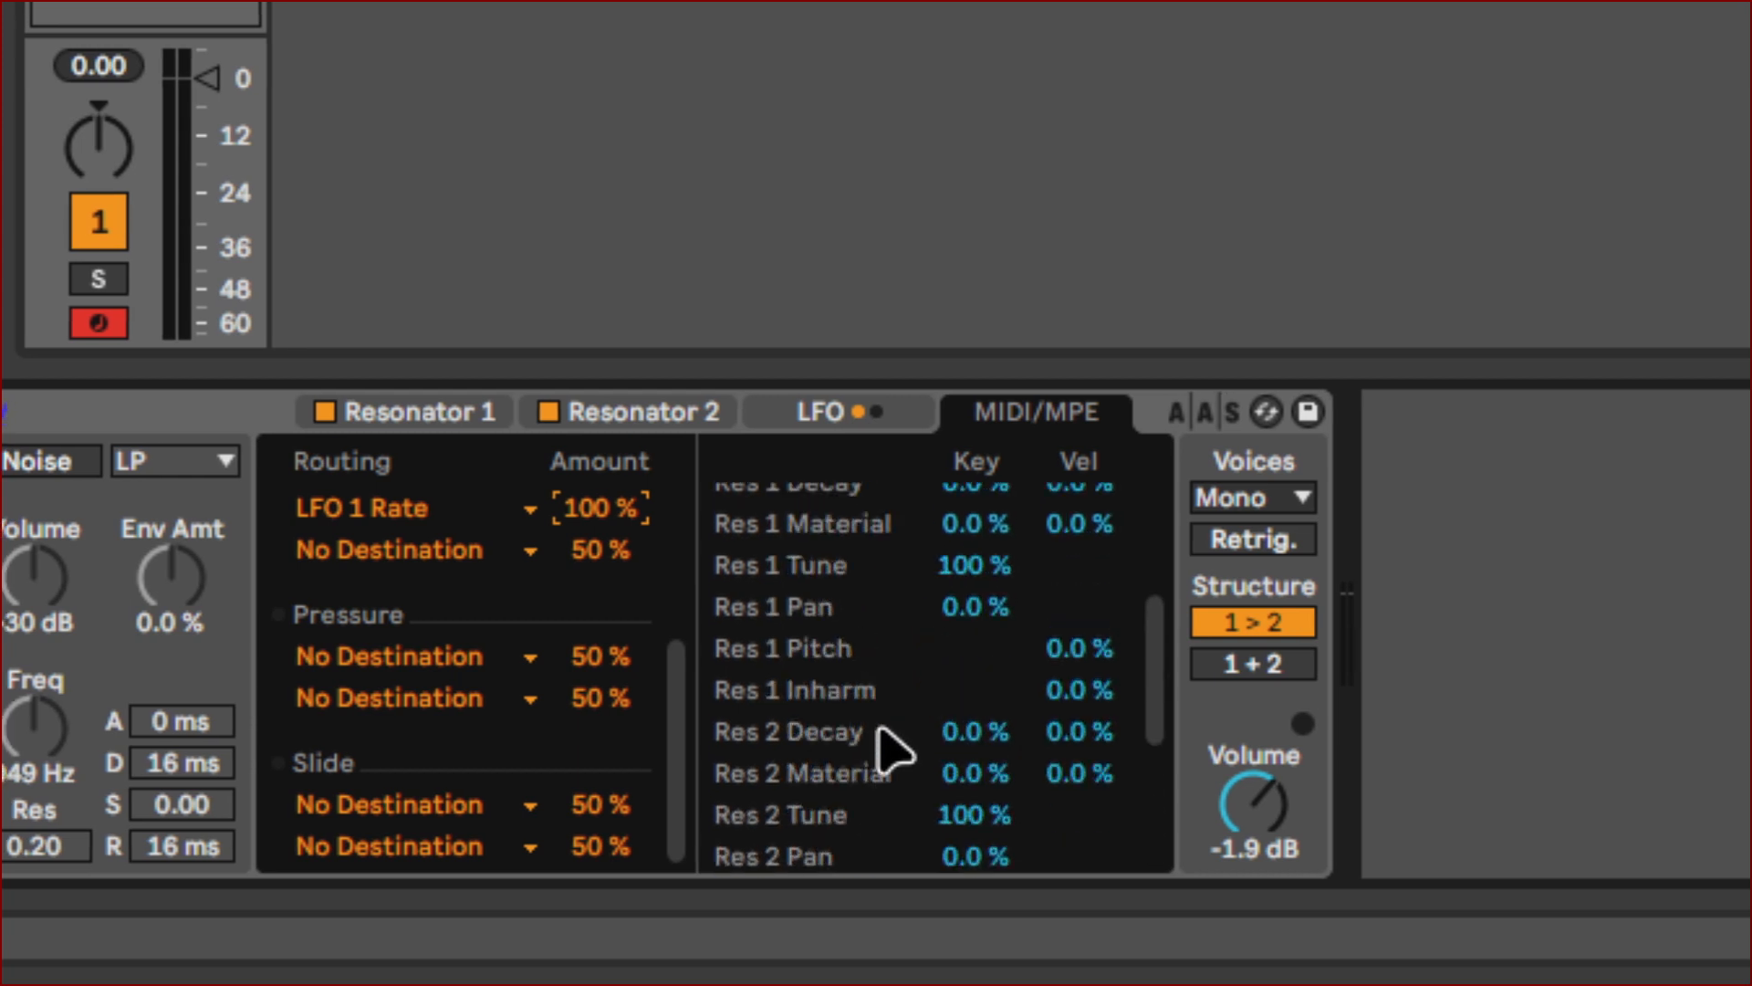
{"action": "scroll", "coordinate": [879, 731], "scroll_direction": "up", "scroll_amount": 1}
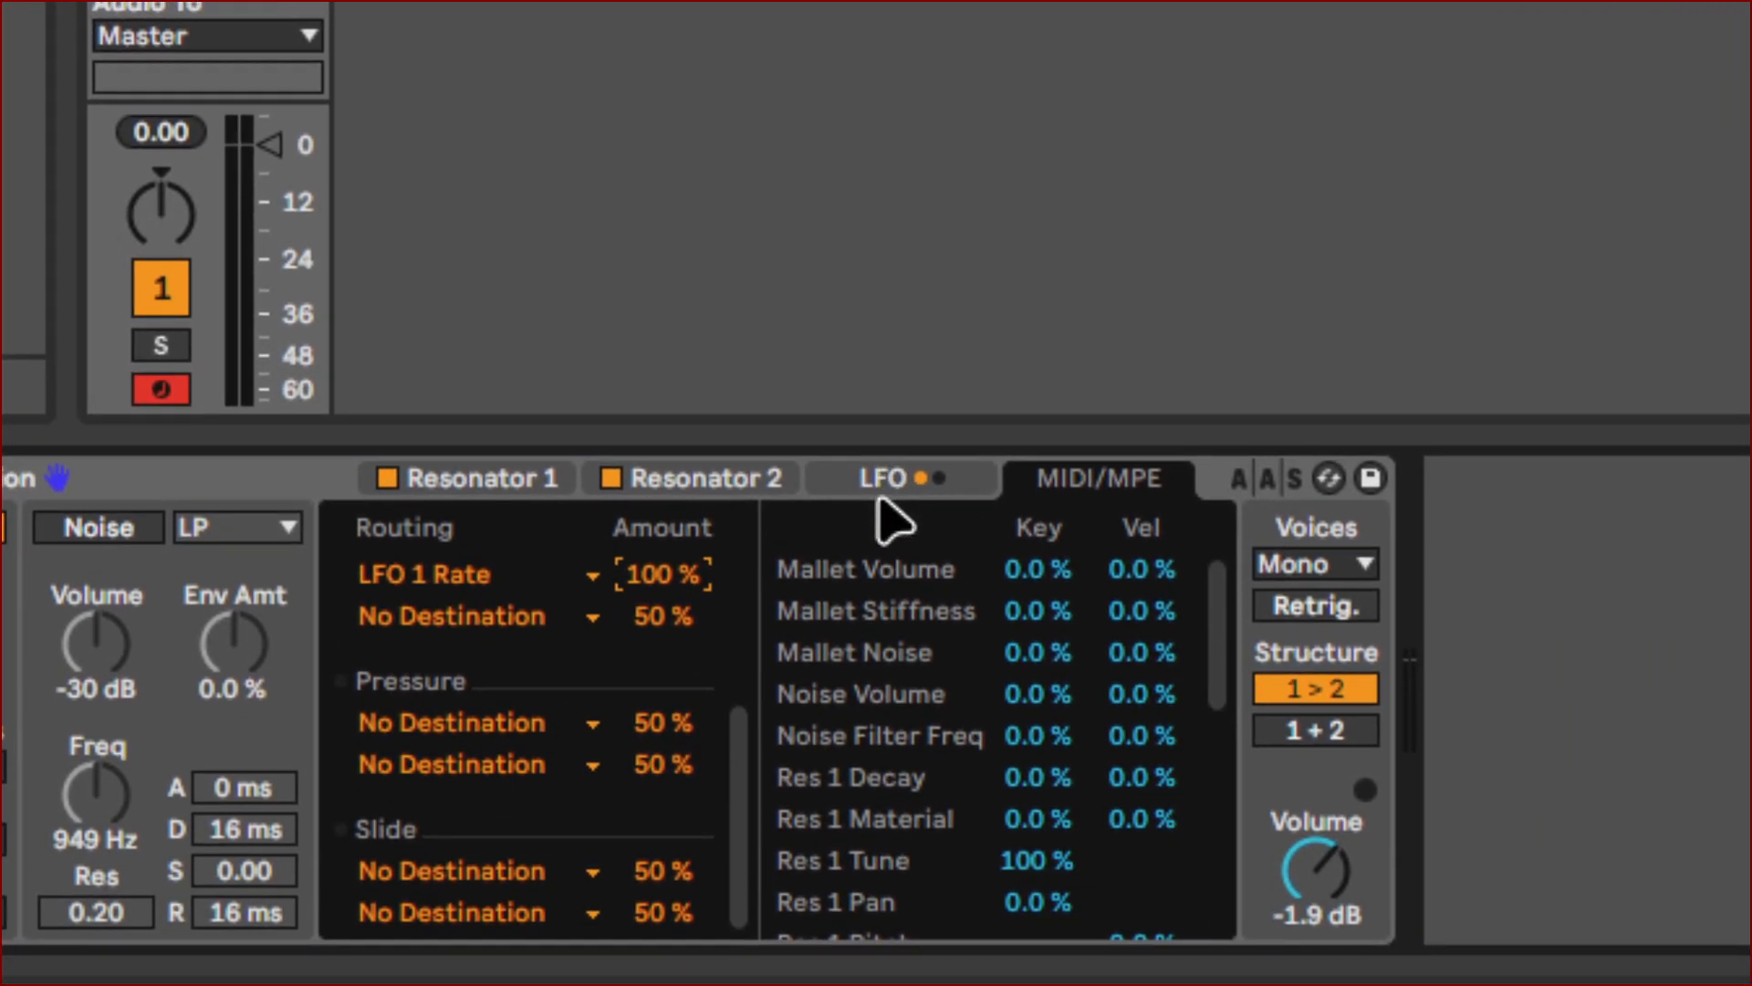
Set LFO 1's rate to 2.7 Hz and its overall amount to 25 %.
{"action": "left_click", "coordinate": [882, 491]}
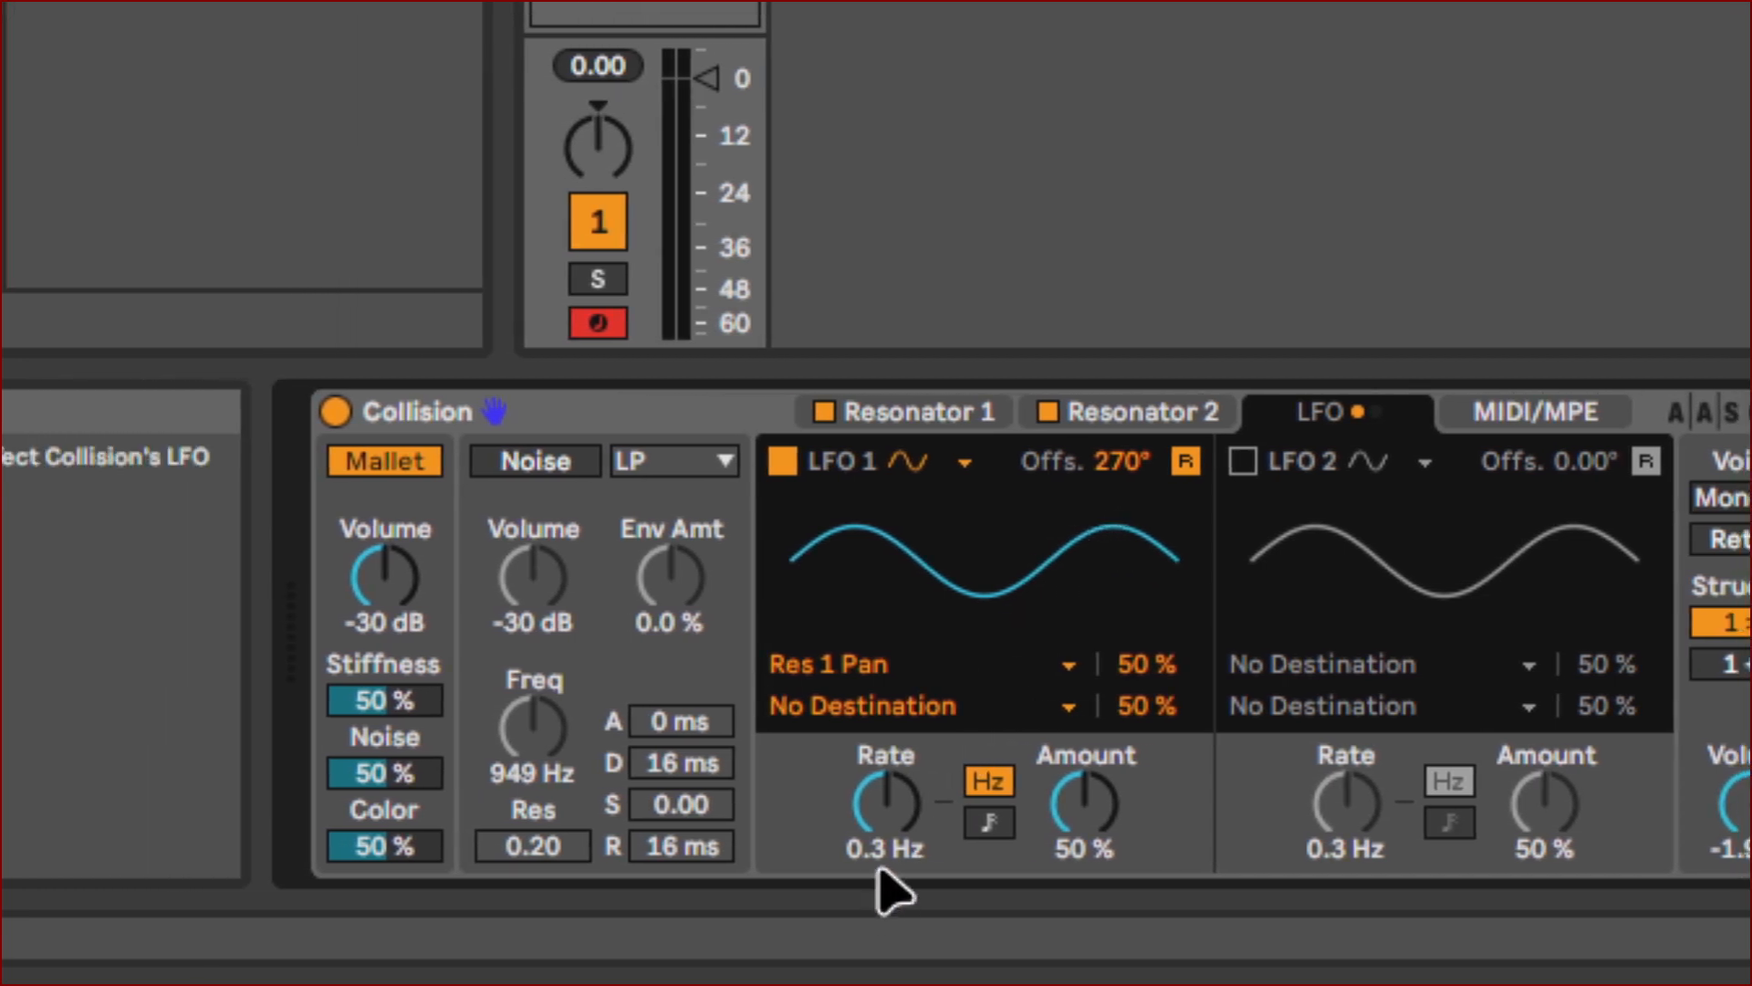
{"action": "left_click", "coordinate": [883, 786]}
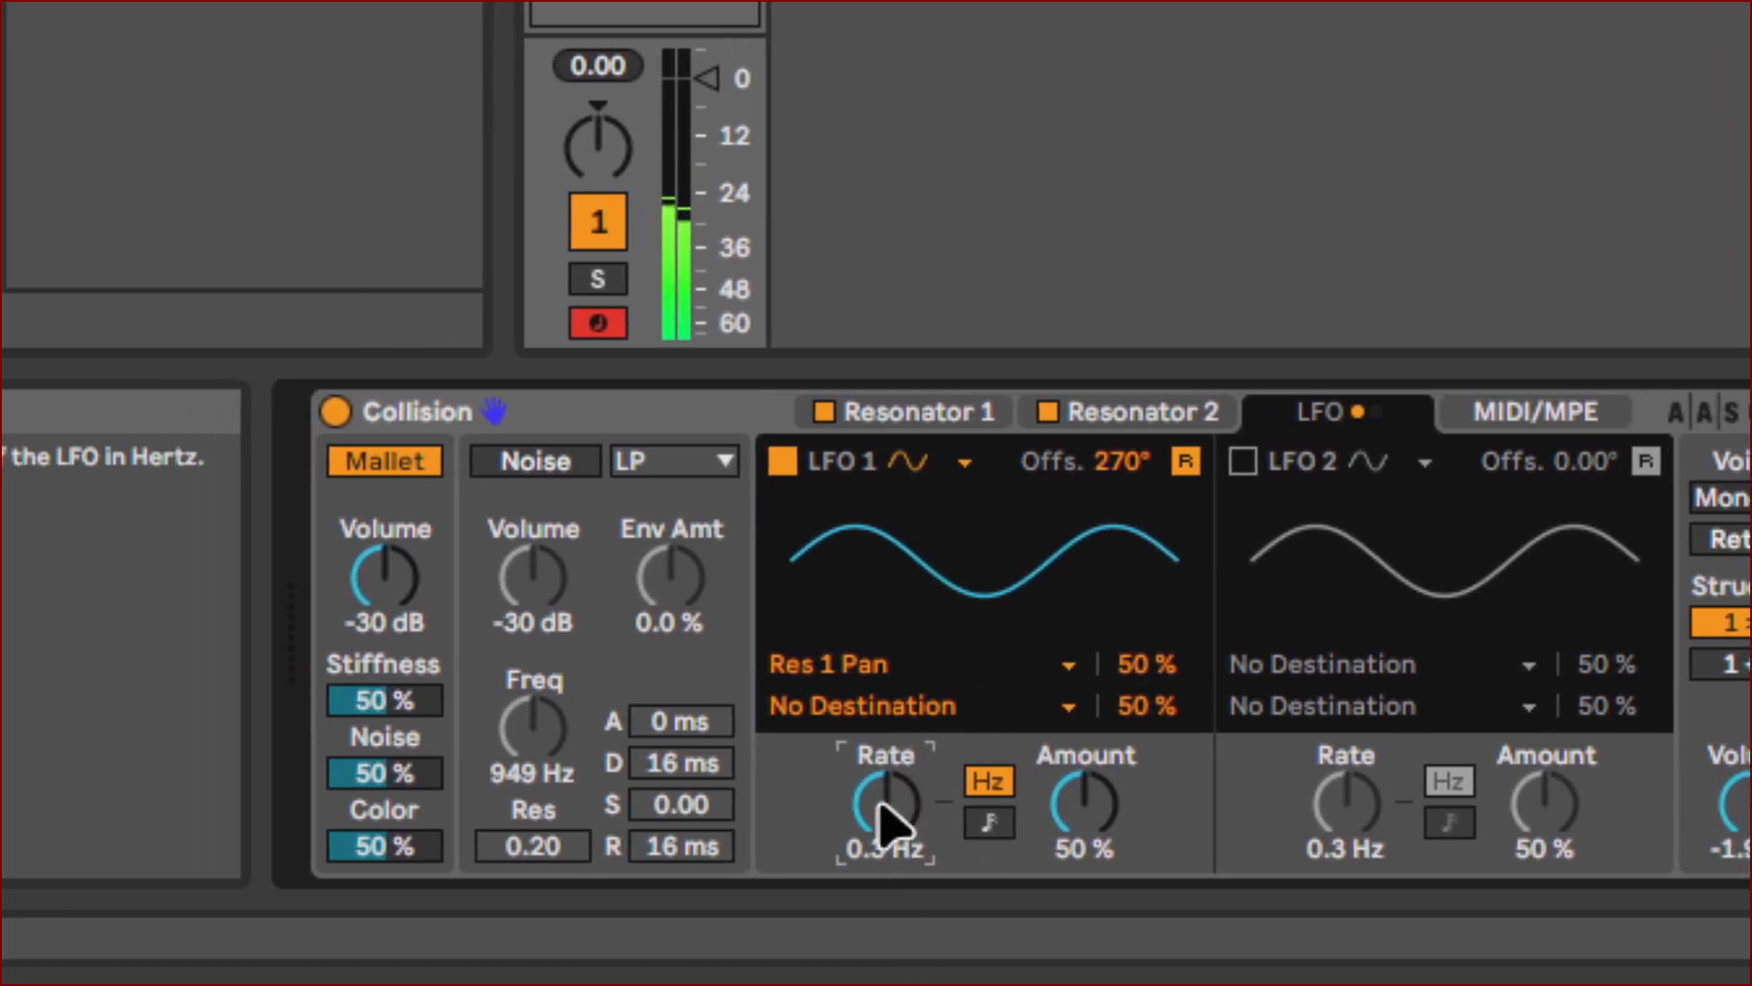
{"action": "left_click_drag", "start_coordinate": [881, 803], "coordinate": [881, 686]}
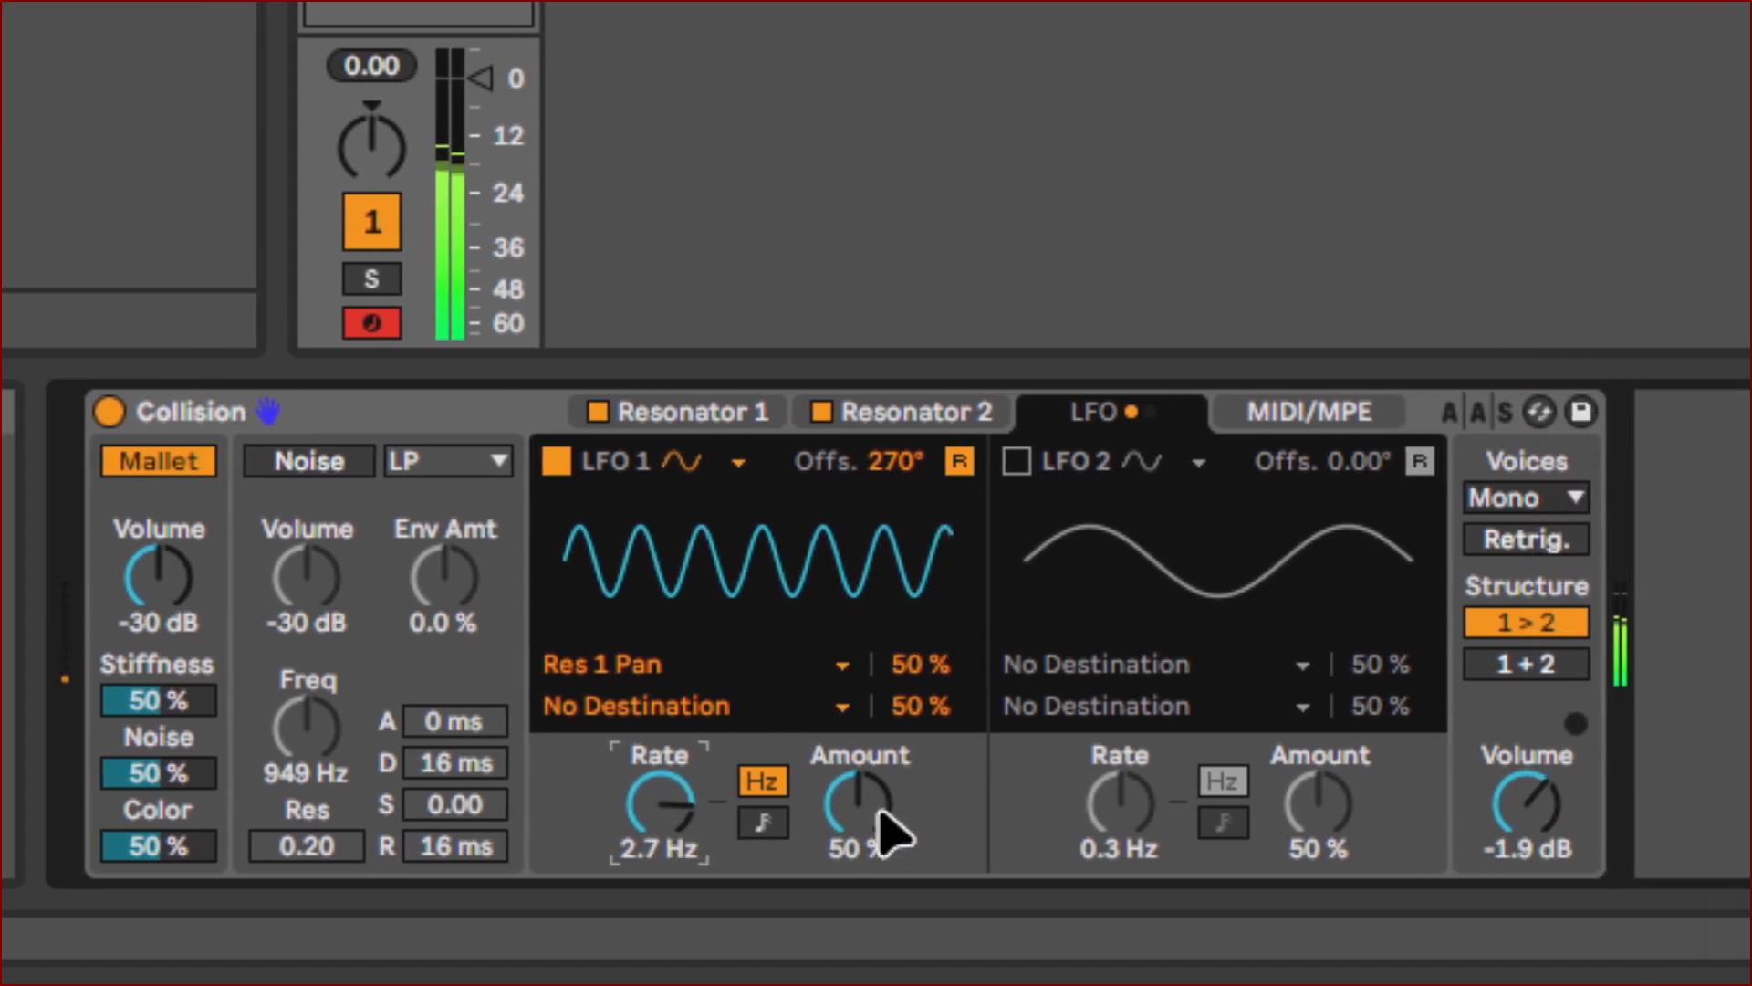
{"action": "left_click_drag", "start_coordinate": [878, 807], "coordinate": [878, 850]}
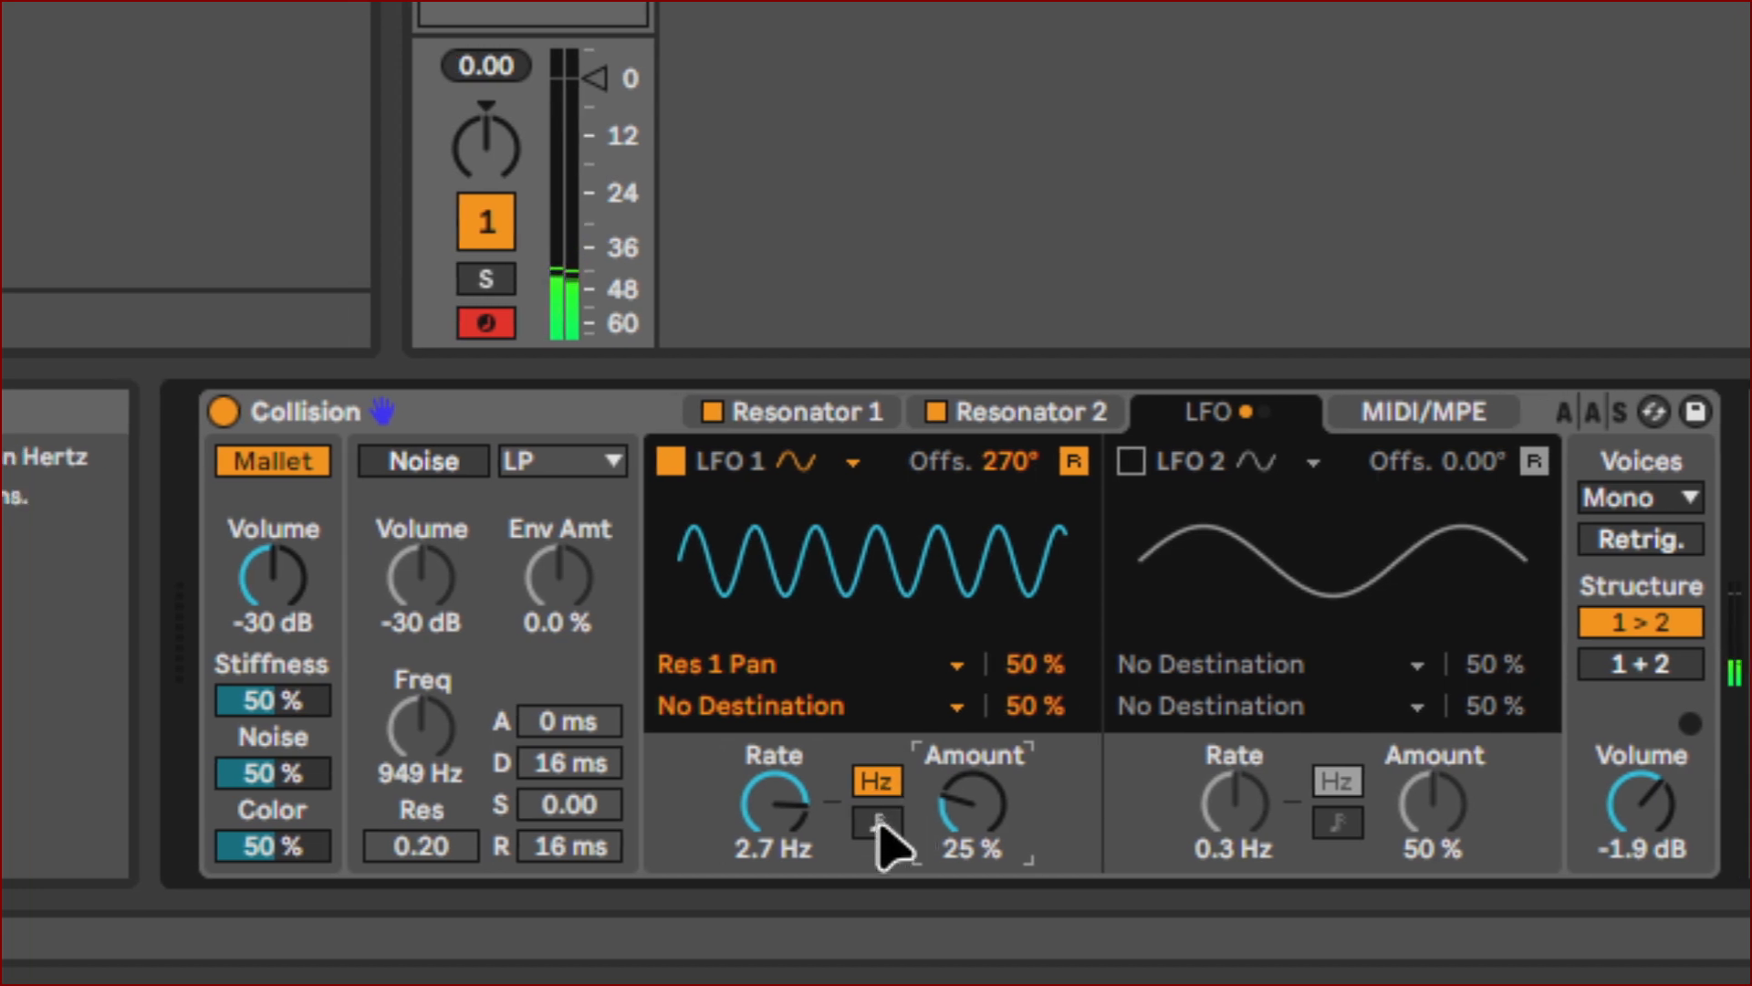
Try LFO 1 synced to beat divisions at rates of 5/16 and 1/6, and return its rate to Hertz.
{"action": "left_click", "coordinate": [877, 823]}
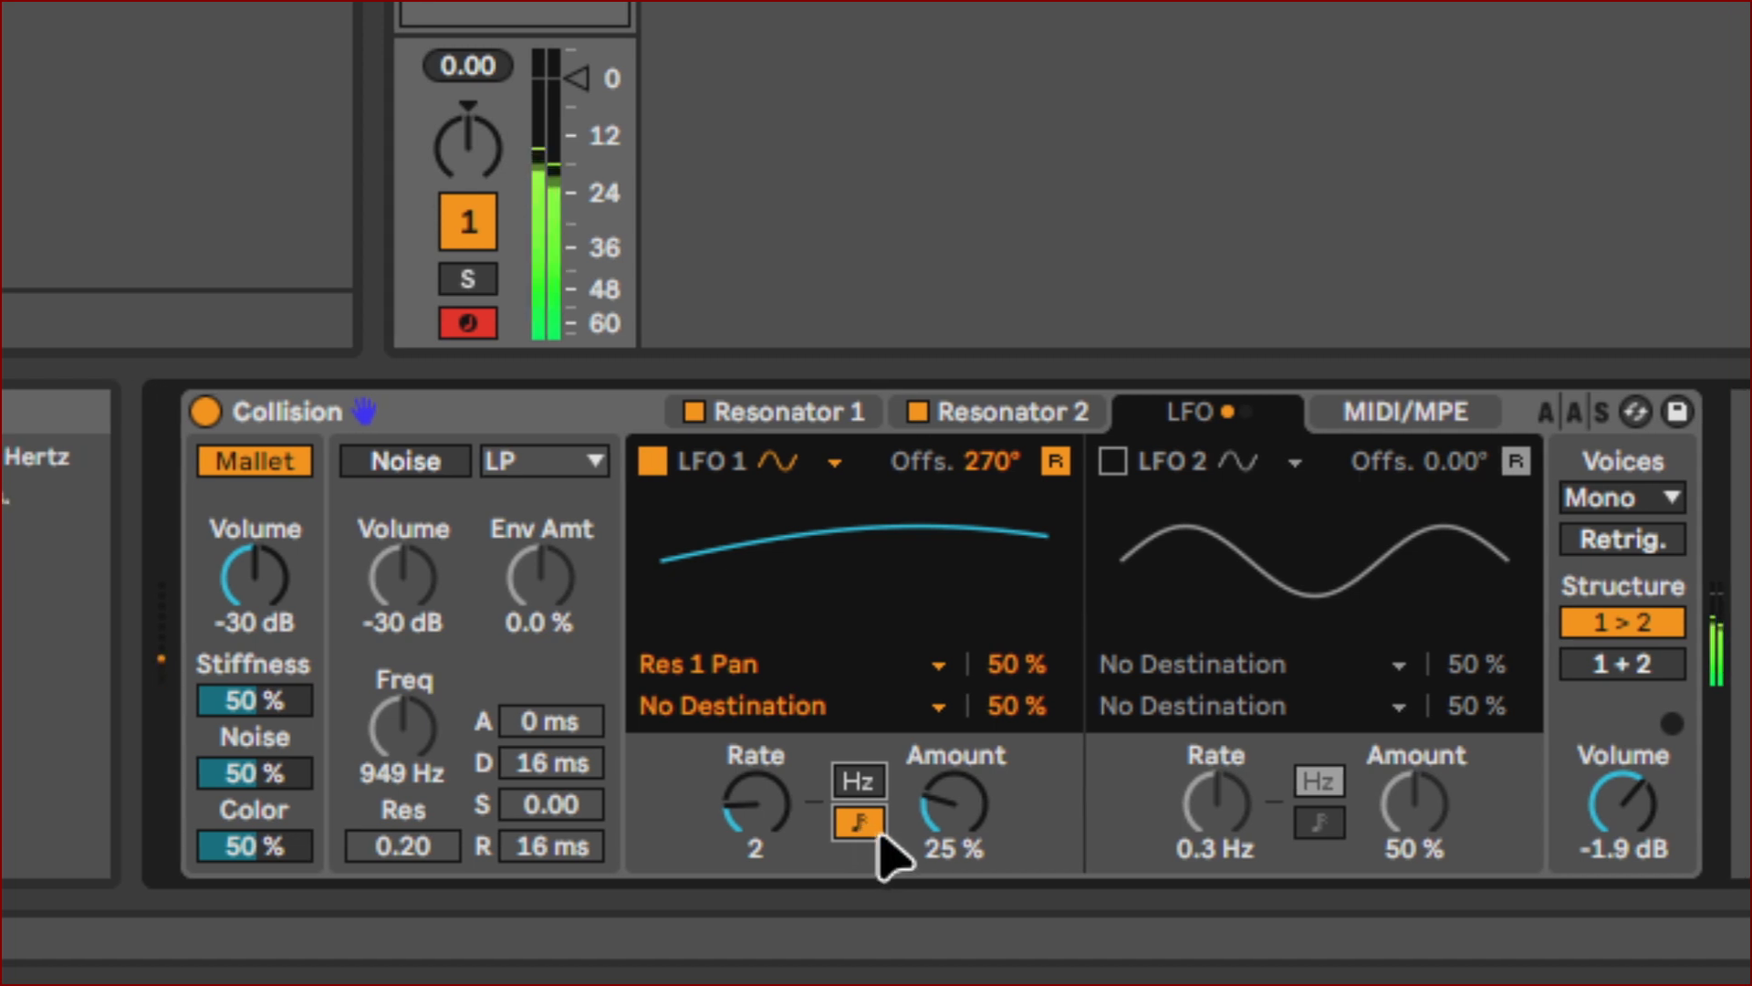
{"action": "left_click", "coordinate": [863, 781]}
{"action": "left_click", "coordinate": [885, 821]}
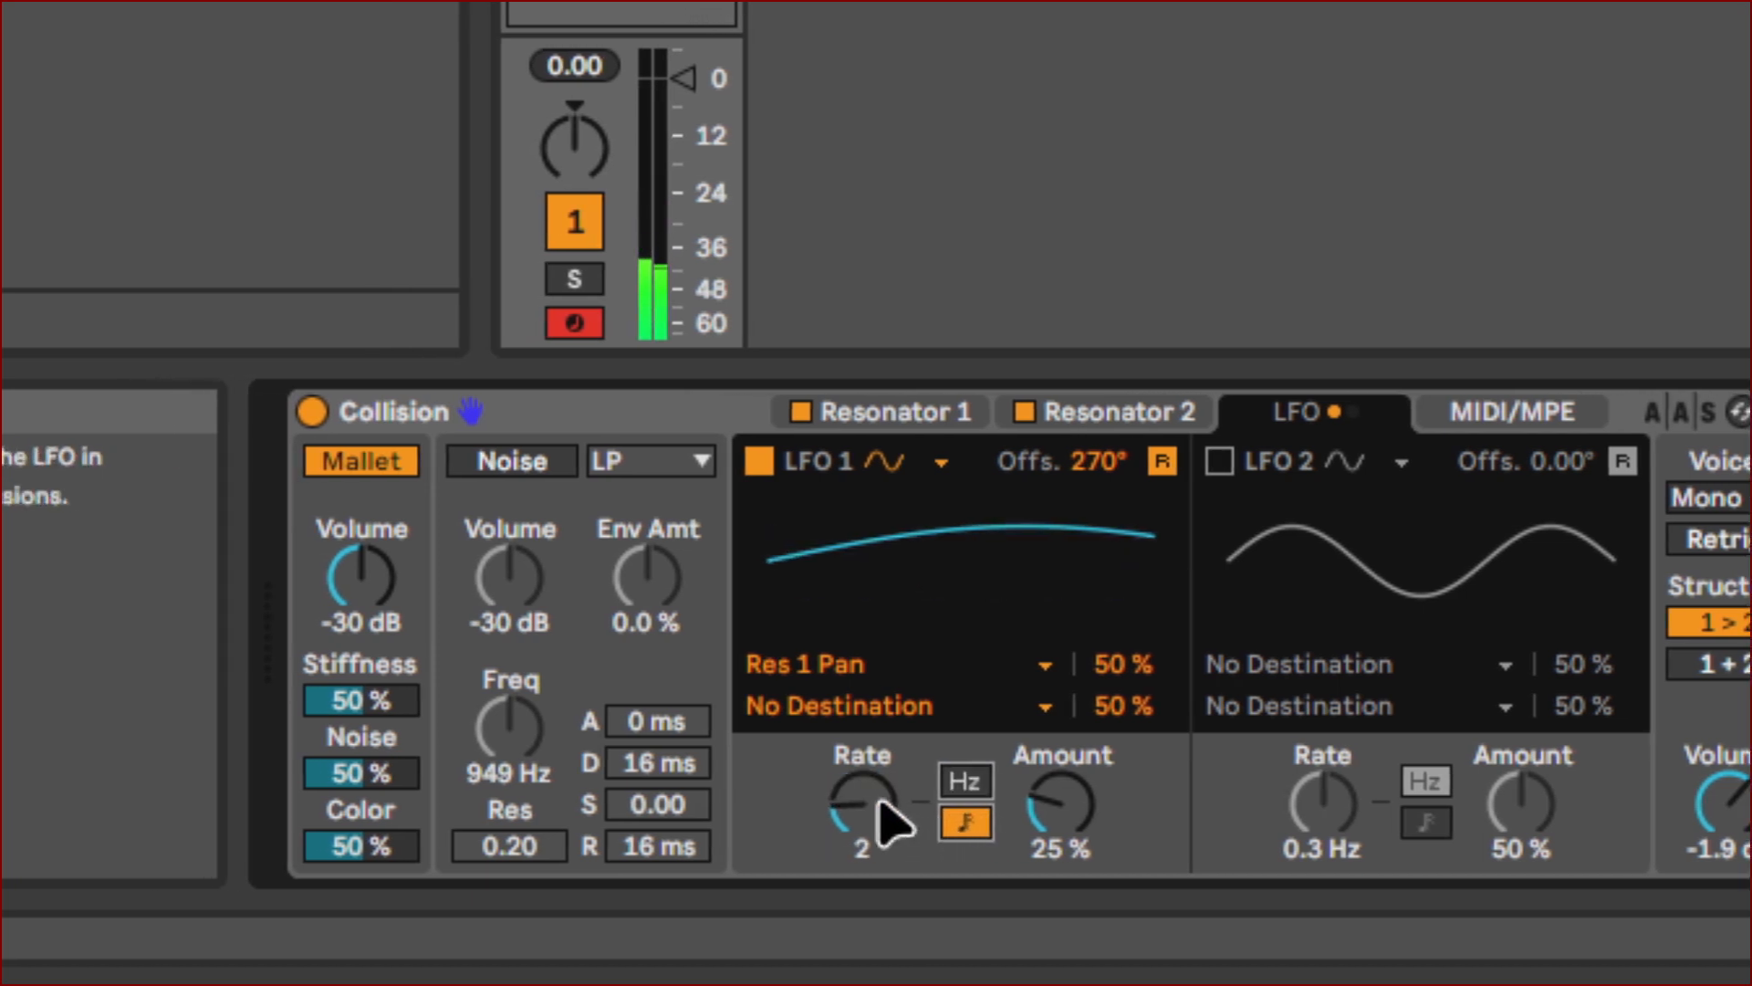
{"action": "left_click_drag", "start_coordinate": [880, 804], "coordinate": [881, 781]}
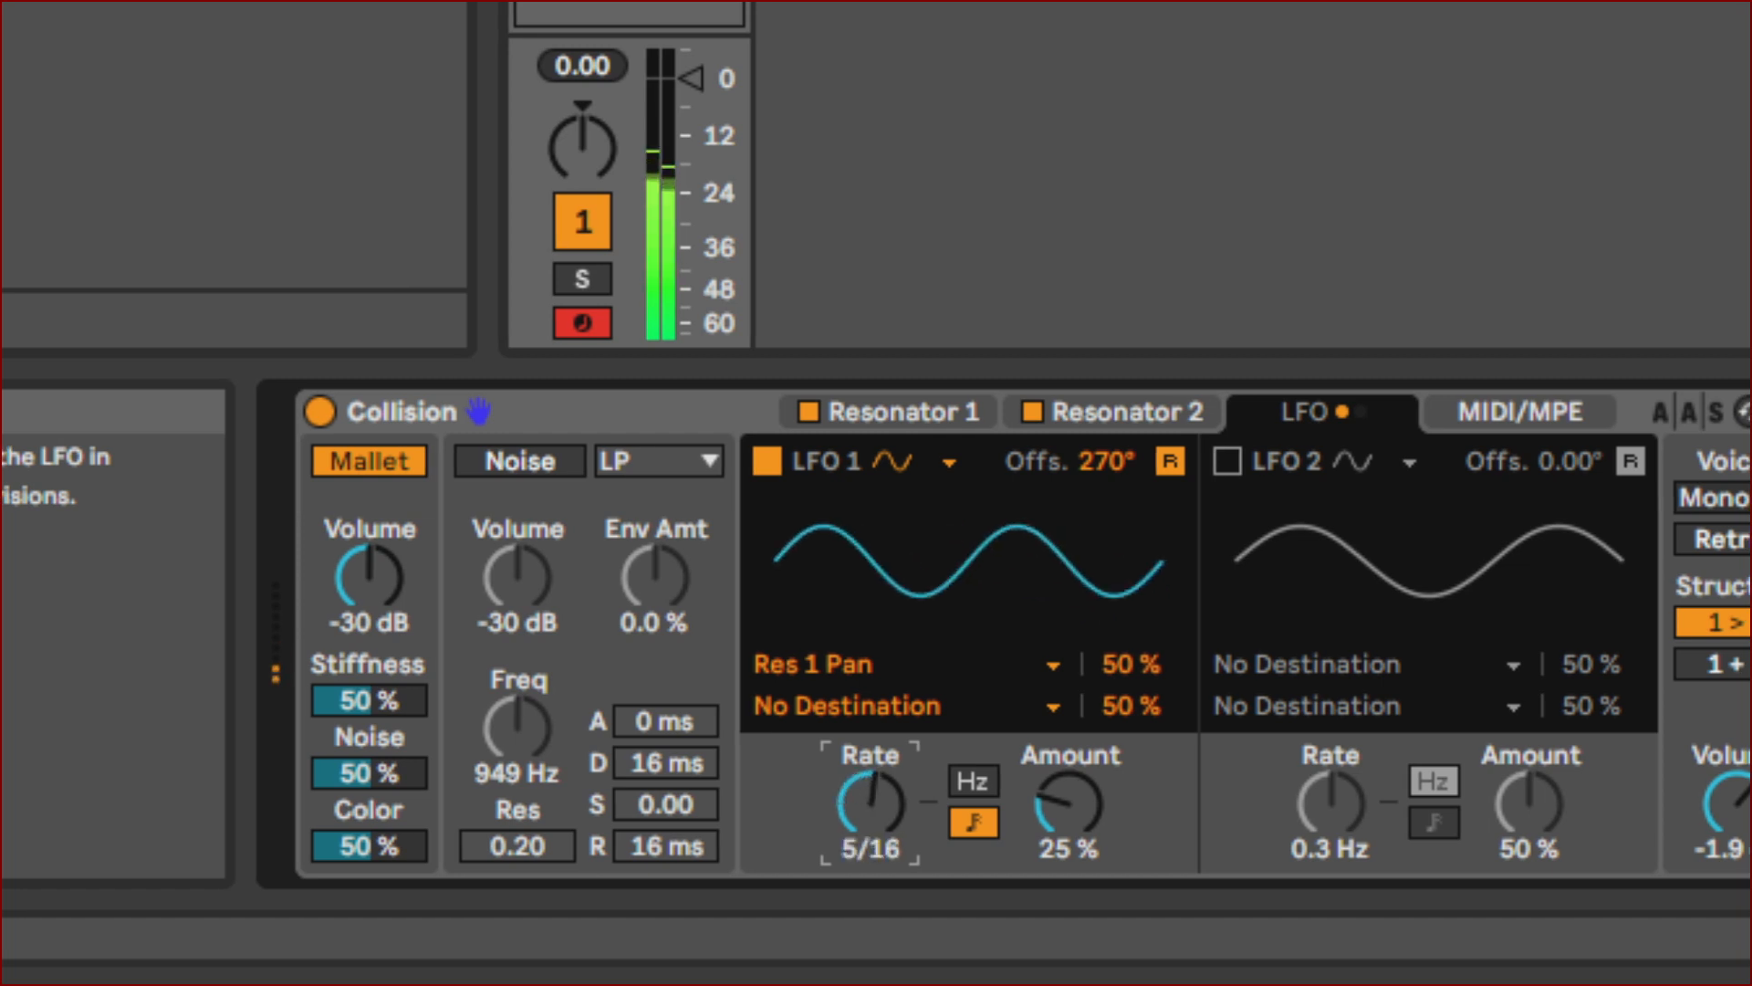
{"action": "left_click_drag", "start_coordinate": [880, 782], "coordinate": [880, 771]}
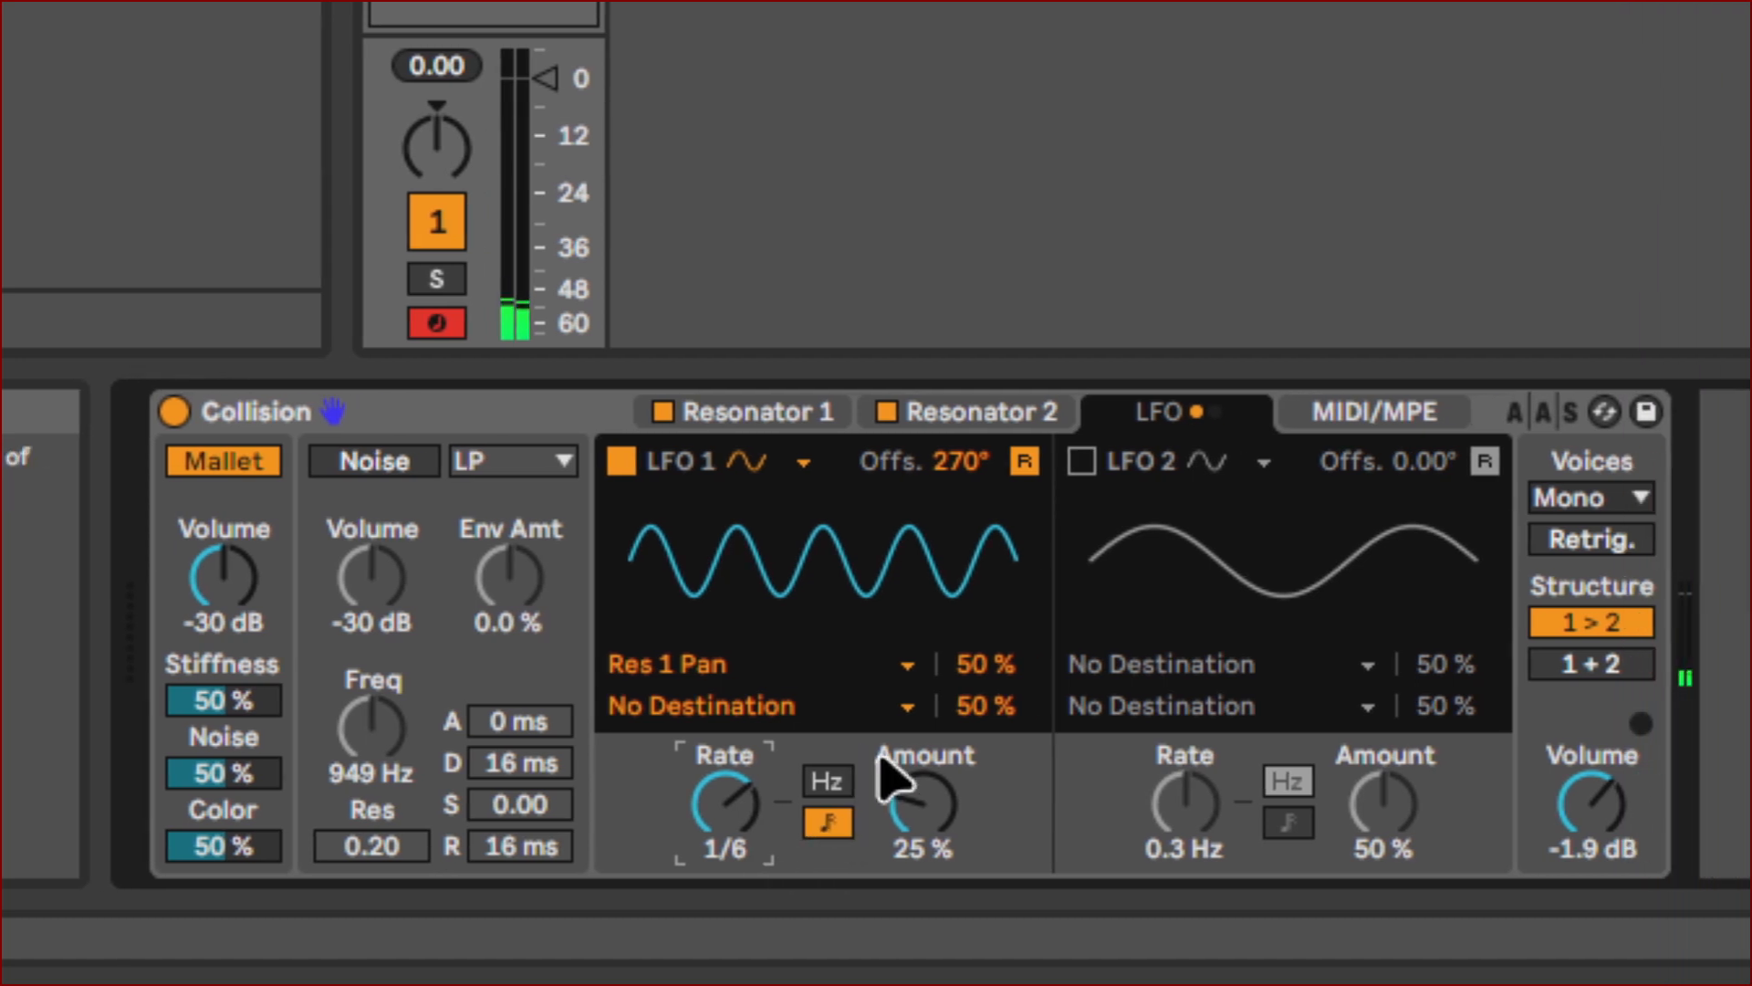
{"action": "left_click", "coordinate": [878, 787]}
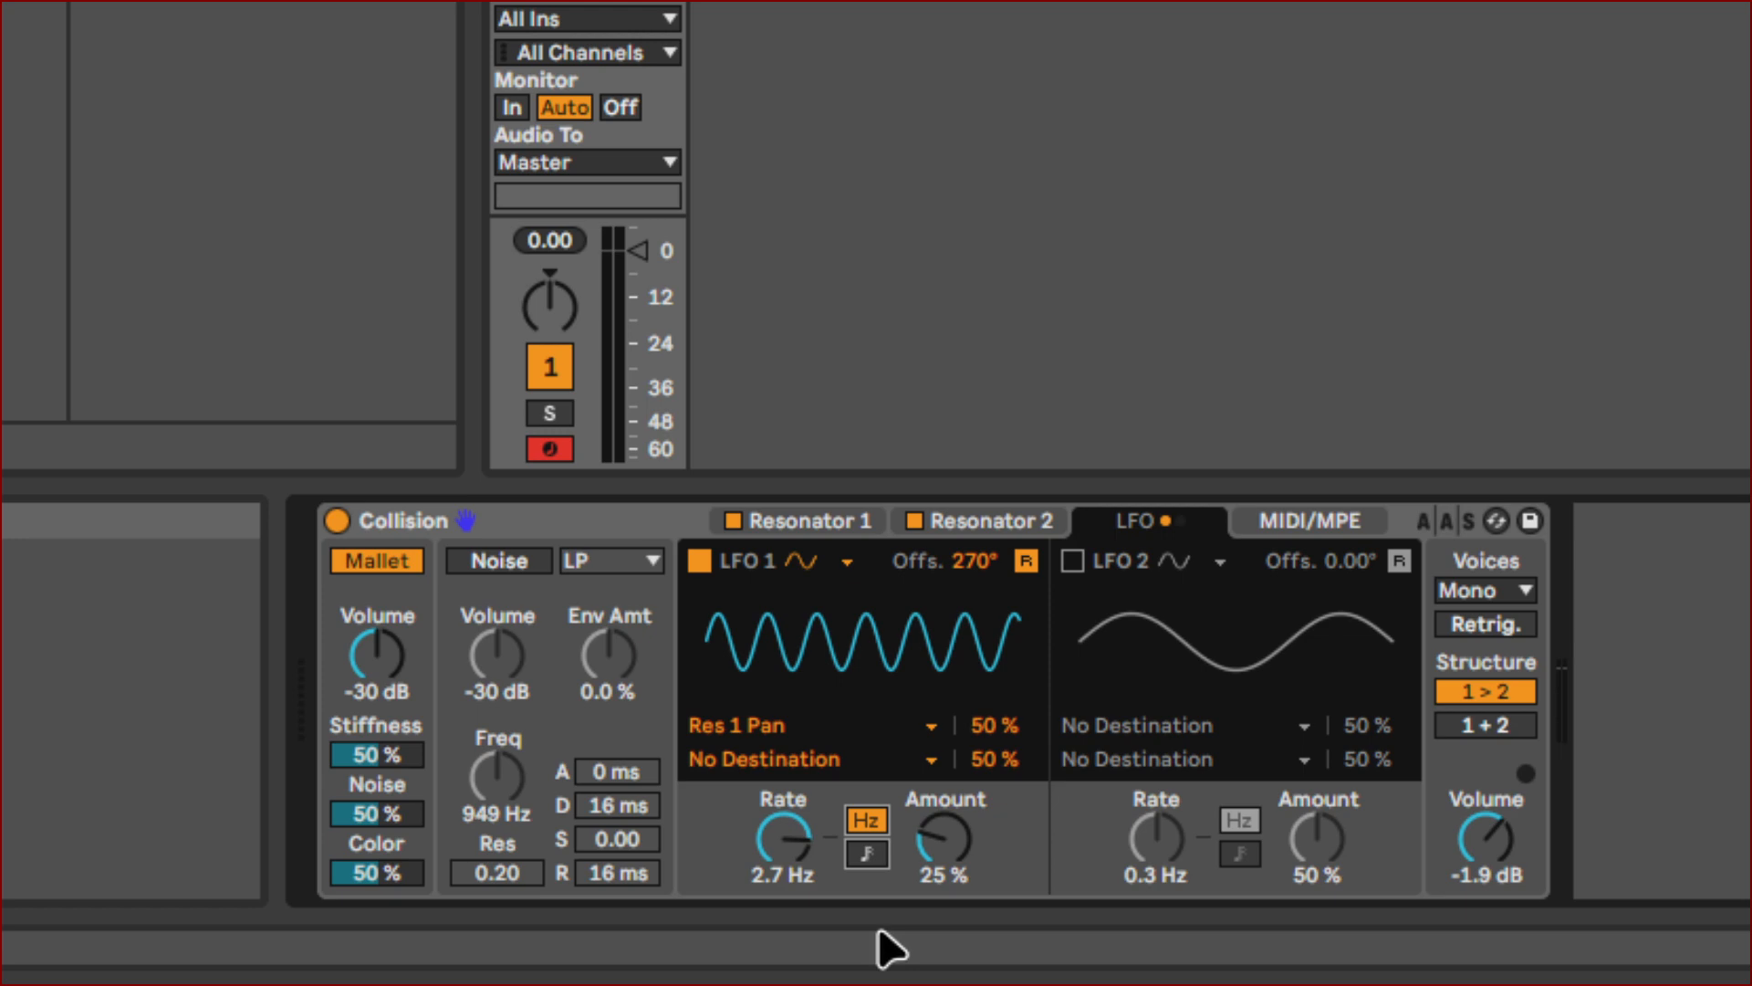
Take a screenshot of the whole screen with the LFO settings and save it.
{"action": "key", "text": "Print"}
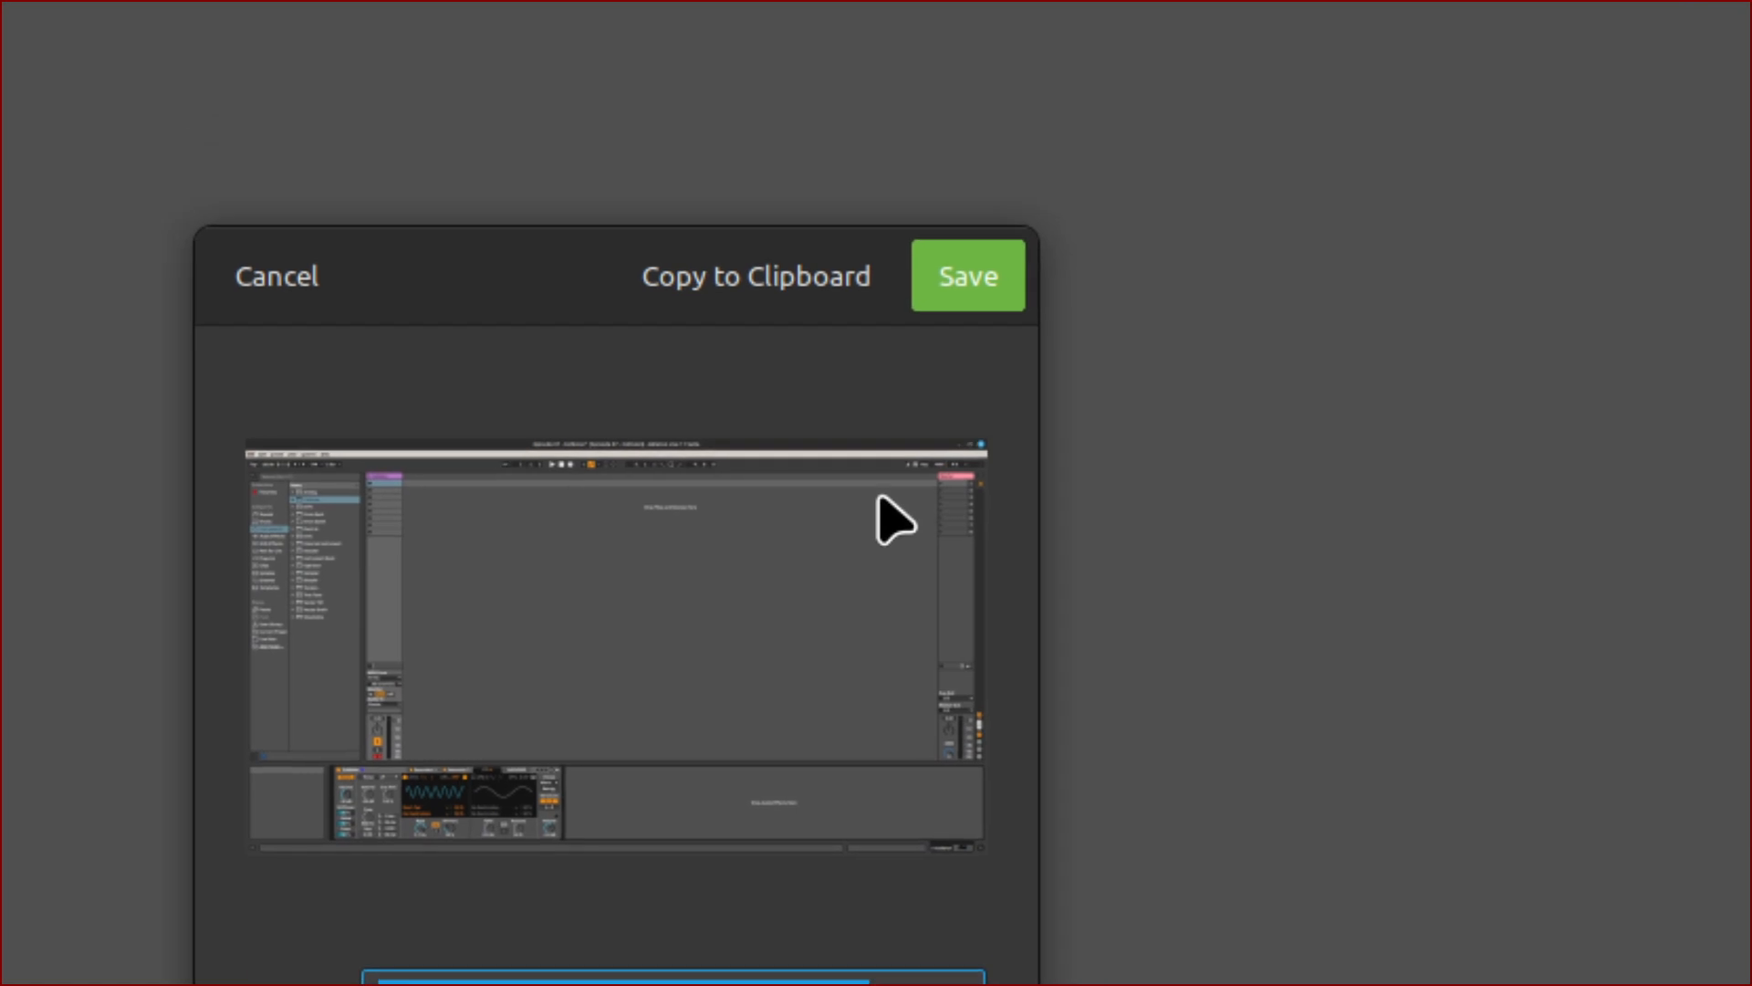
{"action": "left_click", "coordinate": [968, 276]}
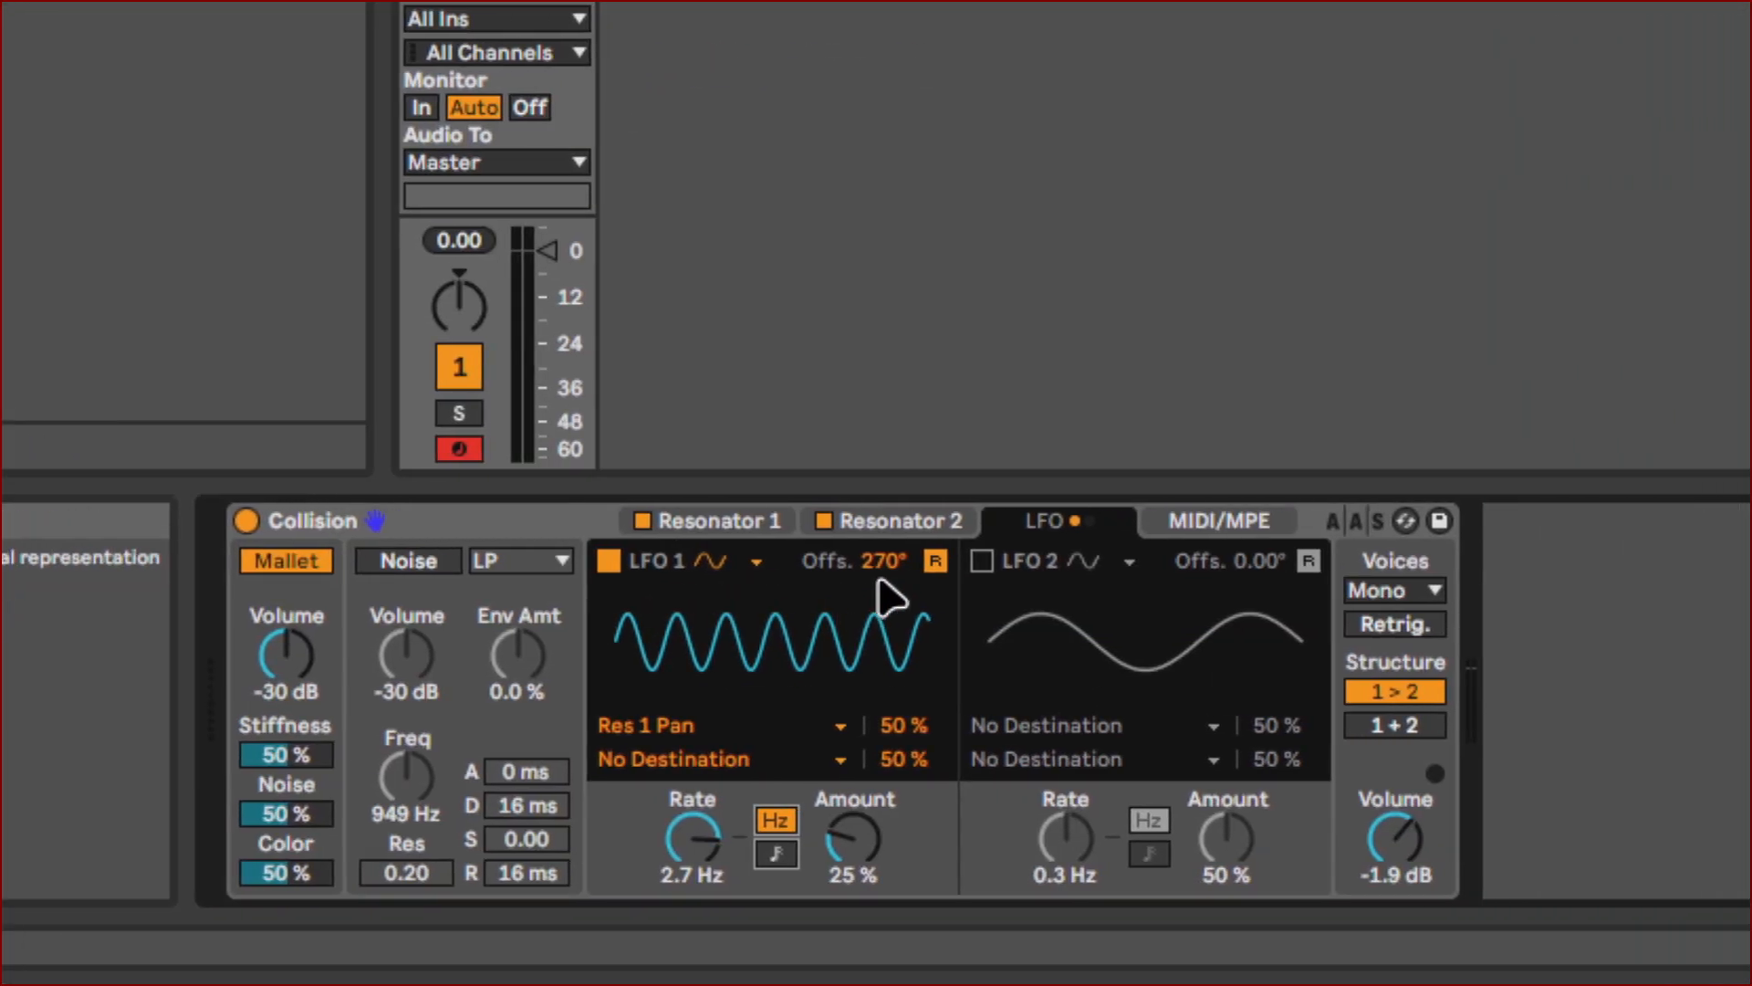